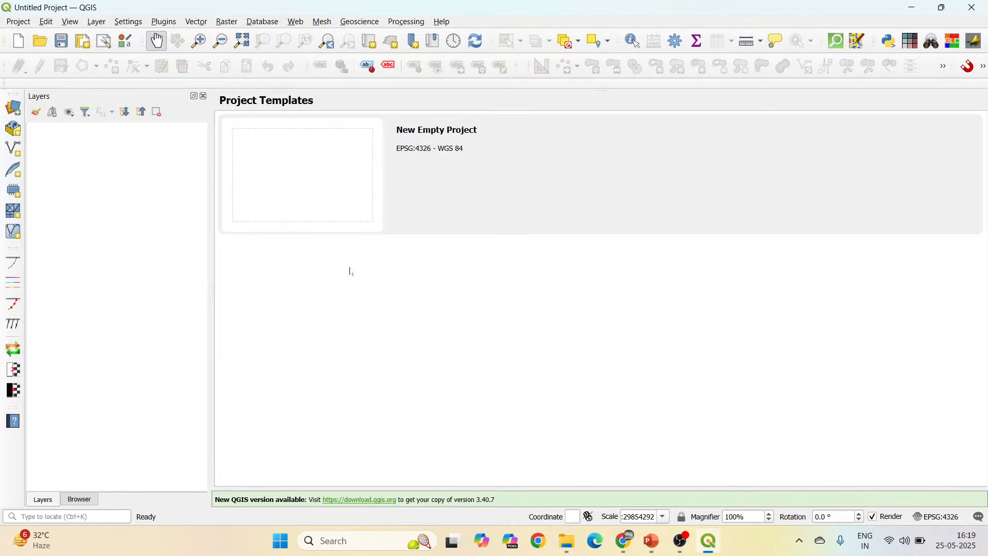
Save the project as model1_LULC-NDVI.qgz in the QGIS Master class (4.0) folder.
left_click(16, 23)
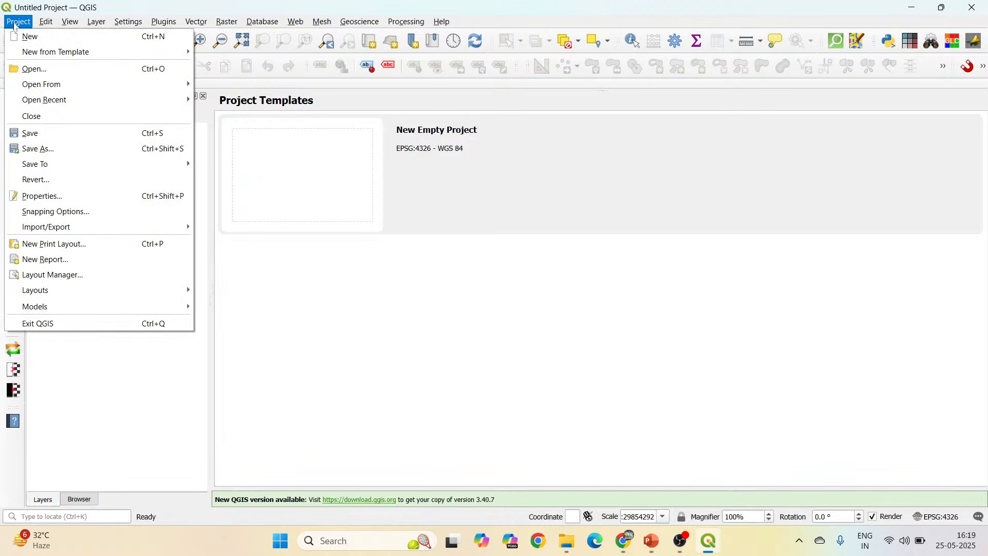
left_click(66, 152)
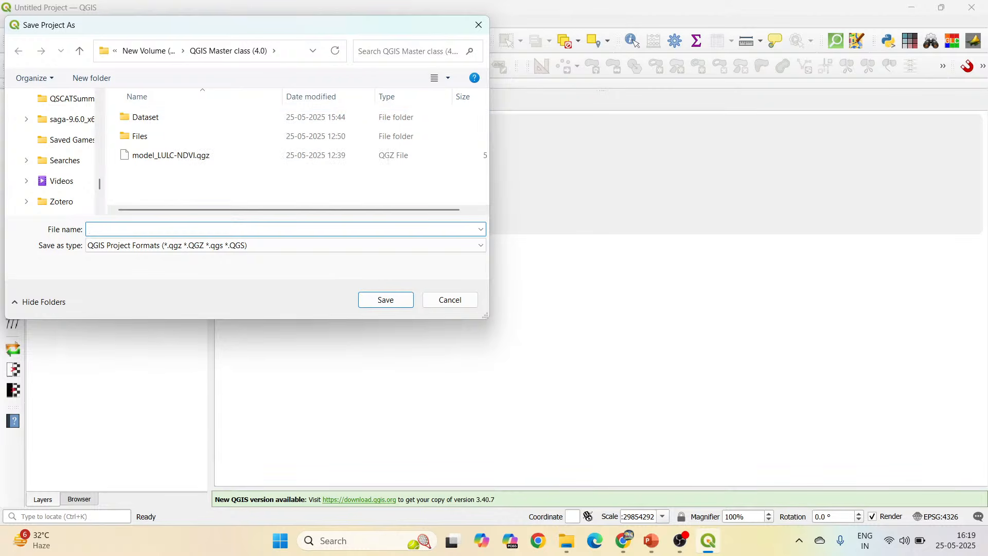
left_click(165, 157)
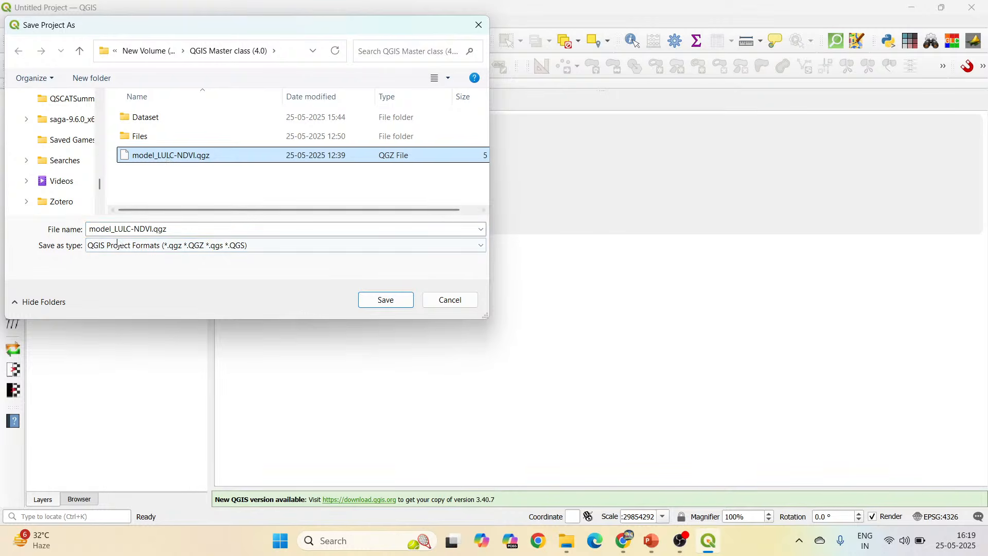
left_click(113, 229)
left_click(112, 228)
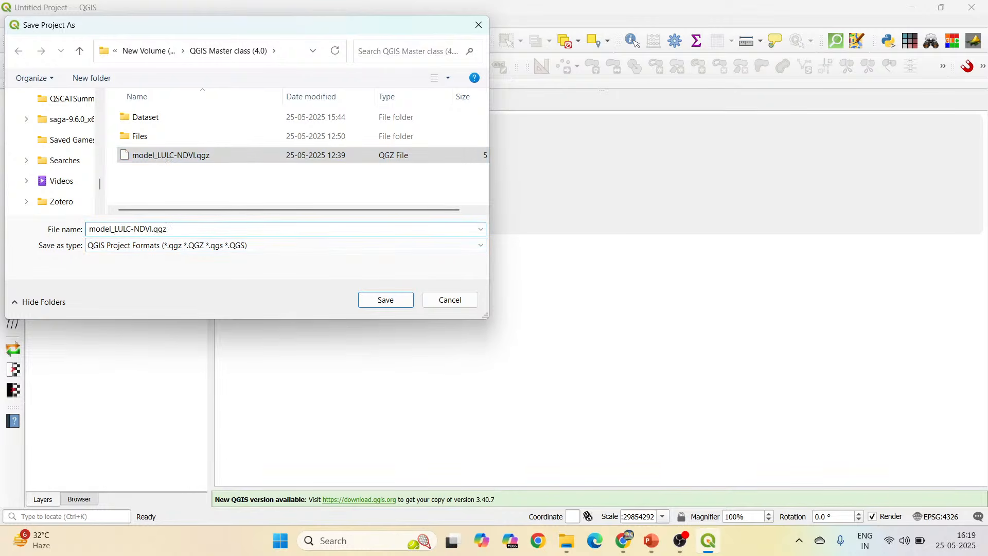
type("1")
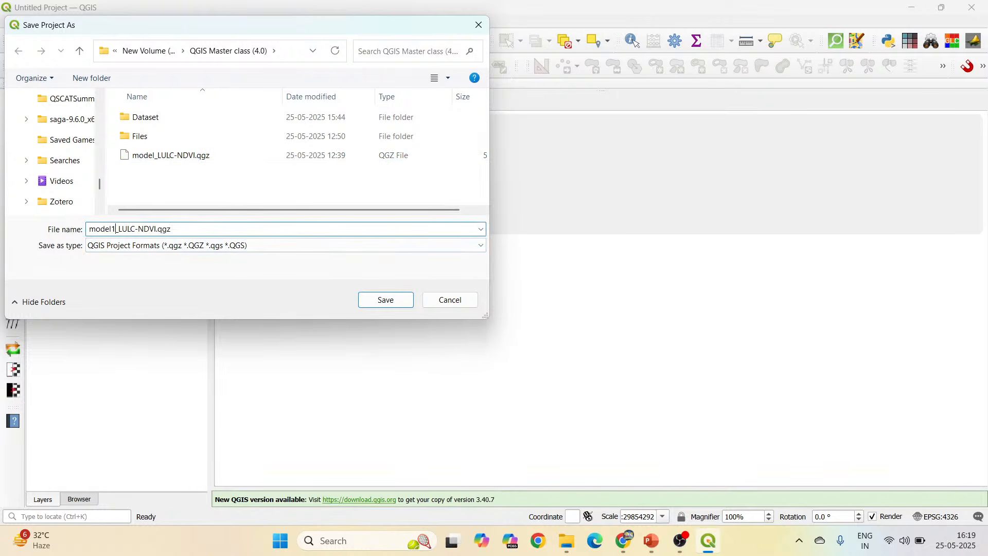
left_click(386, 300)
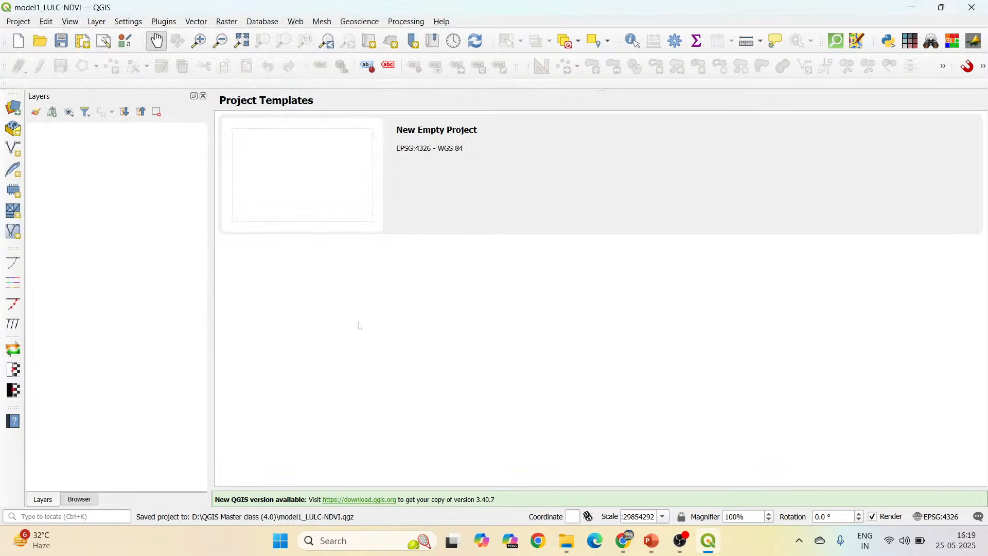
Add the LULC_10m_4326_2017.tif raster from the project home's Dataset folder to the map.
left_click(81, 501)
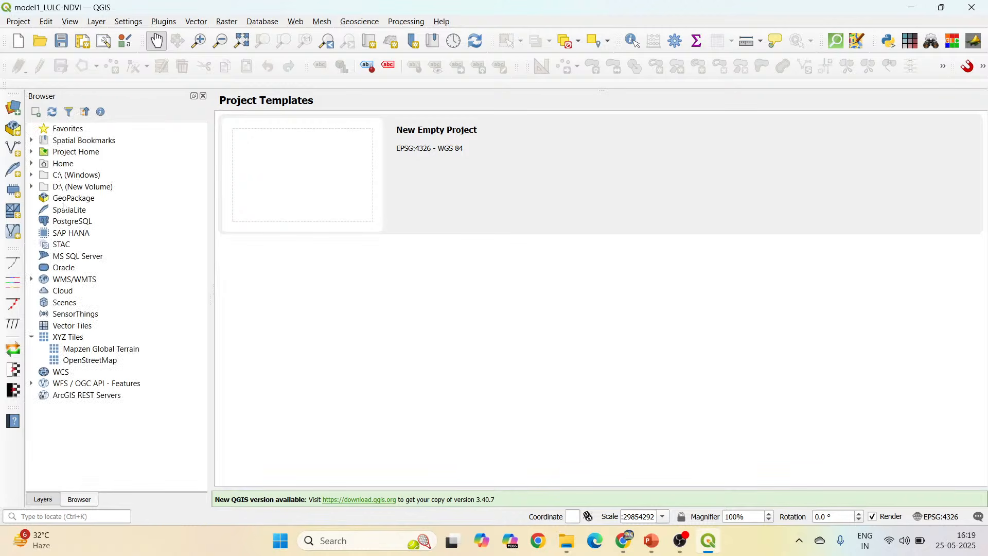
left_click(32, 153)
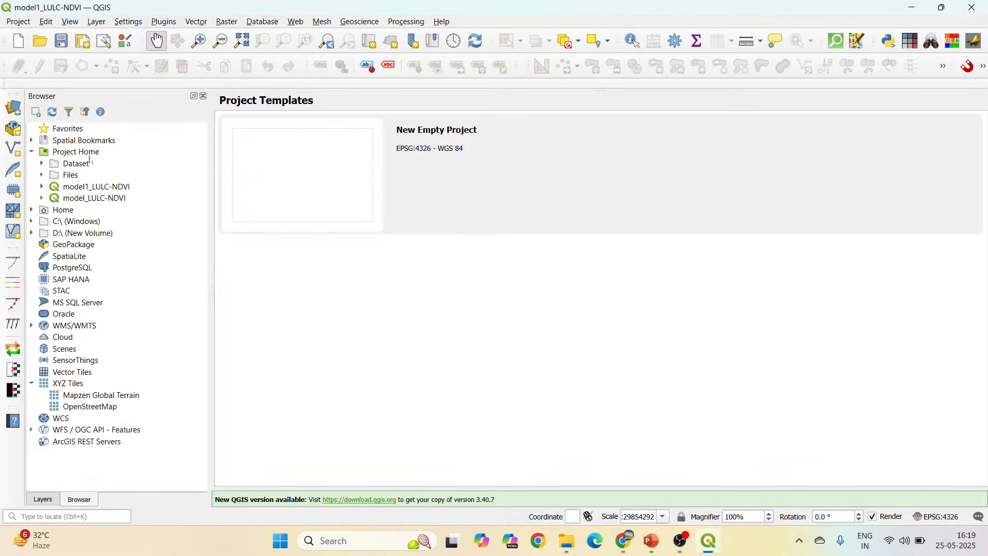
left_click(42, 163)
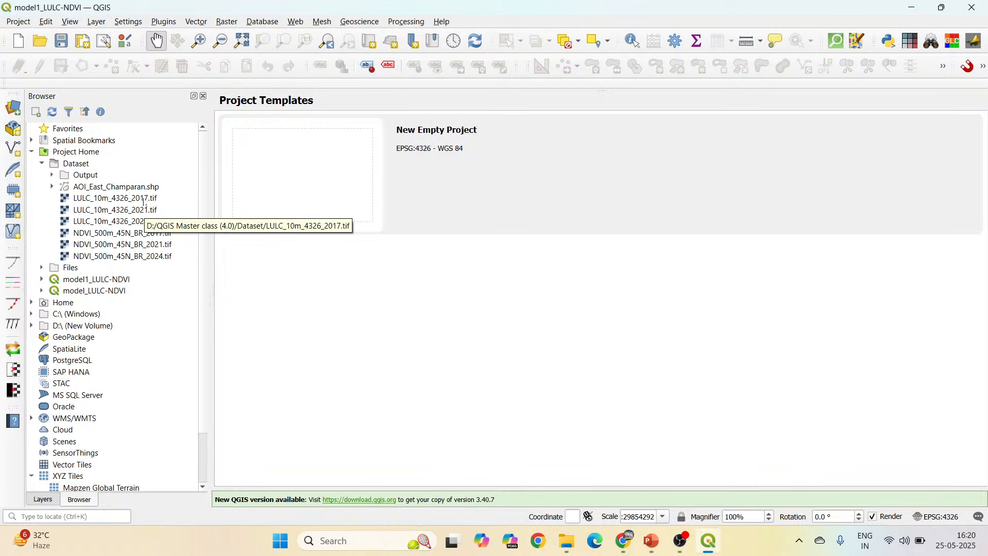
left_click_drag(145, 203, 554, 256)
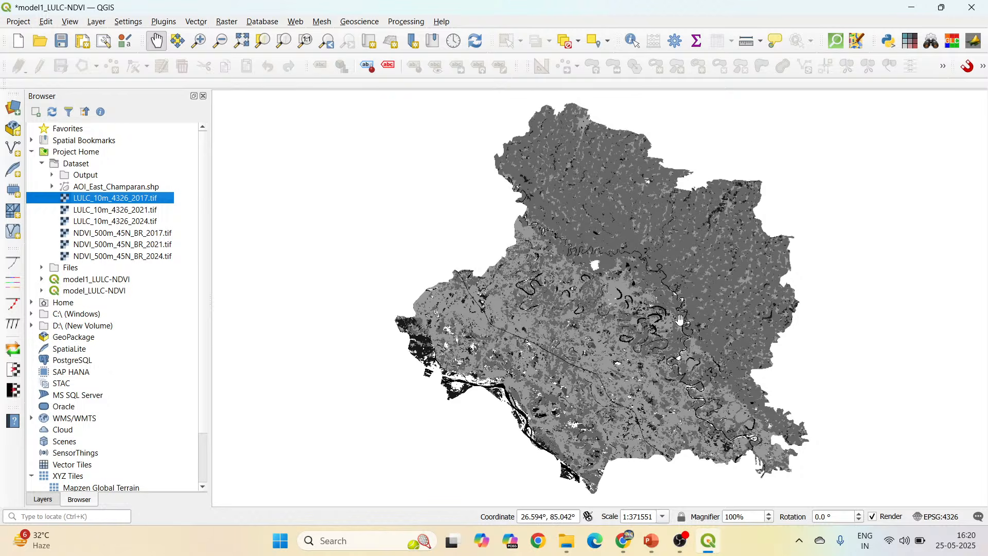
Switch to Chrome and examine the land cover map in the Esri Sentinel-2 Land Cover Explorer.
left_click(623, 541)
left_click(241, 6)
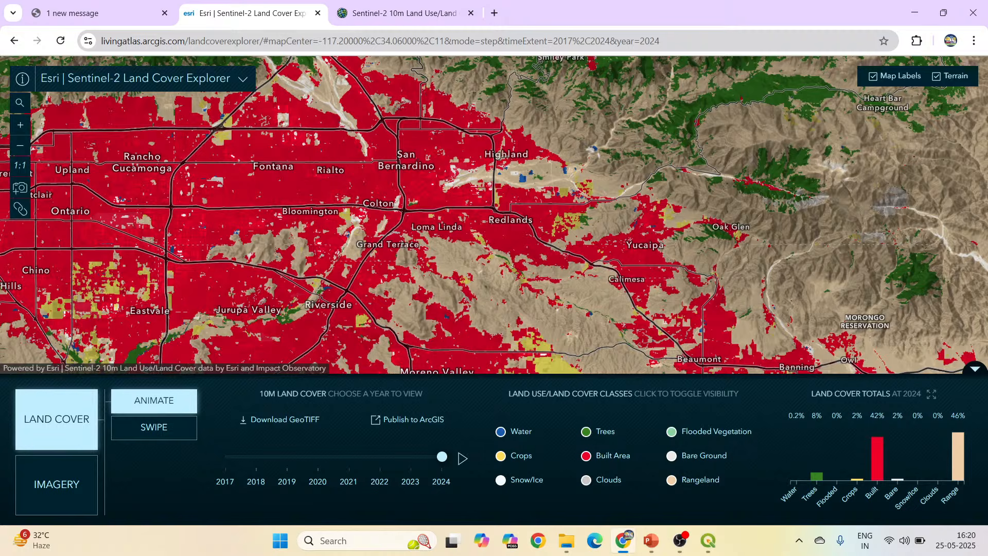
scroll(586, 207, "down", 5)
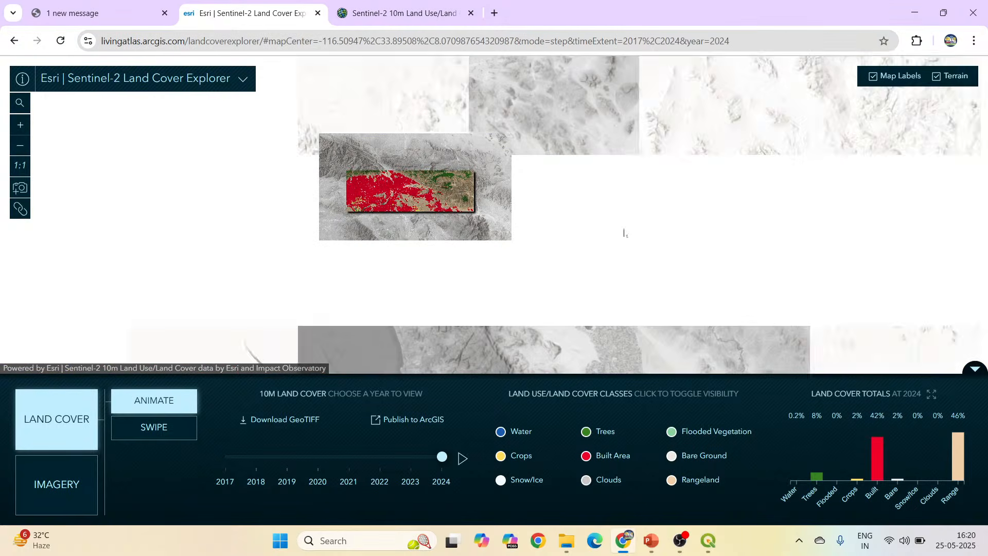
left_click_drag(635, 223, 453, 216)
left_click_drag(758, 207, 631, 163)
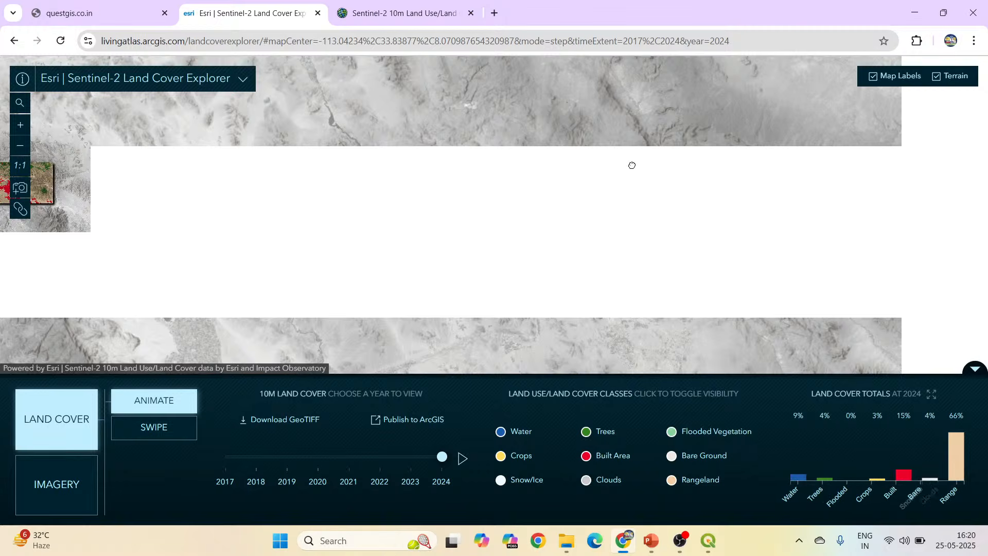
left_click_drag(644, 280, 571, 224)
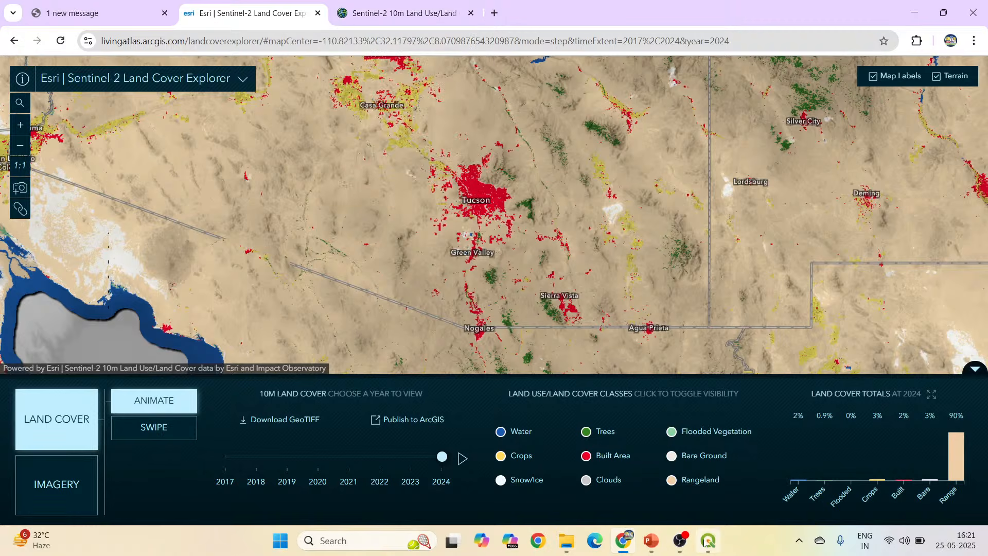
Switch back to QGIS and add the NDVI_500m_45N_BR_2017.tif raster to the map.
mouse_move(706, 541)
left_click(730, 488)
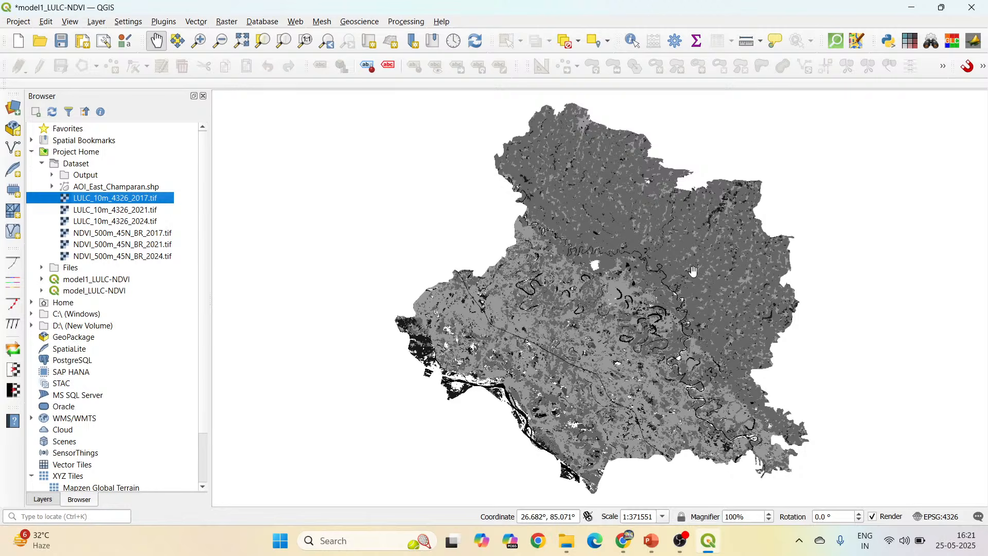
left_click(128, 234)
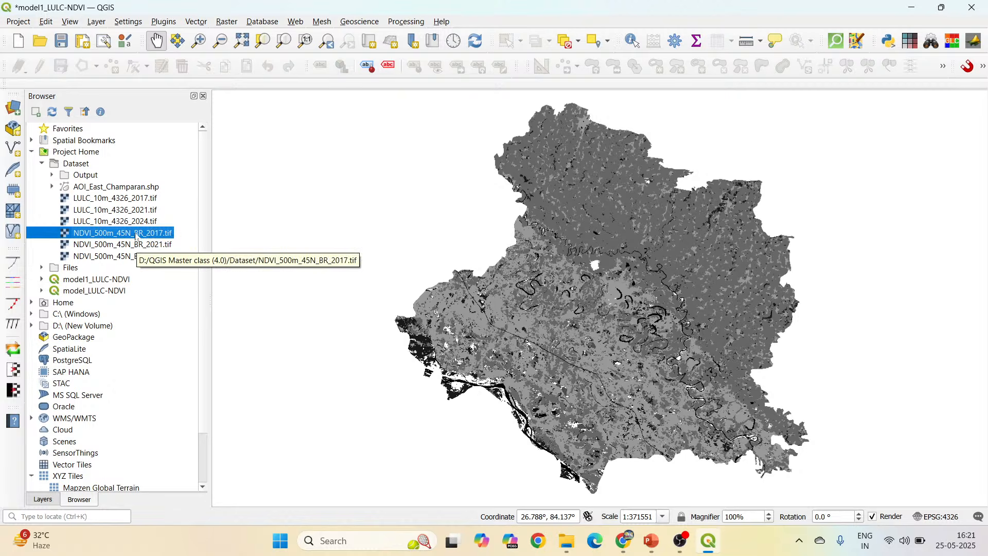
left_click_drag(128, 239, 557, 240)
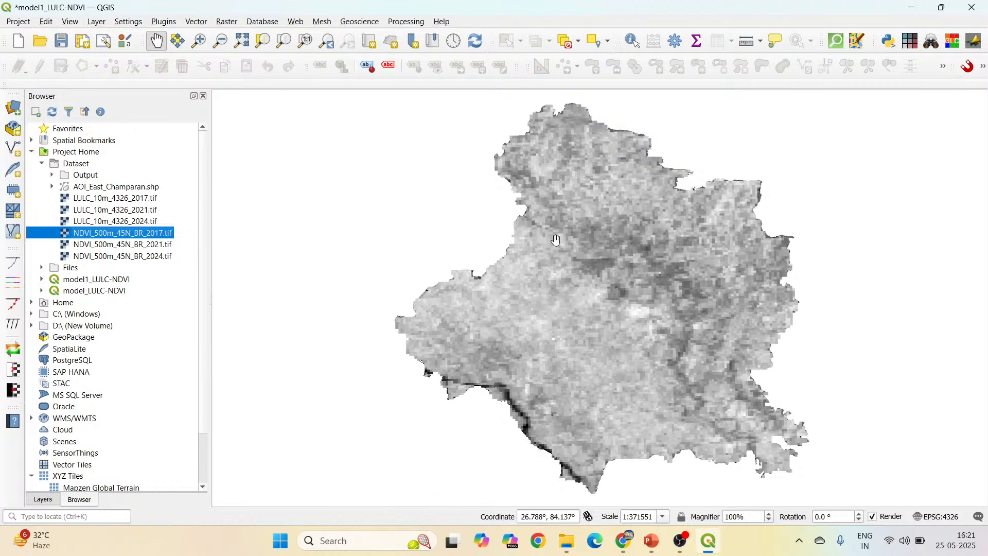
Compare the pixel sizes of the NDVI and LULC 2017 rasters by toggling the NDVI layer's visibility.
left_click(42, 500)
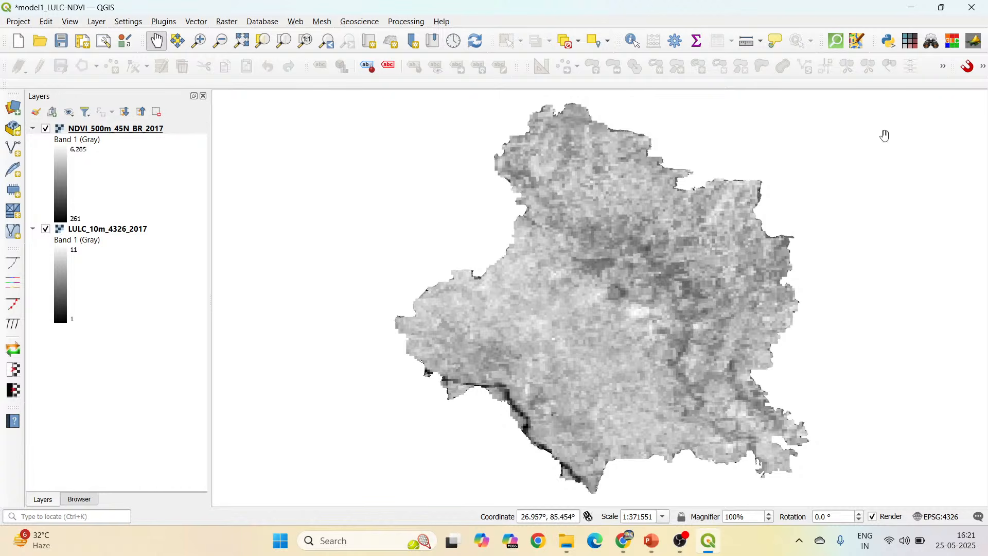
scroll(510, 131, "up", 4)
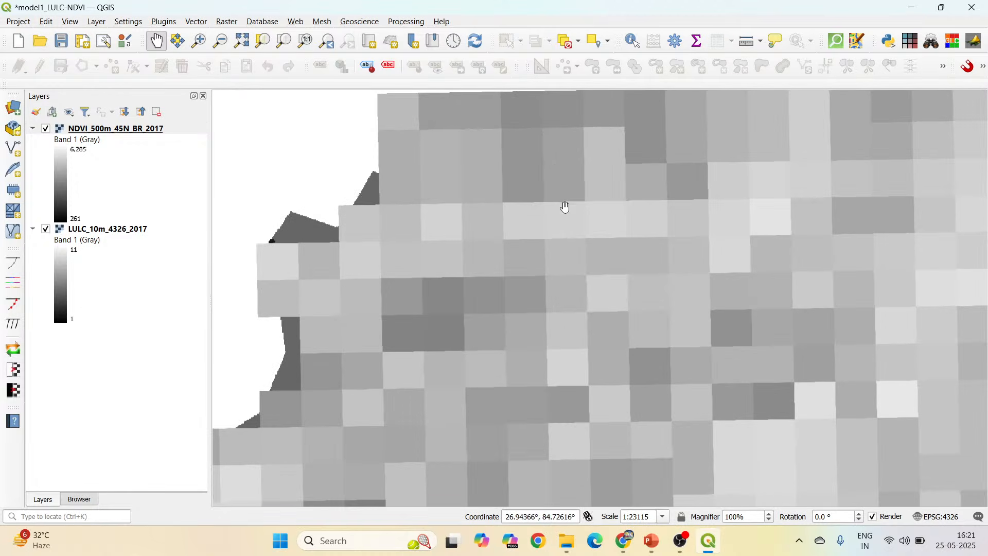
left_click(46, 129)
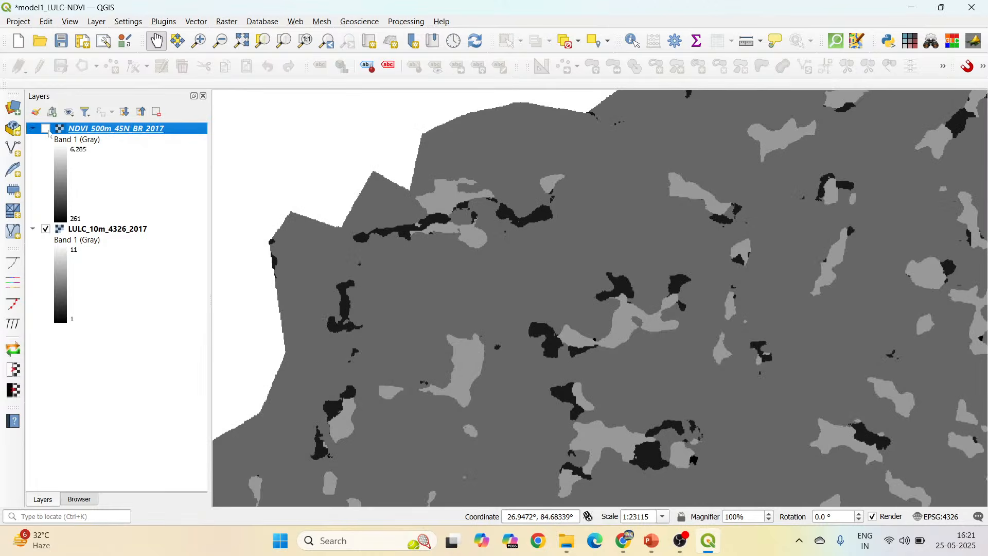
left_click(46, 128)
left_click(47, 128)
left_click(46, 129)
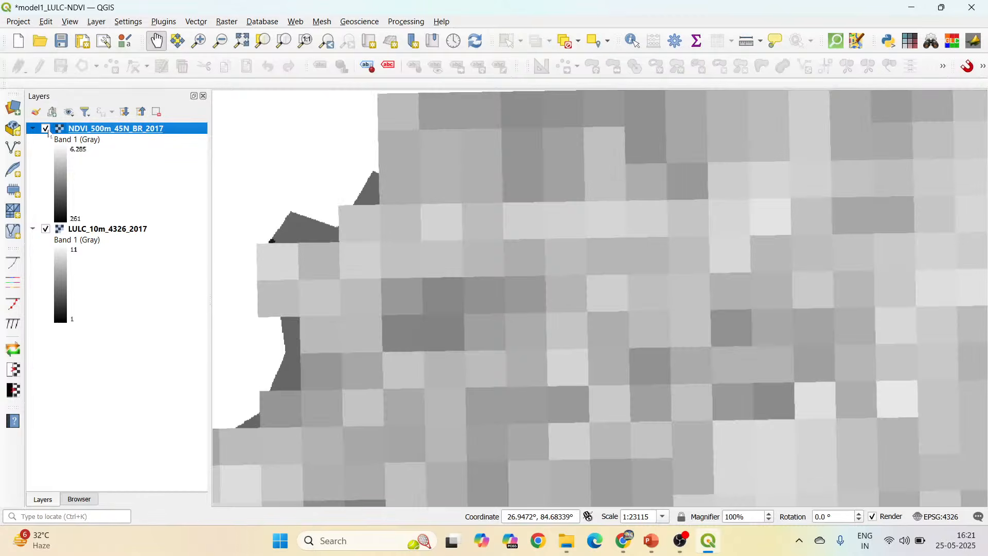
scroll(502, 205, "up", 1)
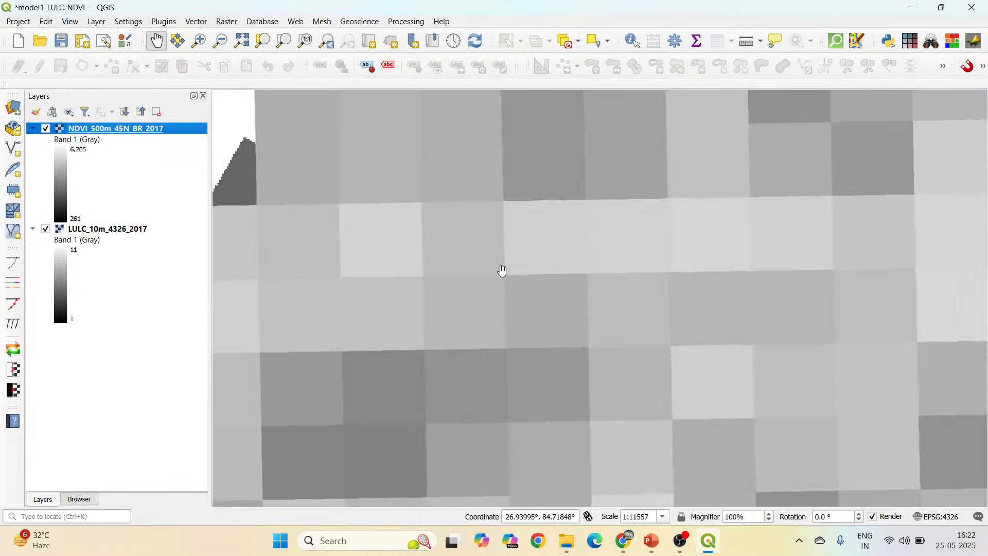
Hide the NDVI layer and examine the LULC 2017 raster from individual pixels out to its full extent.
left_click(46, 129)
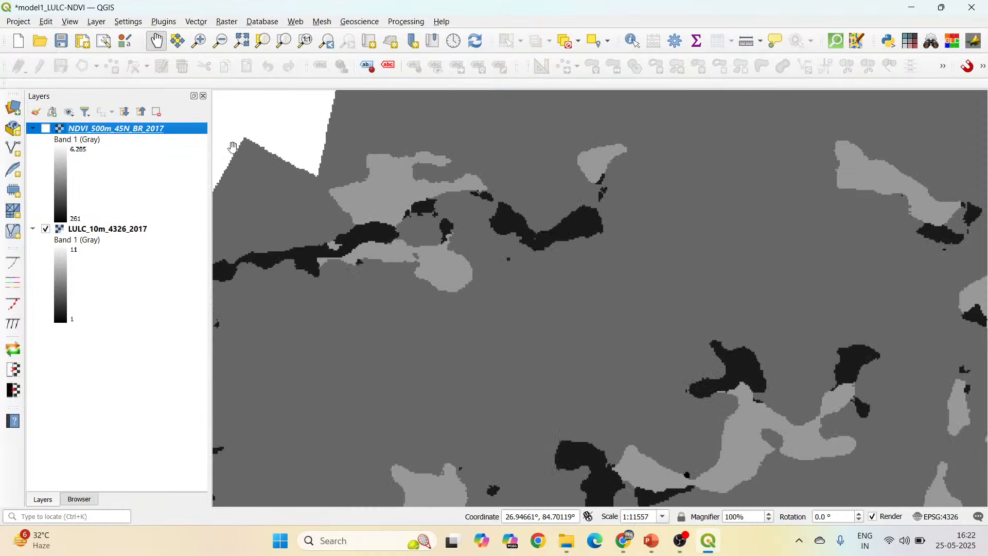
scroll(342, 154, "up", 3)
scroll(560, 247, "up", 2)
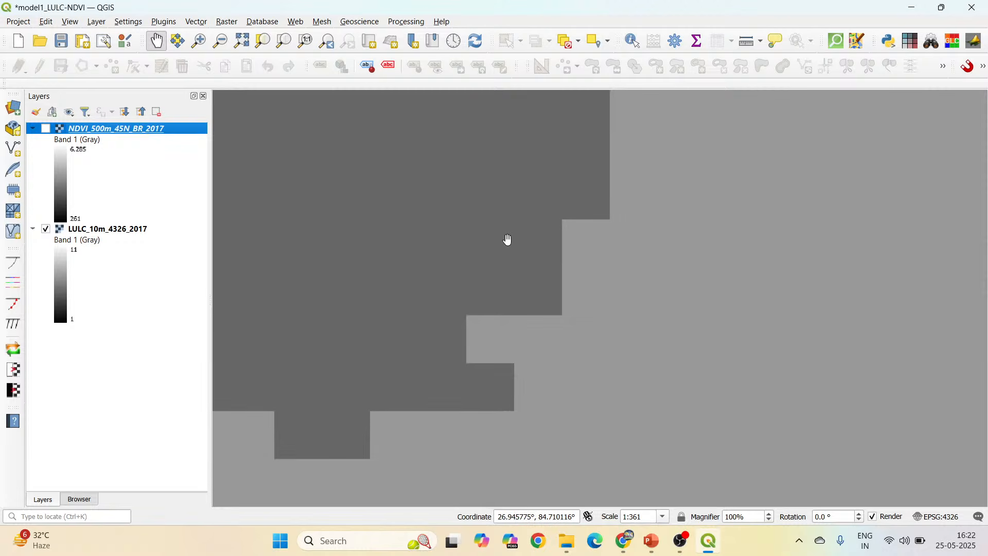
scroll(507, 240, "down", 3)
scroll(483, 237, "down", 4)
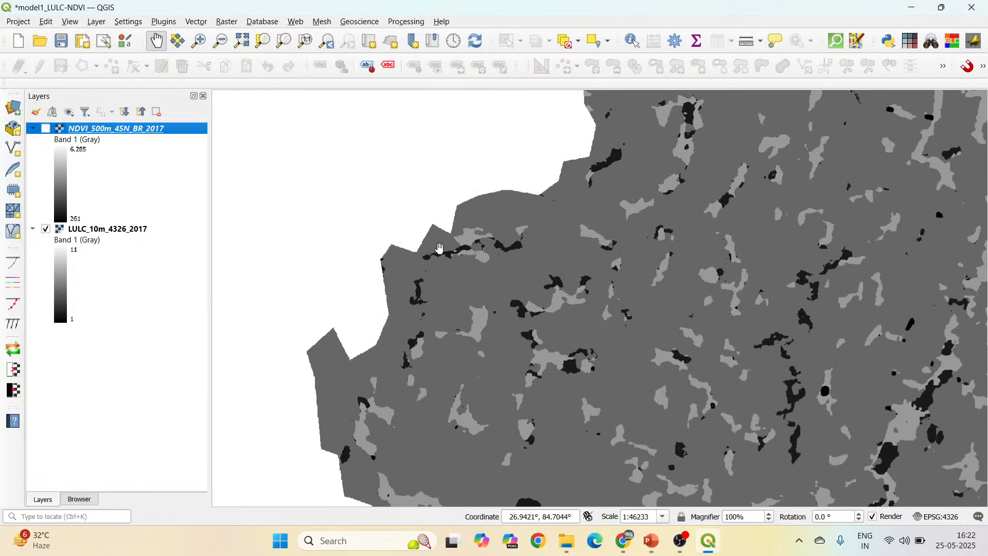
scroll(439, 246, "down", 2)
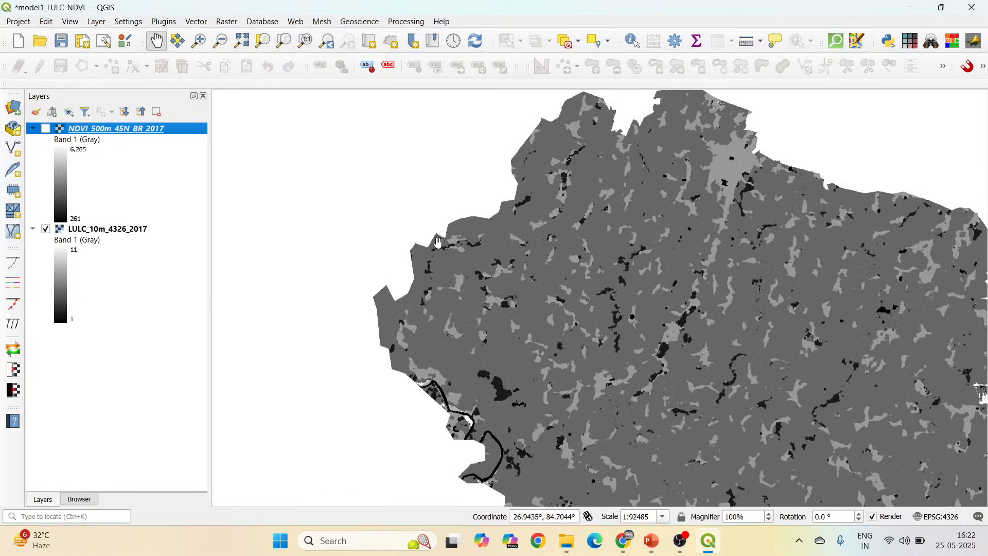
left_click_drag(705, 407, 622, 272)
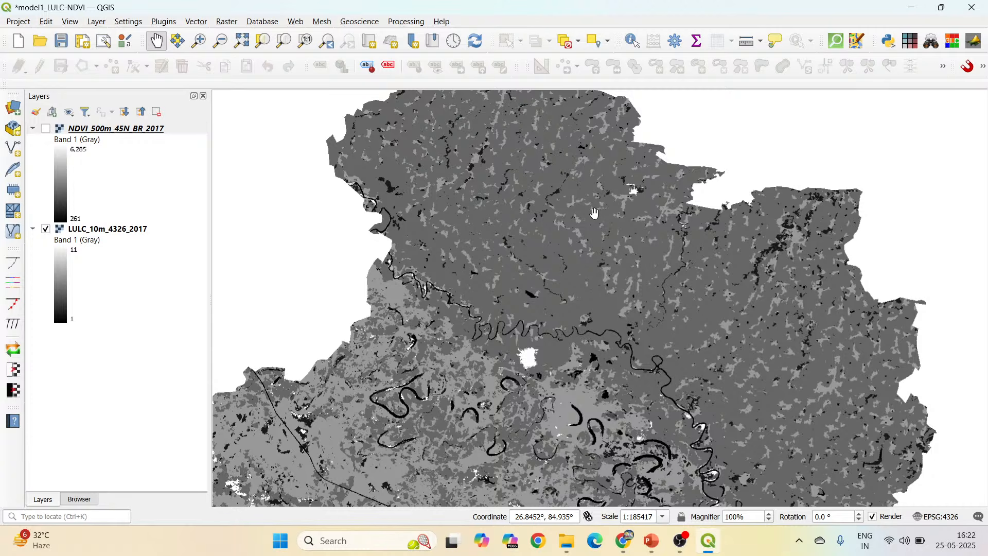
scroll(595, 213, "down", 1)
left_click_drag(598, 217, 609, 258)
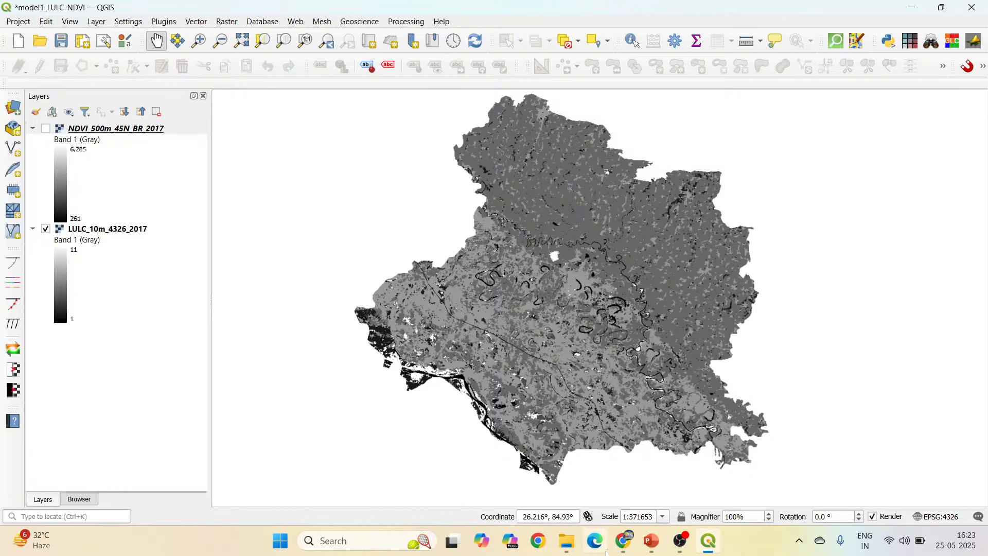
Switch to PowerPoint to review the "Steps involved" workflow on slide 4, and return to QGIS.
left_click(652, 541)
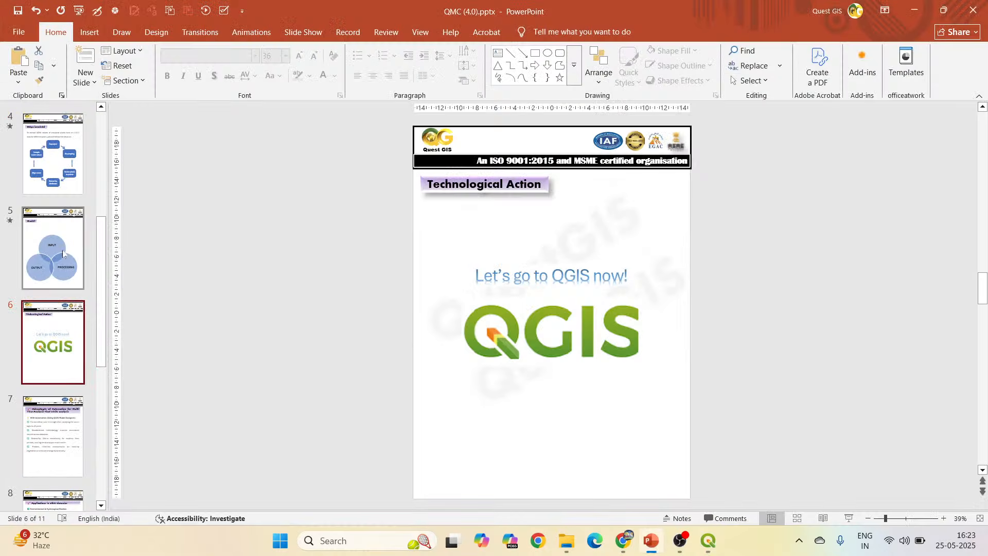
left_click(52, 155)
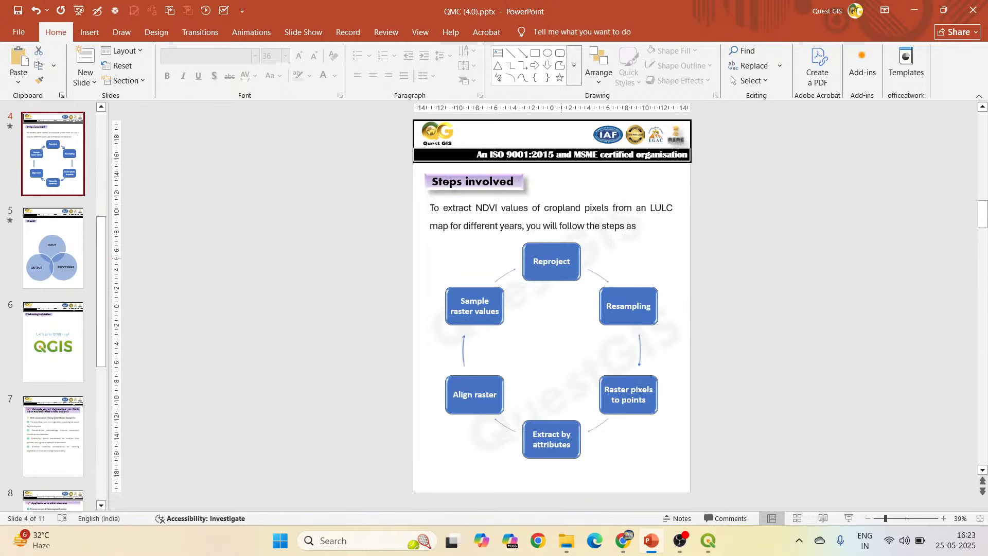
mouse_move(708, 541)
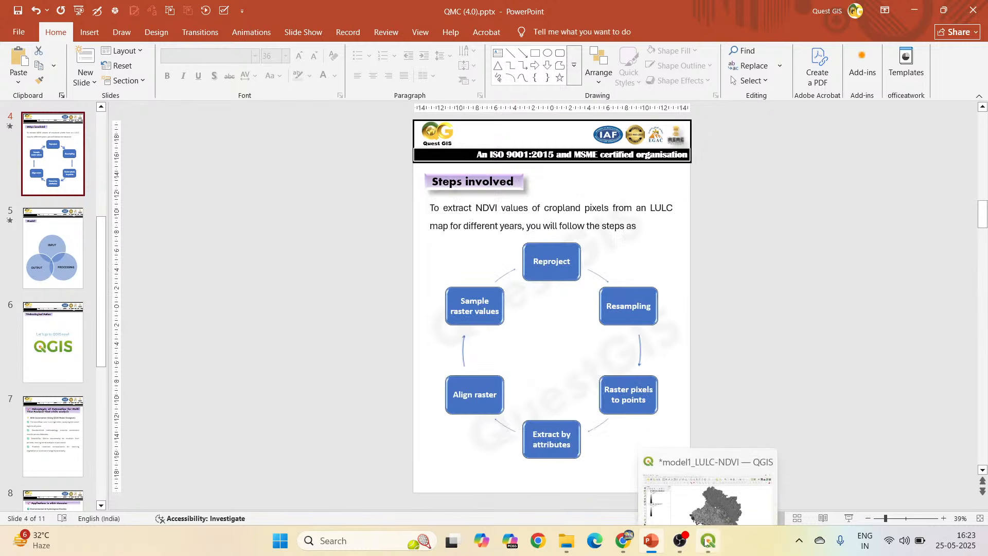
left_click(698, 497)
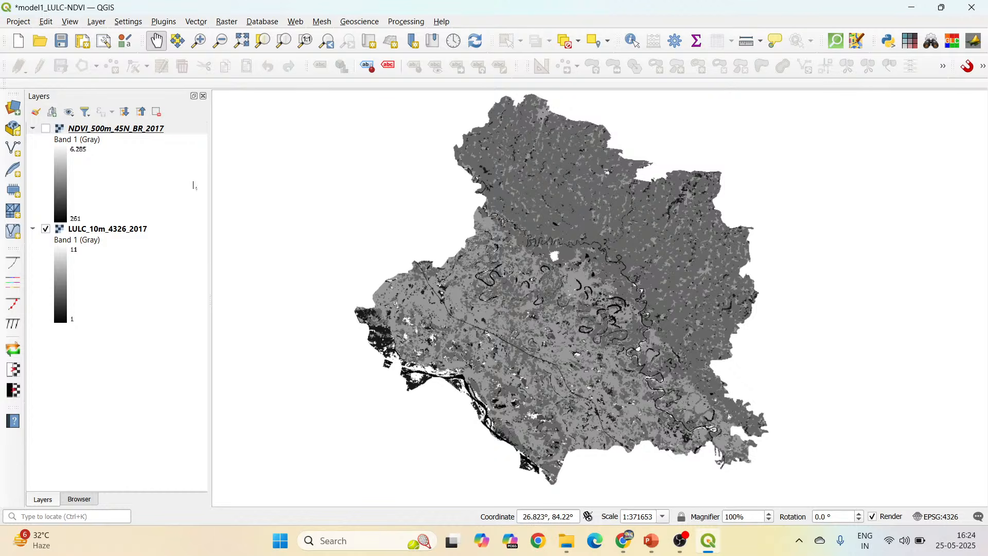
Open the layer properties of NDVI_500m_45N_BR_2017 to view its raster information.
left_click(83, 133)
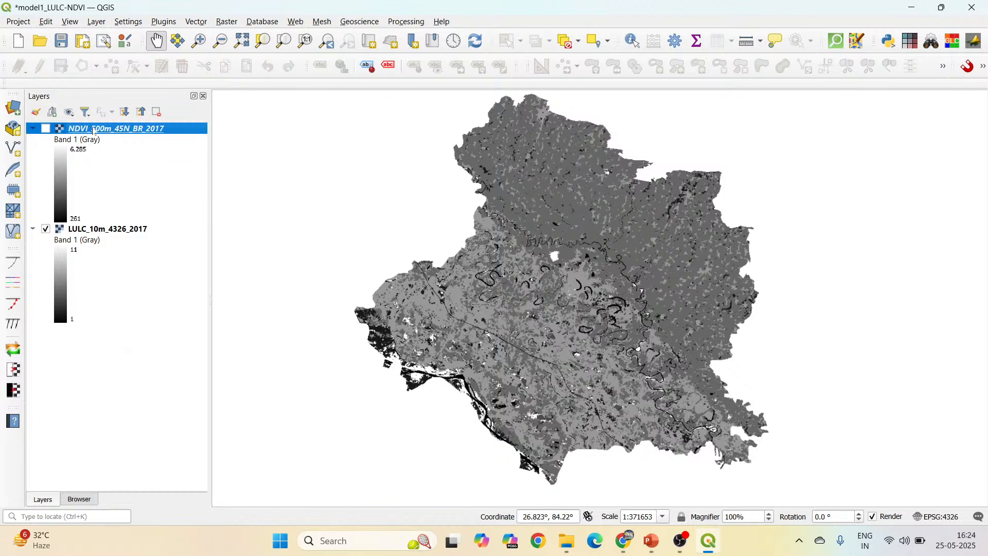
right_click(92, 127)
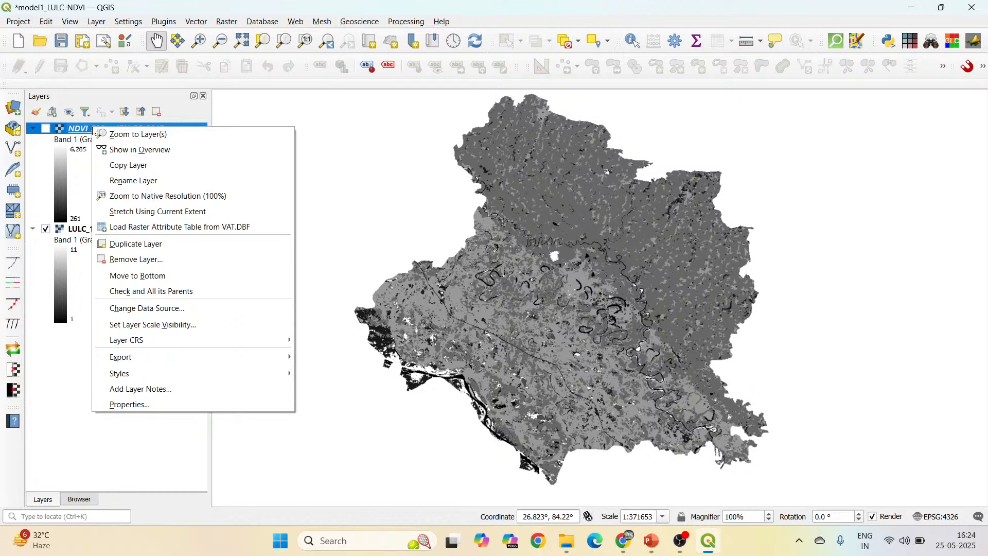
left_click(159, 405)
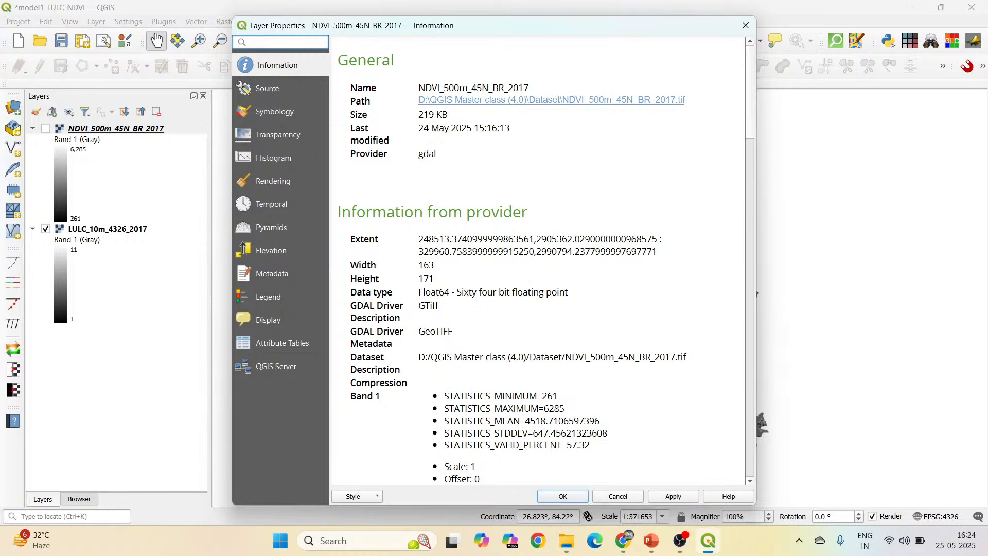
Examine the extent, pixel size, coordinate reference system and band details in the NDVI raster's properties, and close the dialog.
left_click_drag(419, 239, 657, 251)
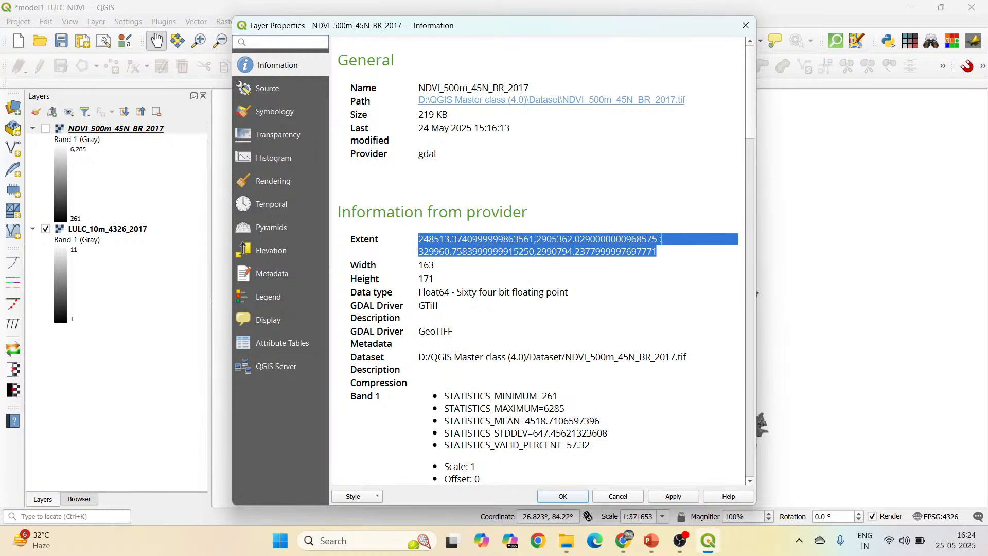
scroll(597, 287, "down", 5)
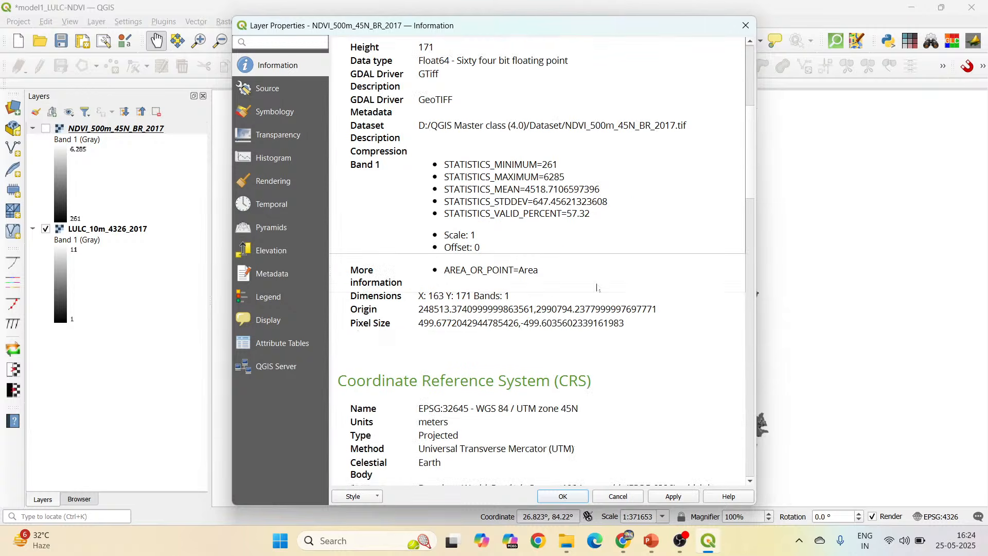
left_click_drag(418, 323, 446, 323)
scroll(533, 356, "down", 2)
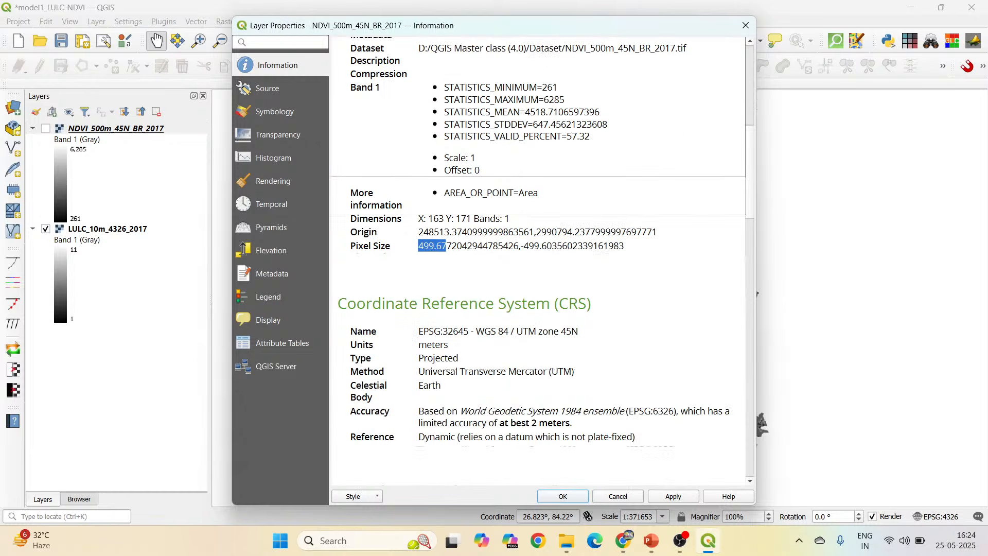
left_click_drag(419, 331, 578, 331)
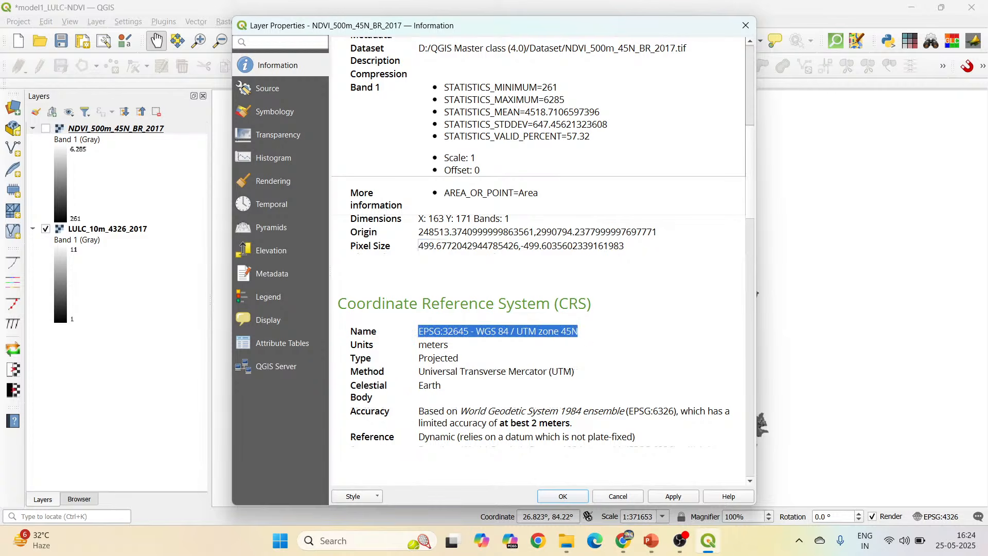
scroll(588, 341, "down", 14)
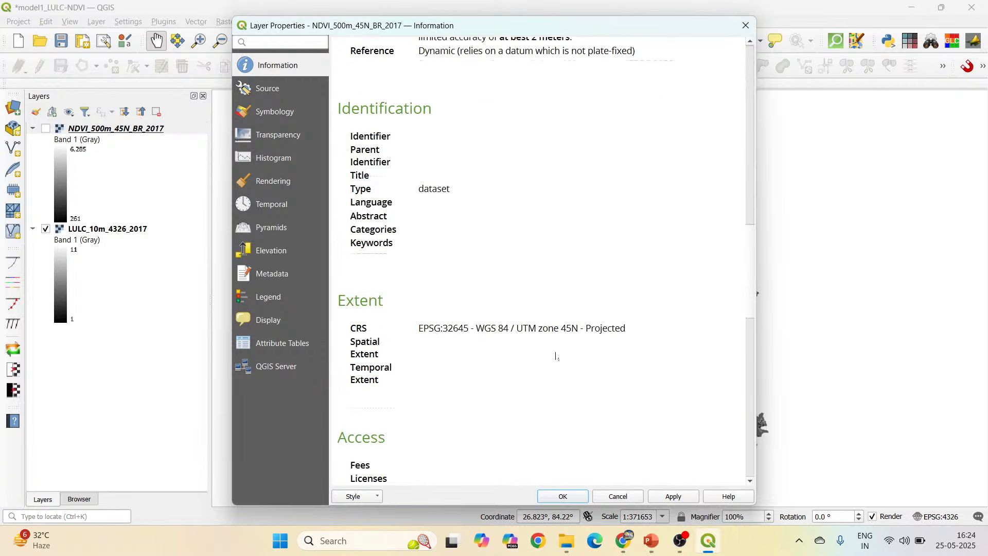
scroll(555, 353, "down", 3)
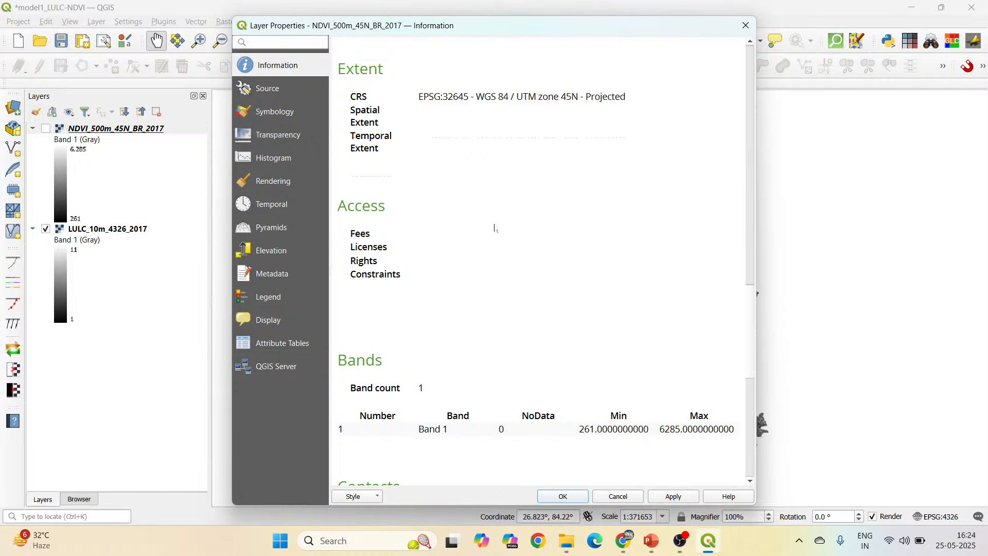
left_click(746, 25)
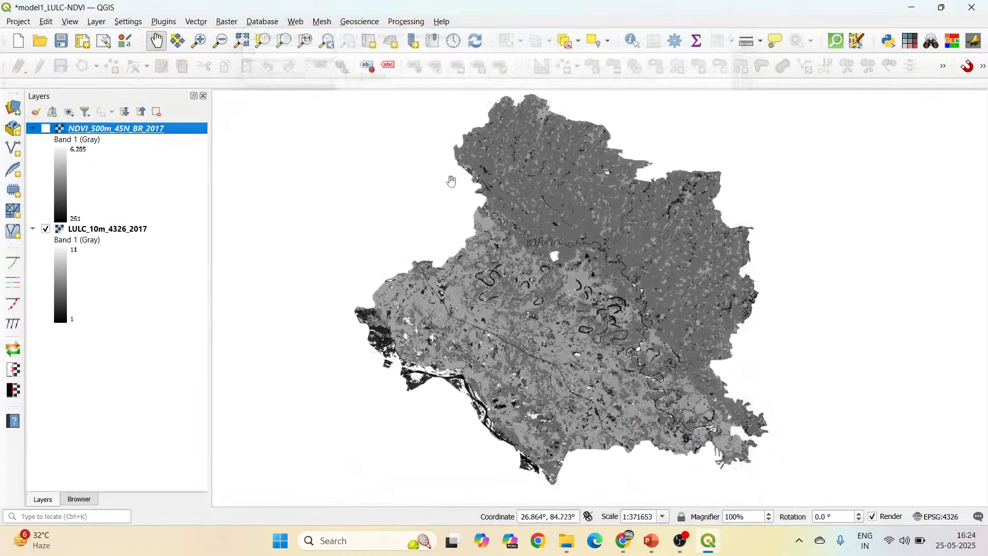
Select the LULC_10m_4326_2017 layer and show the Processing Toolbox.
left_click(138, 232)
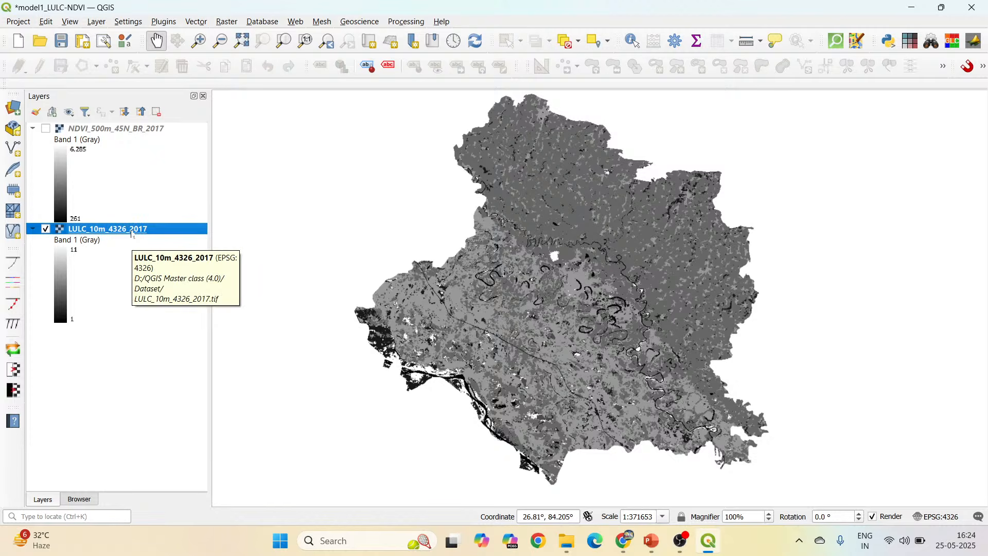
left_click(414, 25)
left_click(418, 37)
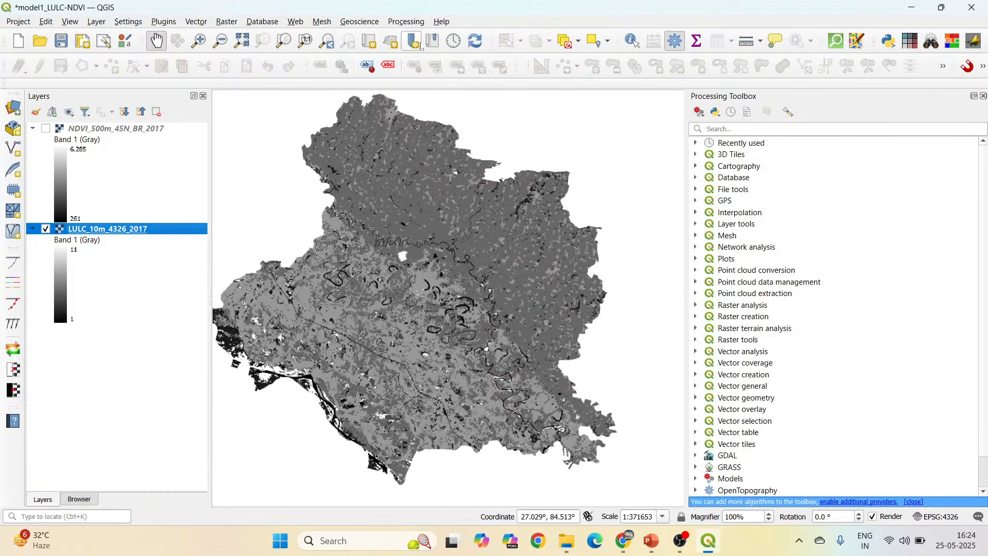
left_click_drag(449, 278, 469, 281)
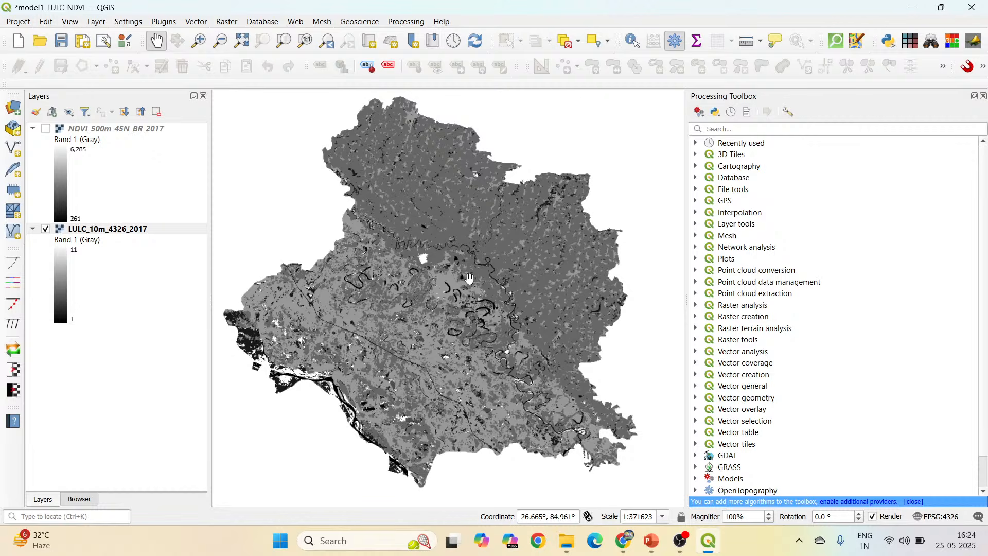
left_click_drag(469, 278, 481, 283)
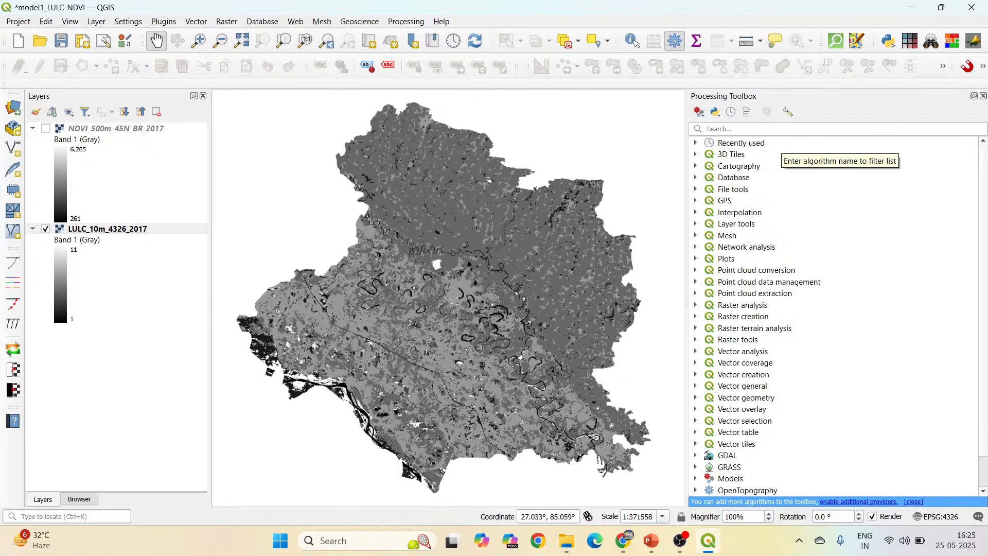
Find GDAL's Warp (reproject) tool by searching for "reproject", open it and set the target CRS to EPSG:32645 - WGS 84 / UTM zone 45N.
left_click(709, 129)
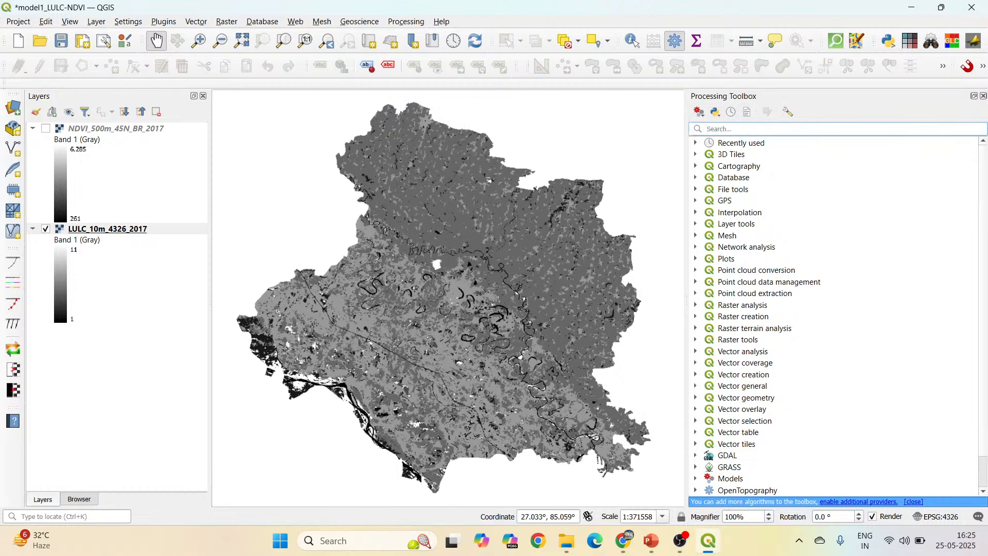
type("repr")
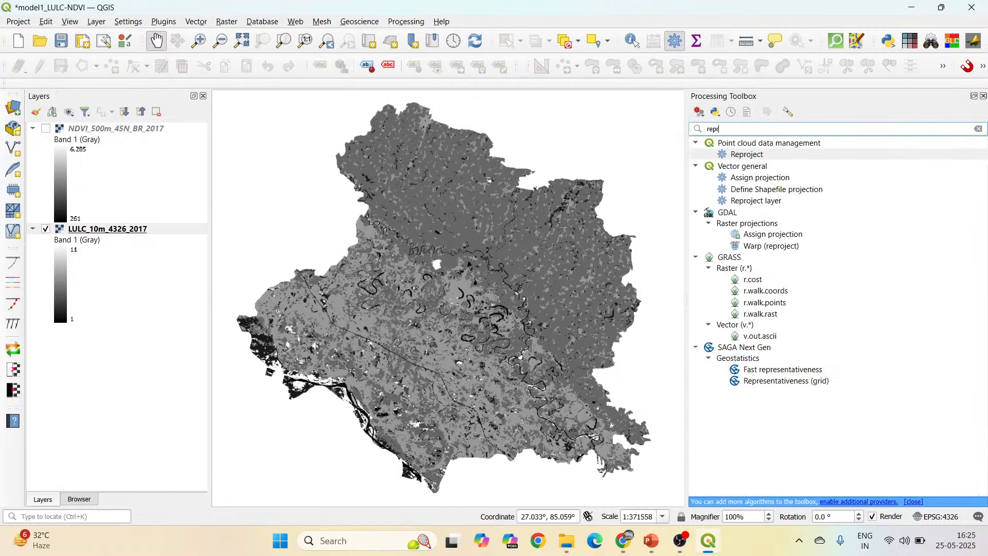
type("oject")
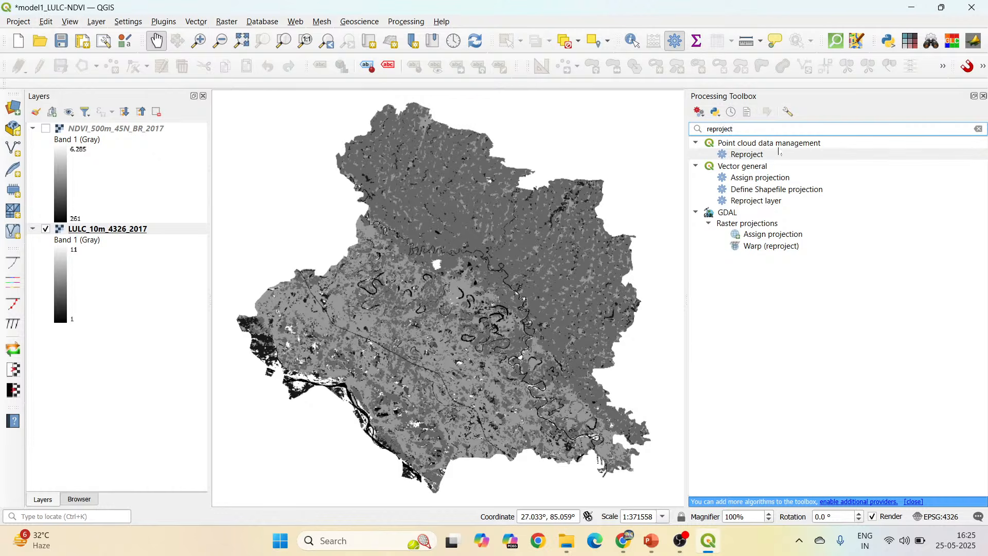
left_click(762, 247)
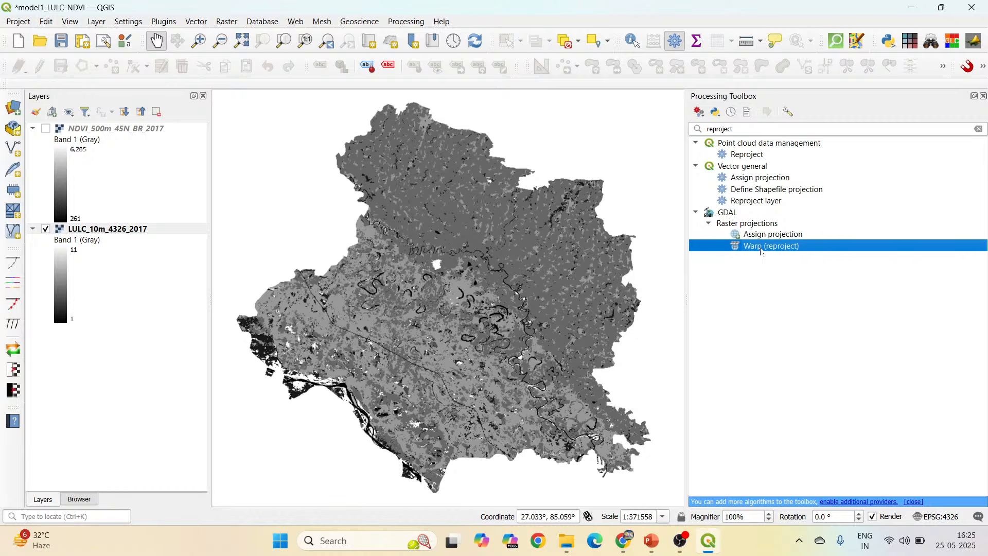
double_click(793, 251)
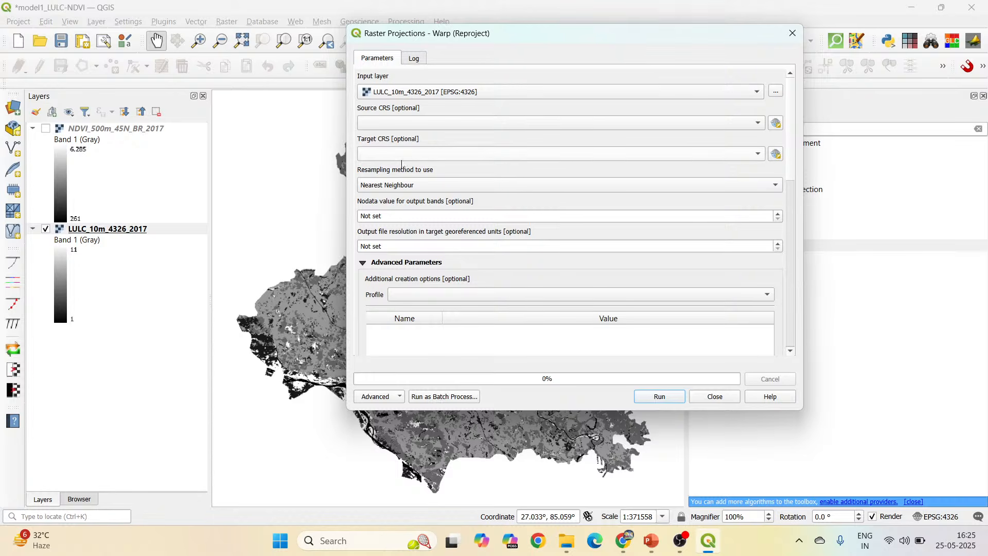
left_click(423, 154)
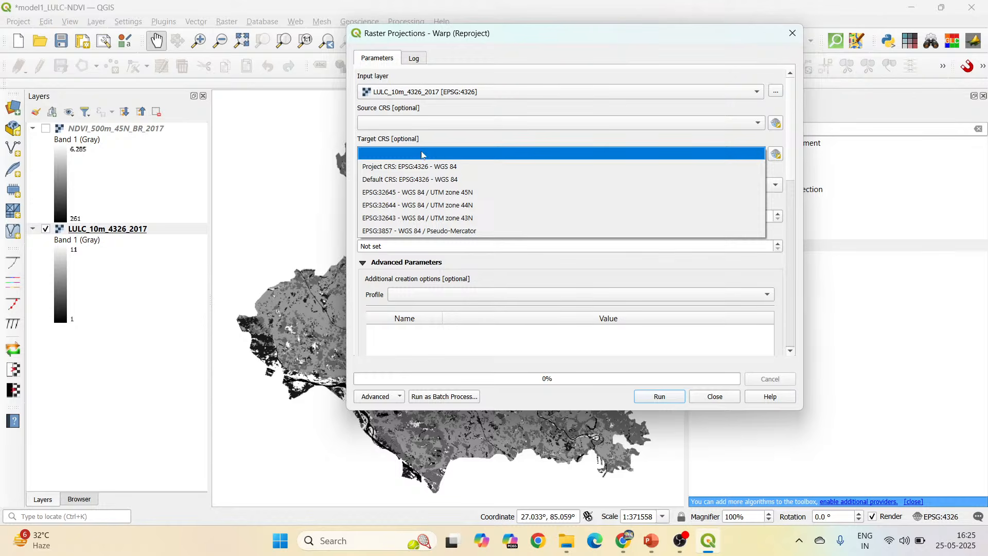
left_click(440, 197)
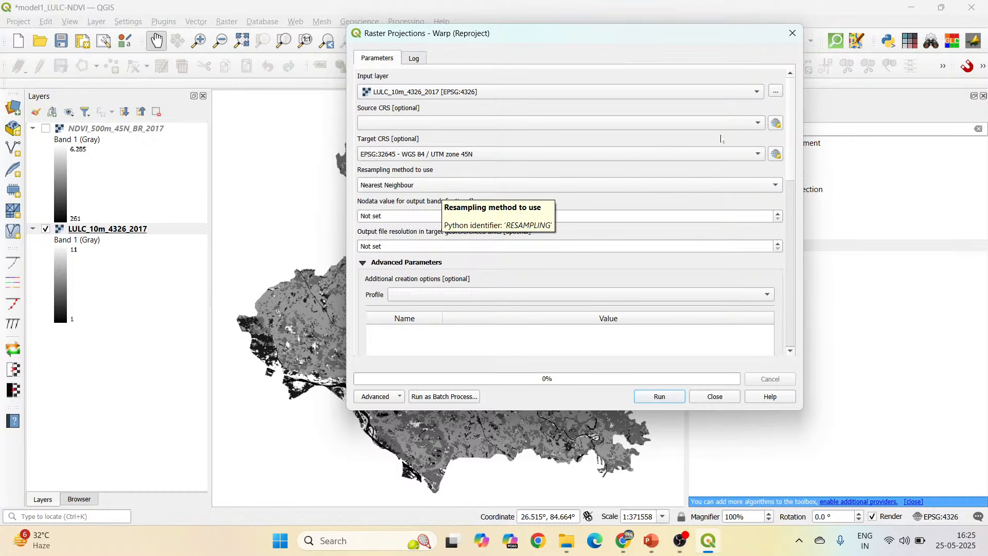
Set the reprojected output to save as the SDAT file Reprojected_lulc_45N in the Dataset/Output folder.
left_click_drag(789, 95, 787, 234)
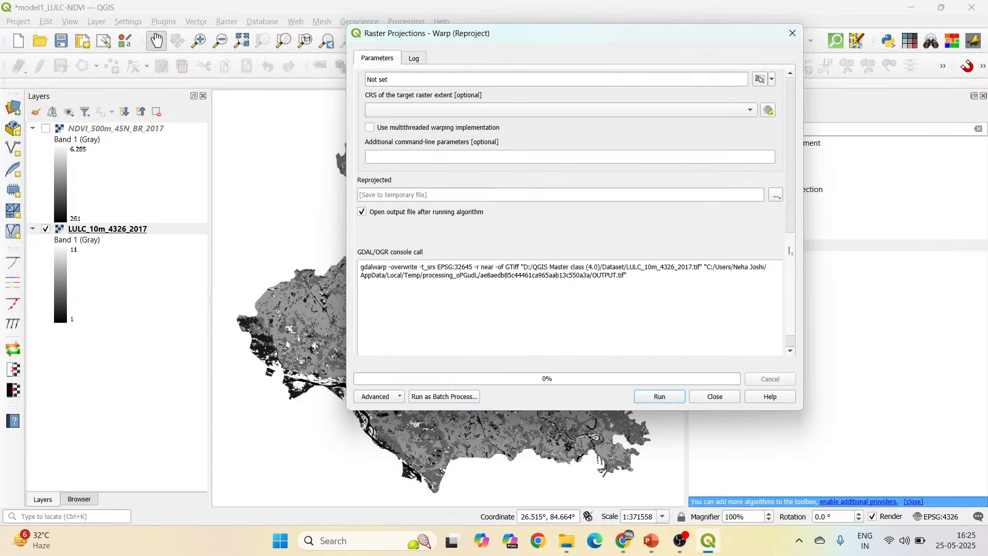
left_click(777, 192)
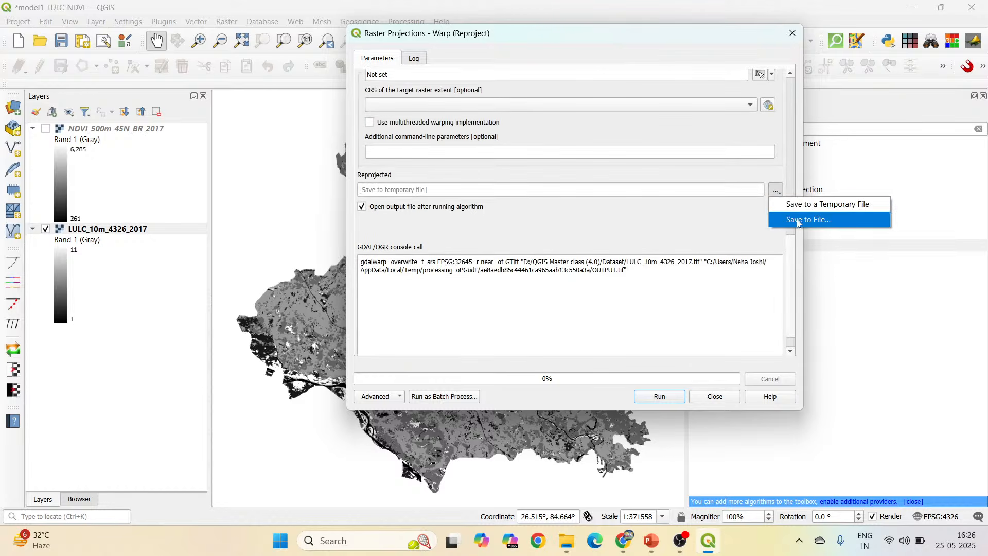
left_click(839, 218)
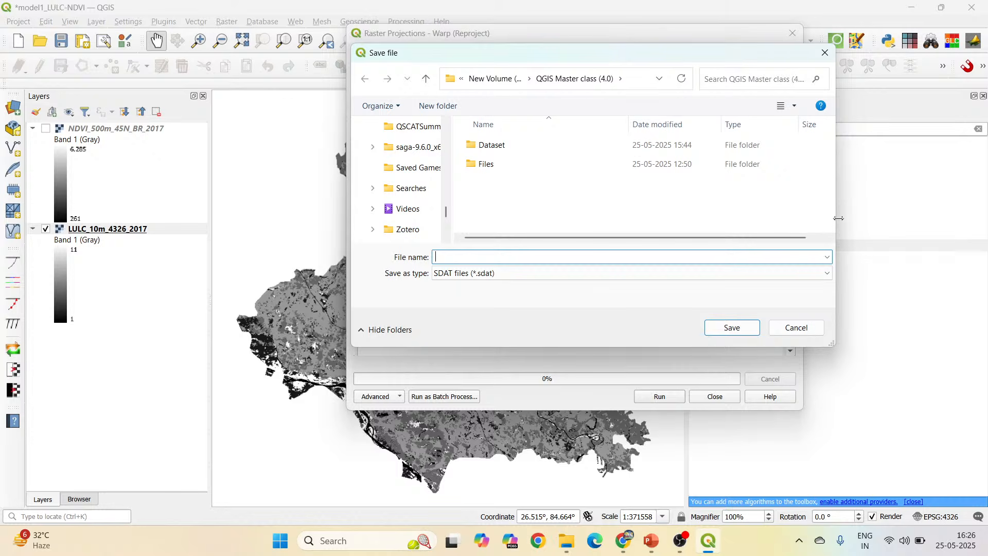
double_click(522, 148)
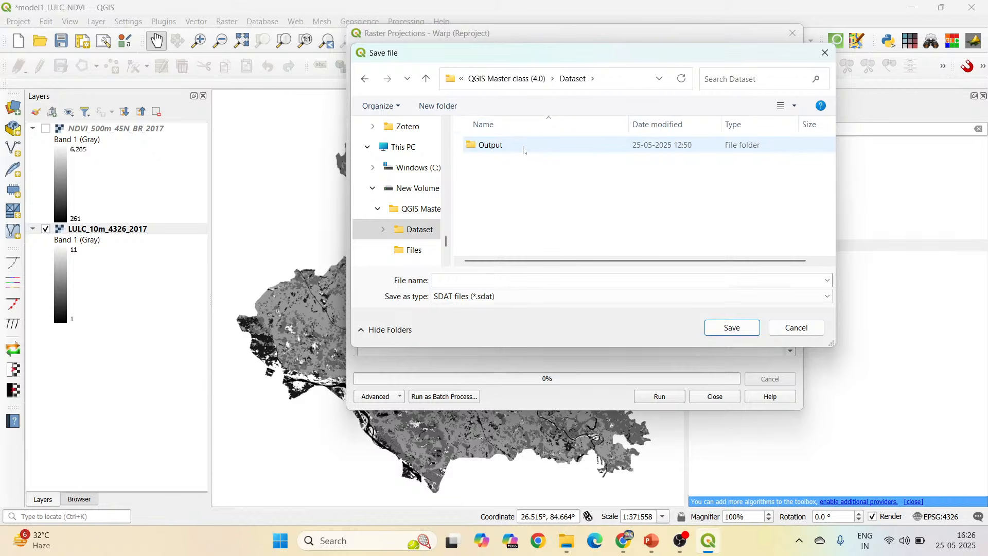
double_click(523, 148)
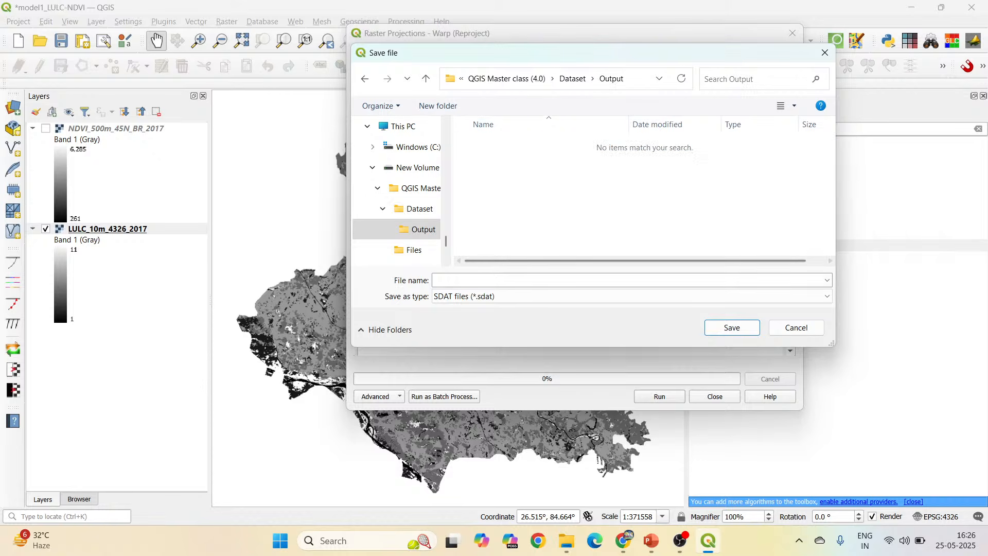
left_click(514, 281)
type("Re")
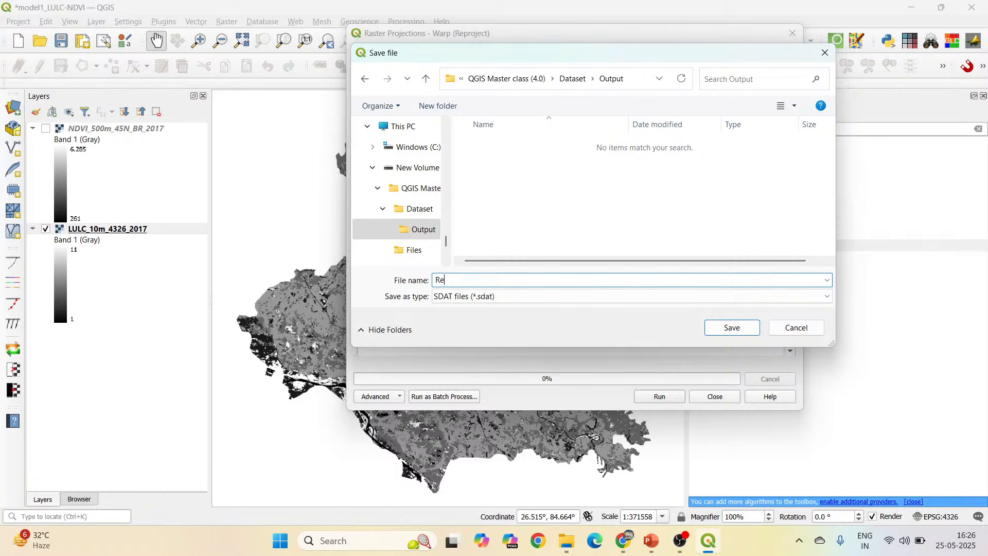
type("projected_lulc_45N")
left_click(726, 328)
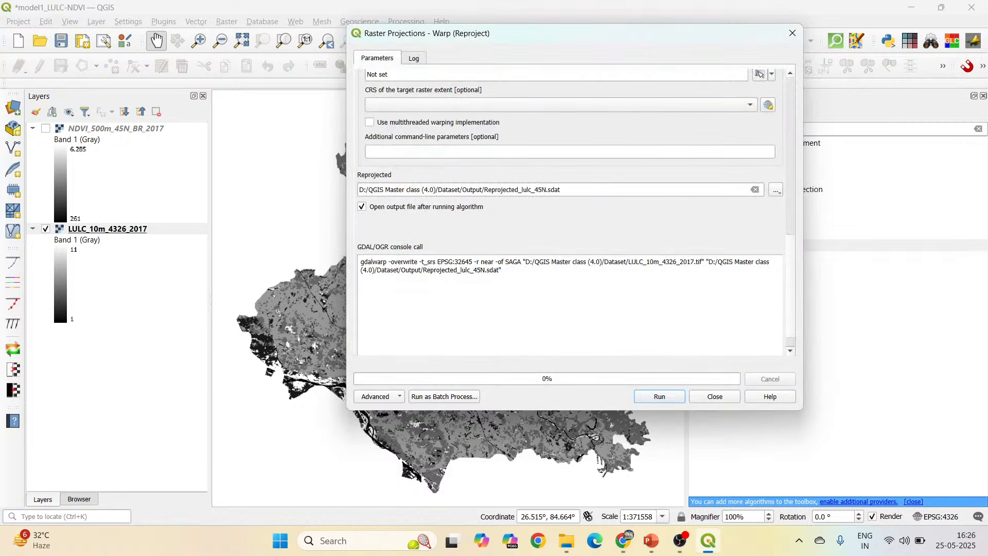
Run the reprojection, close the Warp dialog and zoom the map to the Reprojected_lulc_45N layer.
left_click(671, 398)
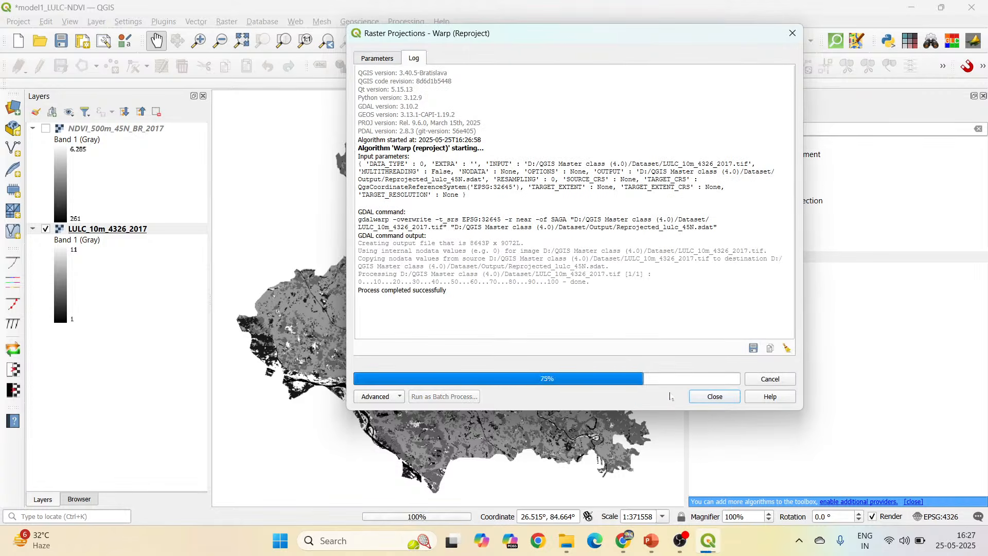
left_click(715, 397)
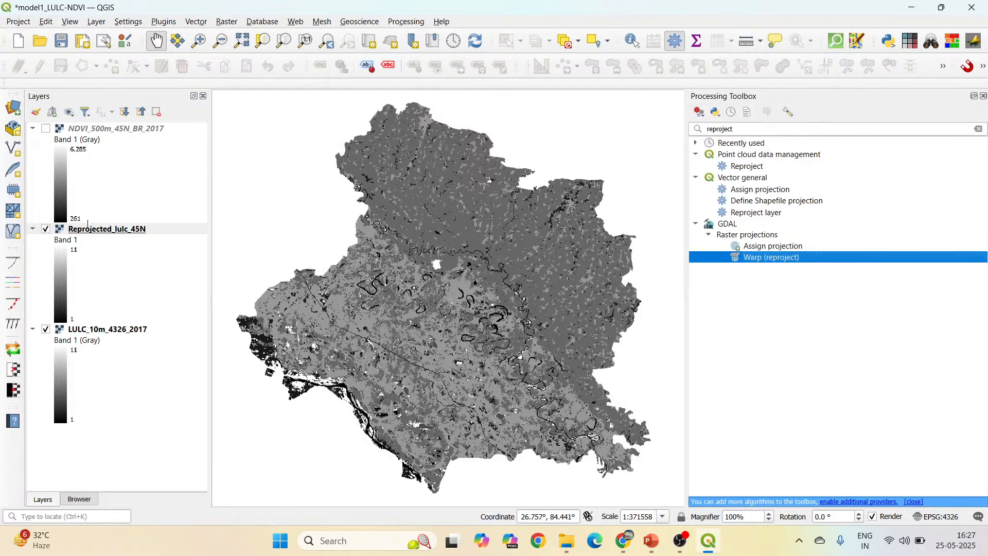
right_click(122, 232)
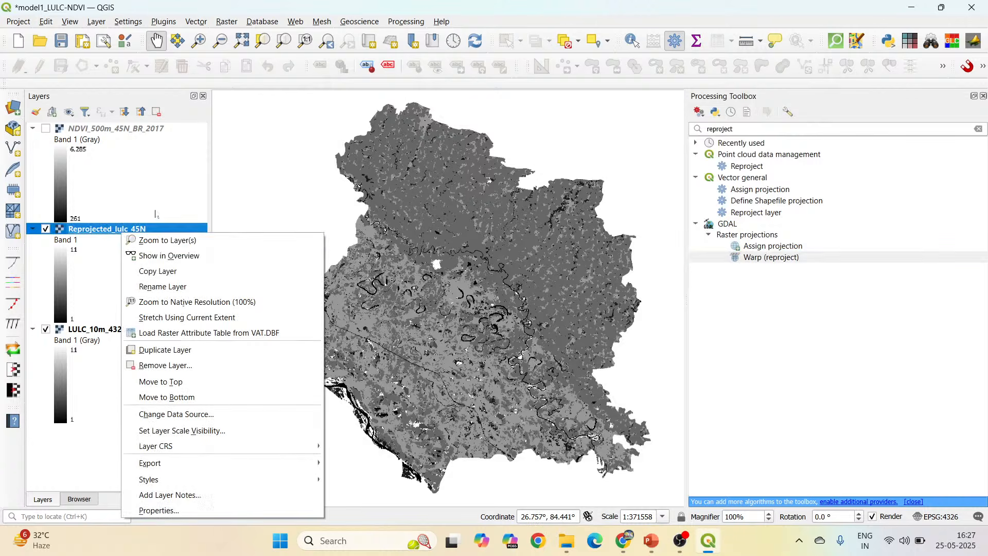
left_click(159, 241)
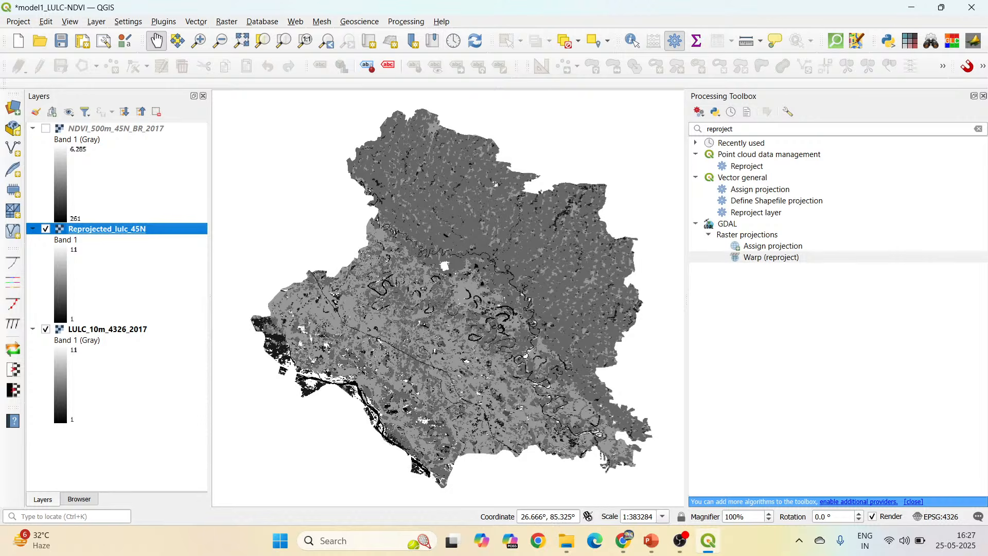
Switch to PowerPoint to check which operation follows Reproject in the "Steps involved" workflow, and return to QGIS.
left_click(632, 427)
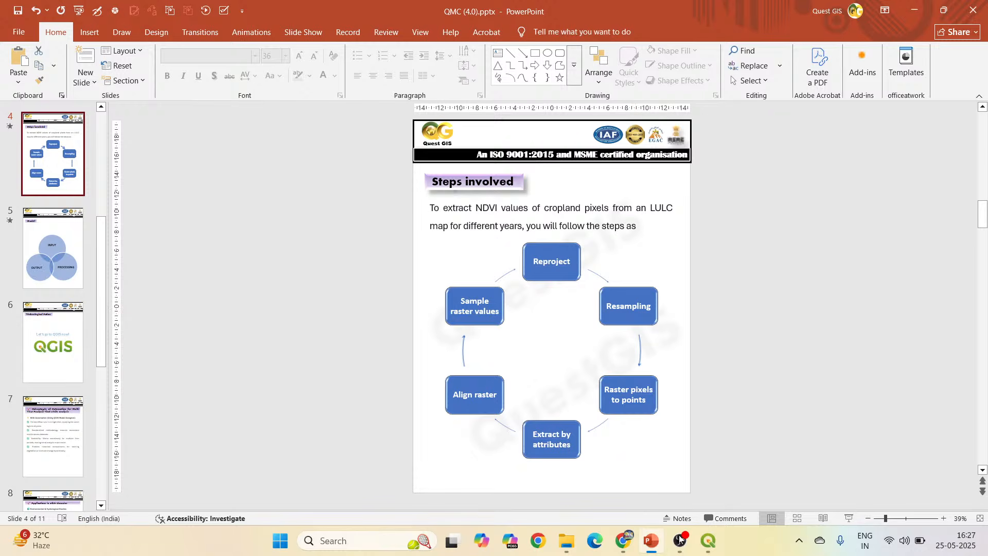
left_click(651, 550)
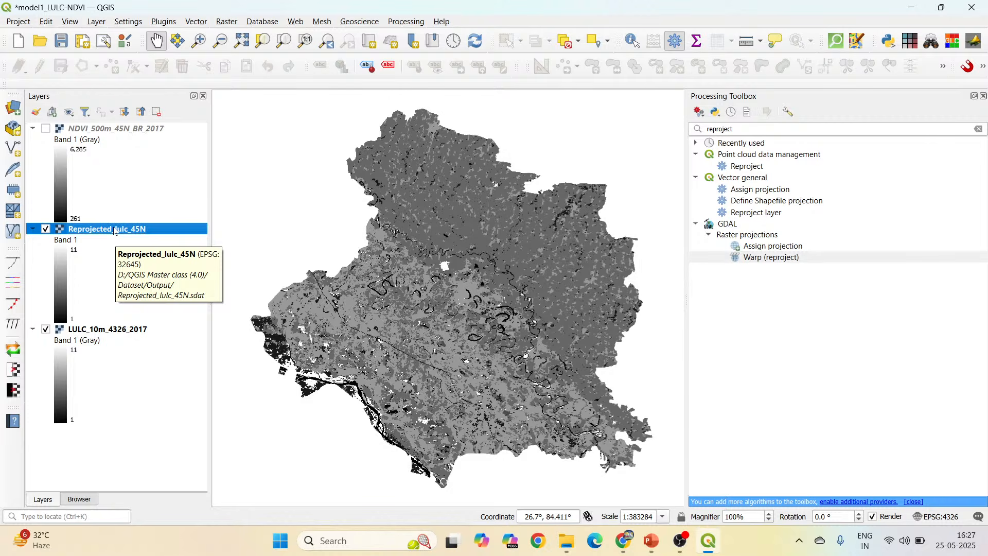
Search the Processing Toolbox for "resampling" and open the SAGA Next Gen Resampling raster tool.
left_click_drag(735, 129, 704, 132)
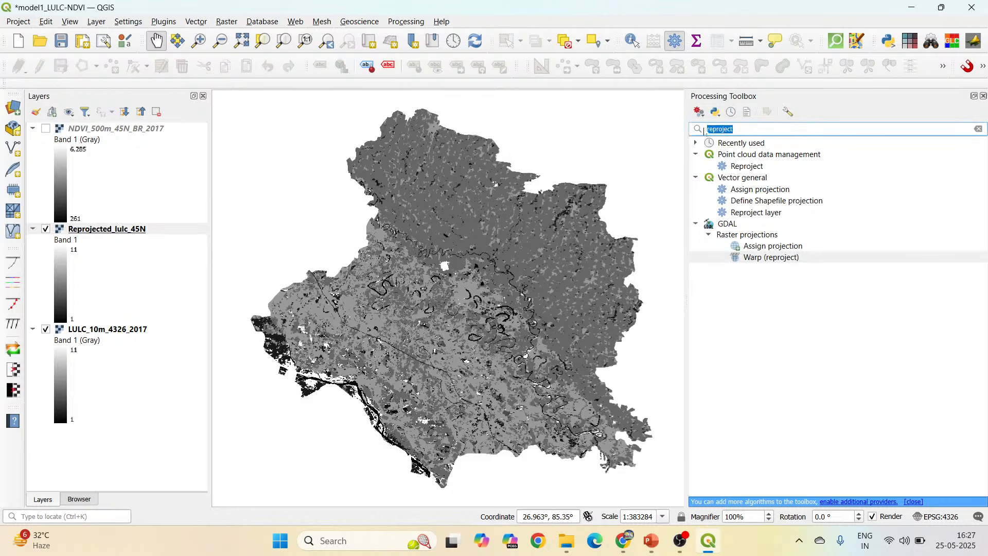
type("resam")
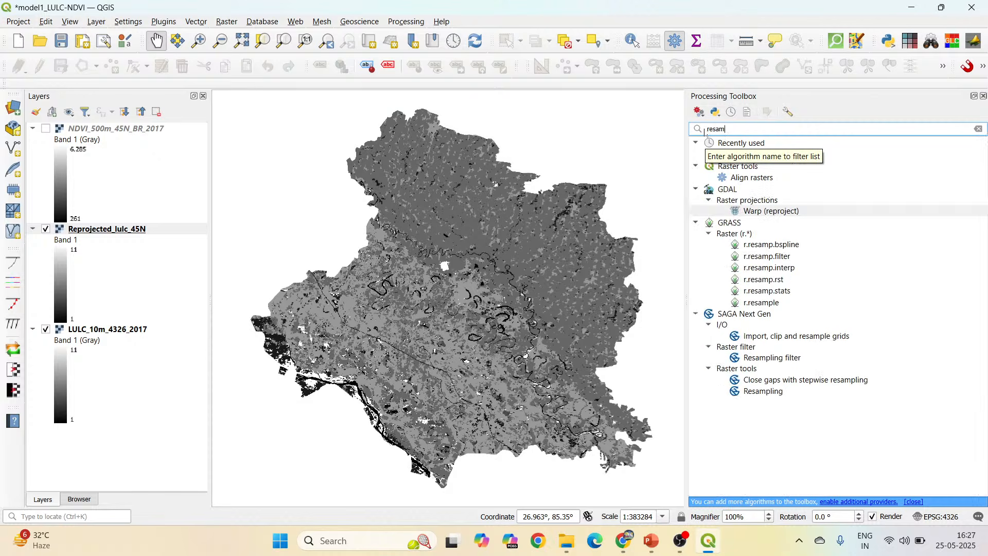
type("pling")
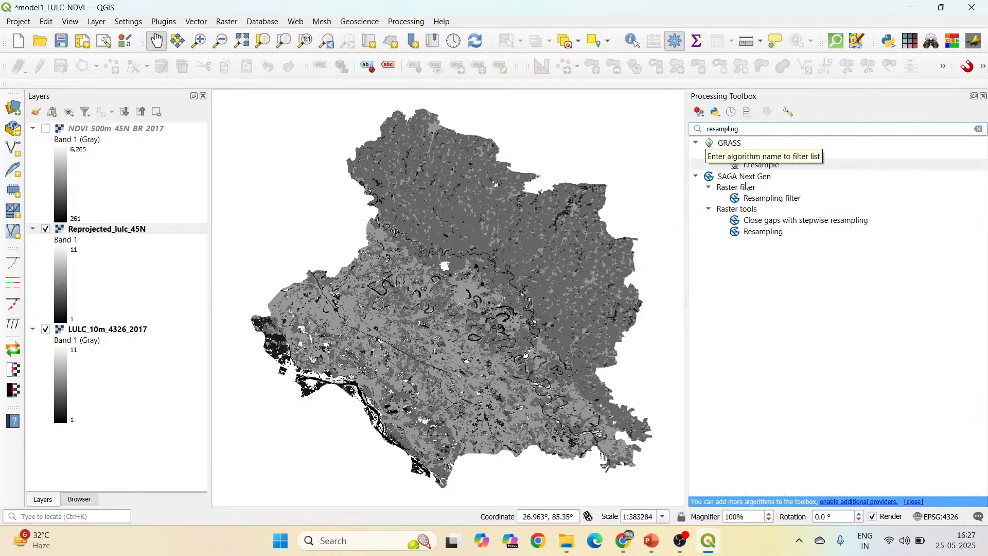
double_click(770, 234)
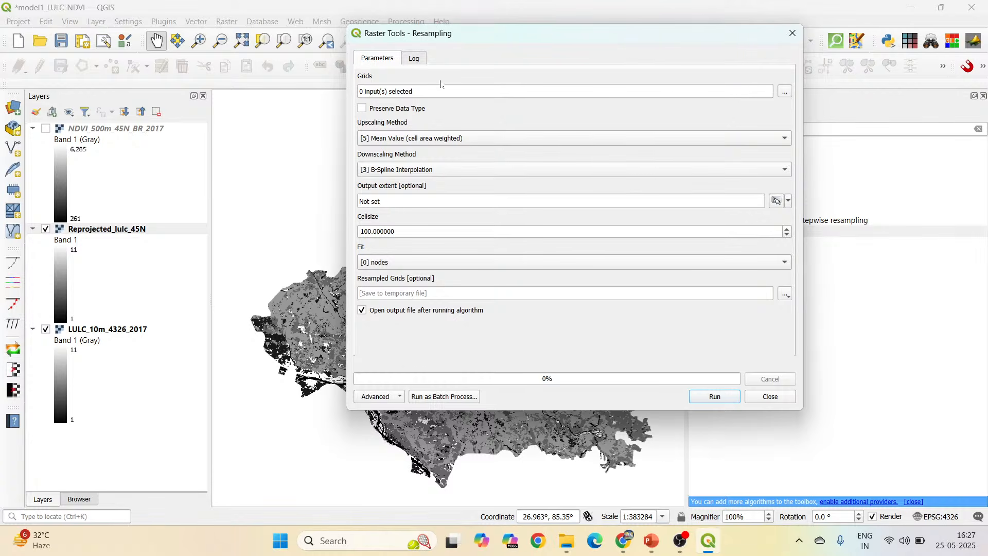
Choose Reprojected_lulc_45N as the only input grid for the resampling.
left_click(785, 93)
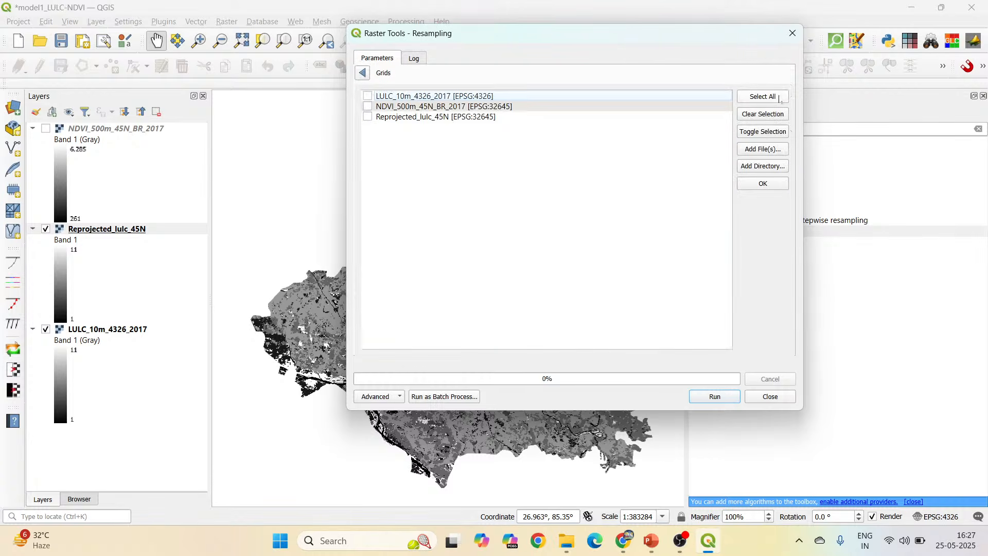
left_click(367, 118)
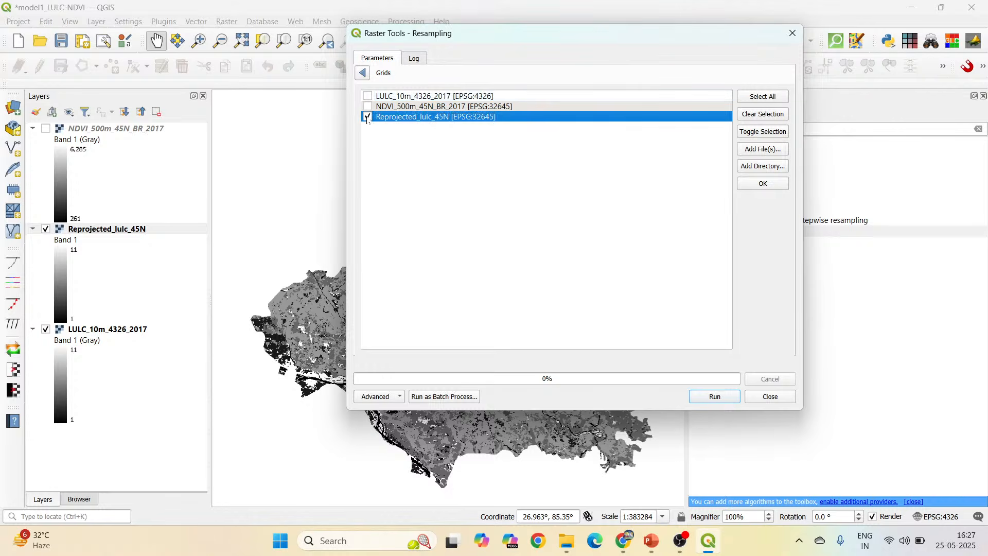
left_click(362, 73)
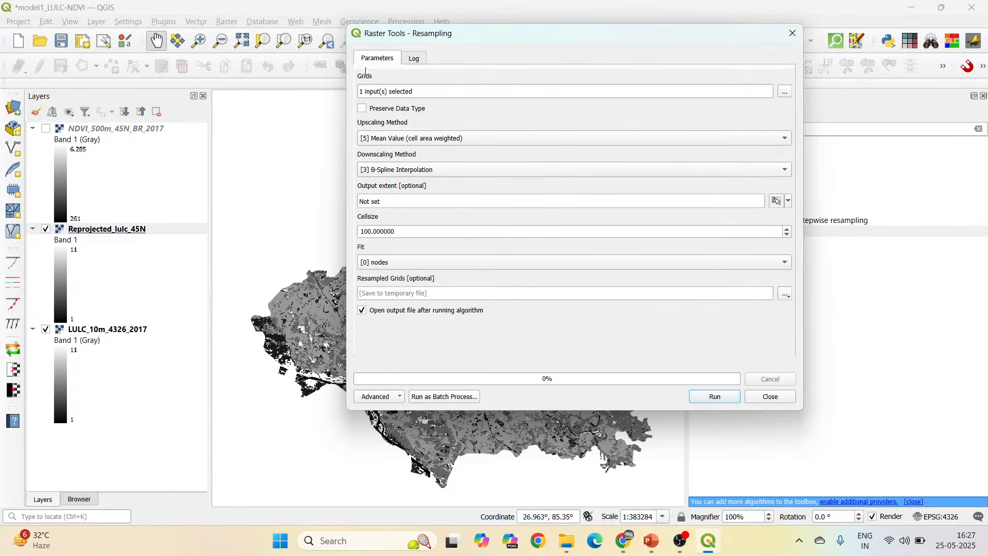
Set the upscaling method to Nearest Neighbour and the cell size to 500.
left_click(485, 140)
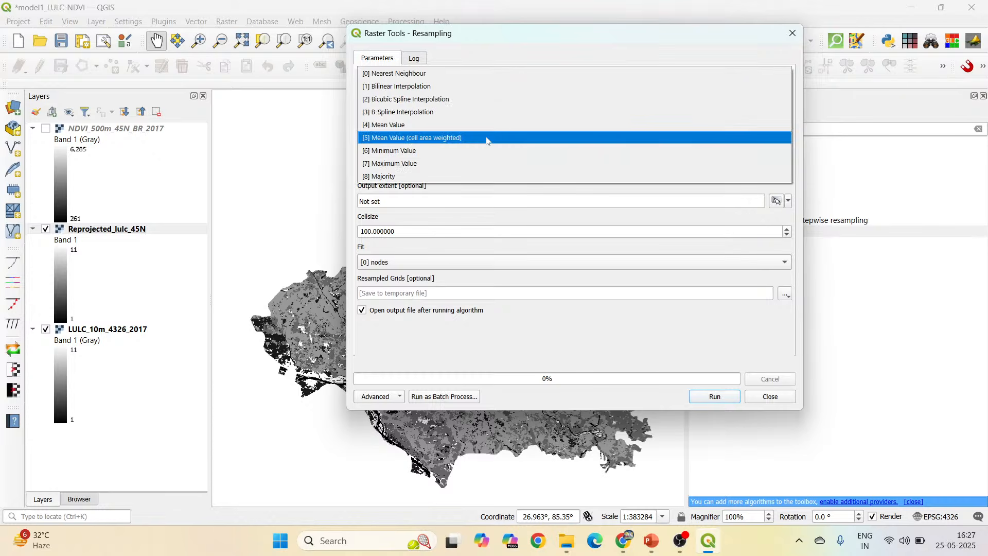
left_click(477, 76)
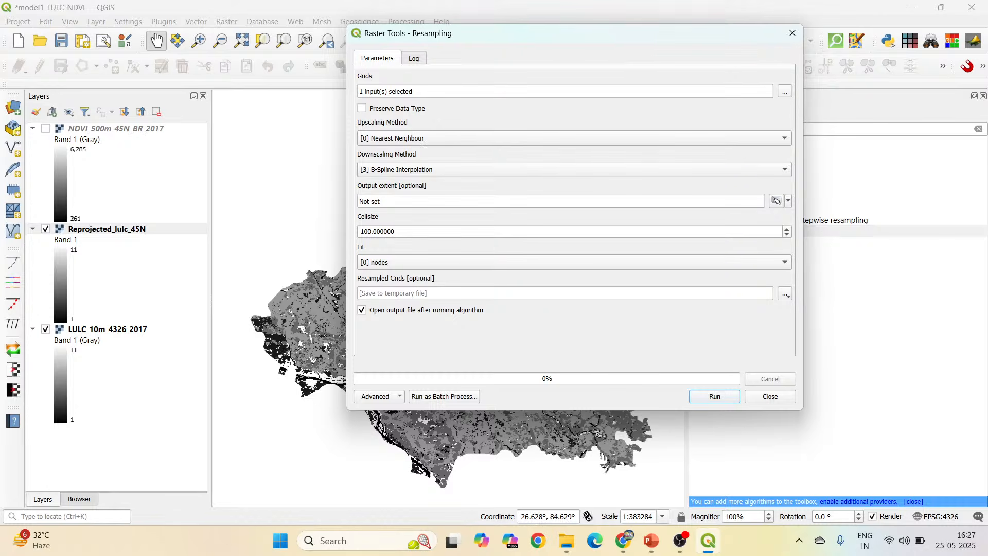
double_click(378, 232)
type("500")
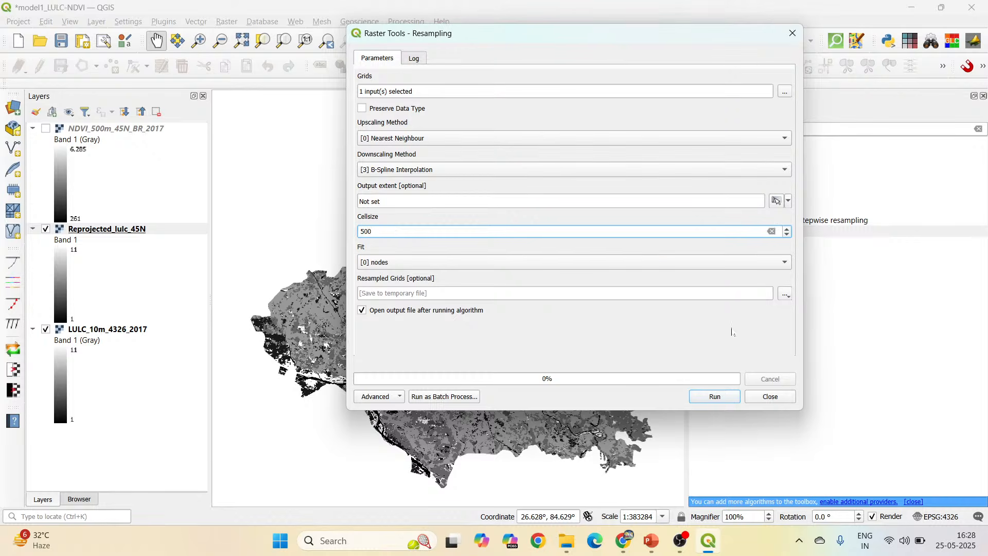
Save the resampled grid as the SDAT file Resampled_lulc_500m in the Dataset/Output folder and run the resampling, closing the dialog when it finishes.
left_click(785, 294)
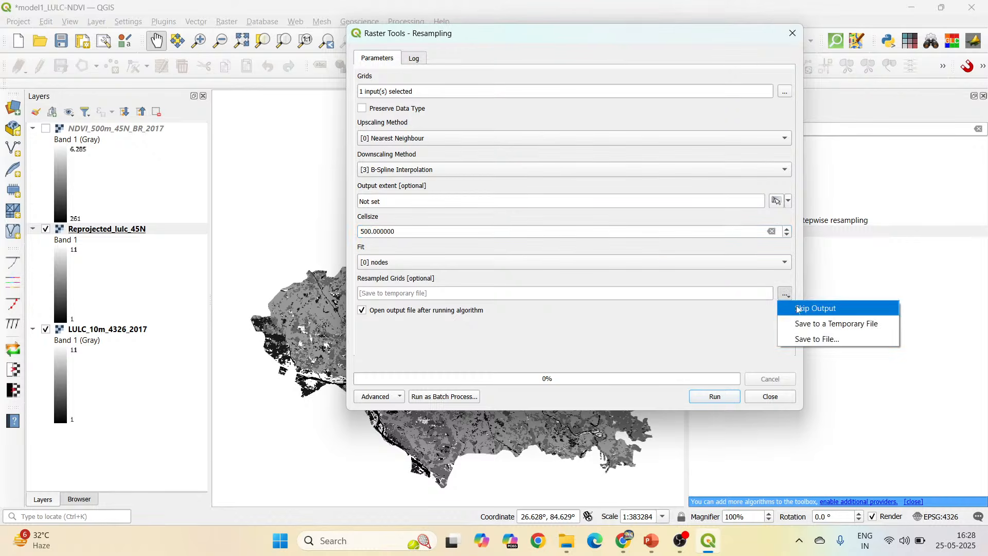
left_click(814, 340)
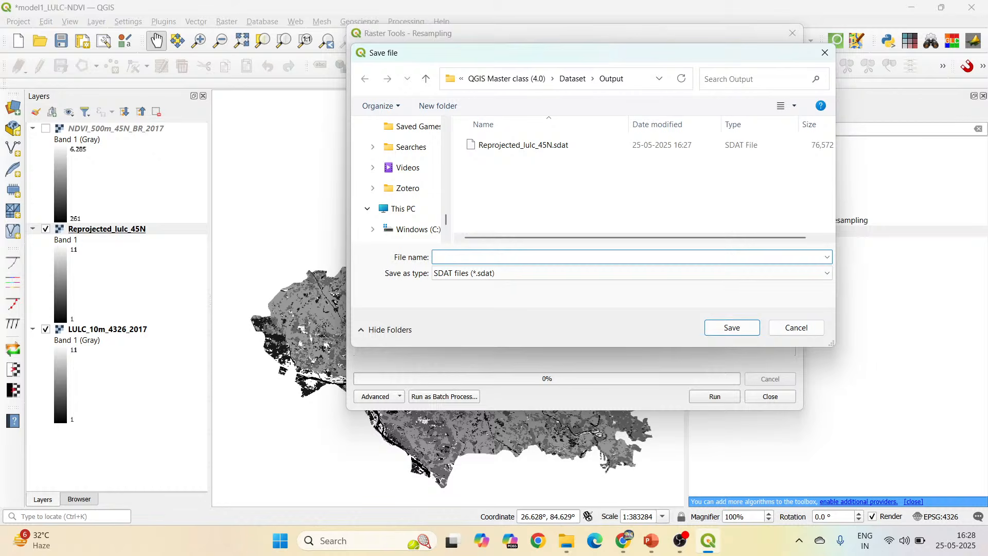
type("Resampled_lulc_500m")
left_click(757, 323)
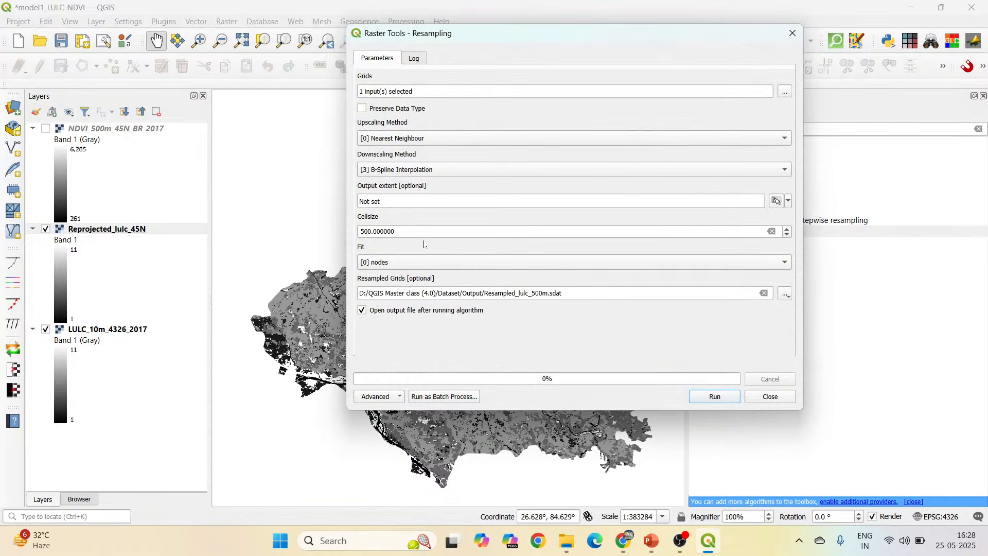
left_click(713, 398)
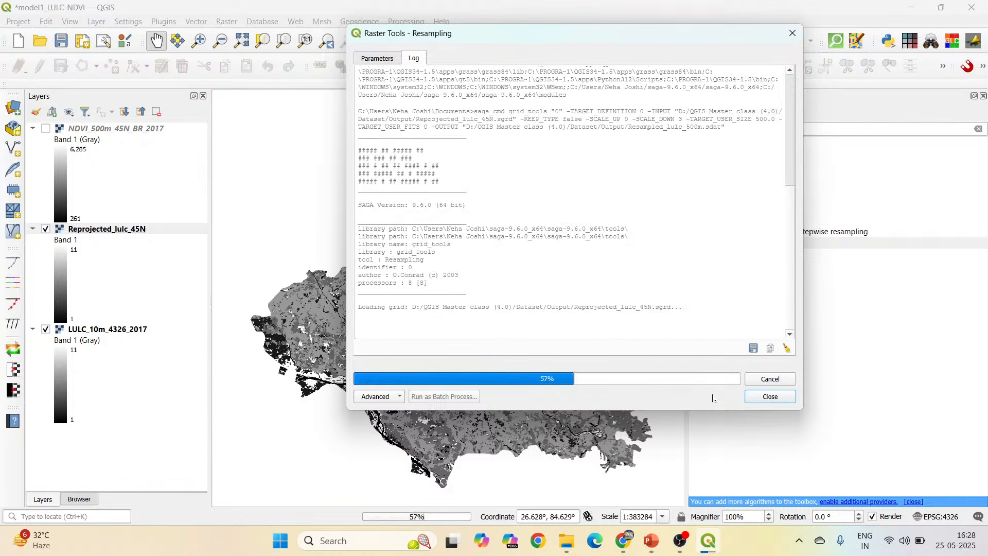
left_click(764, 397)
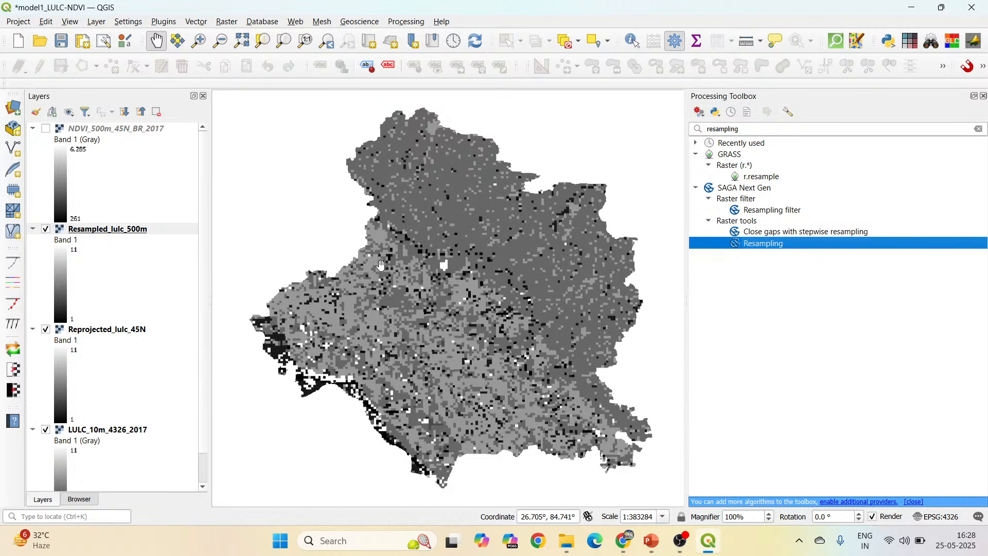
Hide the Reprojected_lulc_45N and LULC_10m_4326_2017 layers so only the resampled LULC raster is displayed.
scroll(429, 234, "up", 2)
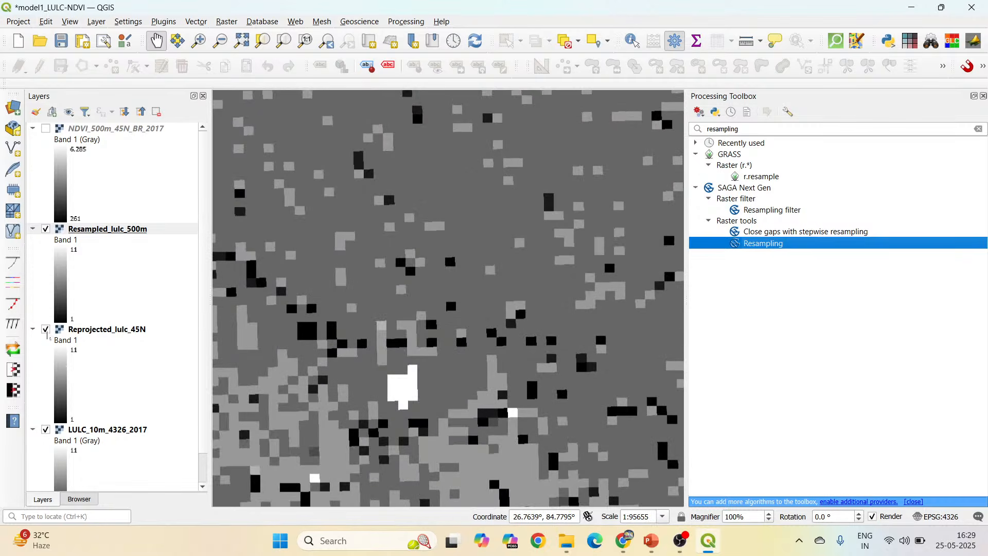
left_click(46, 330)
left_click(46, 430)
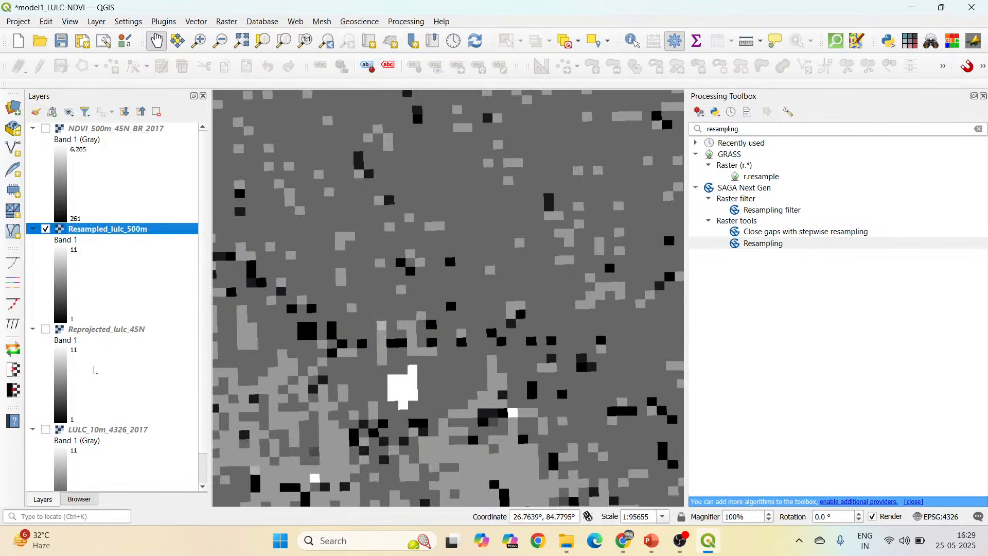
Measure along the lower edge of a single dark cell in Resampled_lulc_500m, and close the measuring window.
scroll(94, 369, "down", 1)
scroll(435, 264, "up", 4)
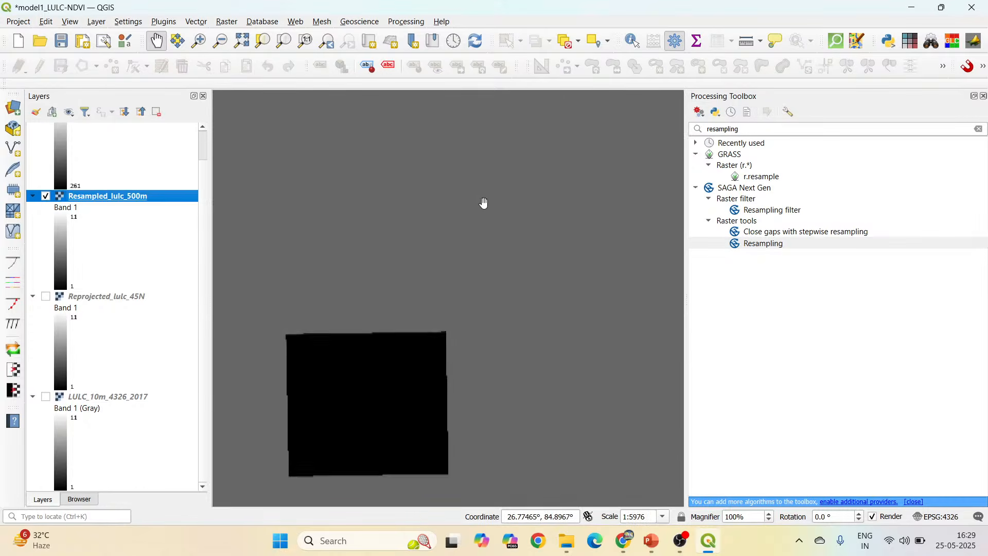
left_click_drag(401, 411, 449, 291)
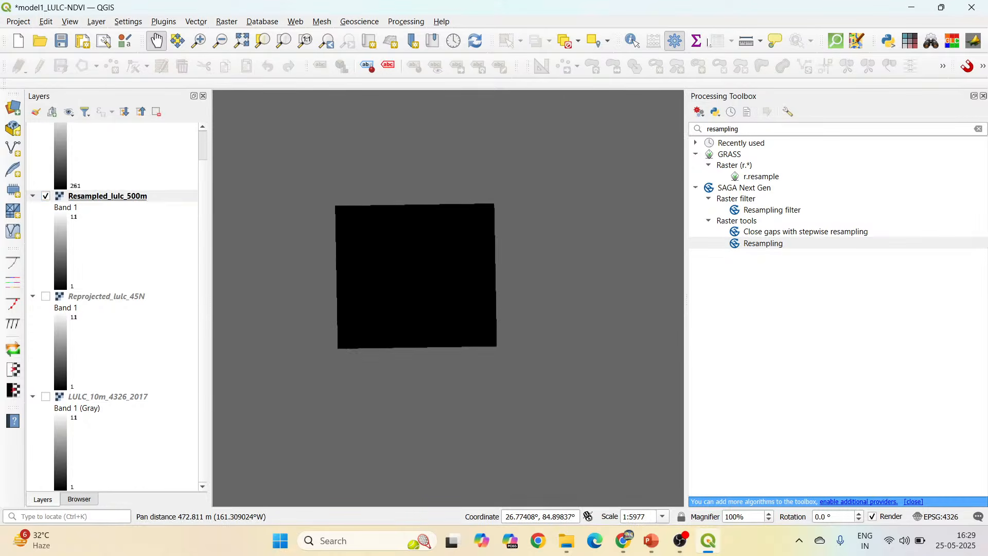
left_click(747, 41)
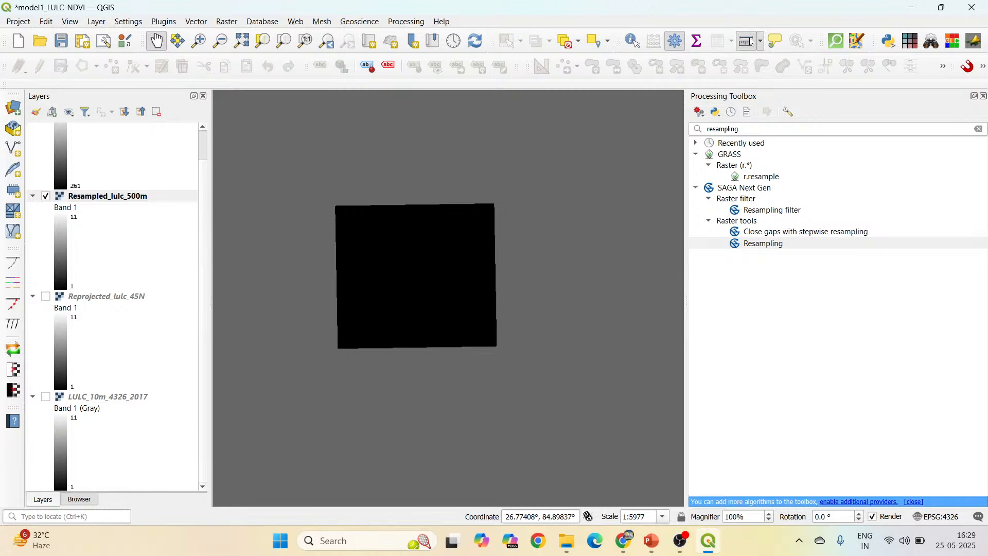
left_click(339, 348)
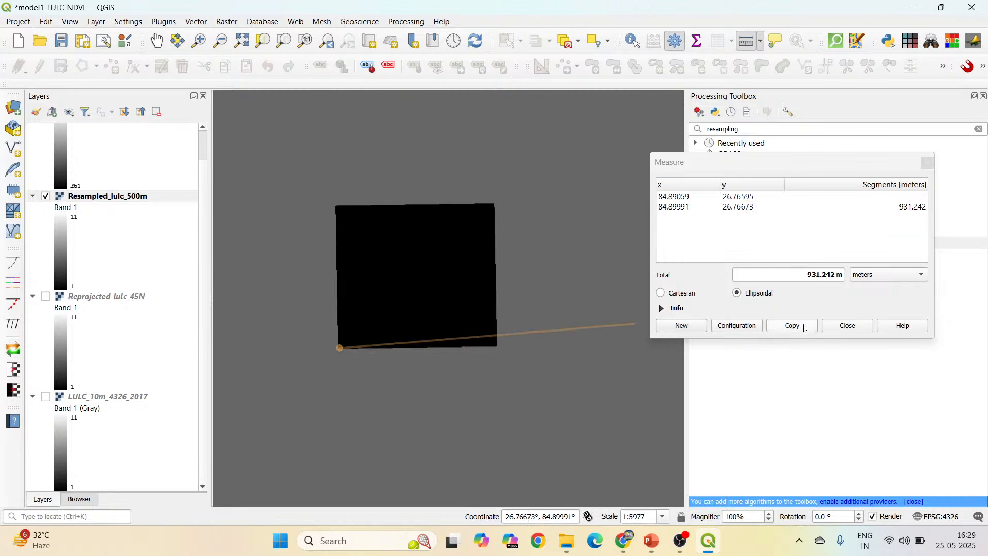
left_click(855, 326)
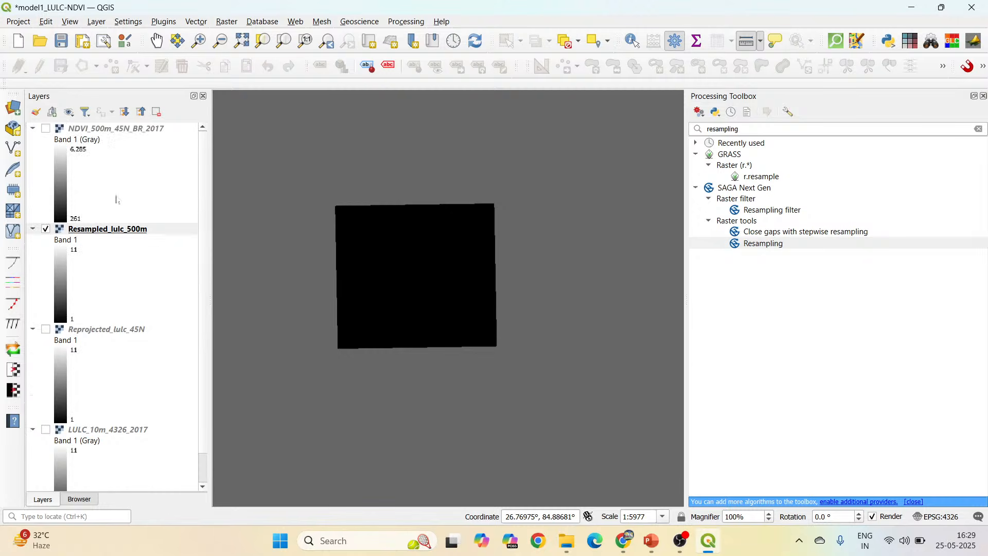
Show the NDVI_500m_45N_BR_2017 layer and collapse the legends of all layers.
scroll(119, 198, "up", 1)
left_click(97, 133)
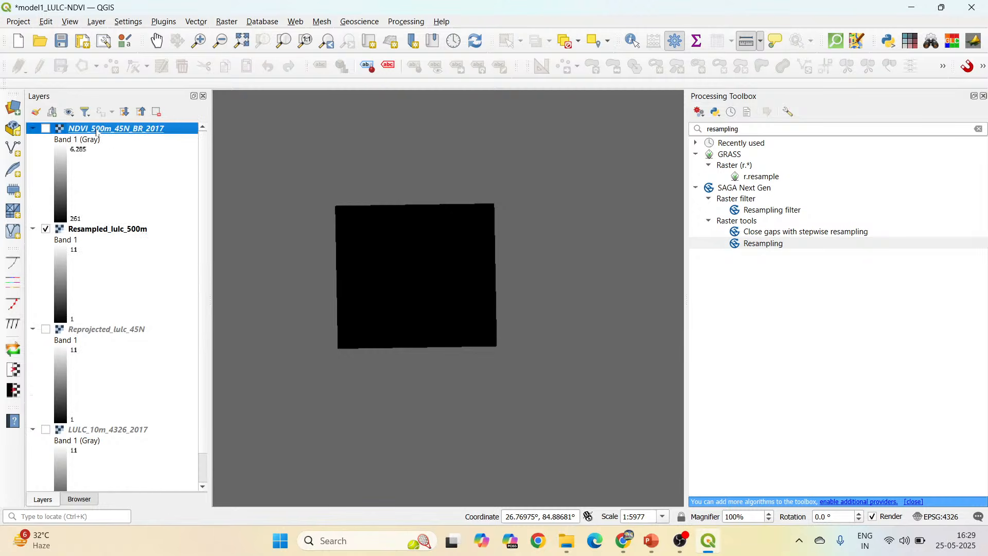
left_click(119, 232)
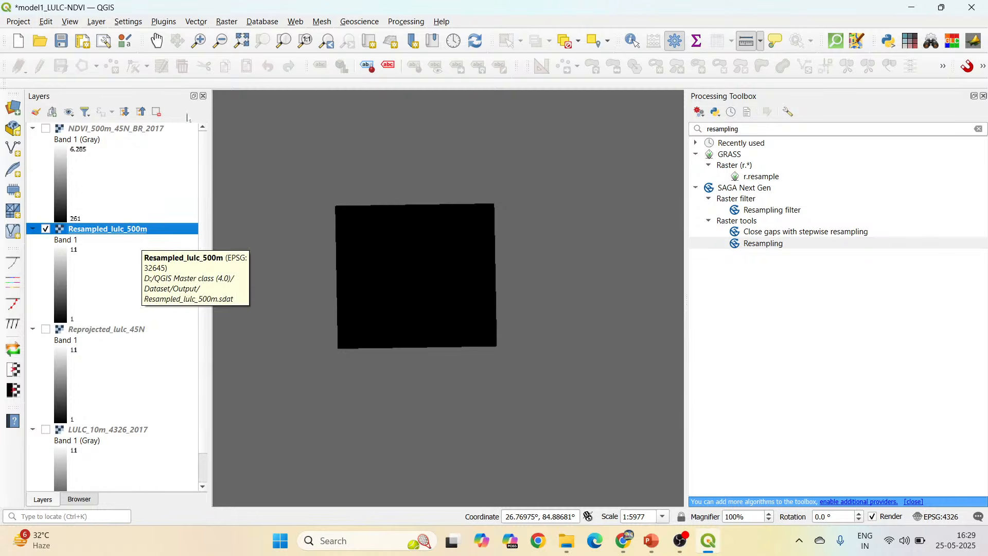
left_click(46, 129)
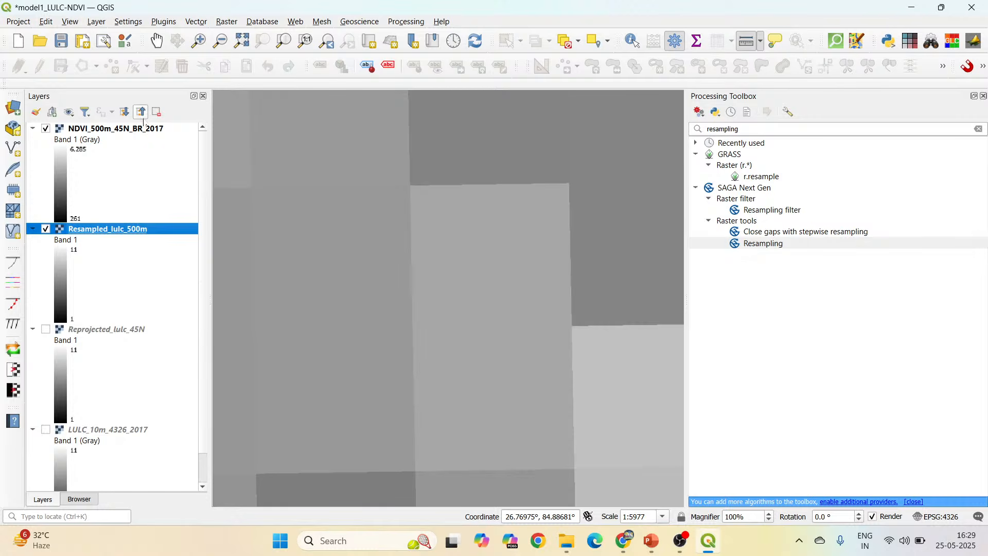
left_click(141, 112)
Move the NDVI_500m_45N_BR_2017 layer below Resampled_lulc_500m in the layer order.
left_click(143, 130)
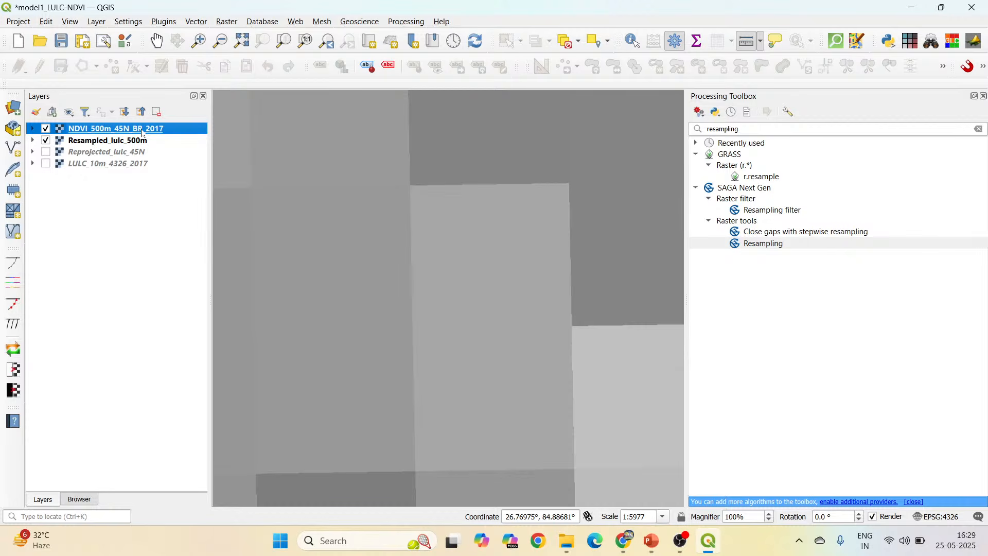
left_click(141, 140)
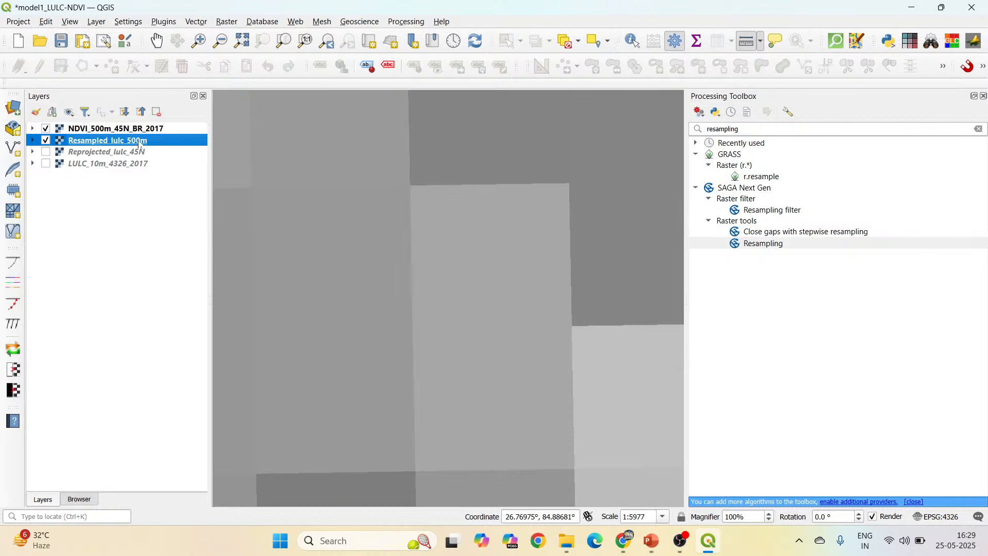
left_click(144, 130)
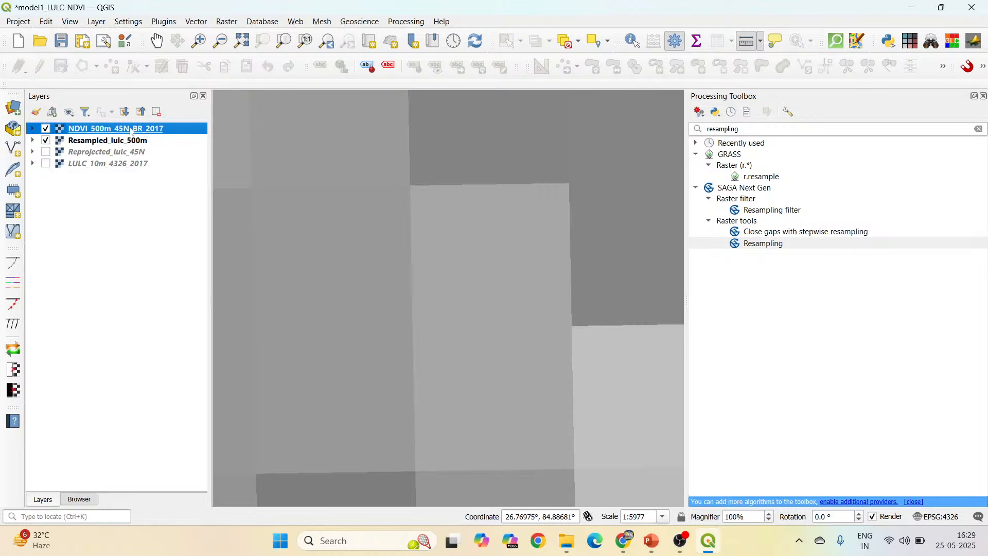
left_click_drag(144, 132, 112, 143)
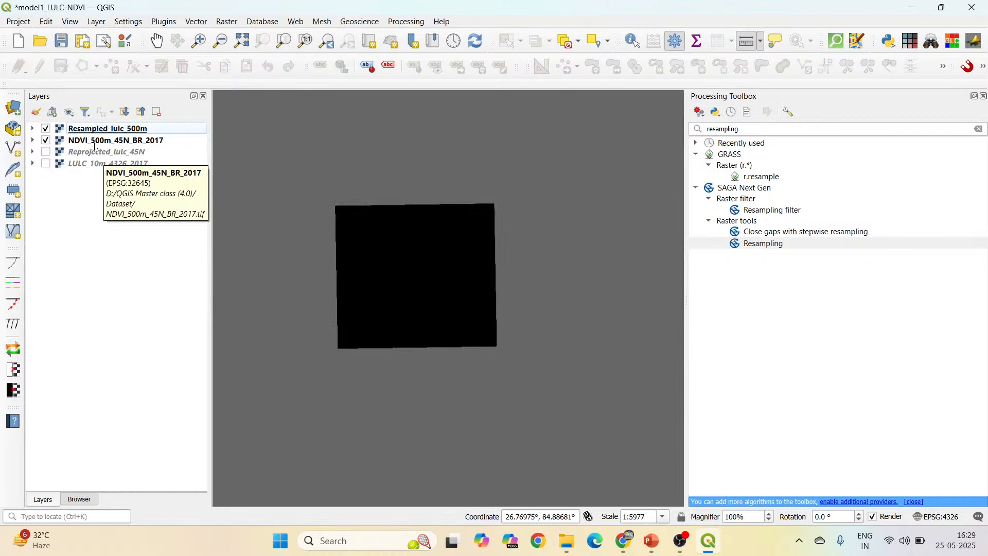
Style the NDVI_500m_45N_BR_2017 layer with the Singleband pseudocolor renderer.
left_click(100, 144)
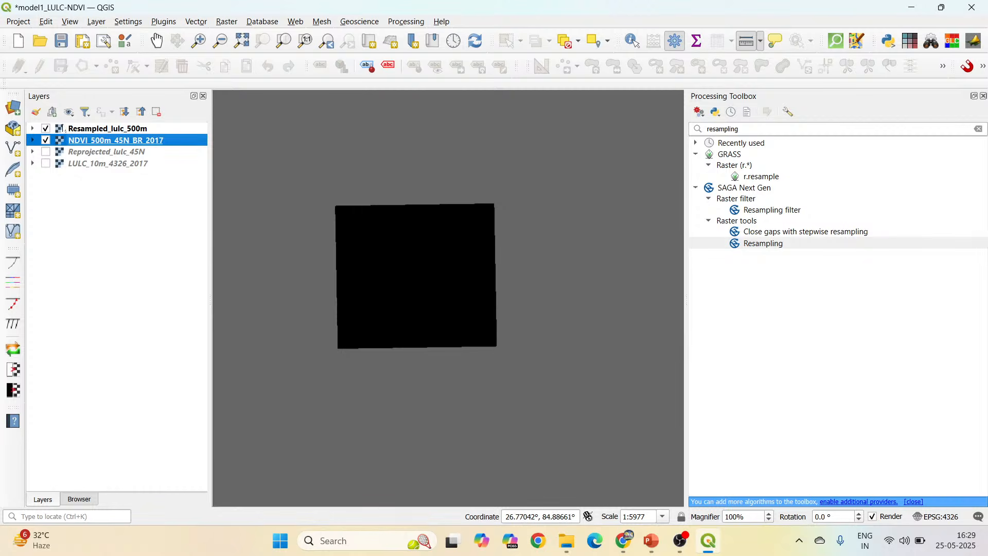
left_click(36, 113)
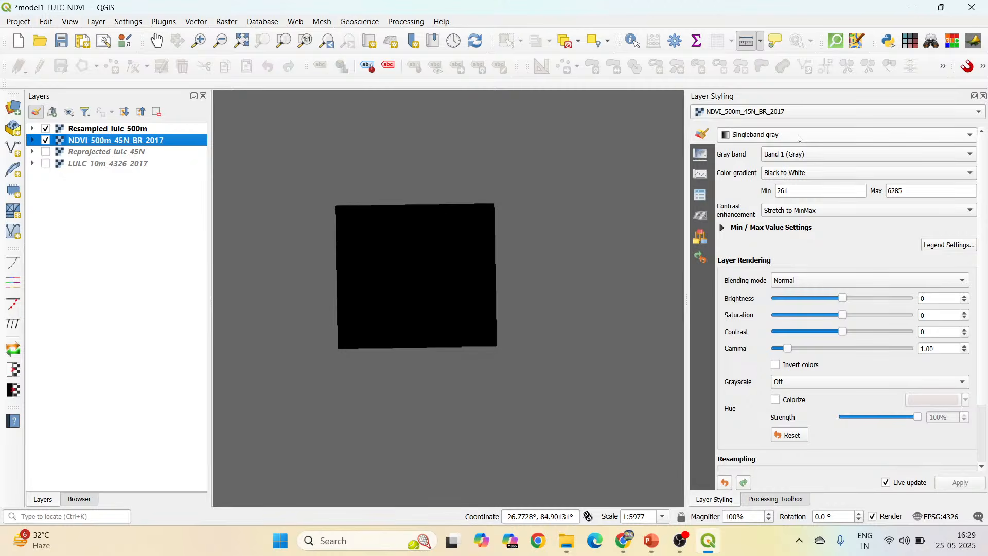
left_click(798, 136)
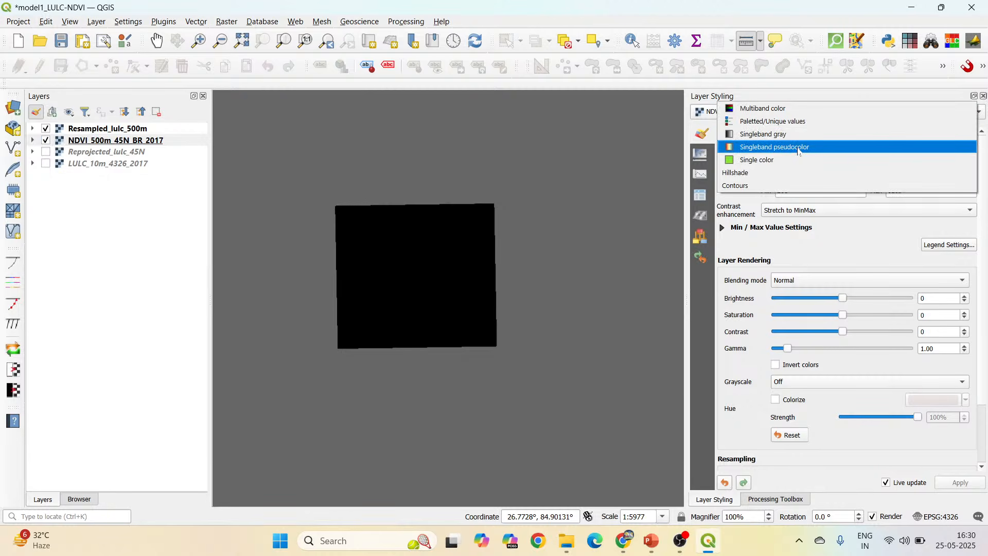
left_click(799, 150)
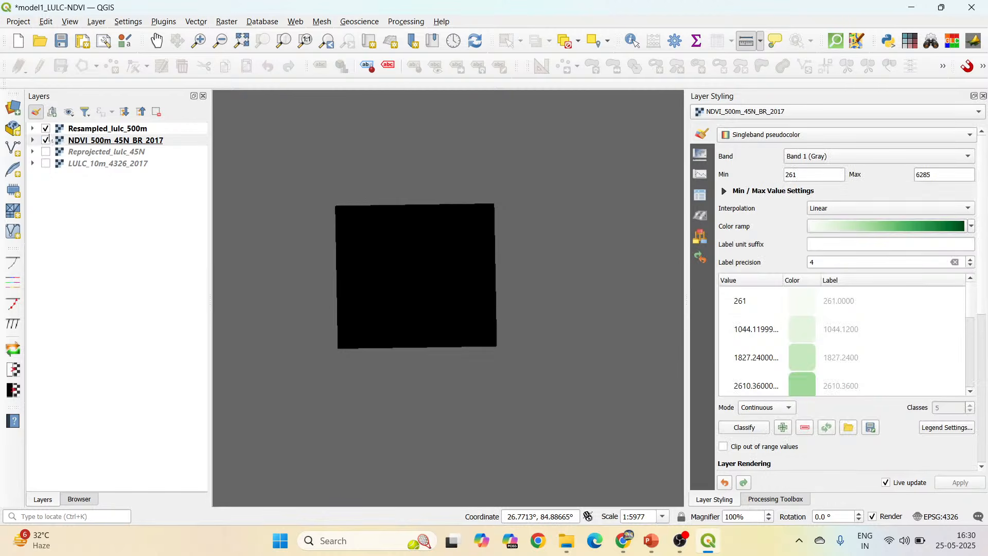
Hide Resampled_lulc_500m to view the NDVI raster at its full extent, and show the resampled layer again over it.
left_click(45, 128)
scroll(452, 306, "down", 3)
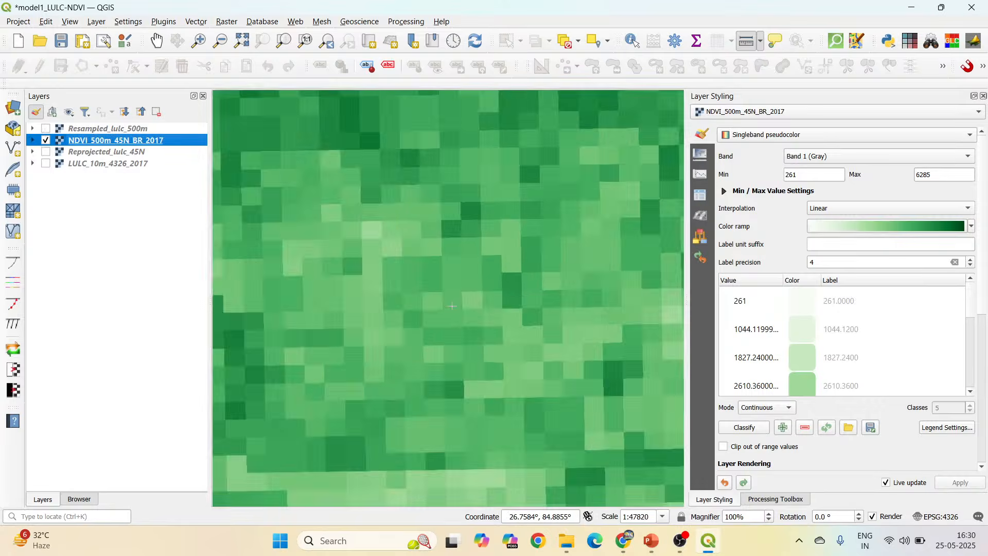
scroll(452, 306, "down", 3)
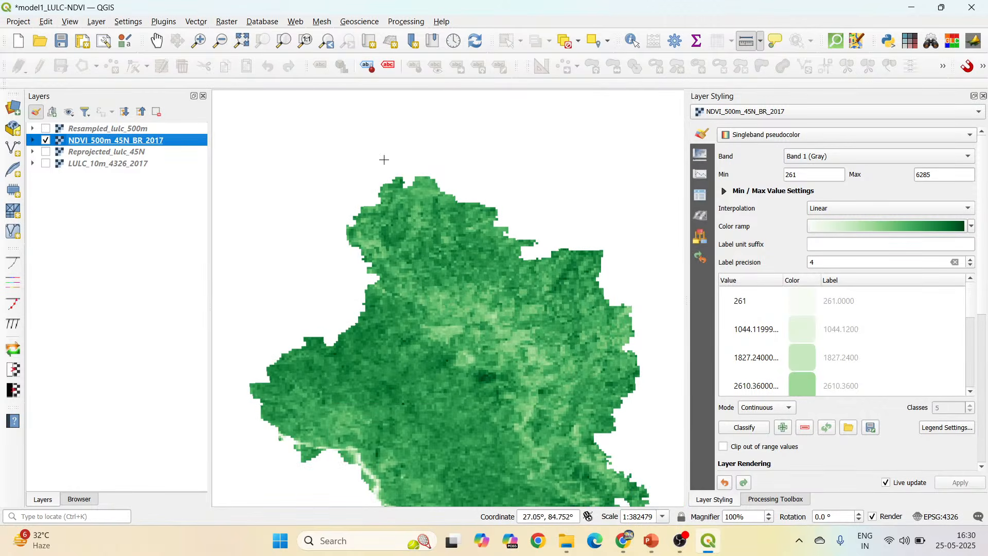
right_click(149, 140)
left_click(182, 147)
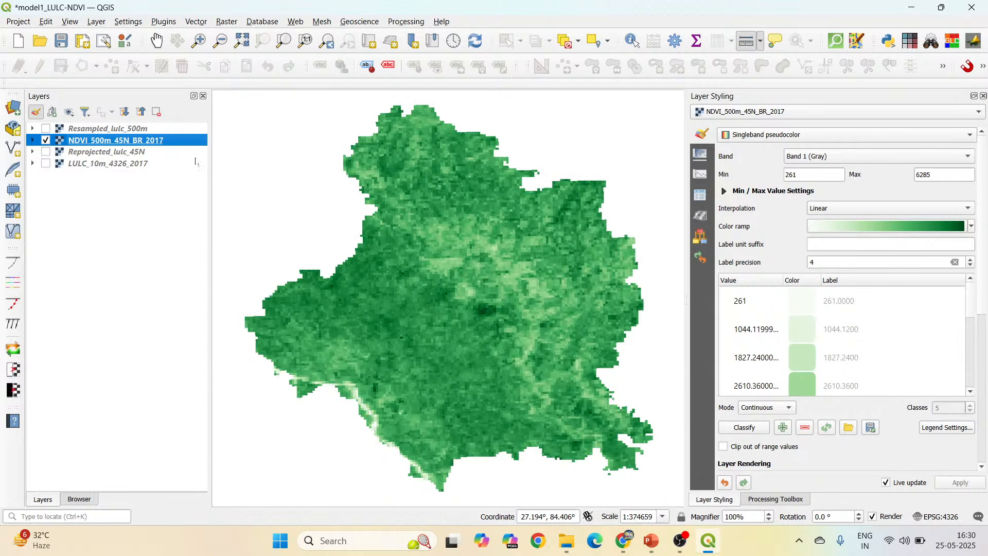
left_click(46, 128)
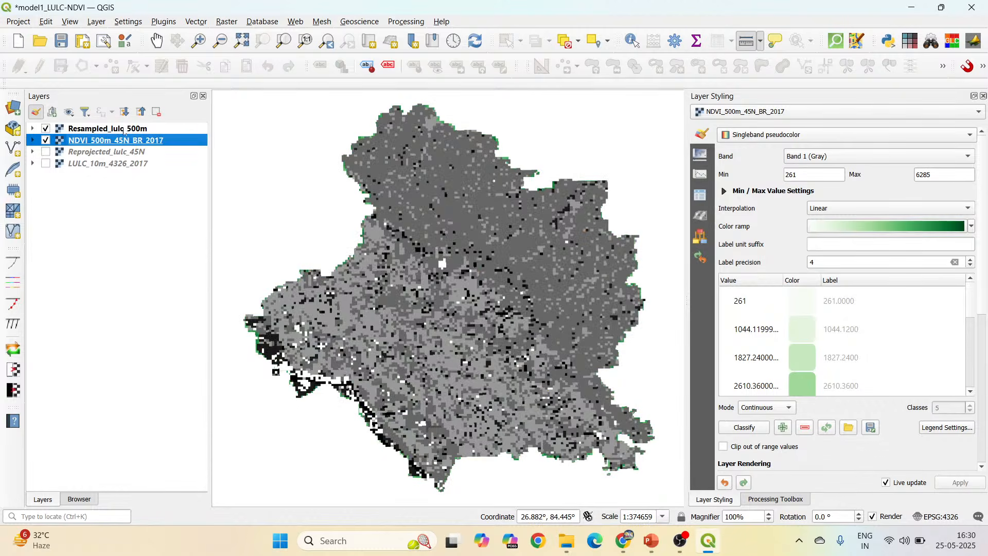
Lower the global opacity of the Resampled_lulc_500m layer to about 44% to compare its pixels with the NDVI raster beneath.
left_click(125, 131)
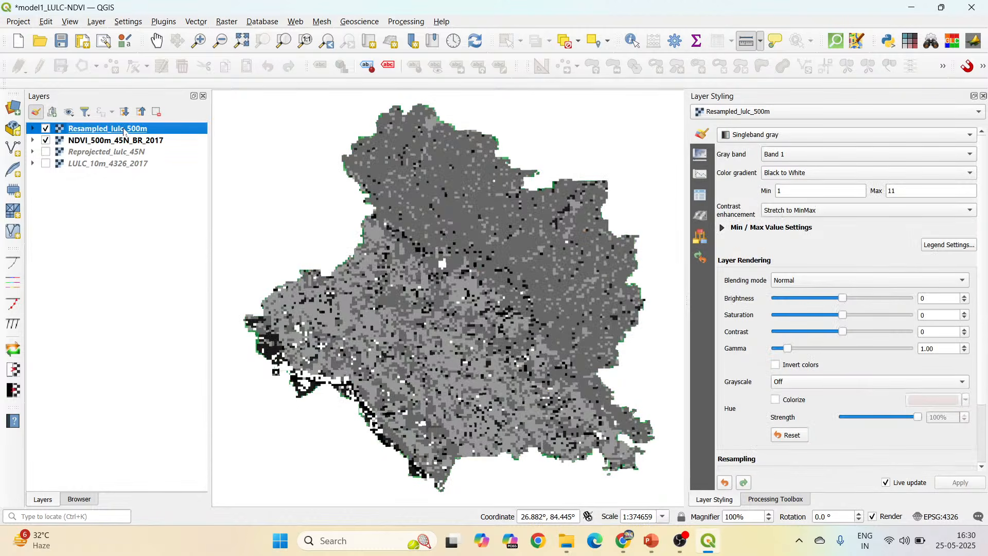
left_click(705, 177)
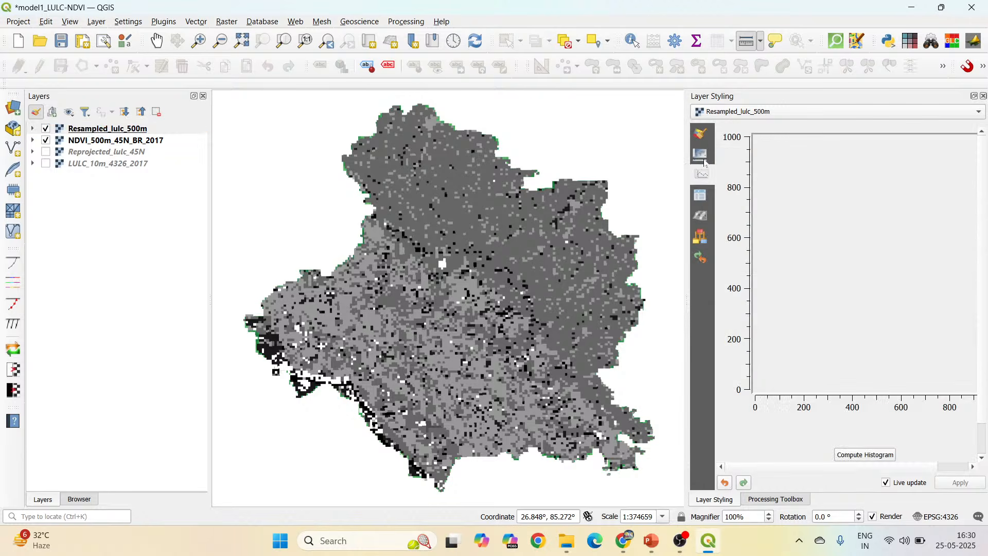
left_click(704, 161)
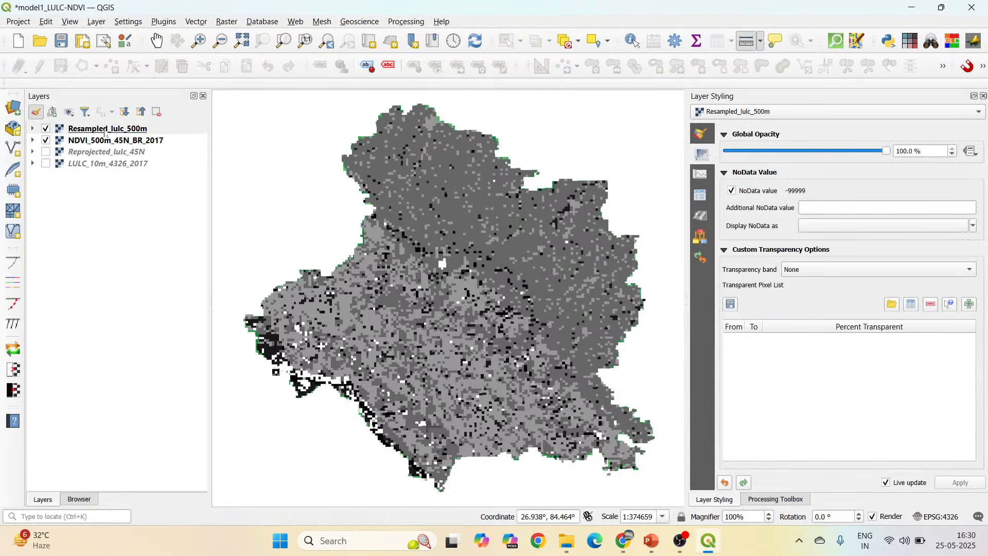
left_click(128, 130)
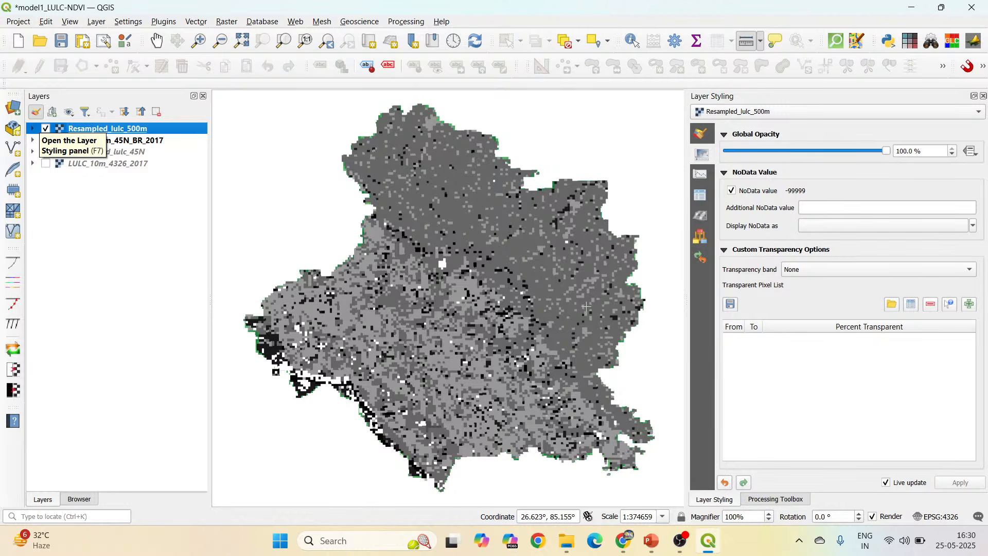
scroll(521, 317, "up", 1)
scroll(521, 318, "up", 3)
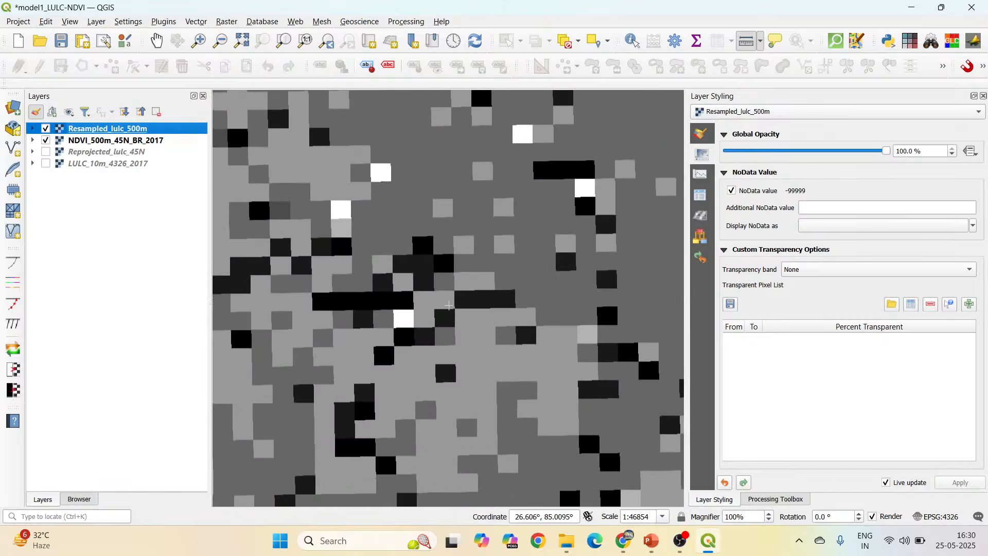
scroll(453, 221, "up", 1)
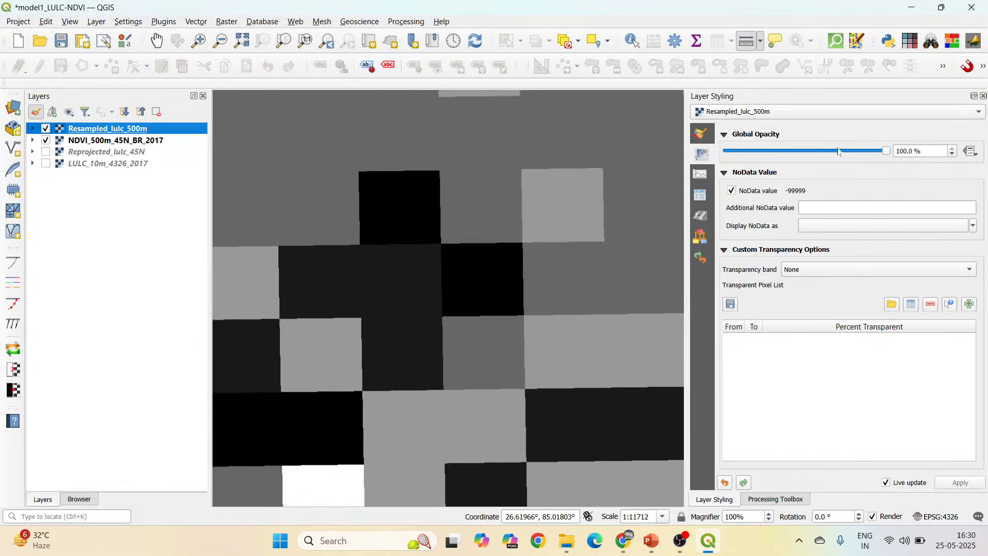
left_click_drag(889, 155, 797, 155)
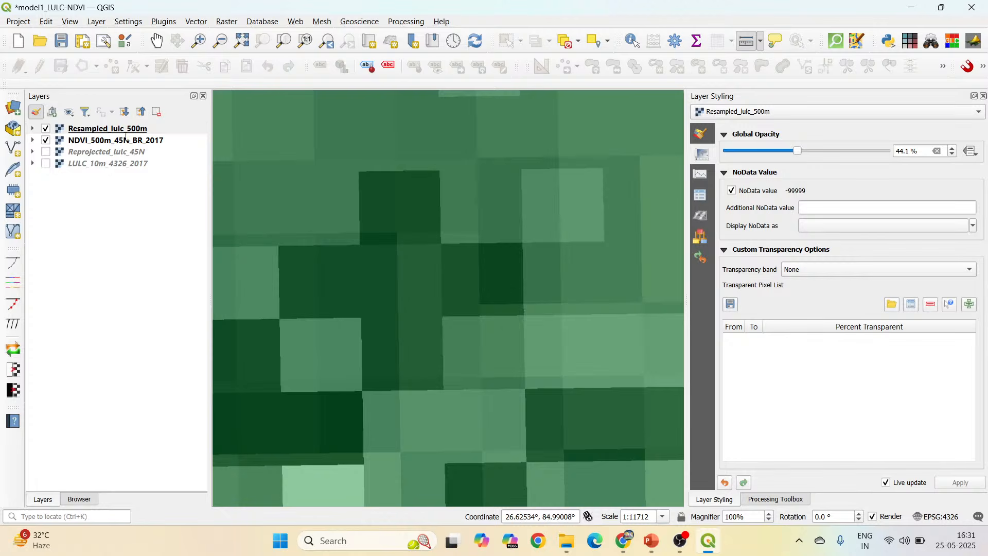
Copy the extent coordinates from the Resampled_lulc_500m layer's properties into a new Notepad document.
right_click(148, 133)
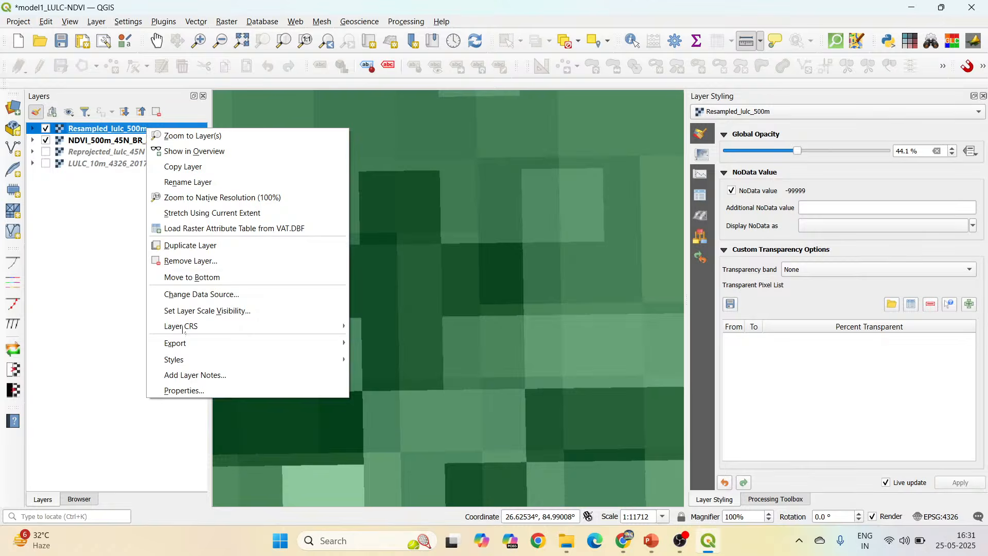
left_click(191, 390)
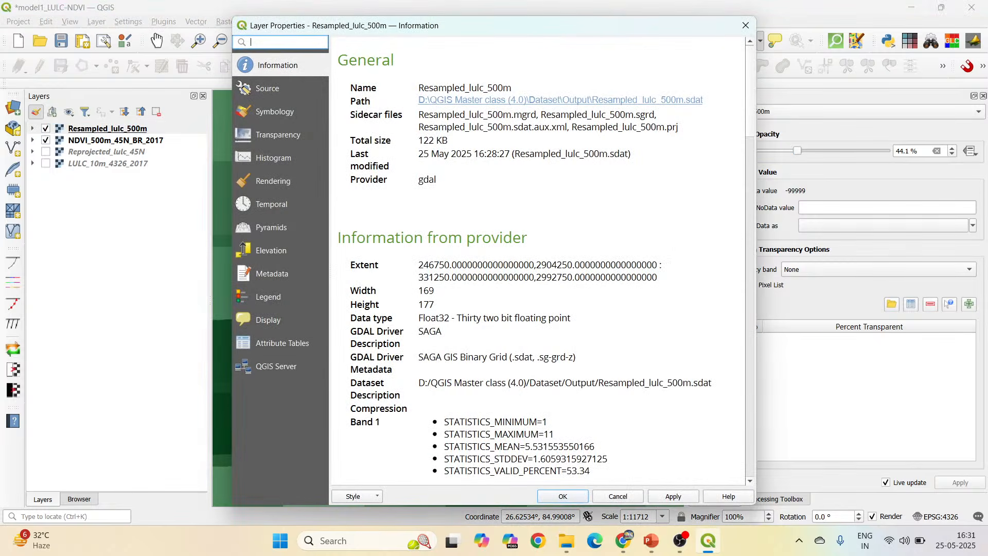
left_click_drag(418, 265, 657, 277)
key("ctrl+c")
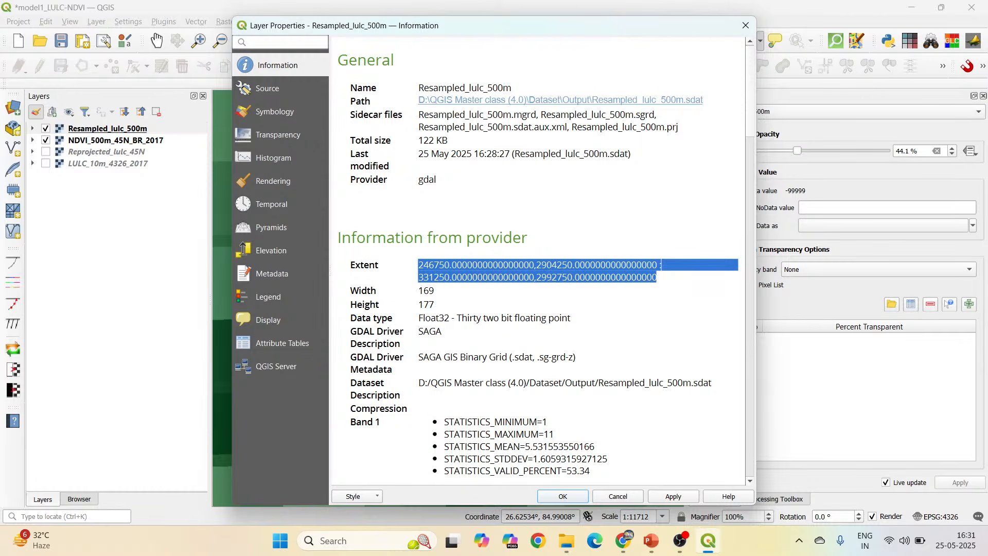
left_click(378, 540)
type("notepad")
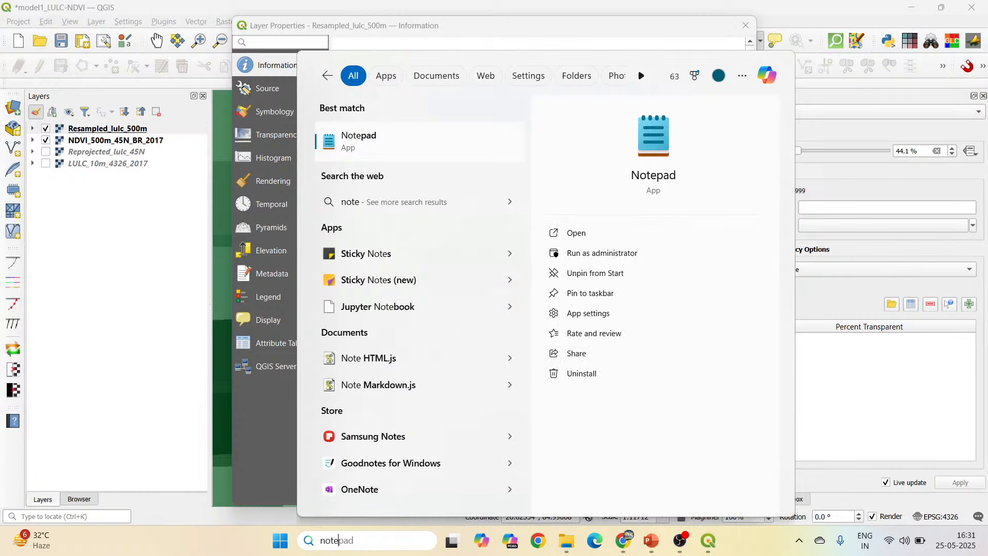
left_click(414, 132)
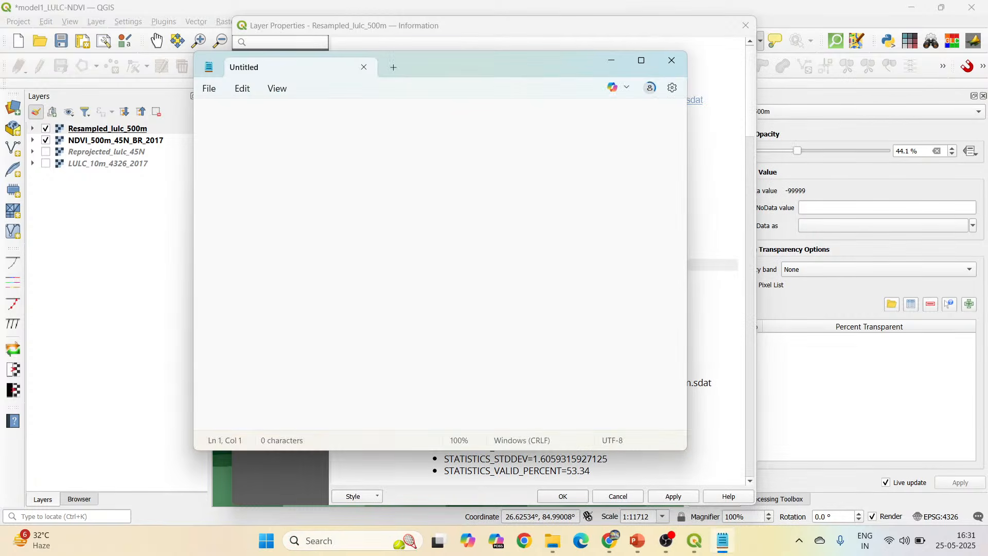
key("ctrl+v")
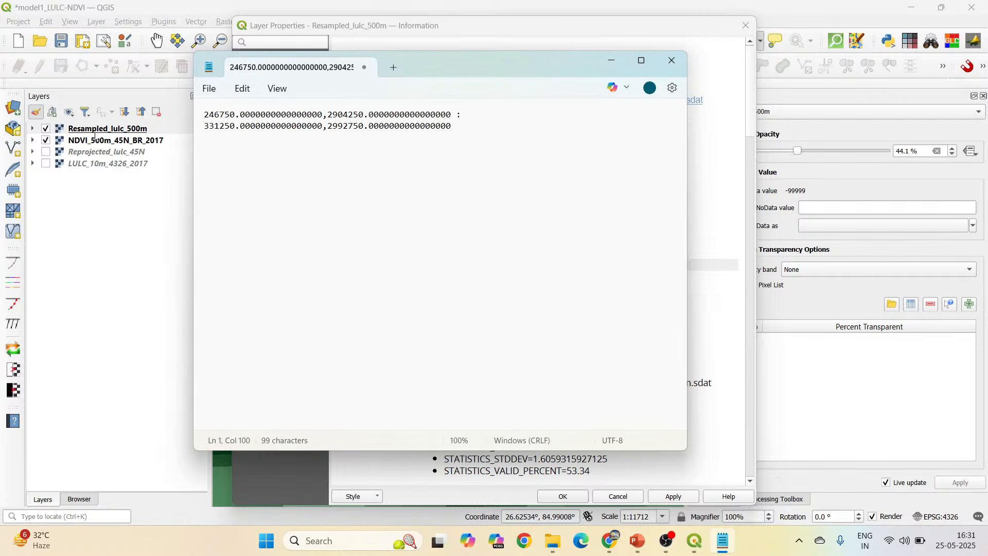
left_click_drag(561, 75, 821, 123)
left_click(733, 25)
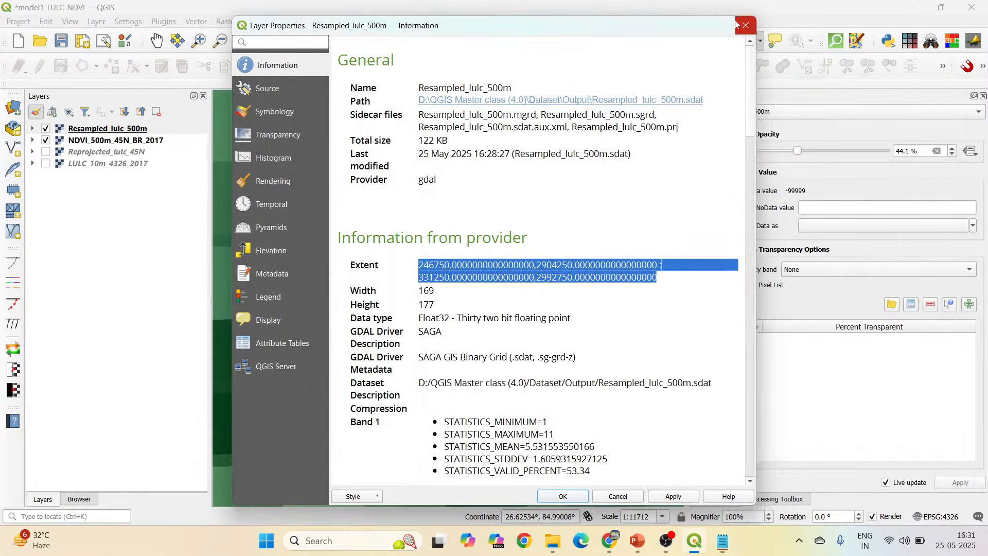
left_click(737, 25)
Copy the extent coordinates of NDVI_500m_45N_BR_2017 below the first pair in Notepad, compare both extents, and close Notepad and the layer properties.
right_click(125, 141)
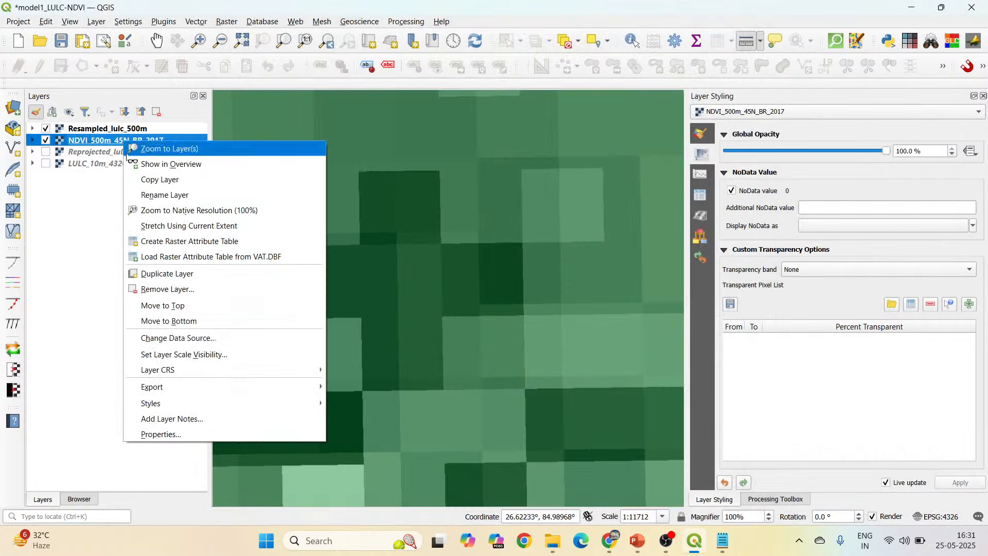
left_click(194, 433)
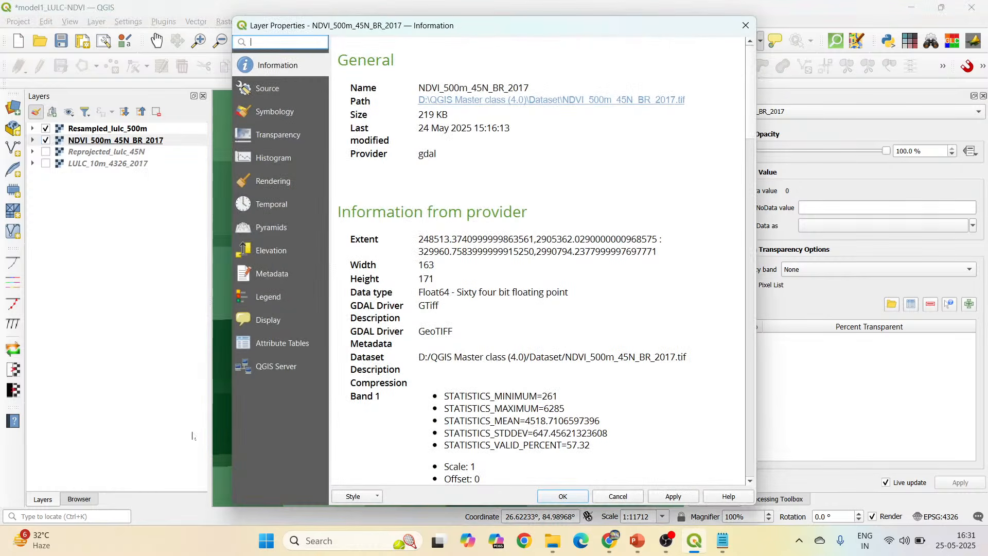
left_click_drag(419, 239, 656, 251)
key("ctrl+c")
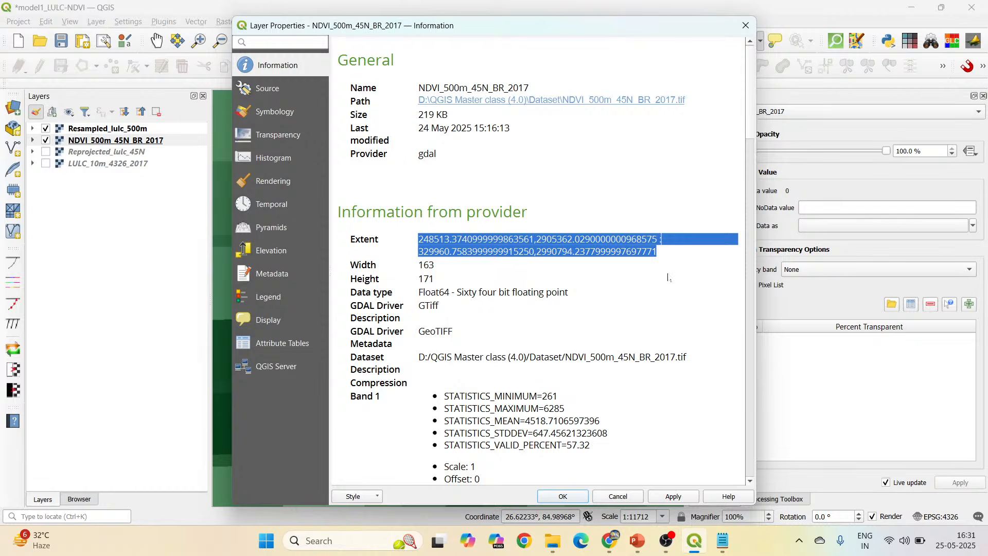
left_click(723, 540)
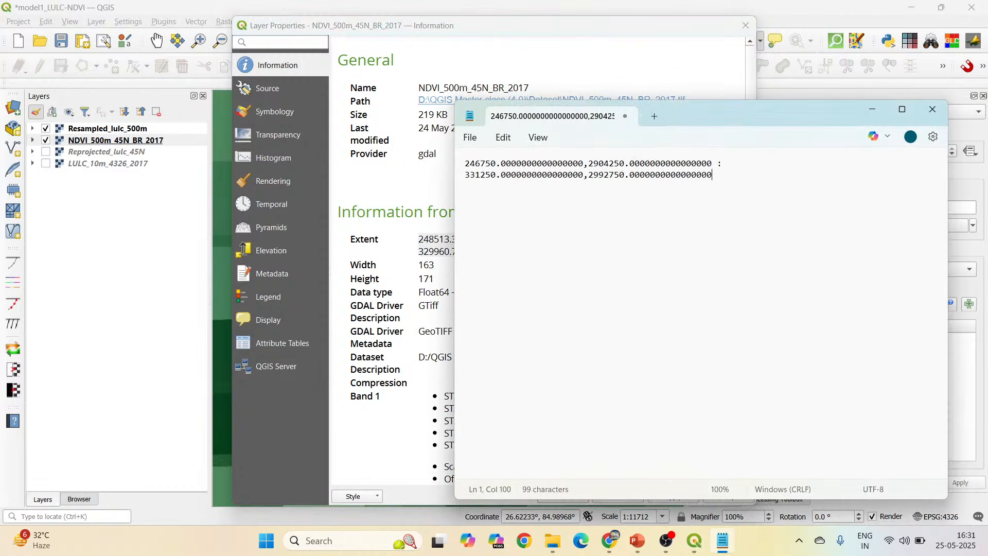
key("Return")
key("Return")
key("ctrl+v")
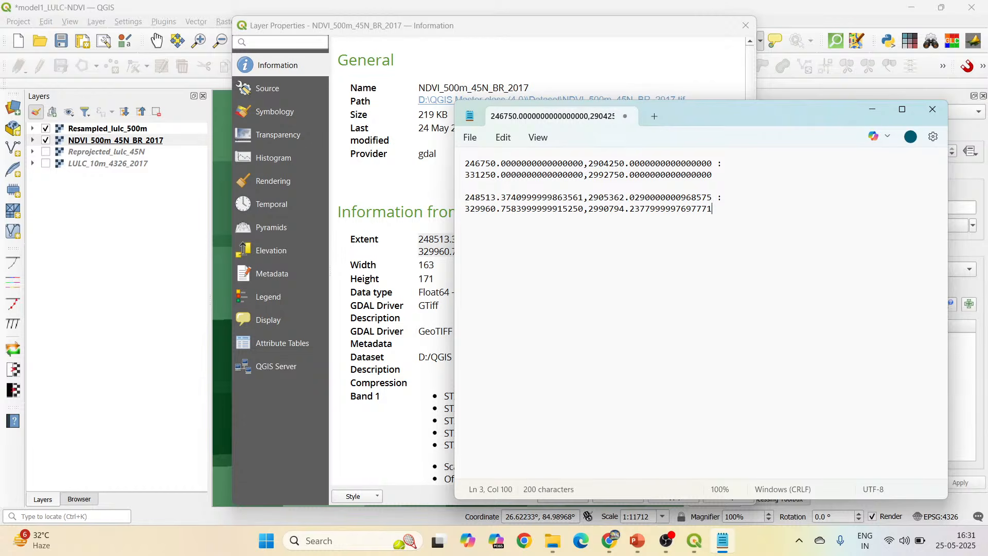
left_click(933, 109)
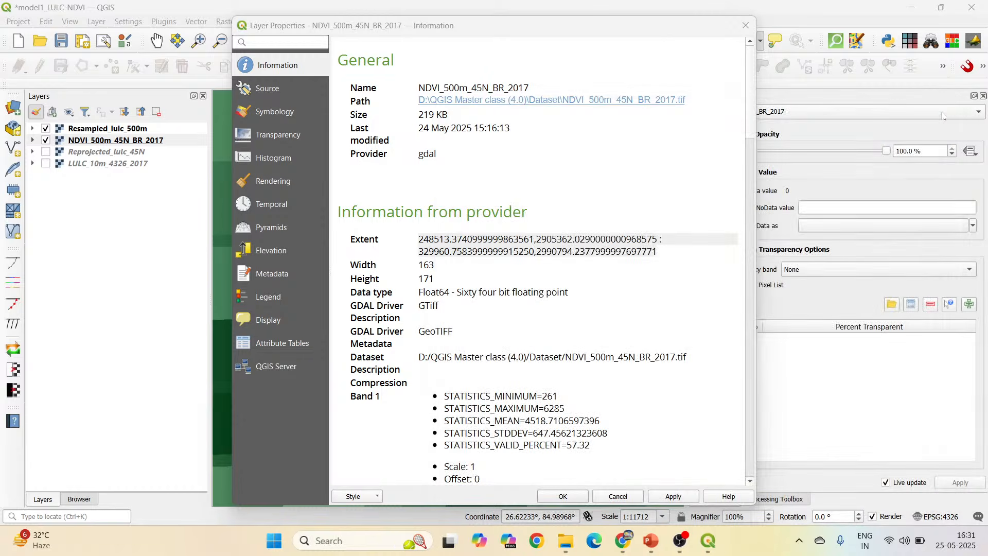
left_click(746, 25)
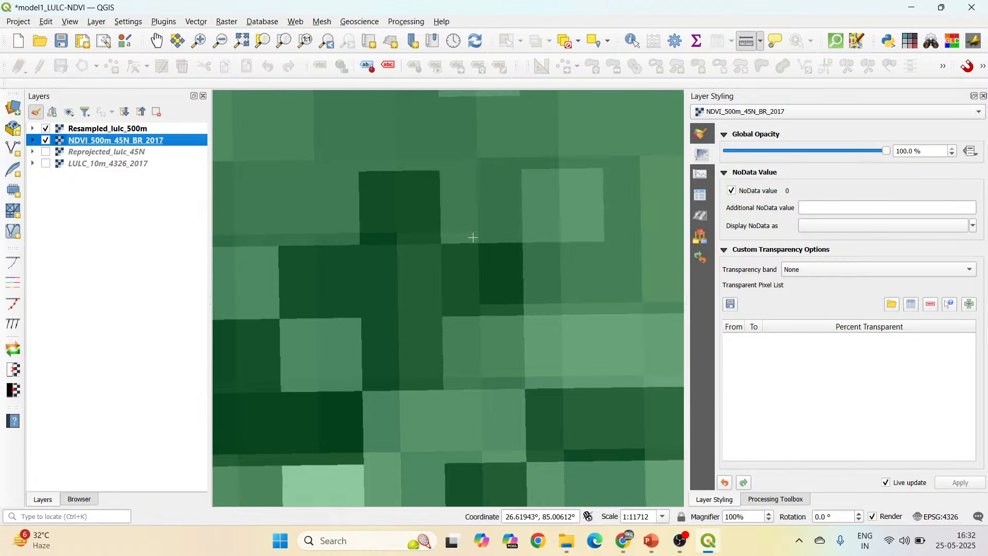
Set up a GeoTIFF raw data export of NDVI_500m_45N_BR_2017 named NDVI-aligned in the Output folder.
right_click(137, 141)
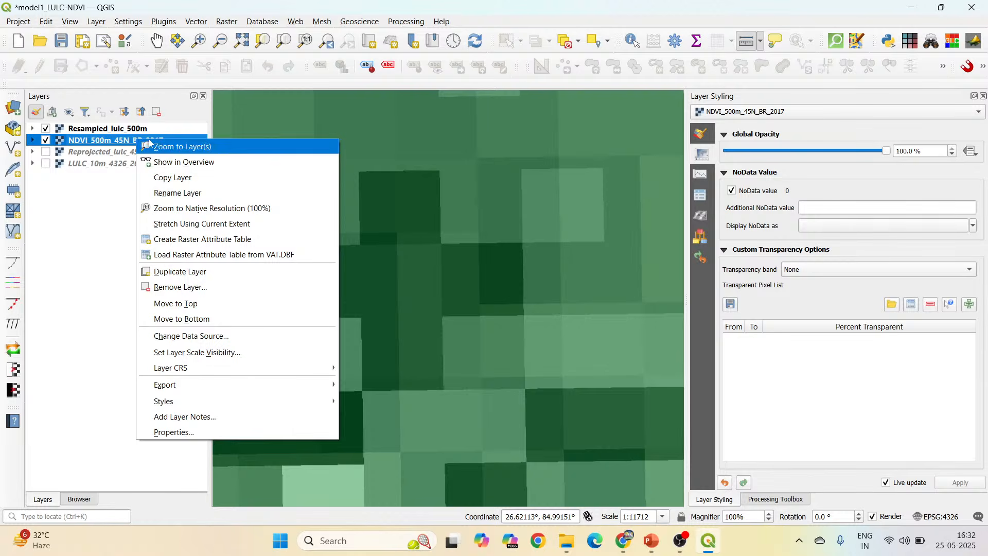
mouse_move(186, 384)
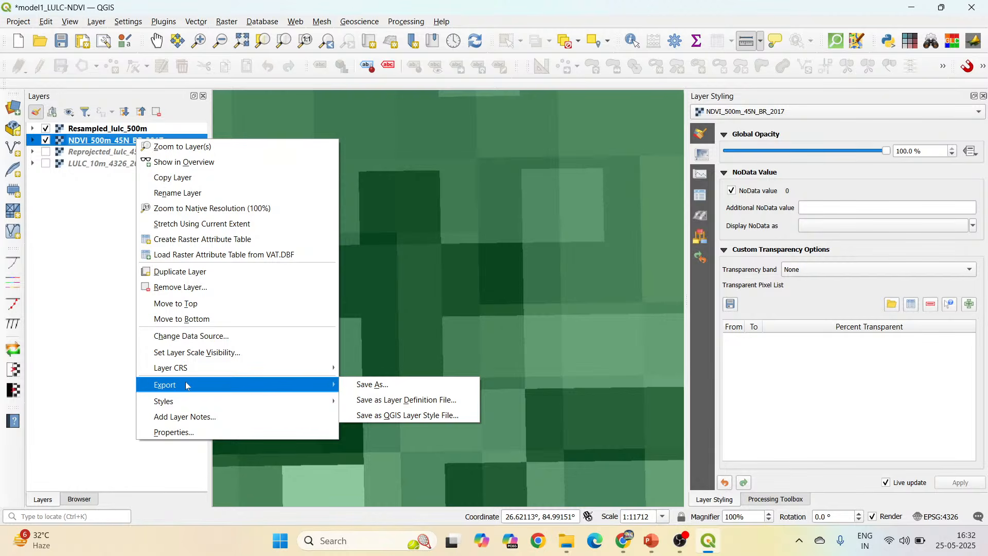
left_click(401, 384)
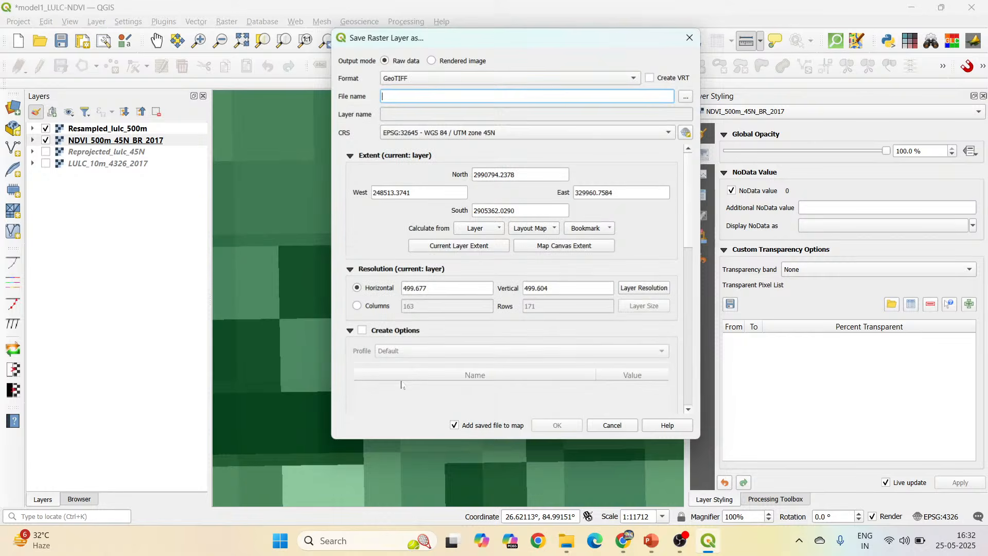
left_click(686, 96)
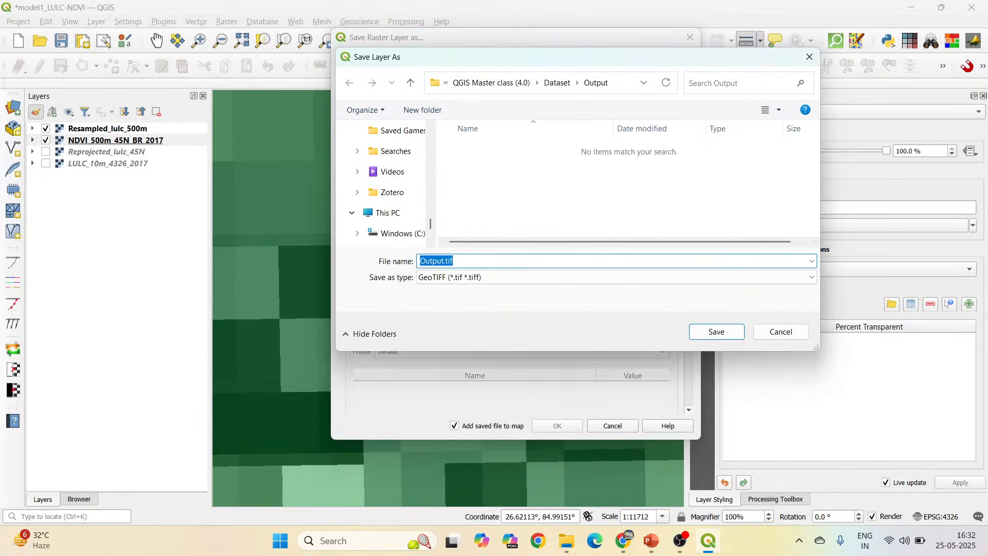
type("NDVI-aligned")
left_click(719, 335)
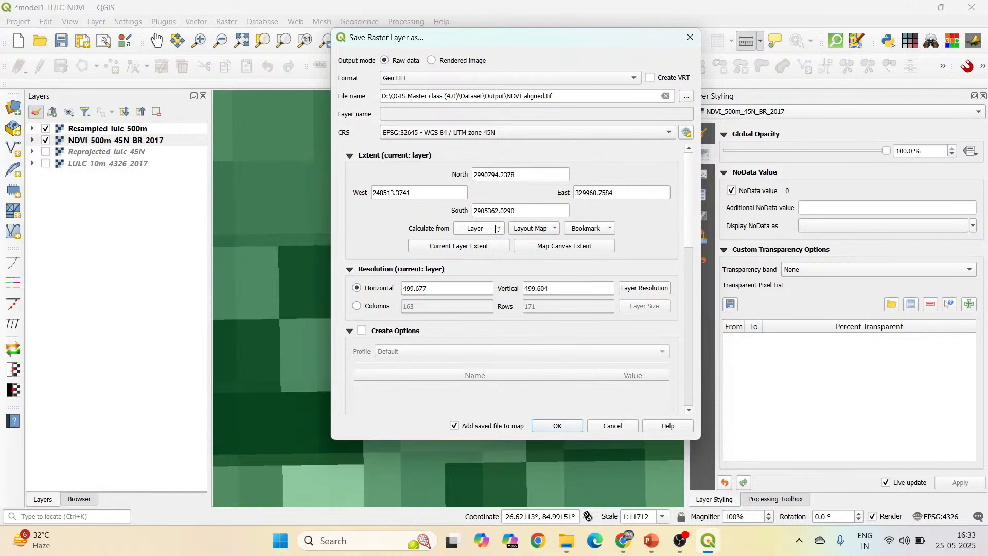
Calculate the export extent from the Resampled_lulc_500m layer and save the aligned NDVI raster.
left_click(497, 229)
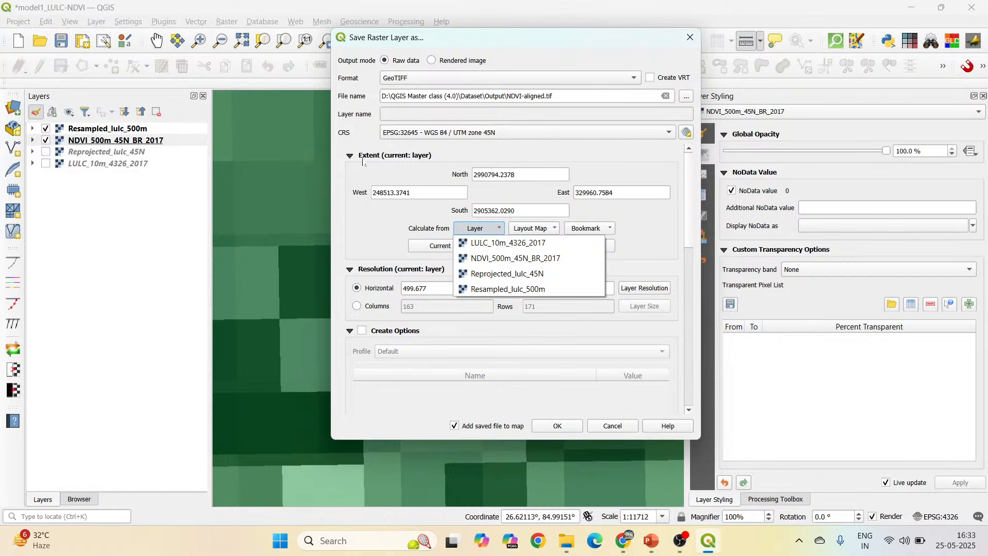
left_click(512, 289)
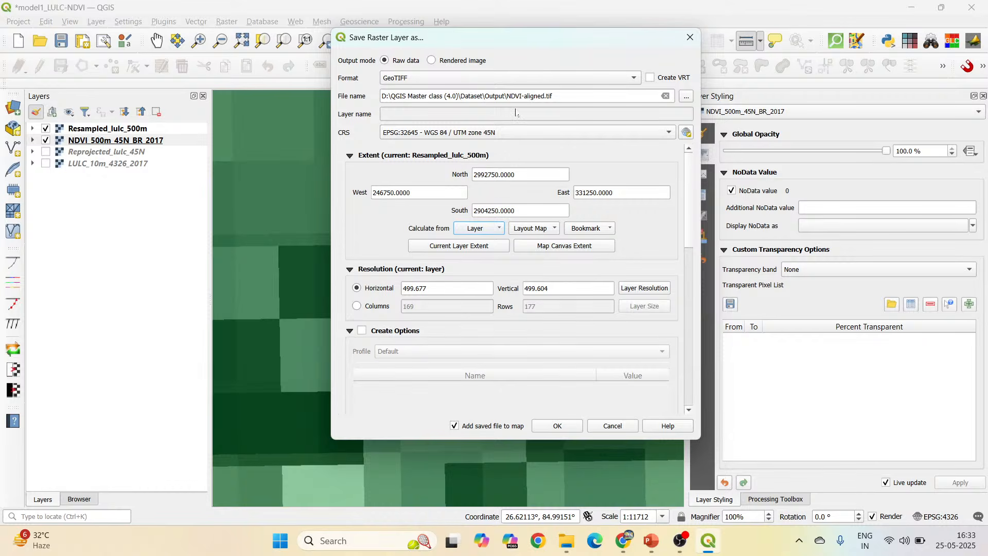
left_click(558, 426)
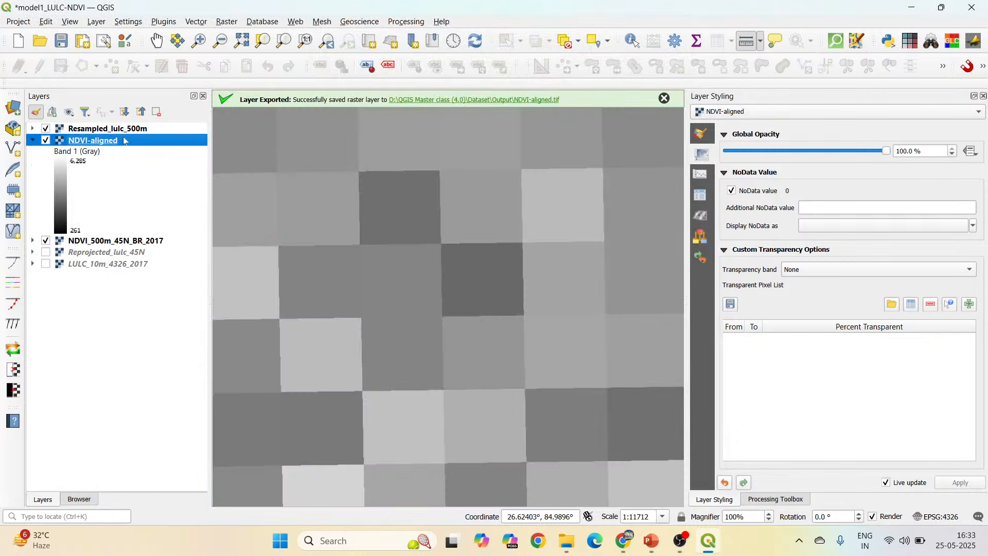
Hide the NDVI_500m_45N_BR_2017 layer and style NDVI-aligned with the Singleband pseudocolor renderer.
left_click(46, 240)
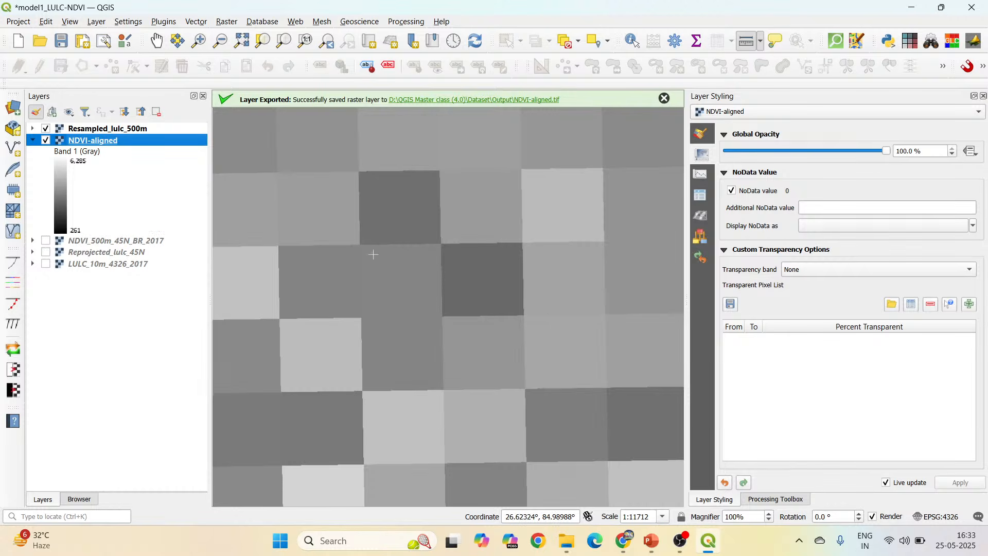
left_click(704, 134)
left_click(775, 136)
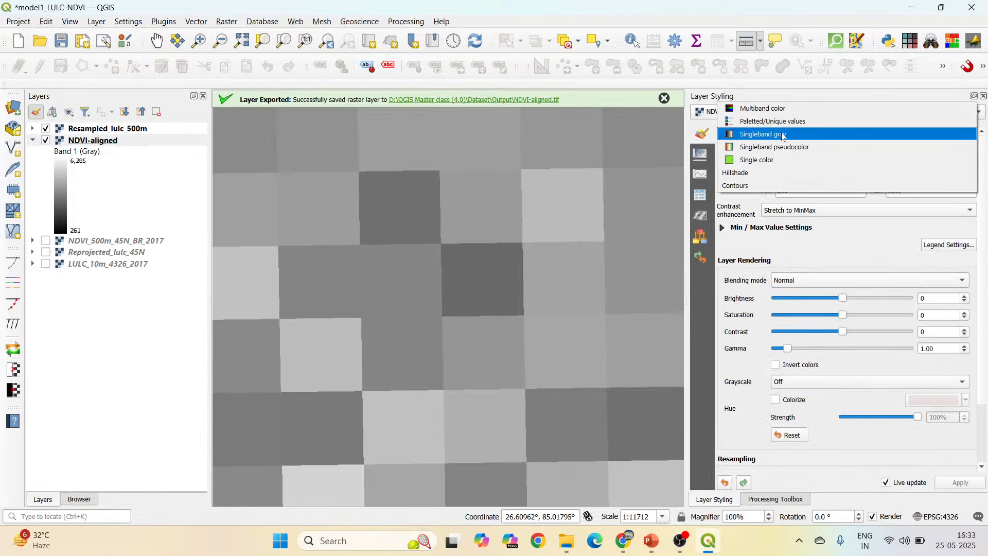
left_click(782, 148)
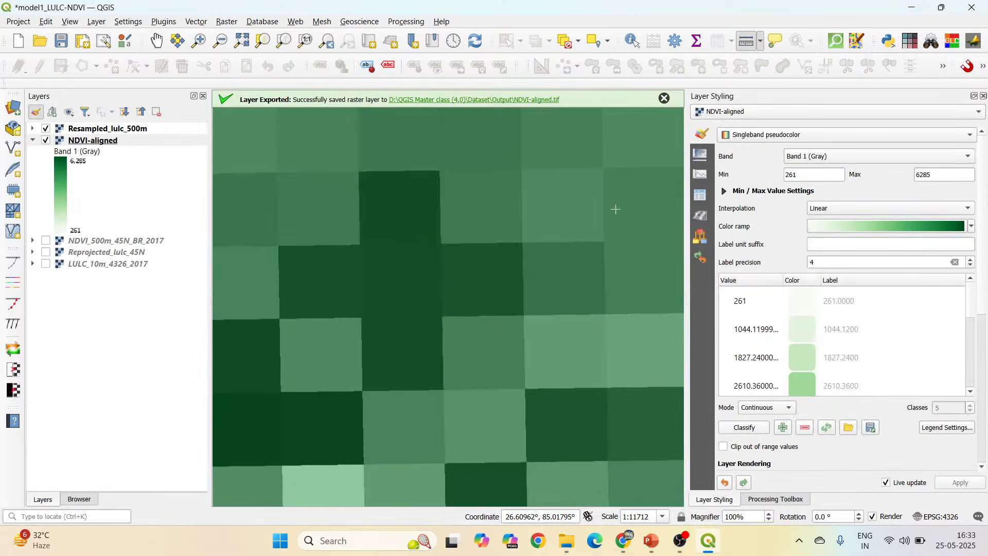
Set the global opacity of the Resampled_lulc_500m layer to about 55.5% to check its pixel alignment with NDVI-aligned.
left_click(90, 132)
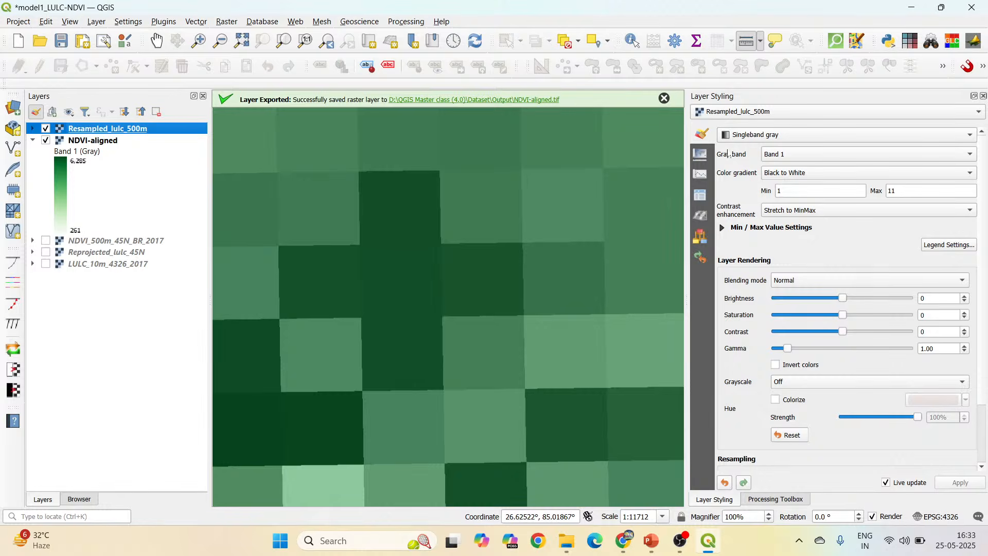
left_click(703, 173)
left_click(702, 154)
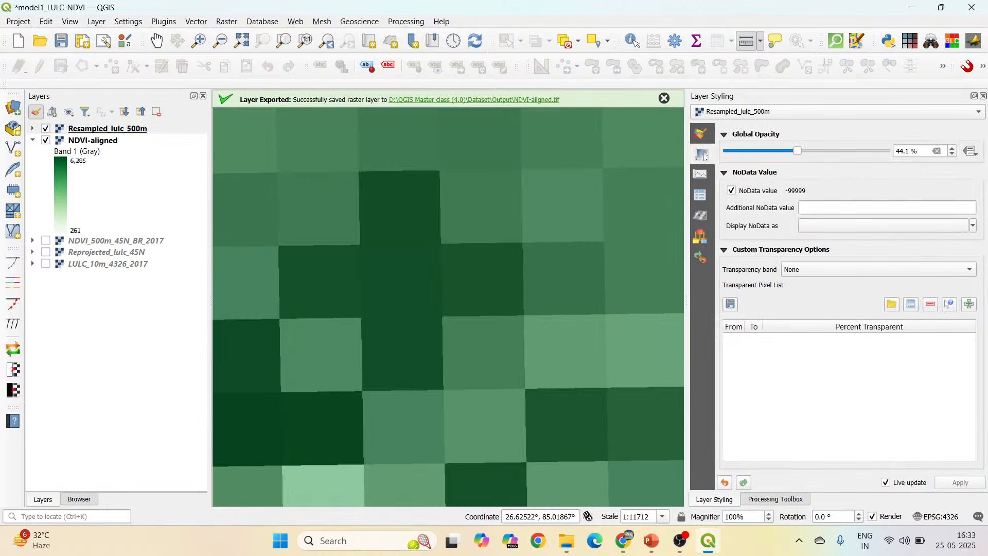
mouse_move(799, 156)
left_mouse_down()
mouse_move(862, 156)
mouse_move(756, 156)
mouse_move(863, 156)
mouse_move(745, 155)
mouse_move(879, 154)
mouse_move(816, 156)
left_mouse_up()
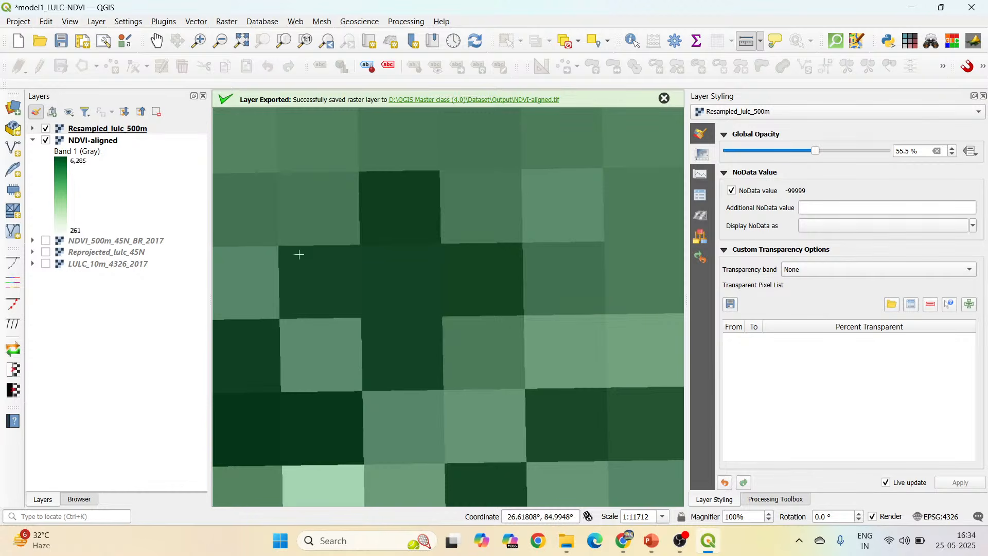
Dismiss the export notification and select the NDVI-aligned layer.
scroll(299, 254, "down", 6)
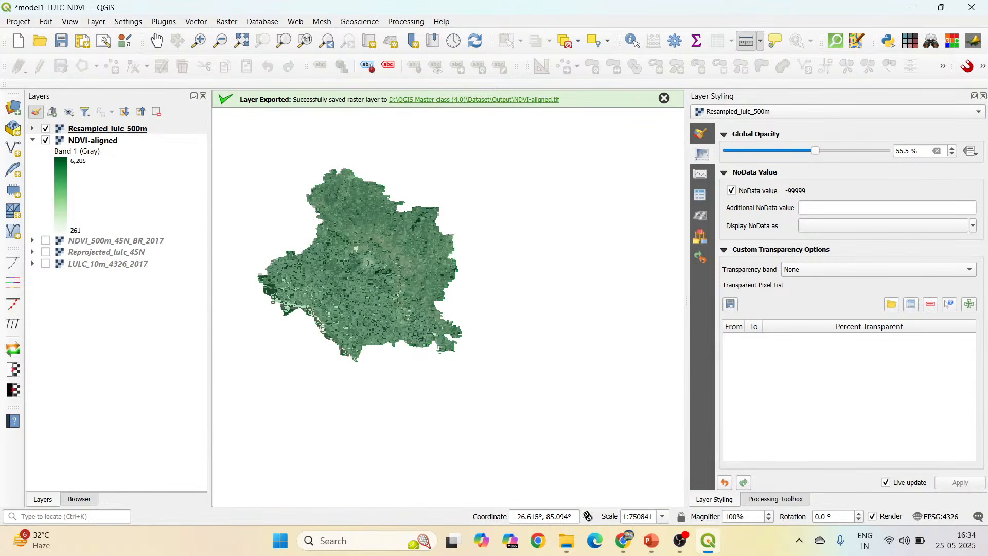
left_click(664, 98)
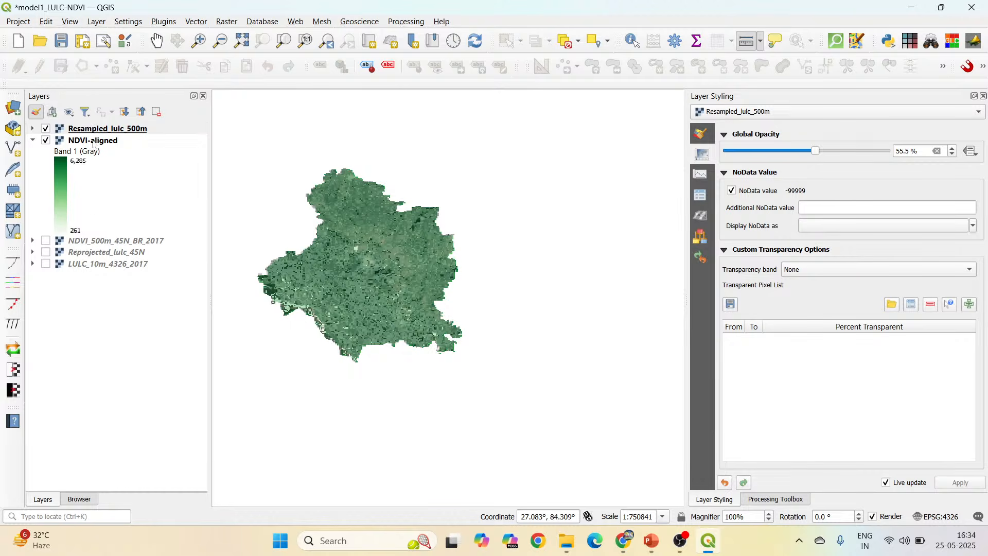
left_click(93, 142)
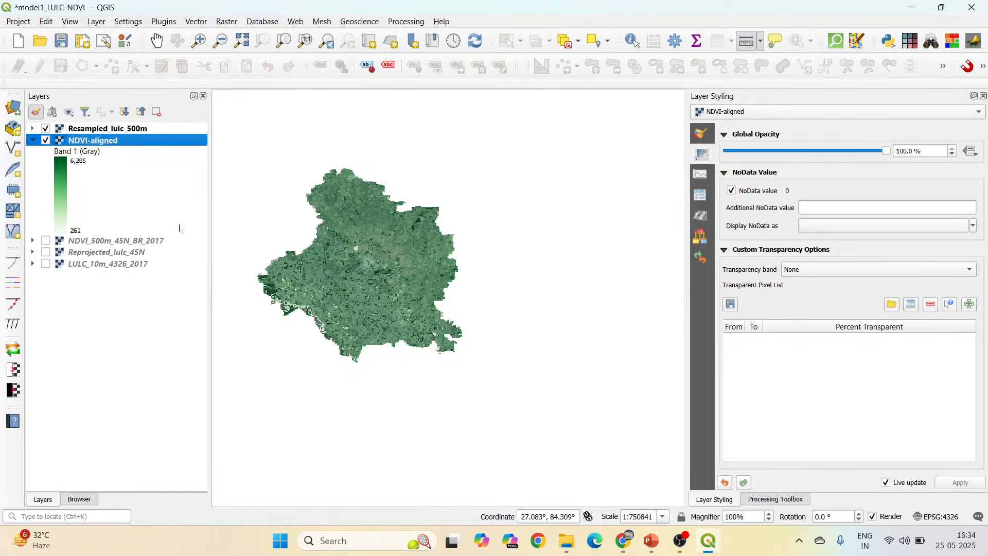
Switch to Chrome and look up the class code for Crops in the Sentinel-2 10m Land Use/Land Cover class definitions.
left_click(623, 547)
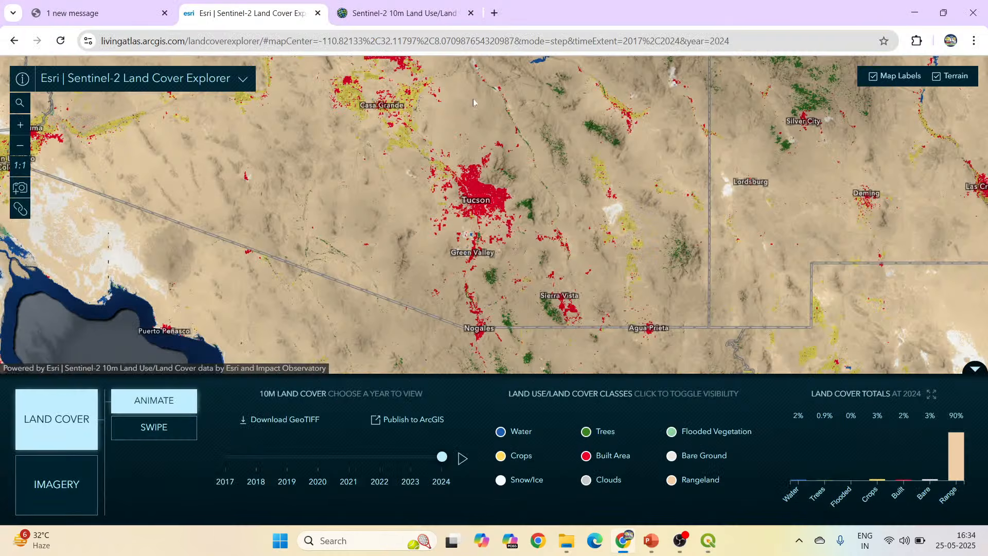
left_click(21, 83)
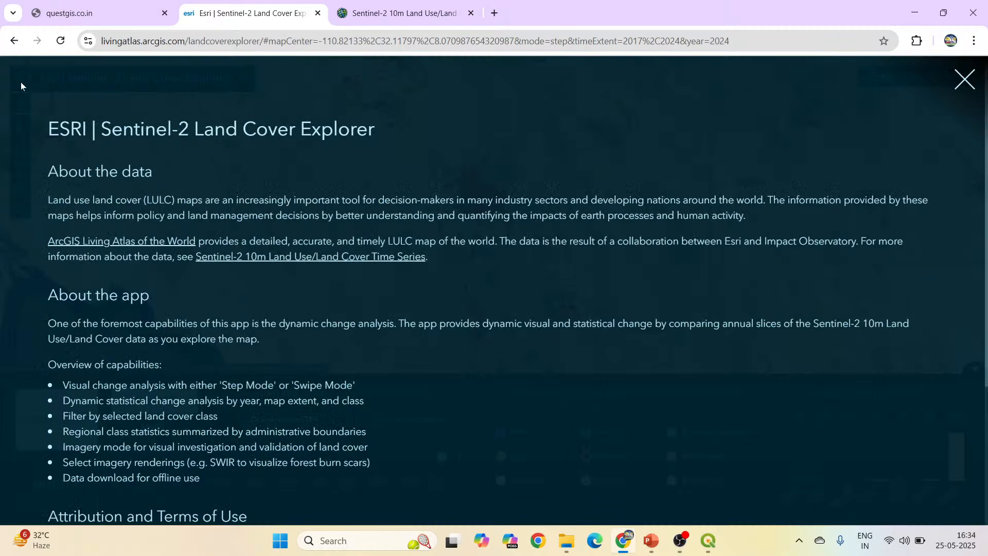
left_click(308, 257)
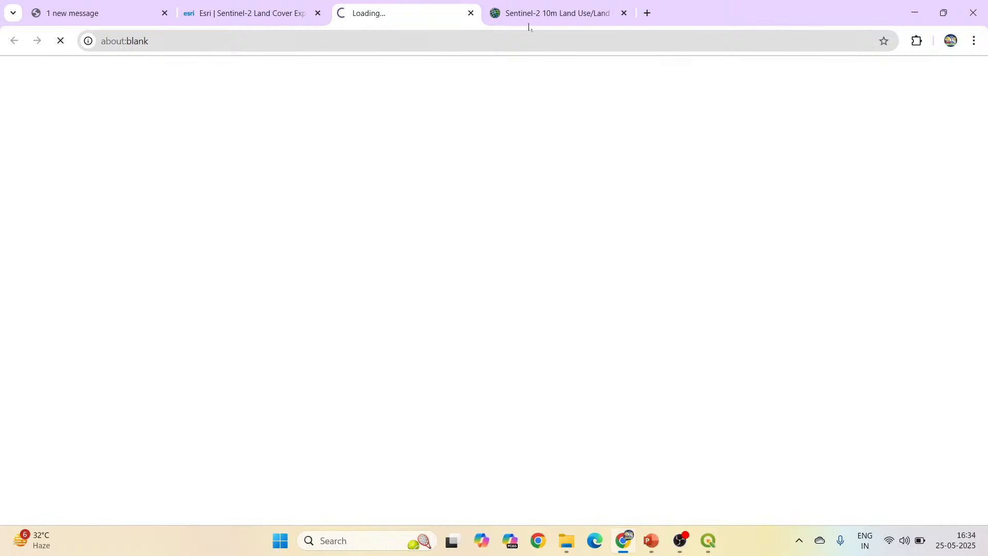
left_click(554, 13)
scroll(347, 266, "down", 15)
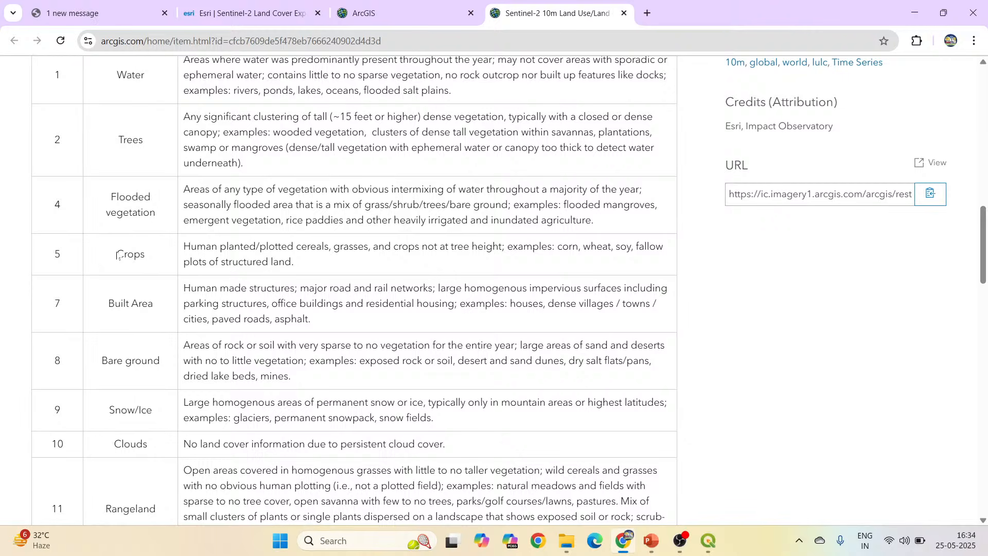
double_click(131, 254)
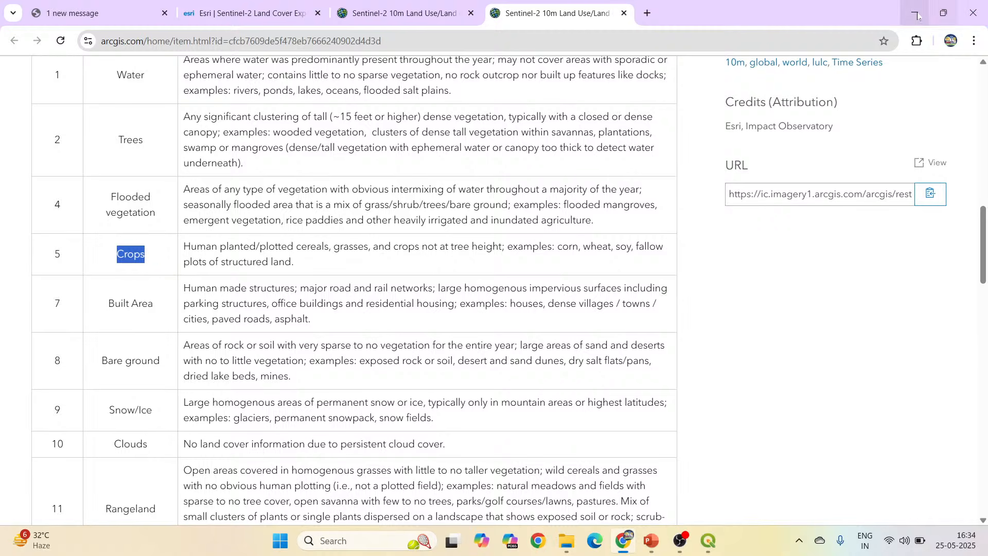
Switch back to QGIS, search the processing algorithms for "raster pixels to points" and open Raster pixels to points.
left_click(709, 541)
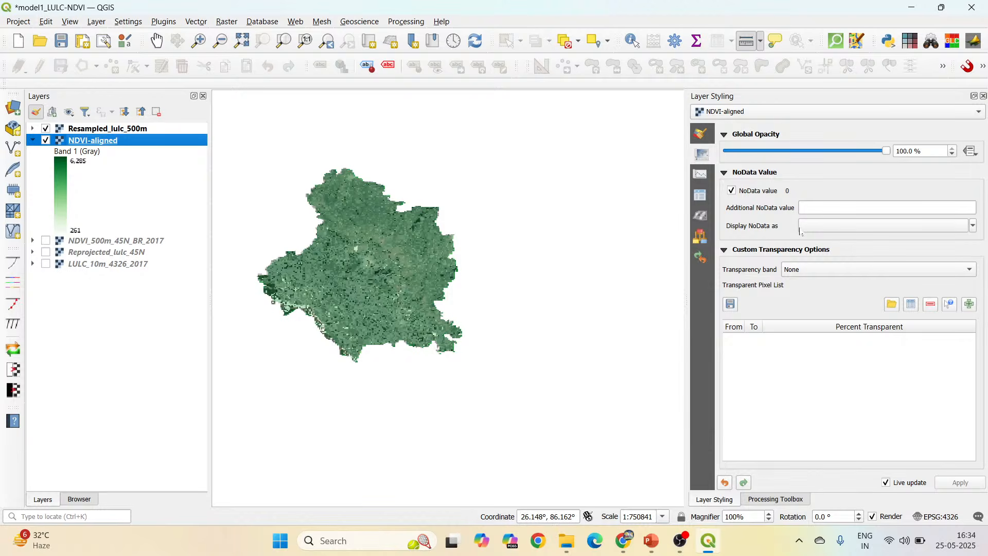
left_click(793, 500)
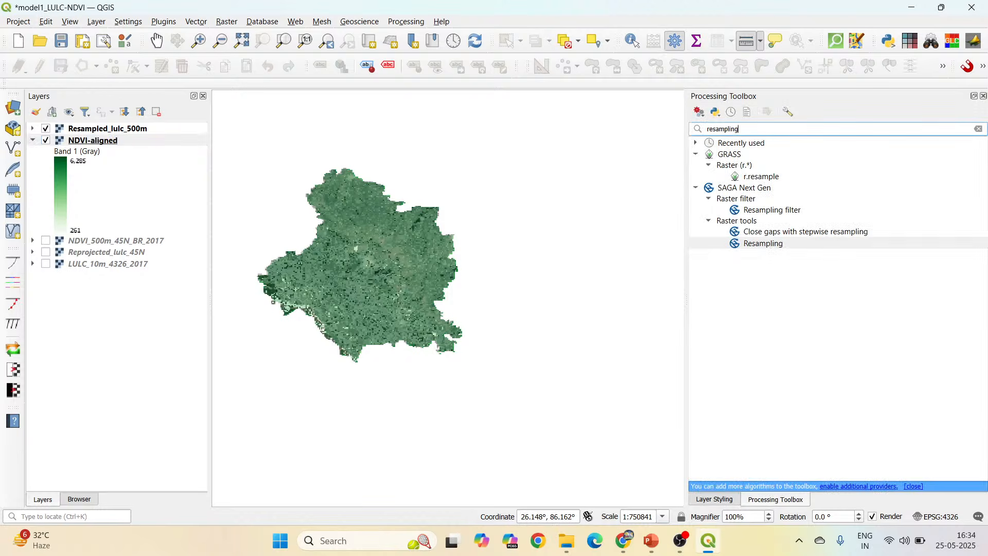
type("ras")
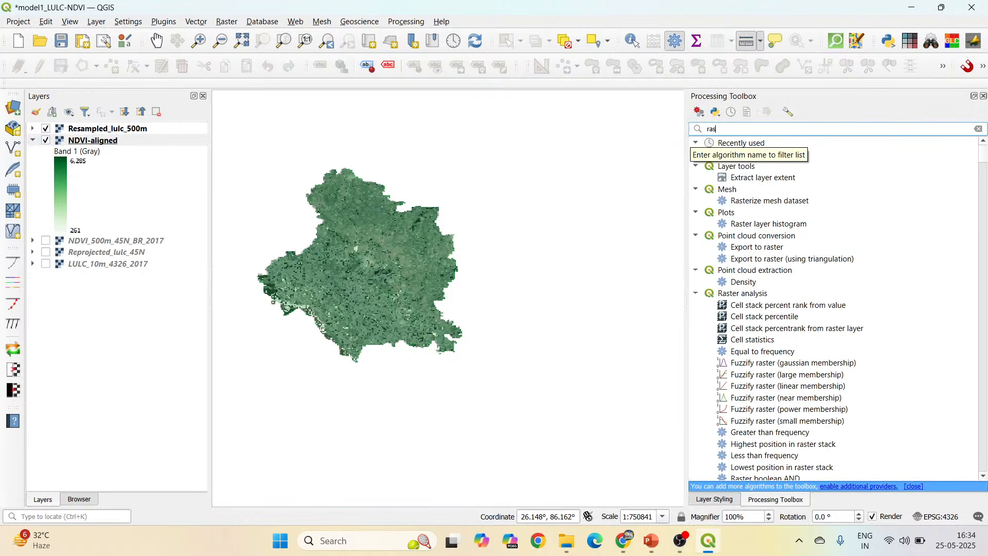
type("ter pixel")
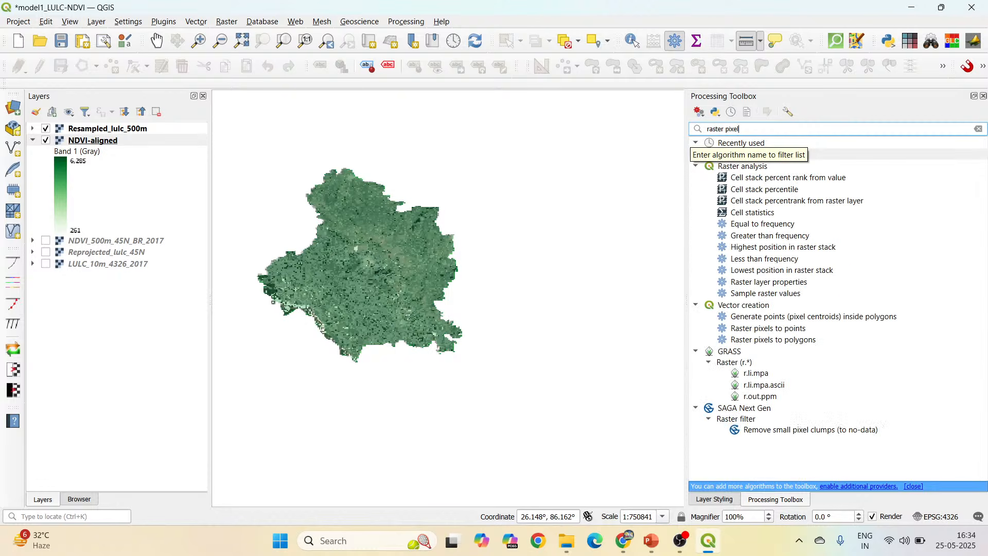
type("s")
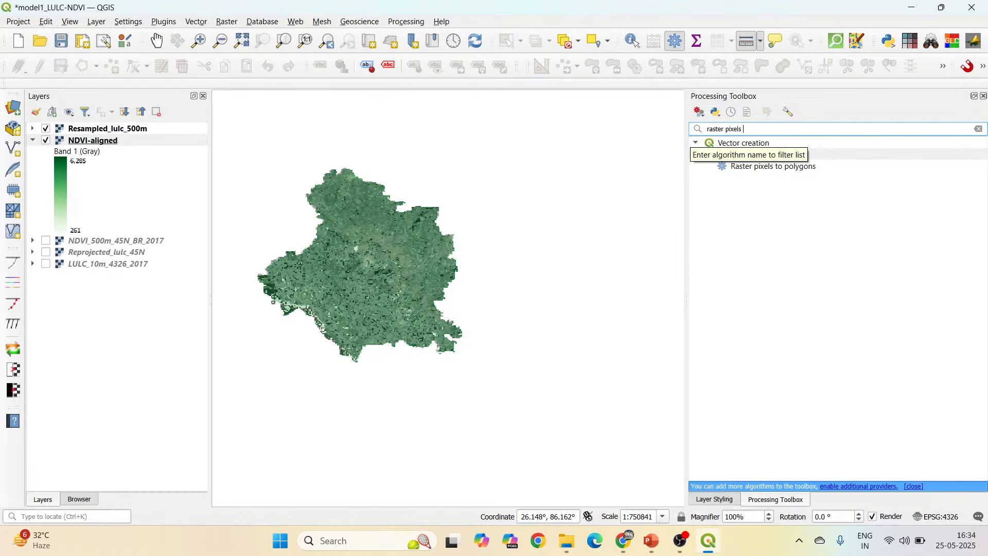
type(" to points")
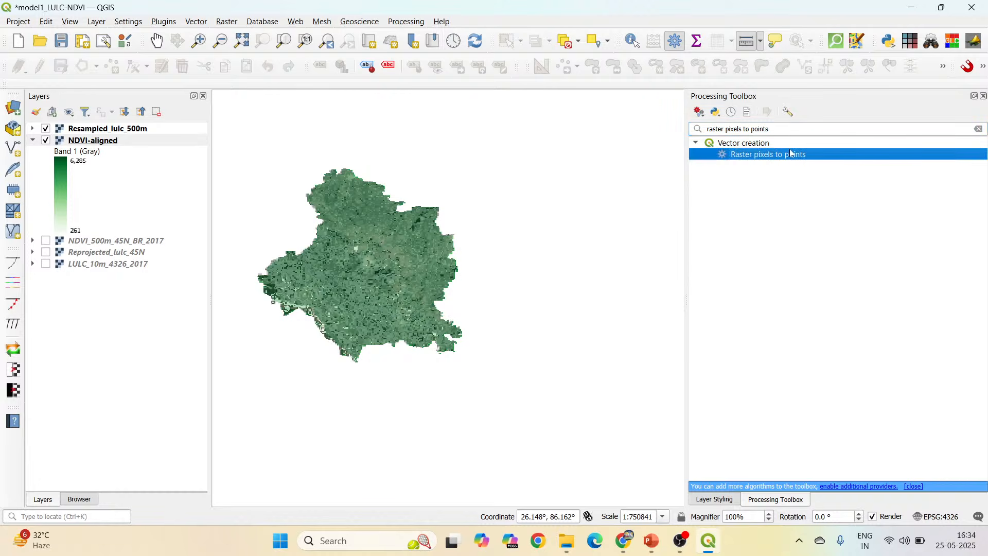
double_click(791, 154)
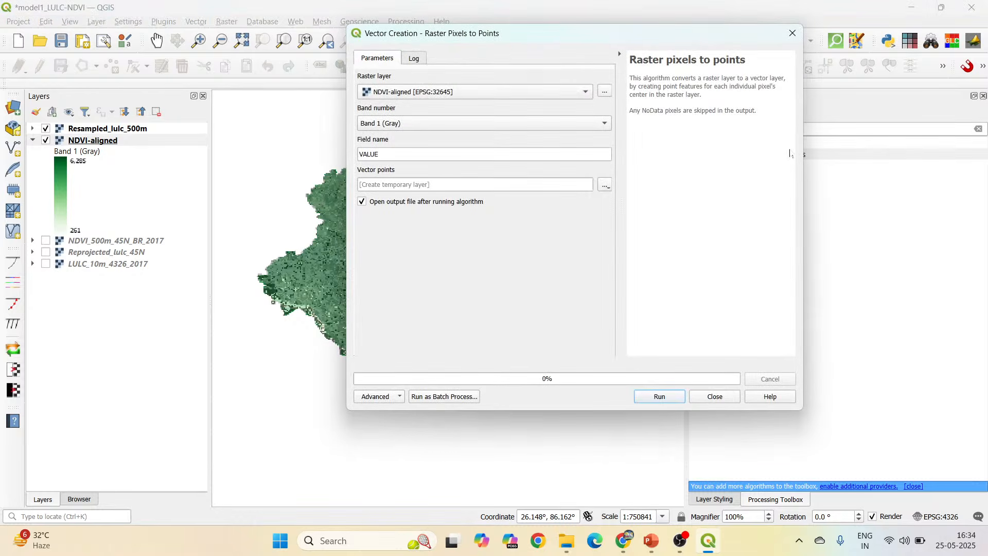
Convert the Resampled_lulc_500m raster to a temporary point layer with Band 1 values in the field VALUE.
left_click(518, 93)
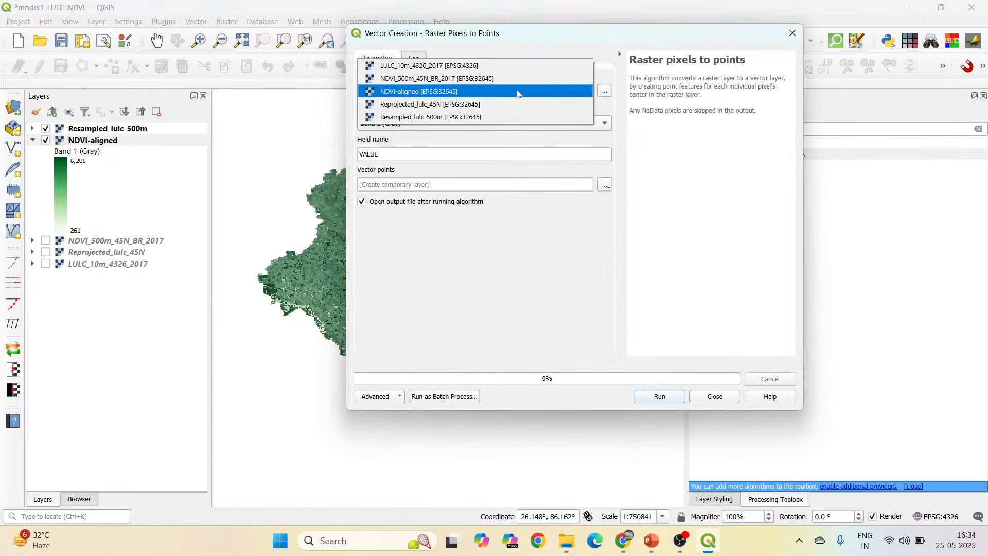
left_click(488, 117)
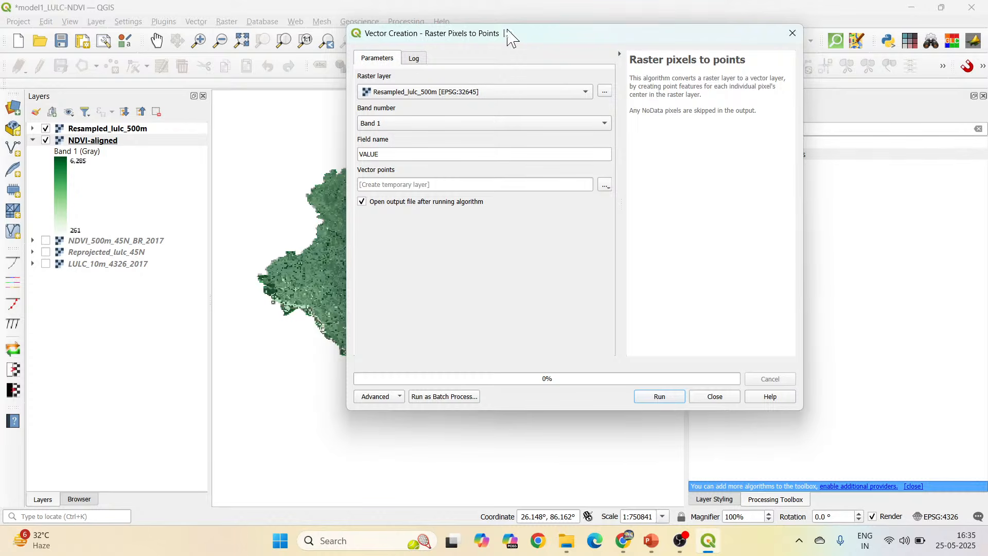
left_click_drag(514, 36, 641, 77)
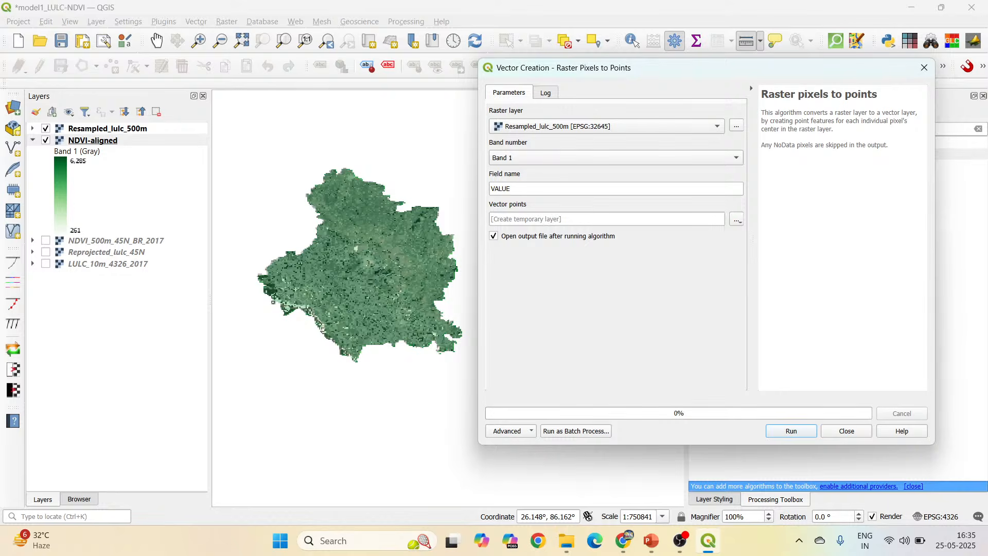
left_click(802, 434)
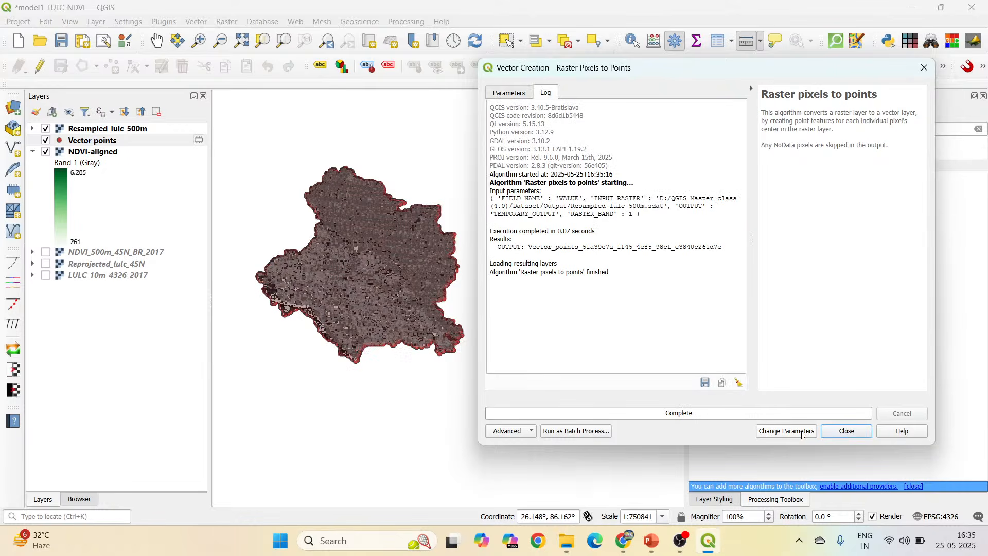
left_click(855, 433)
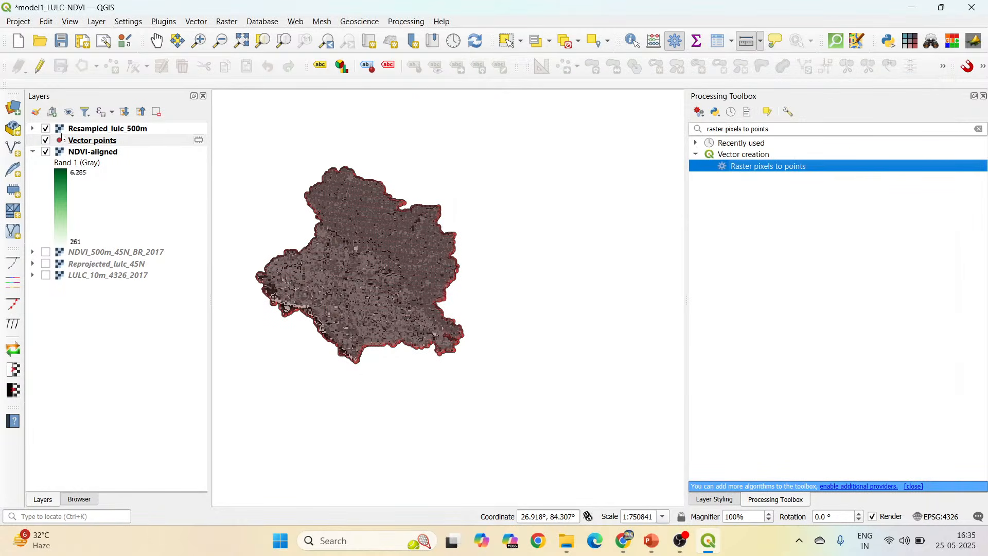
Hide the Resampled_lulc_500m layer and check how the vector points sit on the NDVI-aligned pixels.
left_click(77, 140)
left_click(46, 129)
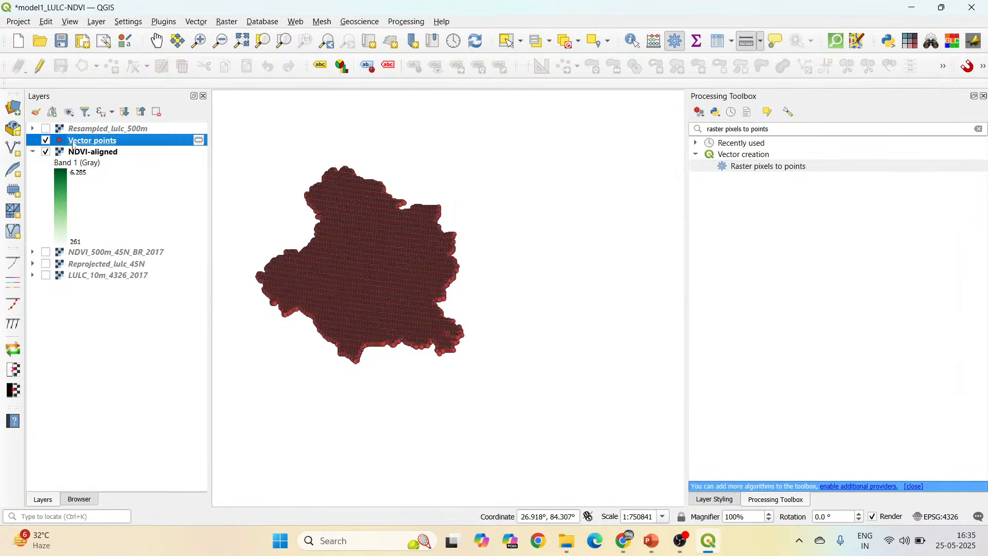
scroll(370, 262, "up", 2)
scroll(390, 268, "up", 2)
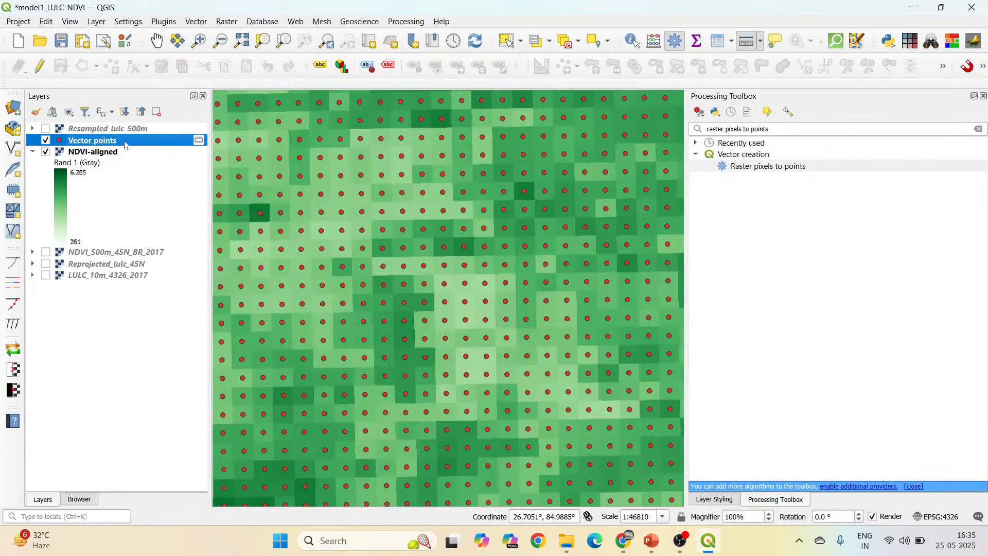
Review the Vector points attribute table sorted ascending by VALUE and close it.
right_click(126, 142)
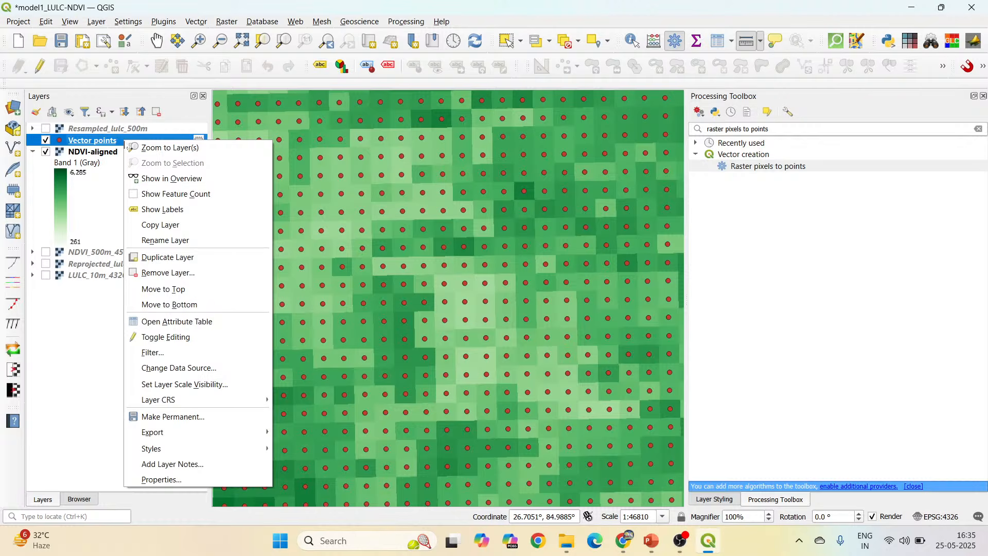
left_click(161, 321)
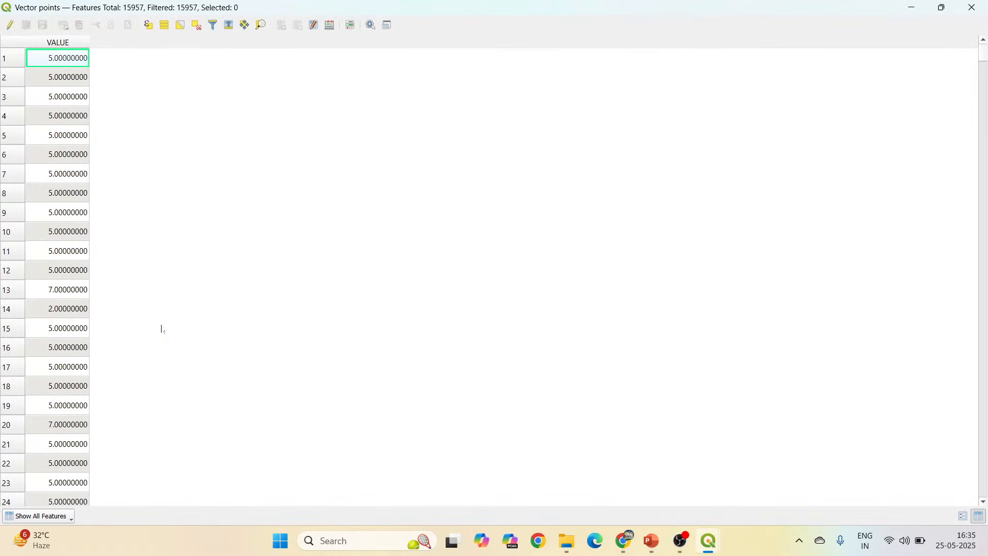
left_click(82, 44)
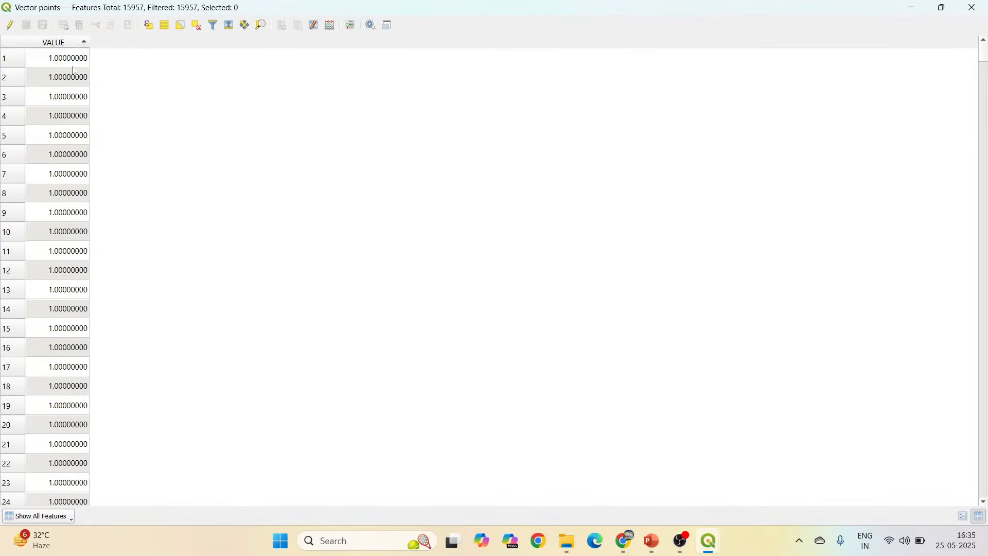
left_click_drag(980, 53, 948, 5)
left_click(971, 7)
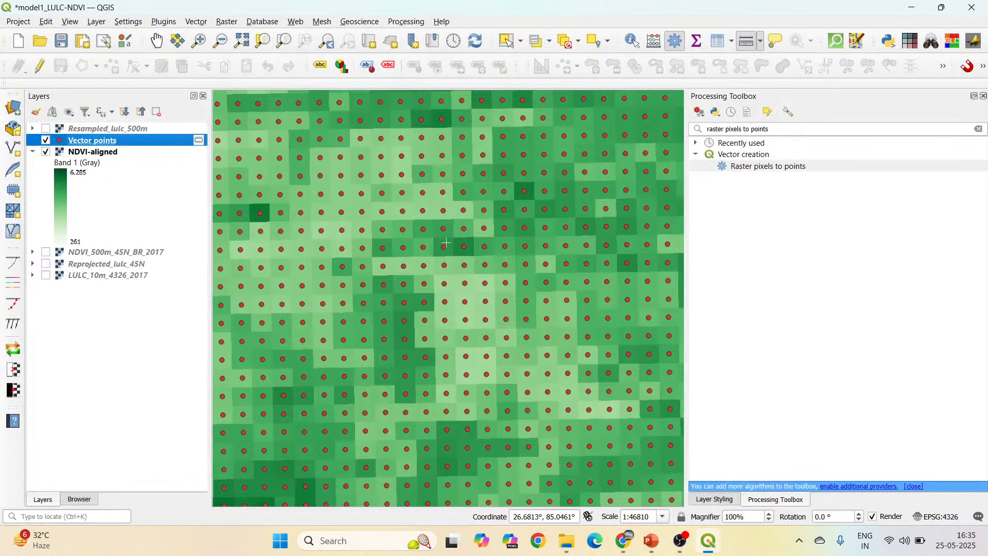
scroll(445, 242, "down", 1)
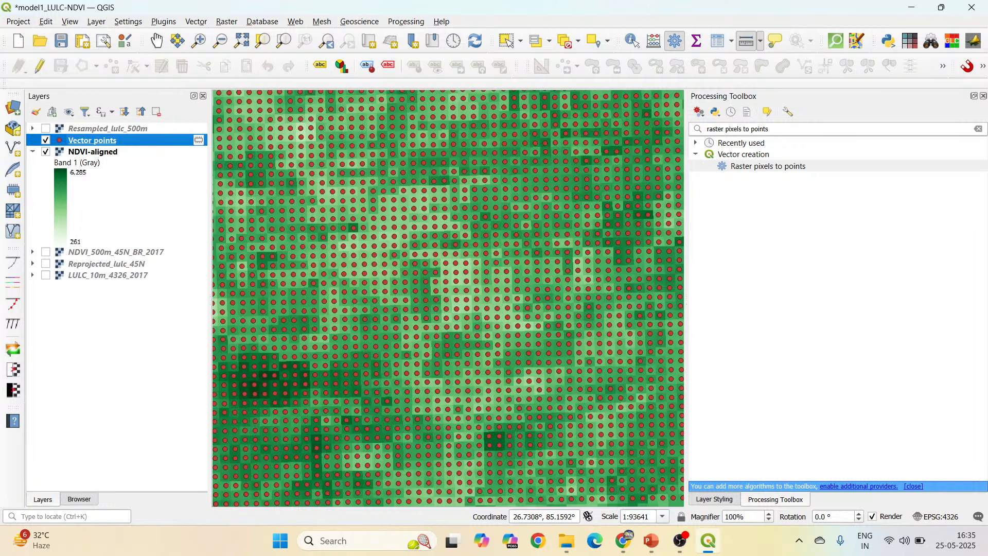
Search for "extract by attr" and open Extract by attribute for the Vector points layer with VALUE as the selection attribute.
left_click(742, 129)
key("ctrl+a")
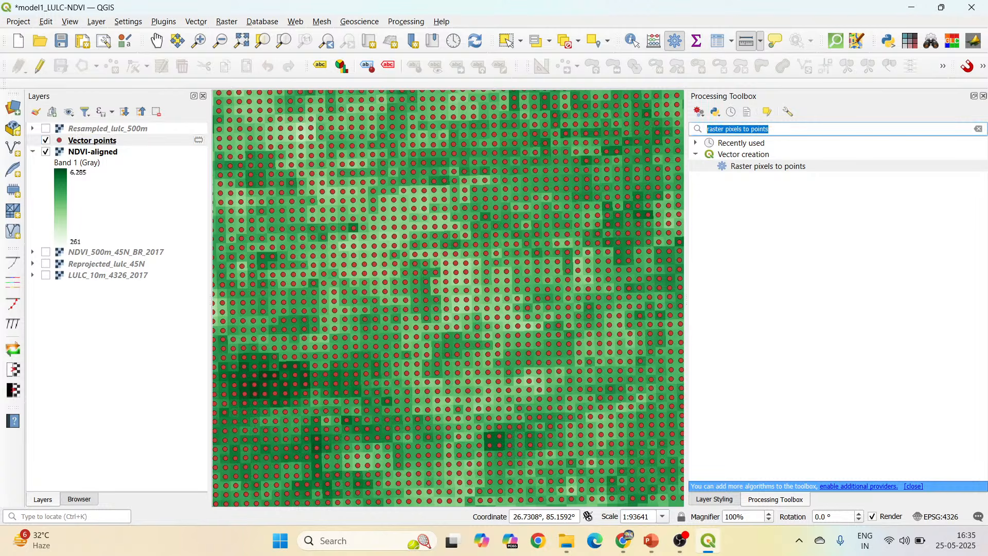
type("extrac")
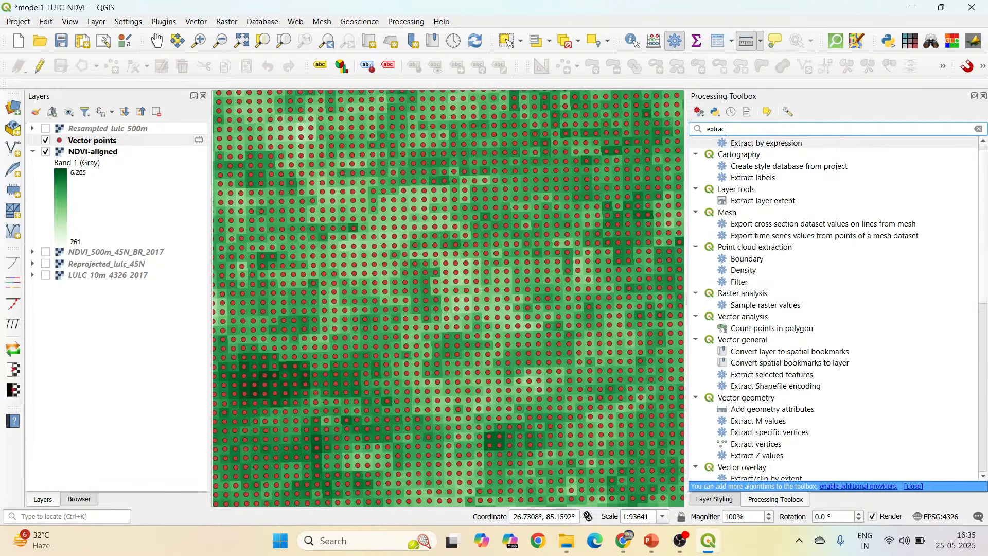
type("t att")
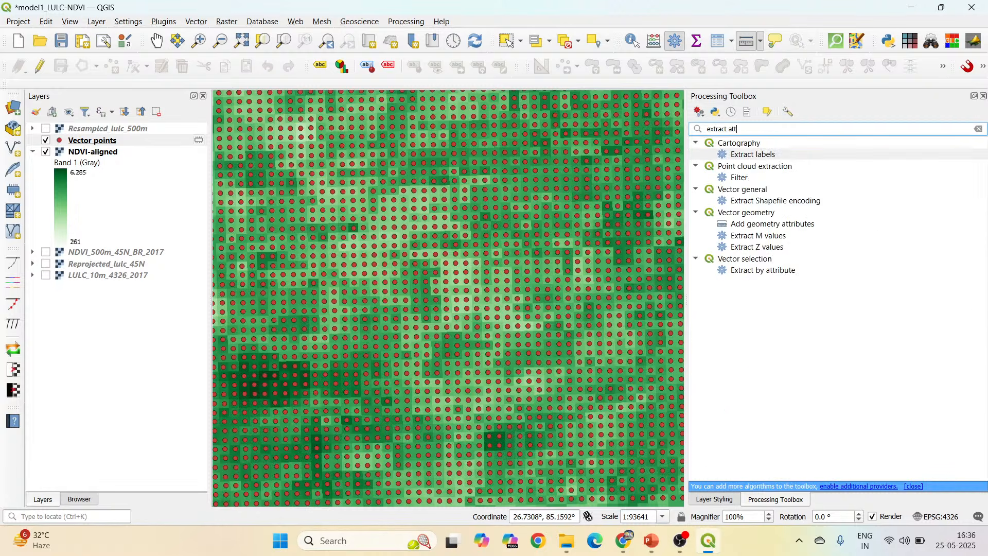
type(" by attr")
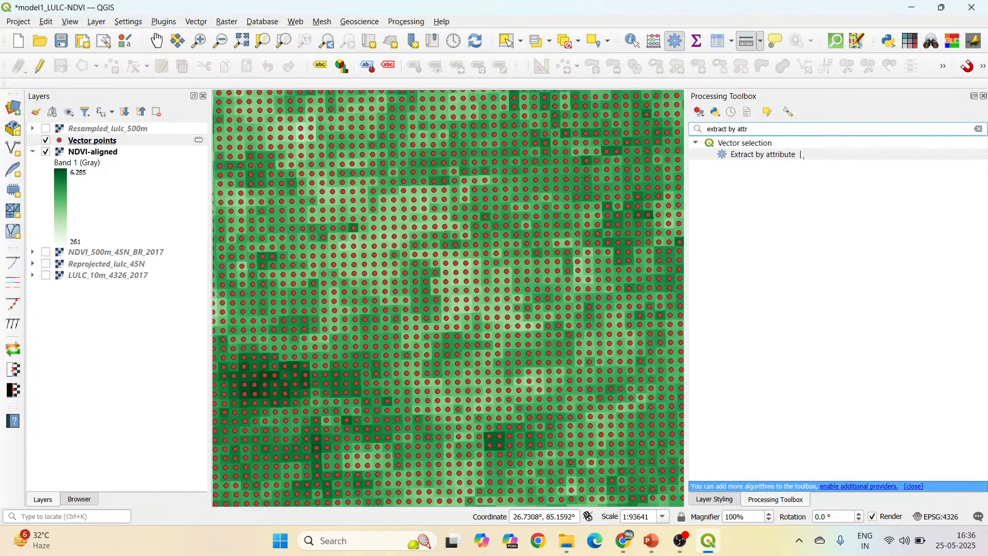
double_click(802, 155)
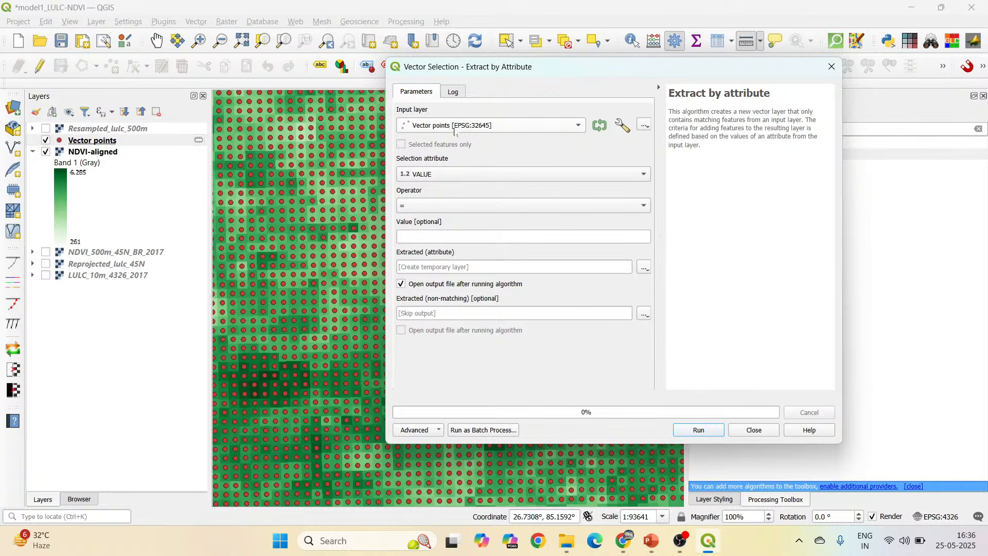
left_click(457, 178)
left_click(457, 179)
Check the VALUE column in the Vector points attribute table and close the table.
right_click(122, 140)
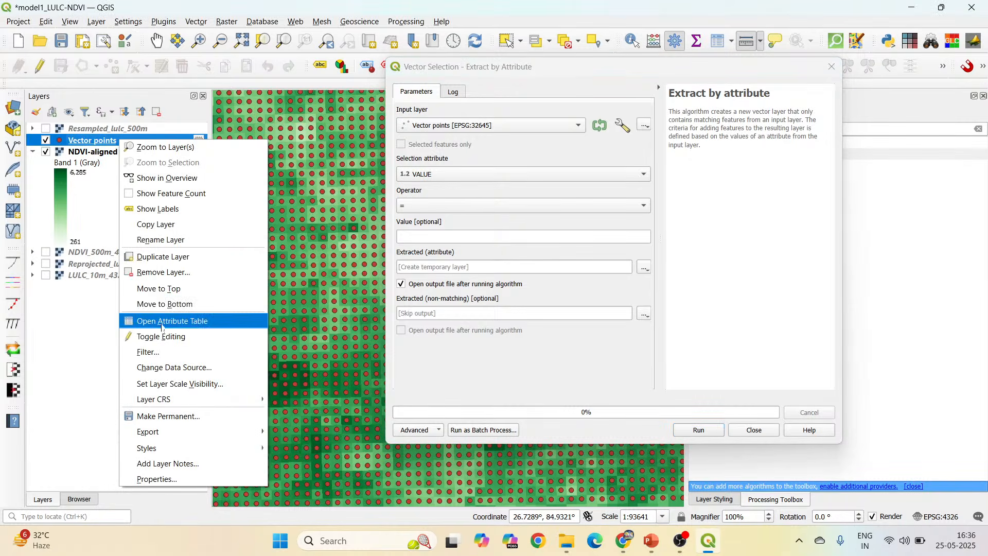
left_click(160, 322)
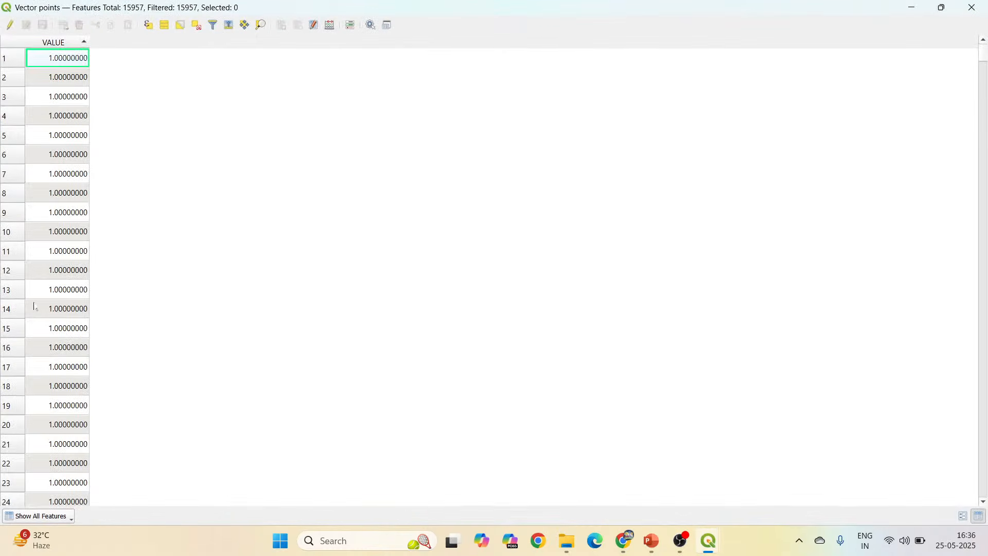
left_click(972, 7)
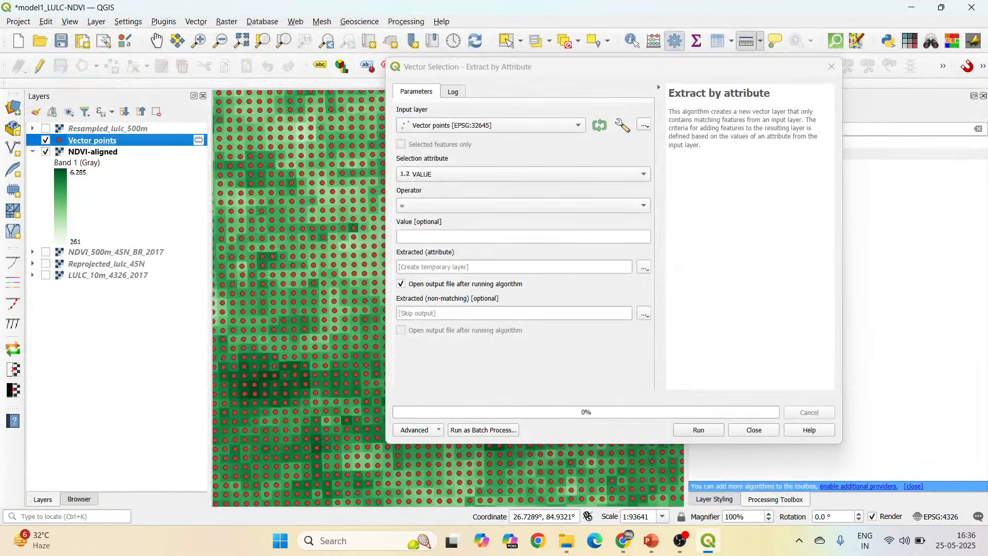
Extract the Vector points whose VALUE equals 5 to the file cropland_points.gpkg in the Output folder and close the tool.
left_click(494, 237)
type("5")
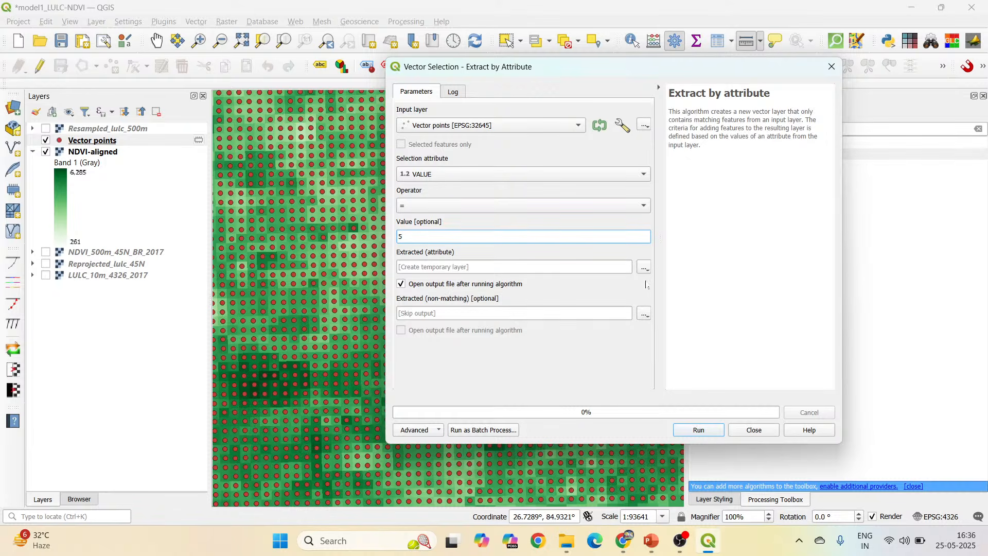
left_click(644, 267)
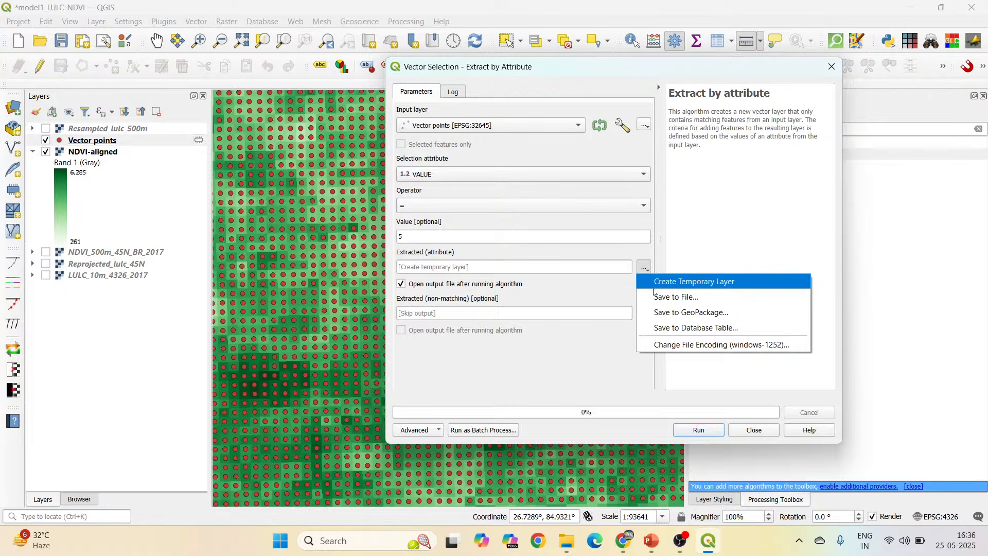
left_click(680, 296)
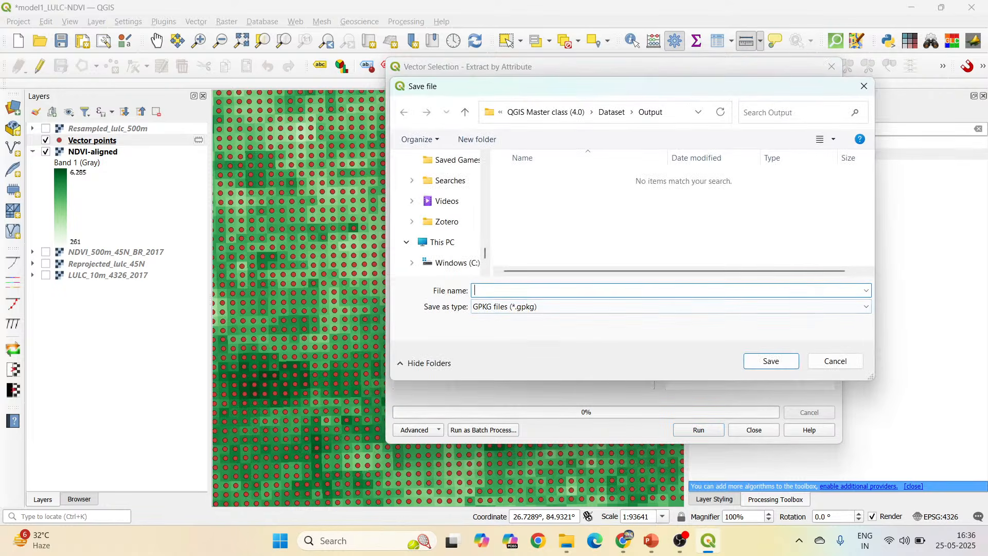
type("cropland_points")
left_click(784, 361)
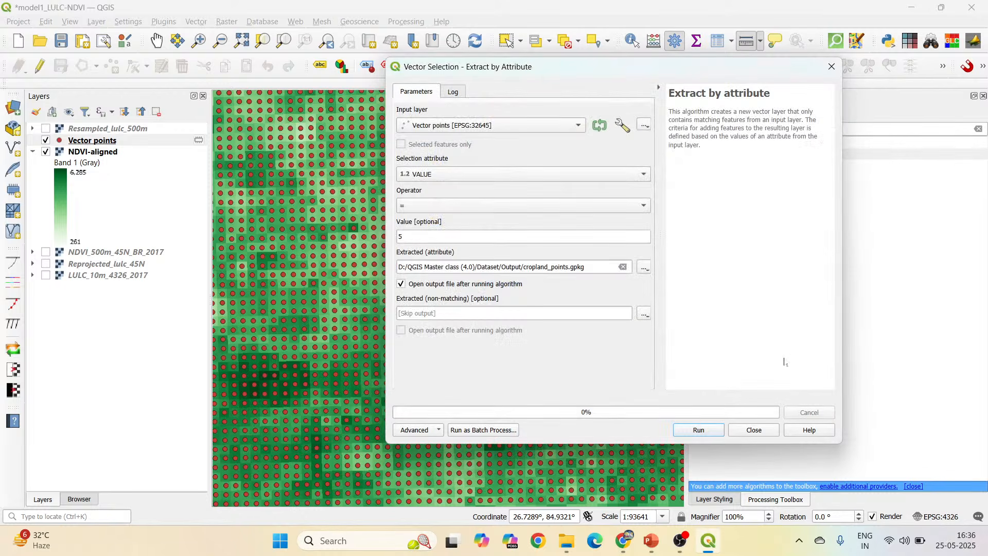
left_click(704, 430)
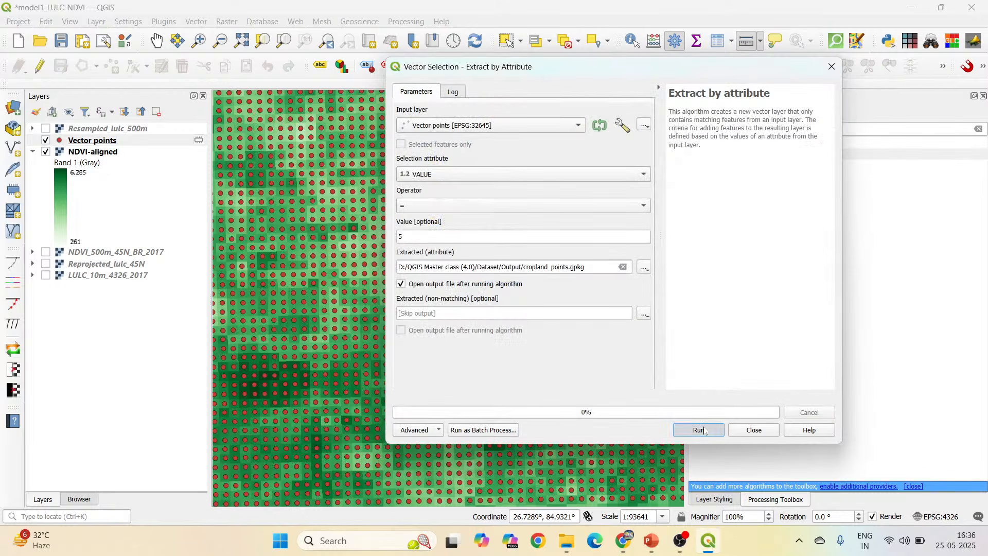
left_click(752, 431)
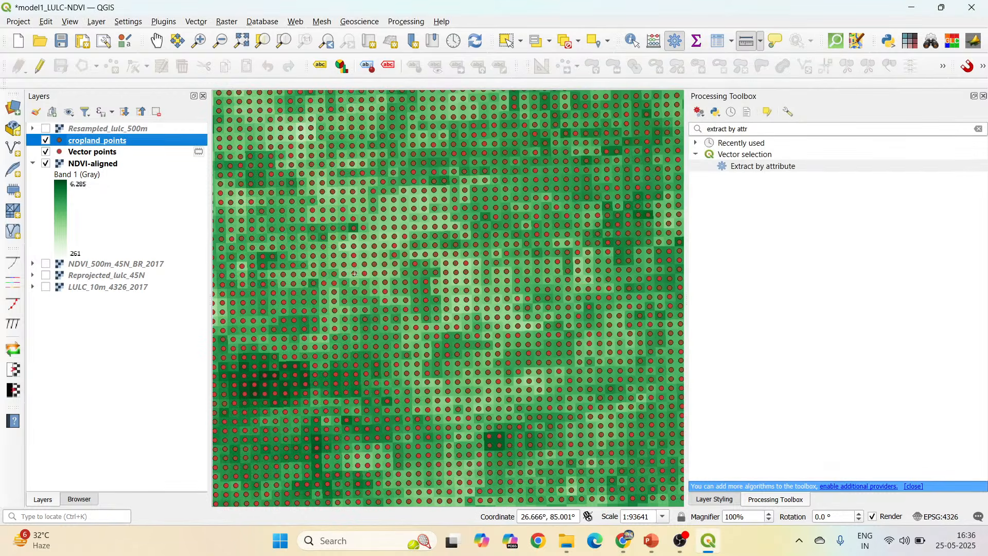
Hide the Vector points layer and inspect how the cropland_points cover the NDVI-aligned raster.
left_click(46, 152)
scroll(454, 210, "down", 4)
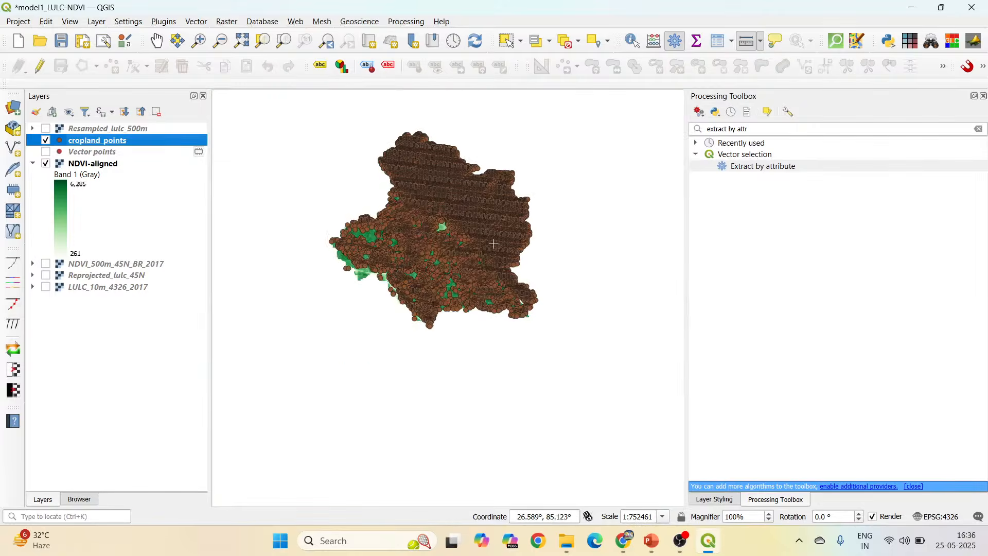
scroll(438, 200, "up", 3)
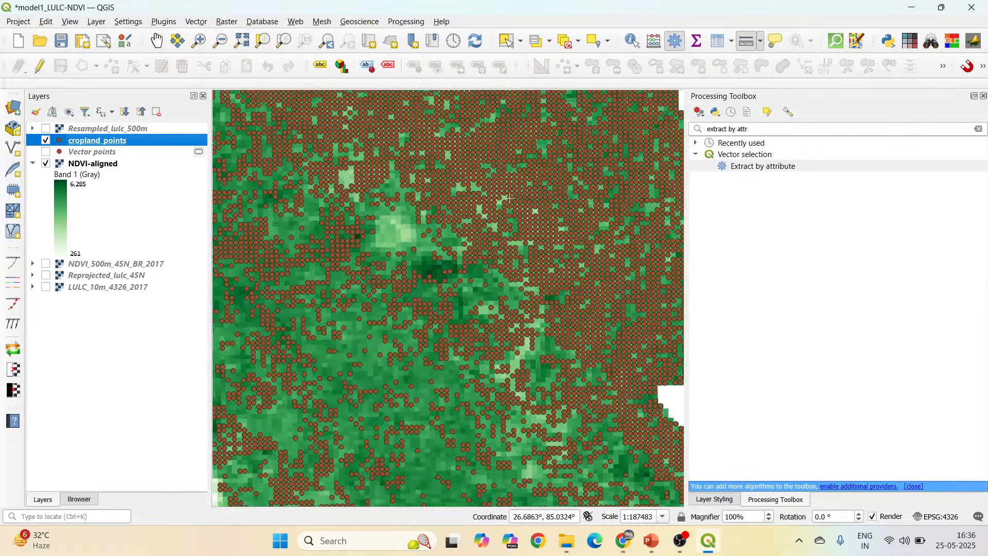
scroll(422, 216, "up", 2)
scroll(411, 228, "down", 1)
scroll(410, 229, "down", 1)
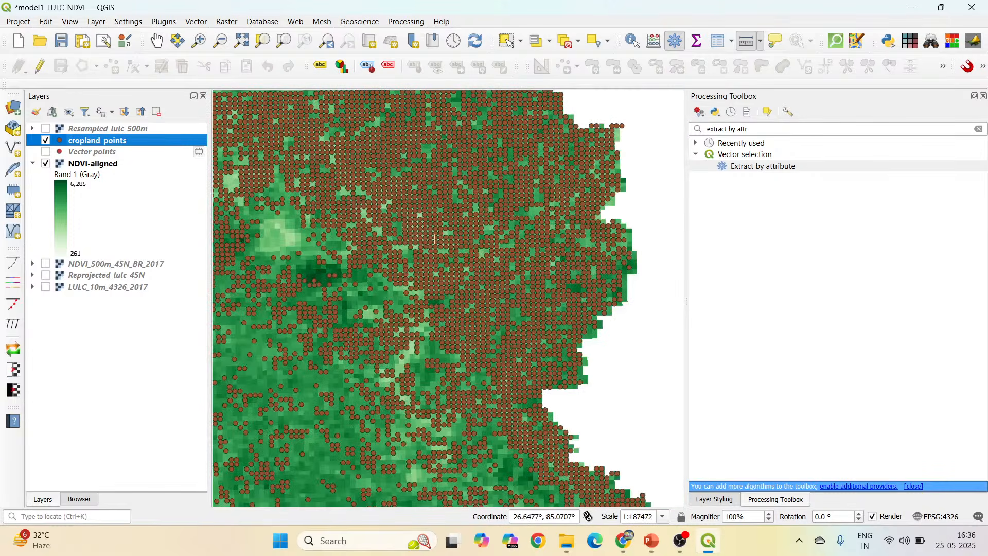
Hide NDVI-aligned, move cropland_points above Resampled_lulc_500m, and show the resampled LULC raster beneath the points.
left_click(45, 164)
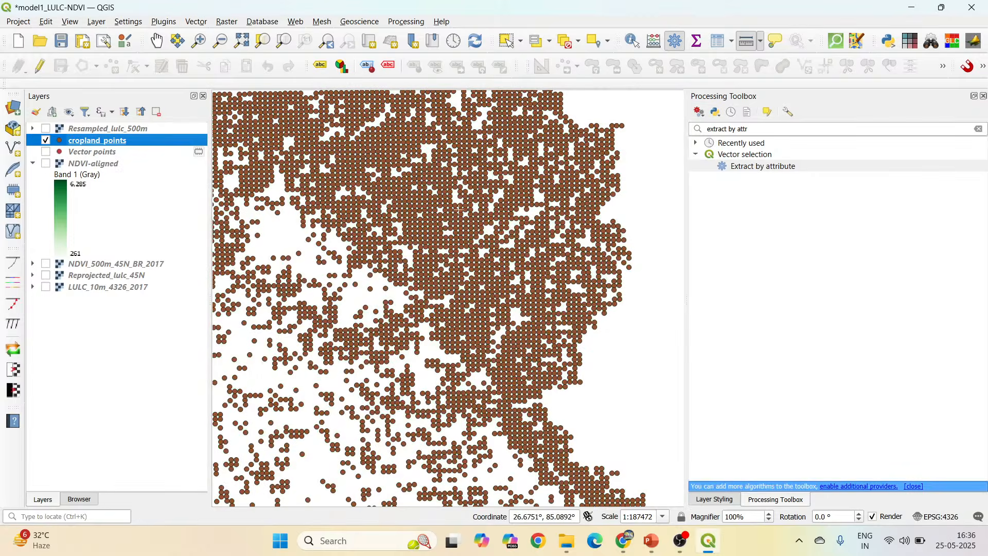
scroll(510, 211, "down", 1)
left_click_drag(93, 142, 66, 129)
left_click(46, 140)
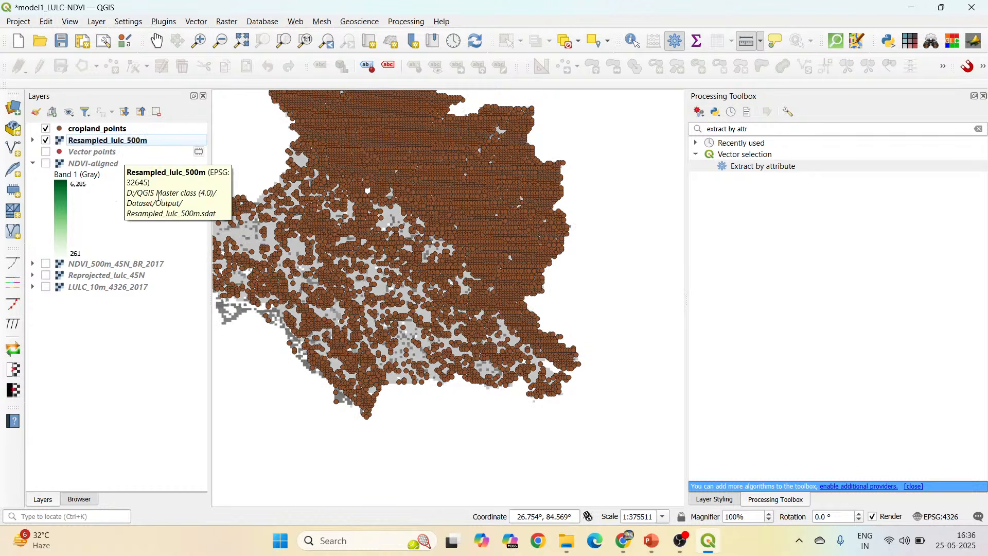
Style Resampled_lulc_500m as Paletted/Unique values, classify its classes, and compare class 5 pixels with the cropland points.
left_click(715, 499)
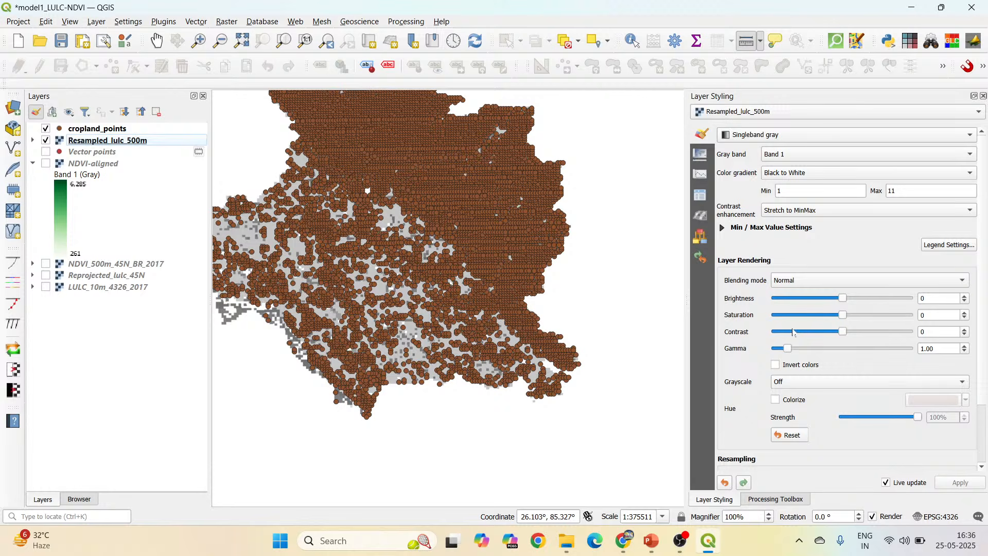
left_click(776, 135)
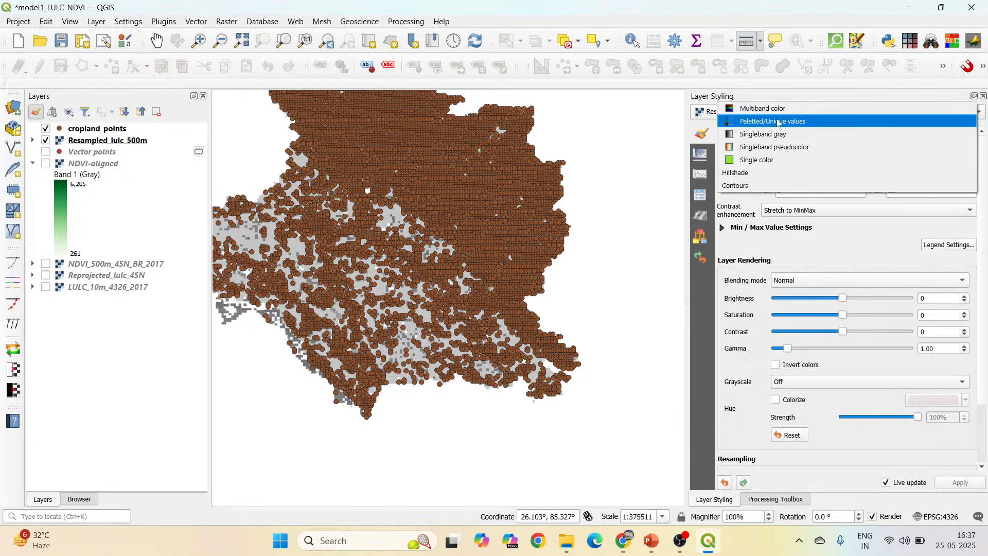
left_click(780, 123)
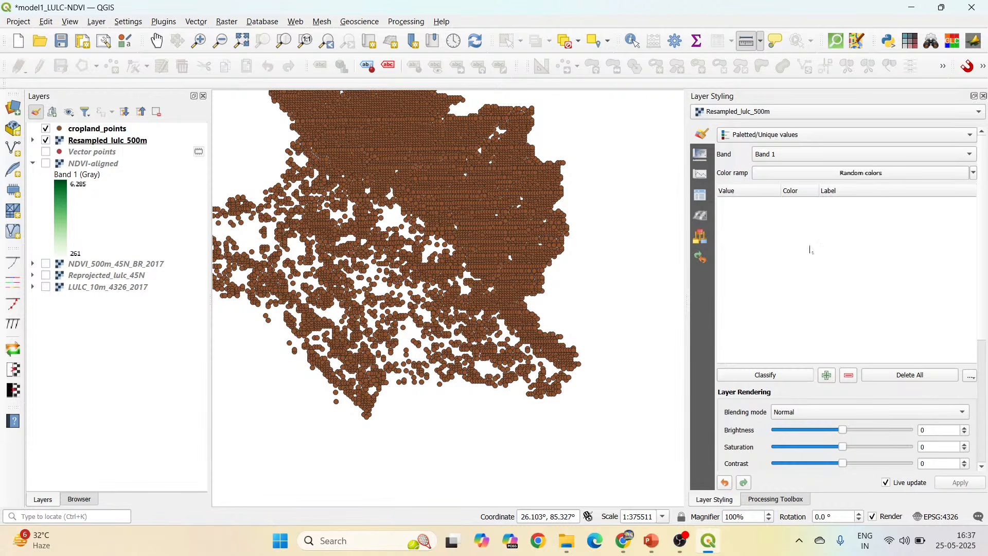
left_click(791, 377)
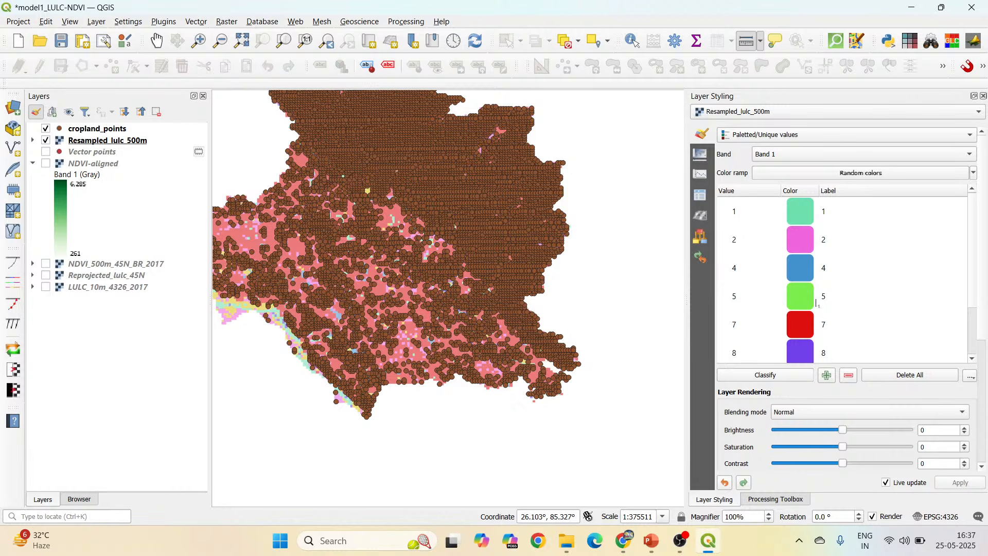
scroll(457, 250, "up", 3)
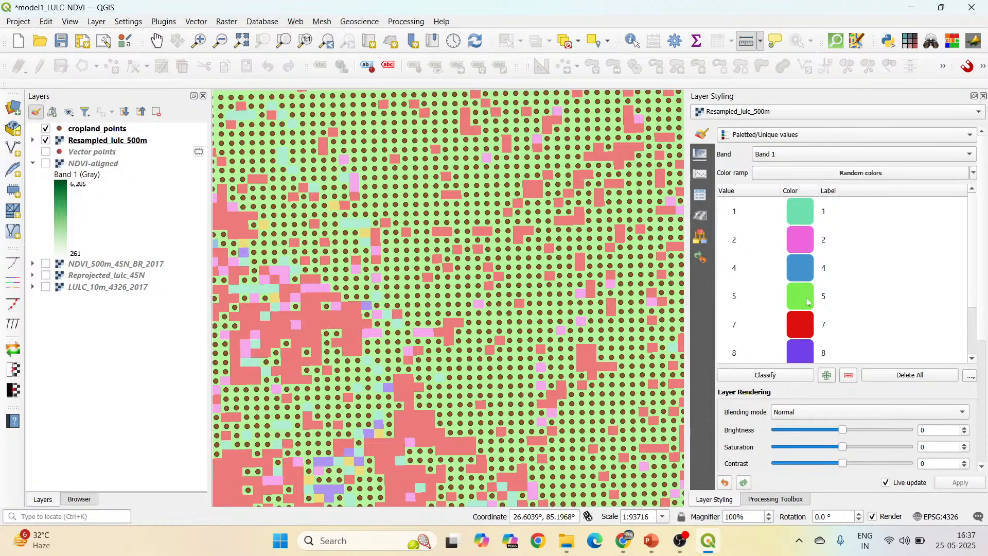
scroll(513, 292, "up", 1)
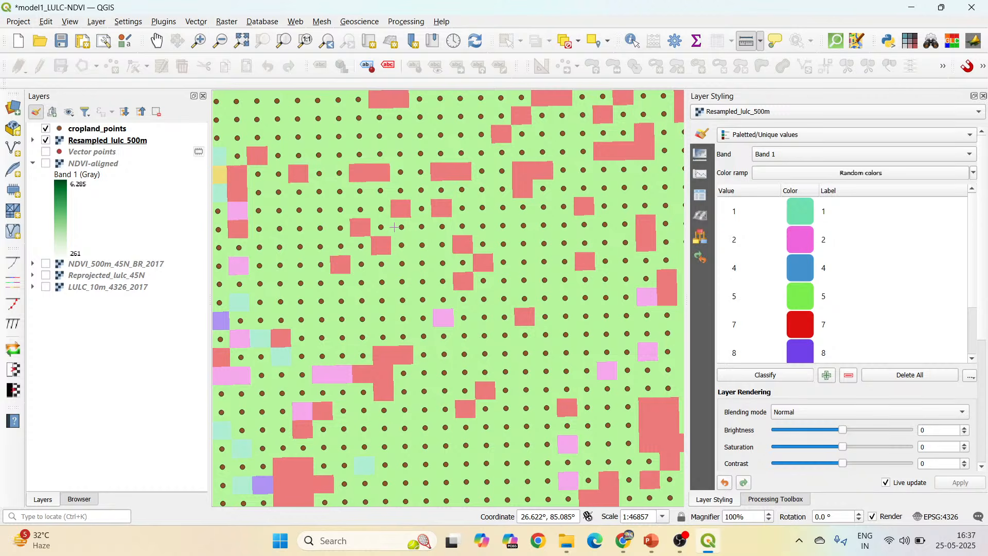
Show NDVI-aligned instead of Resampled_lulc_500m and examine the cropland points over the NDVI pixels.
left_click(46, 163)
left_click(45, 140)
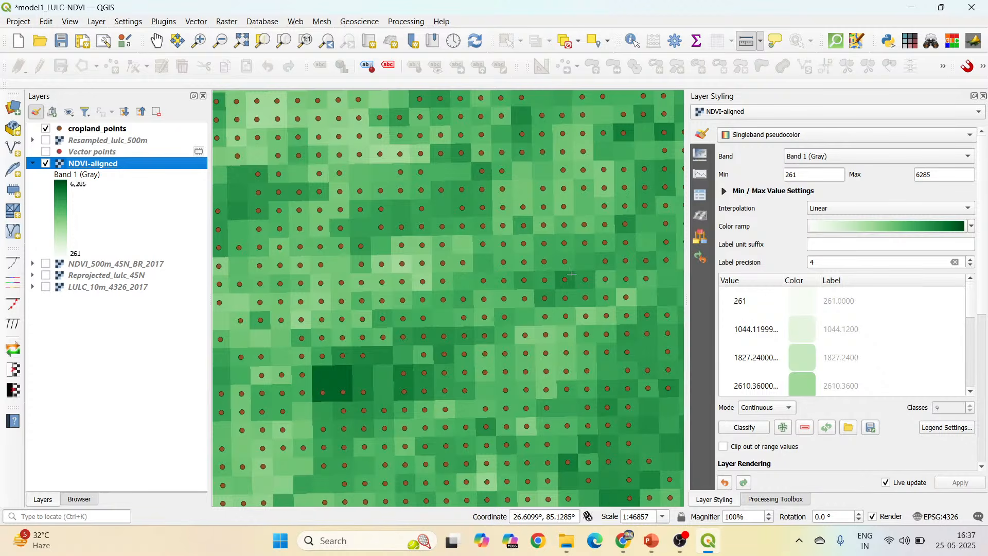
scroll(415, 210, "down", 2)
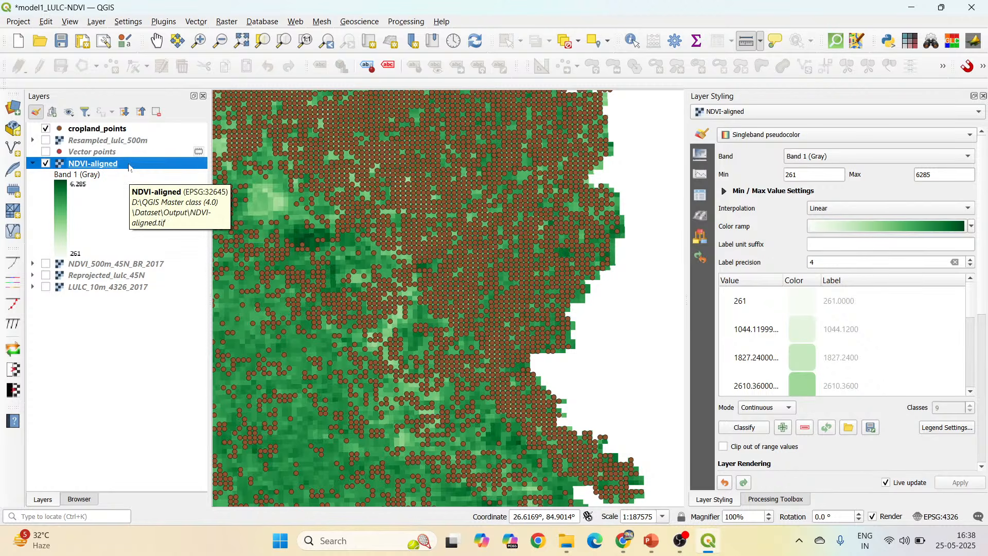
scroll(370, 206, "up", 1)
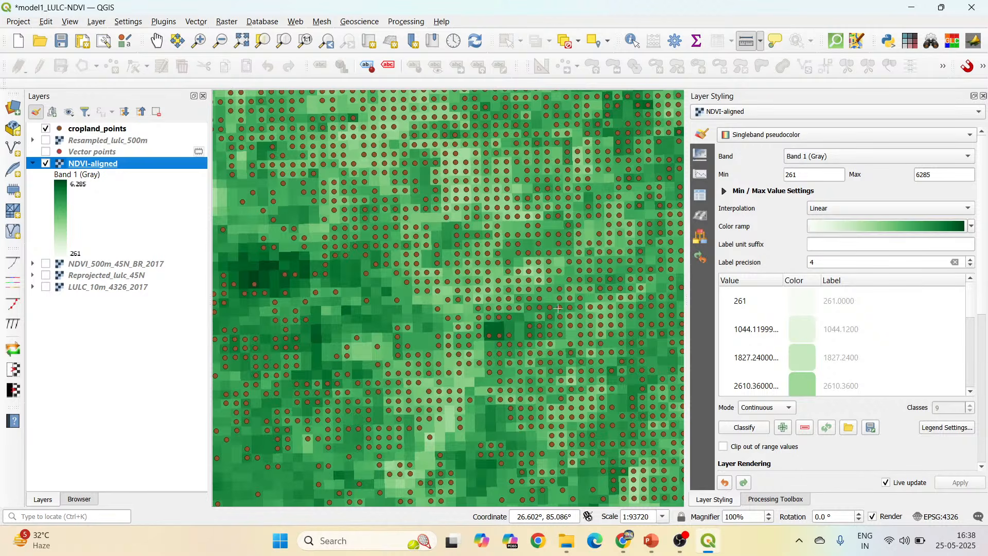
Search the processing tools for "sample raster" and open Sample raster values.
left_click(783, 500)
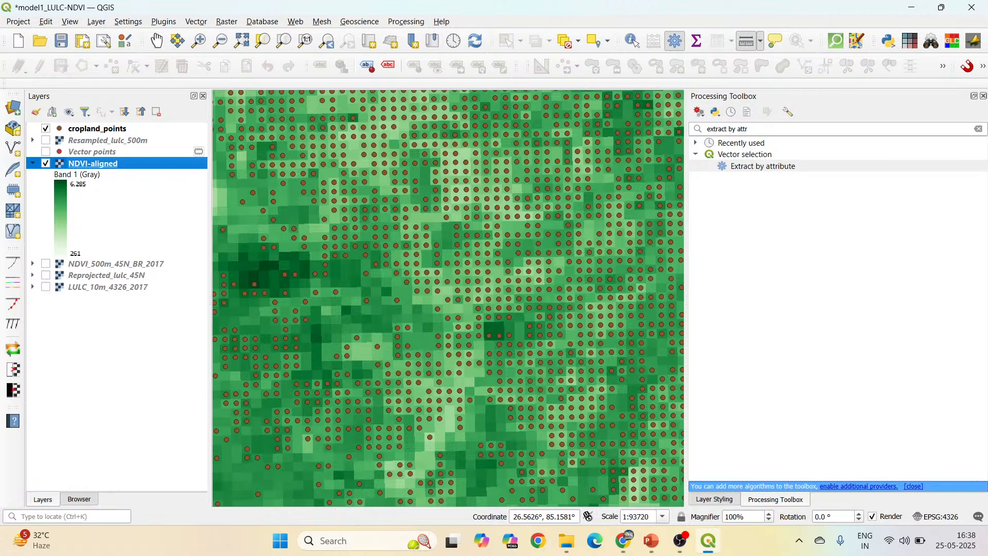
left_click_drag(758, 129, 679, 130)
type("sam")
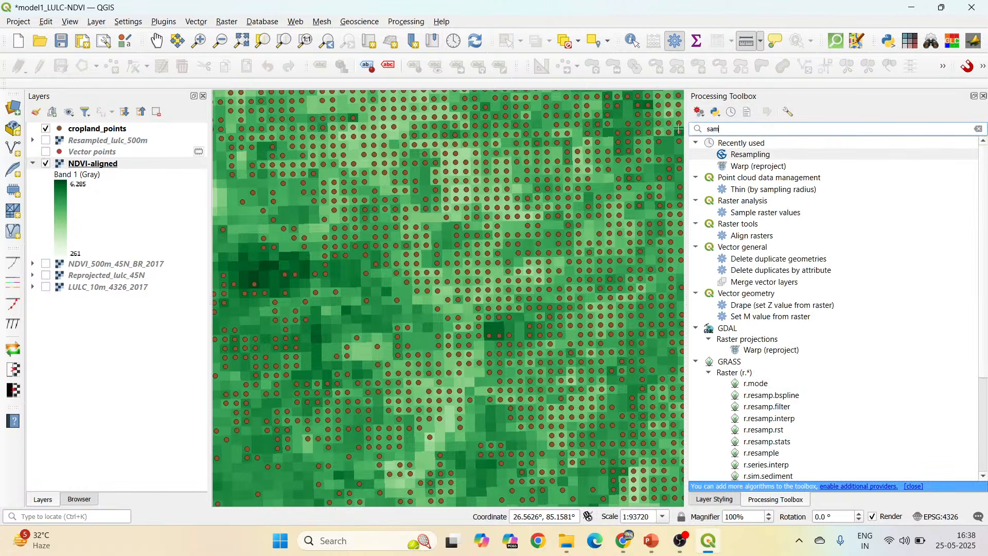
type("ple raster")
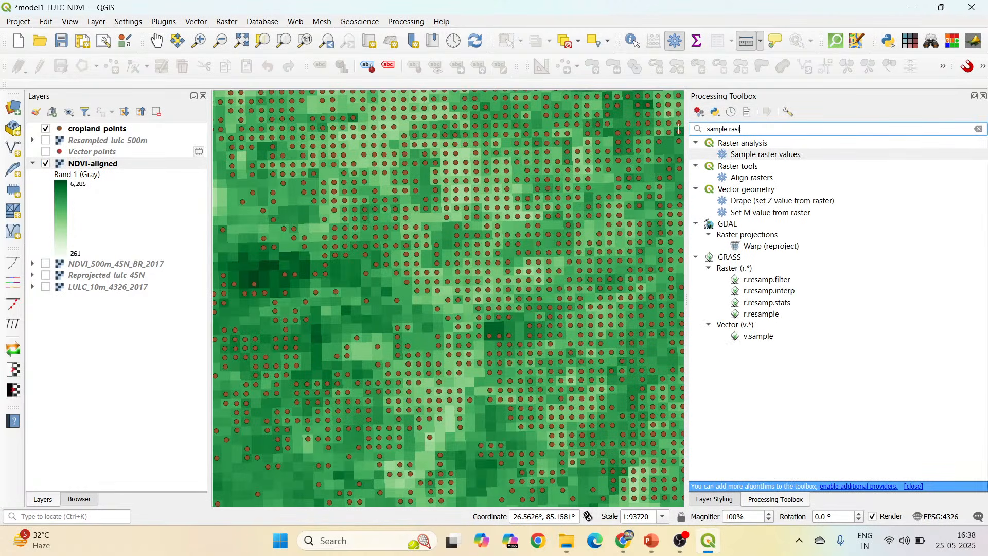
left_click(811, 156)
double_click(810, 157)
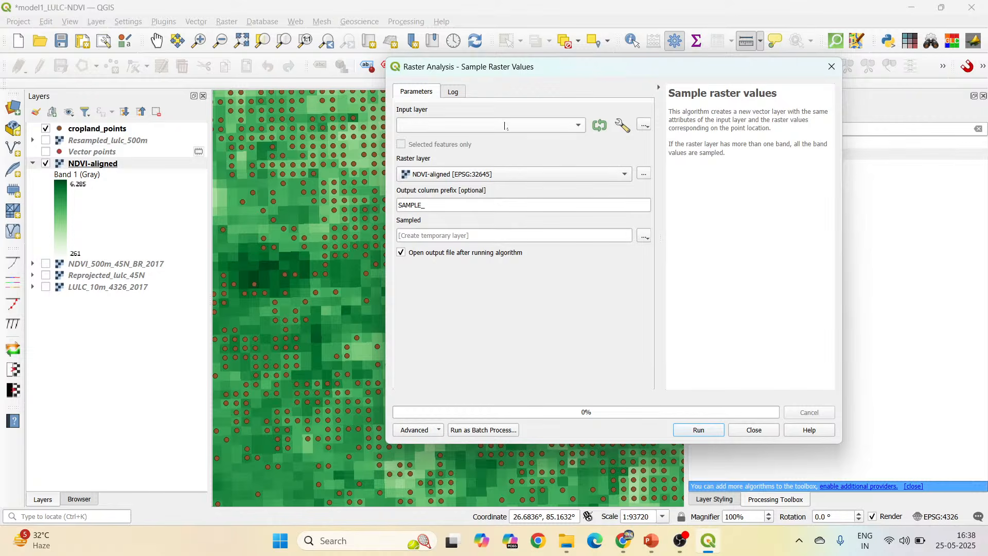
Set cropland_points as the input layer for sampling NDVI-aligned, with the output column prefix "NDVI for cropland".
left_click(506, 126)
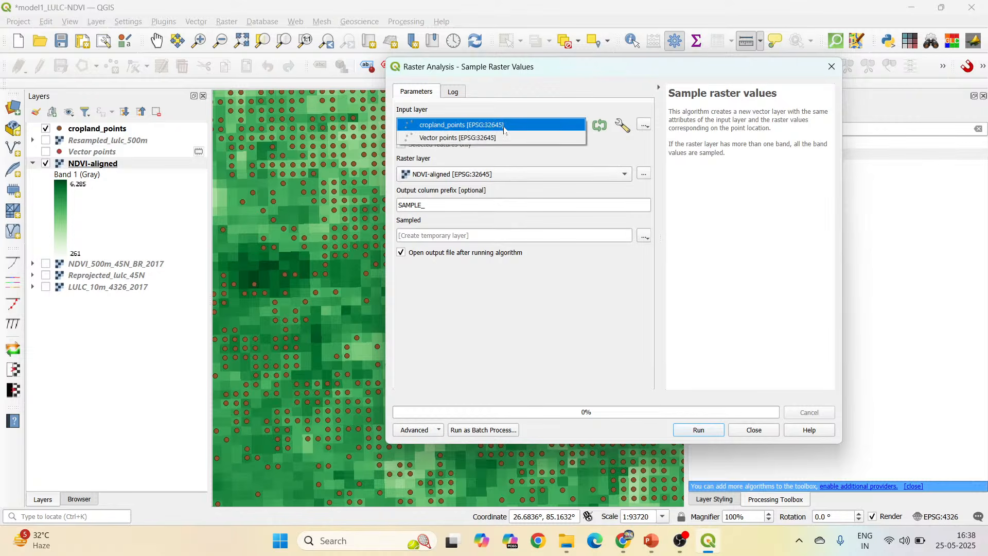
left_click(504, 126)
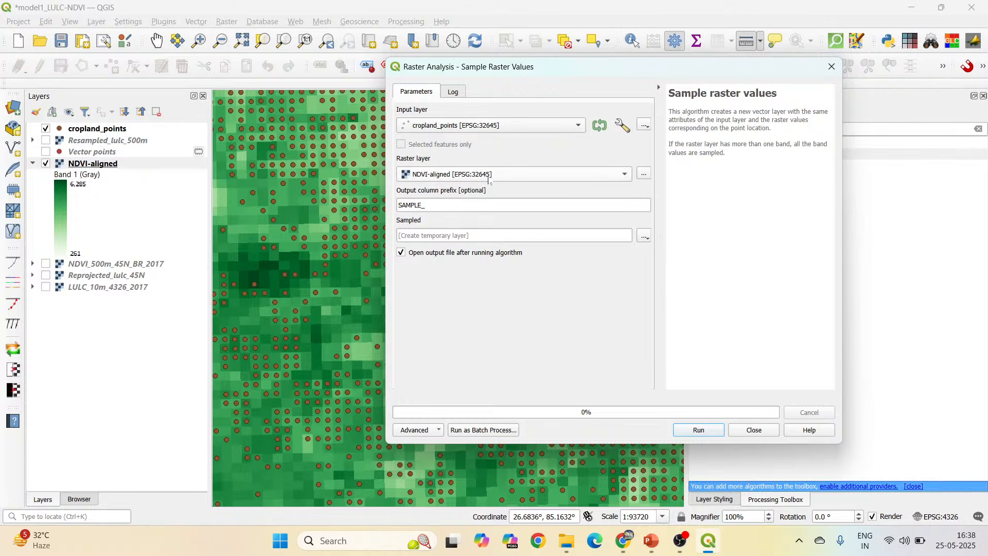
double_click(411, 205)
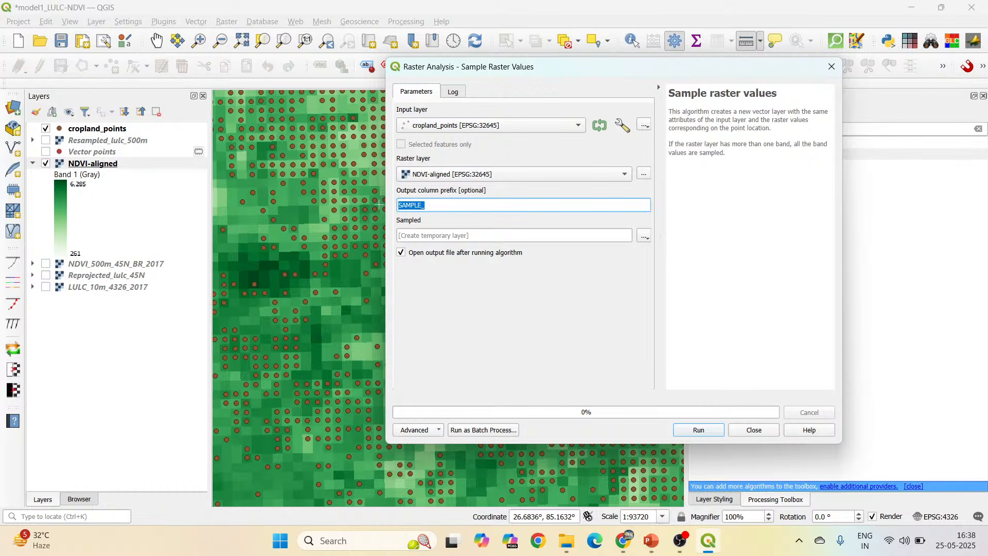
type("NDVU")
key("BackSpace")
type("I for cropland")
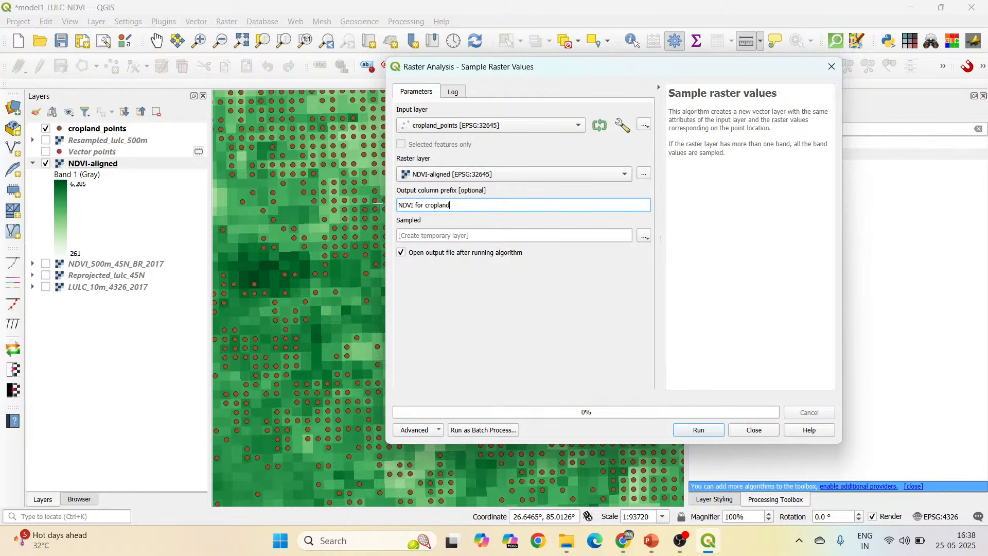
Save the sampled output as "NDVI for cropland" in GPKG format in the Output folder, and run Sample raster values.
left_click(645, 238)
left_click(667, 267)
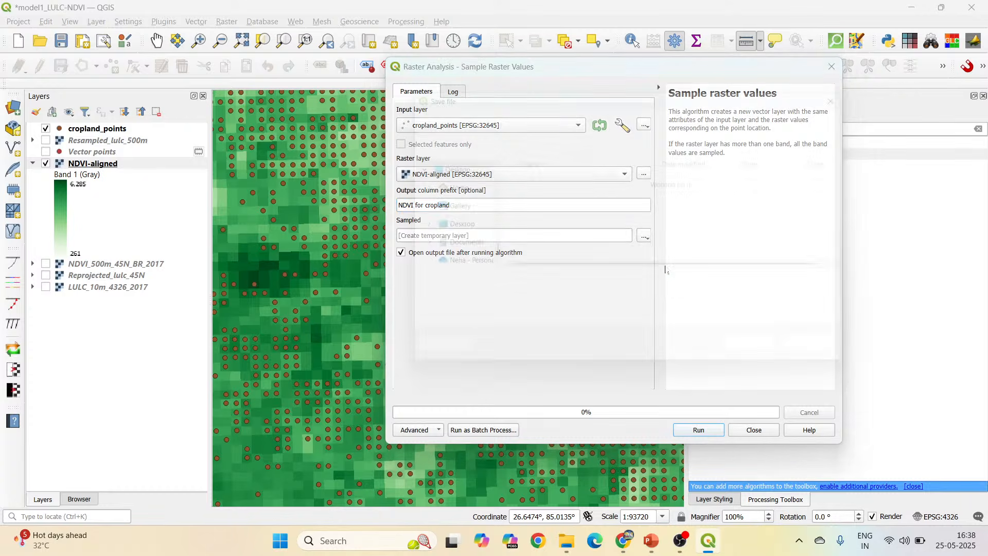
type("N")
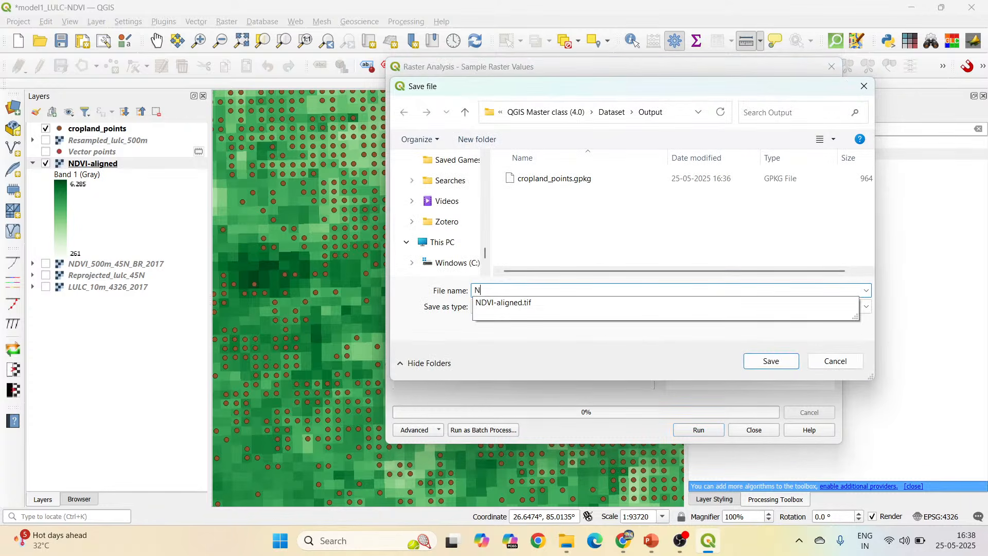
type("DVI fo")
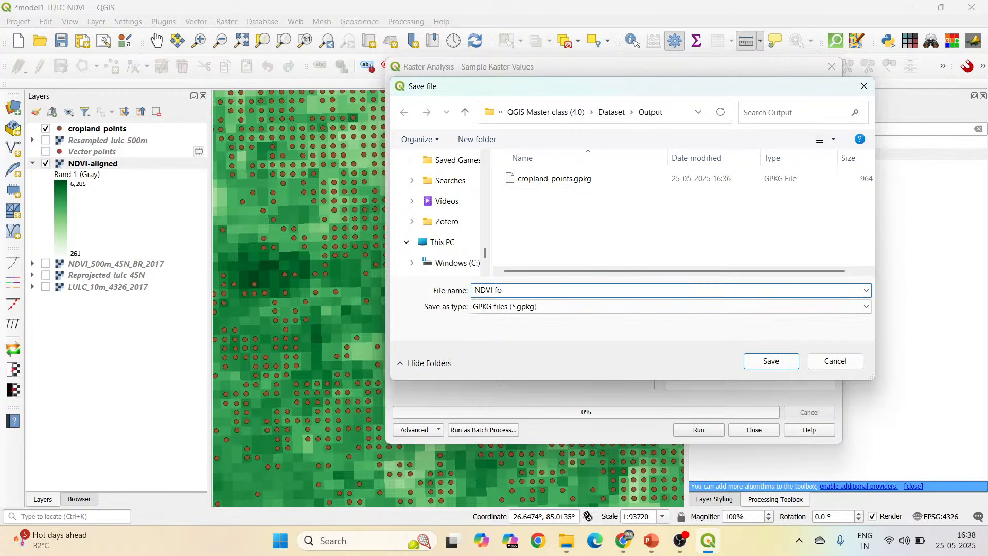
type("r cropland")
left_click(789, 361)
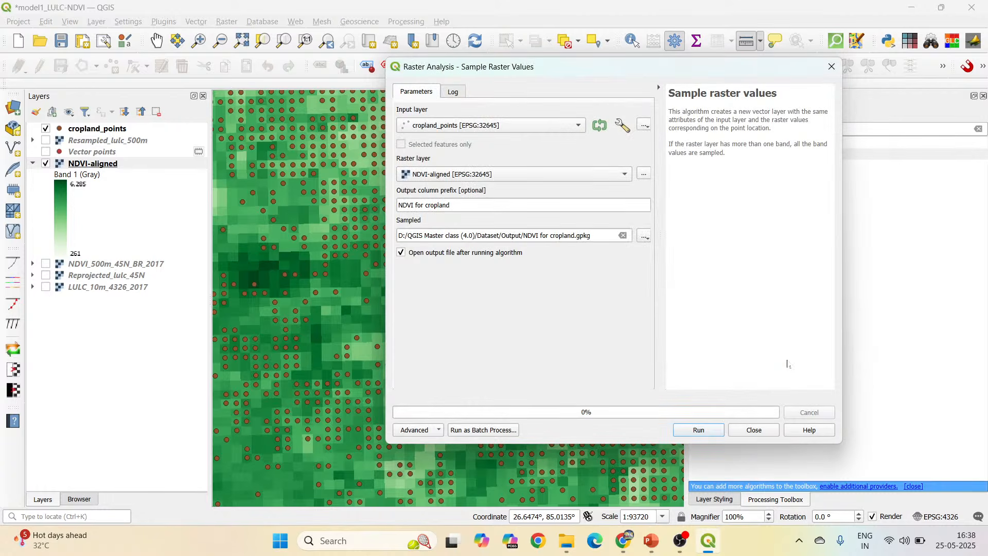
left_click(709, 431)
left_click(755, 431)
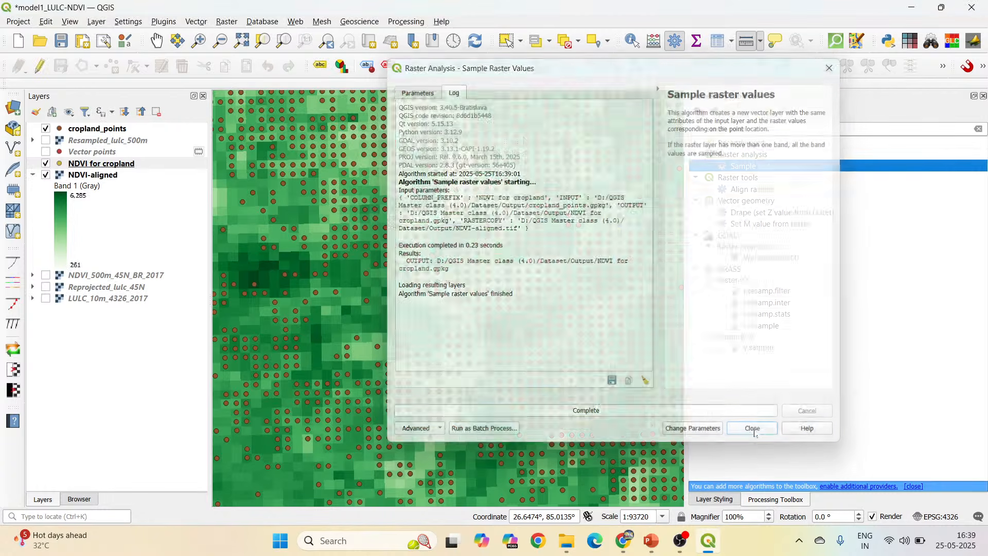
Hide cropland_points and examine the NDVI for cropland attribute table with the sampled NDVI column sorted in descending order.
left_click(45, 128)
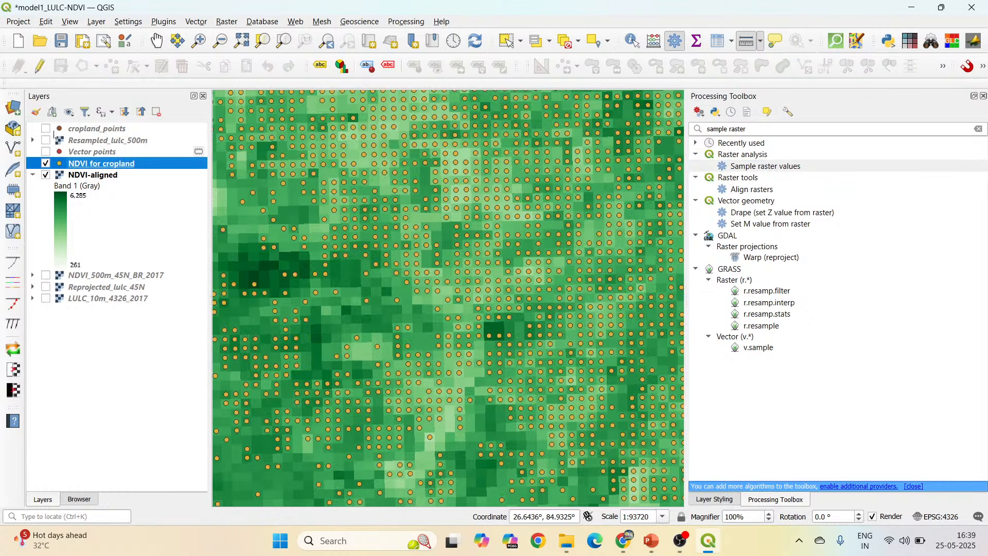
right_click(145, 167)
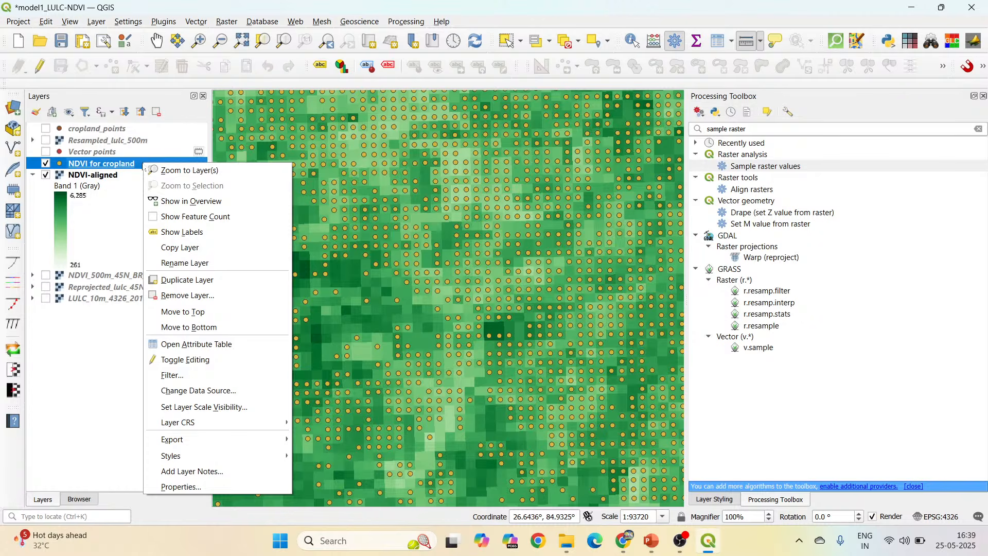
left_click(201, 346)
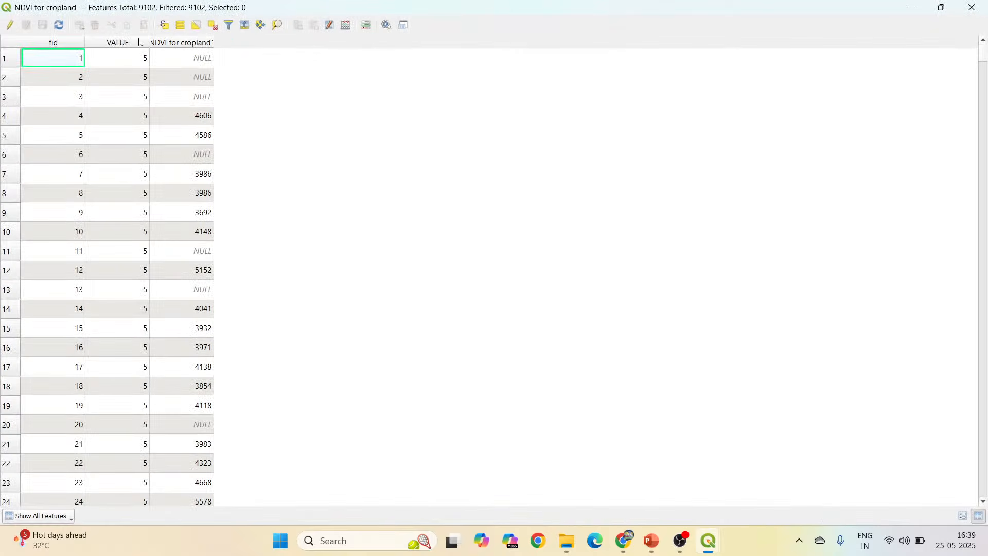
left_click(139, 43)
left_click(116, 42)
left_click(208, 44)
left_click(209, 44)
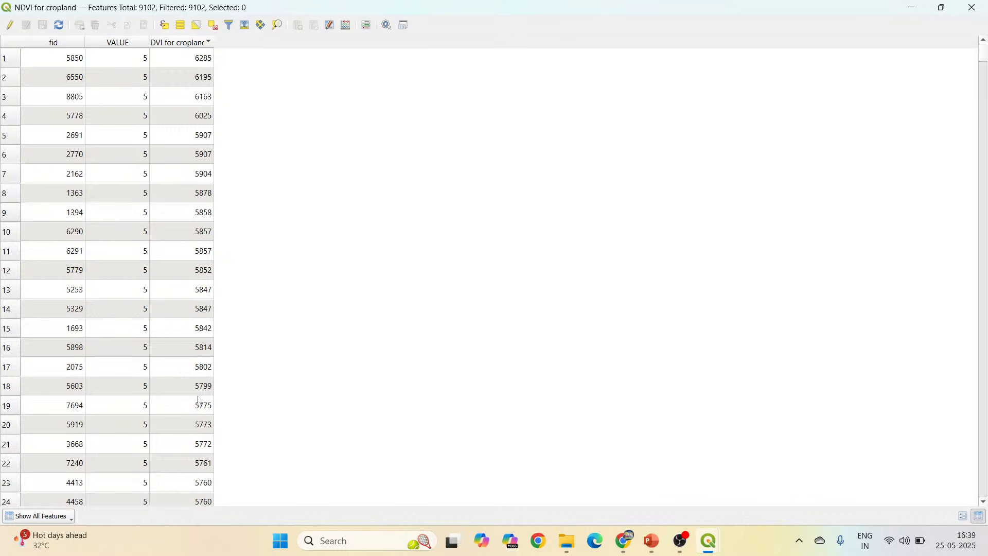
scroll(194, 392, "down", 9)
scroll(194, 392, "up", 9)
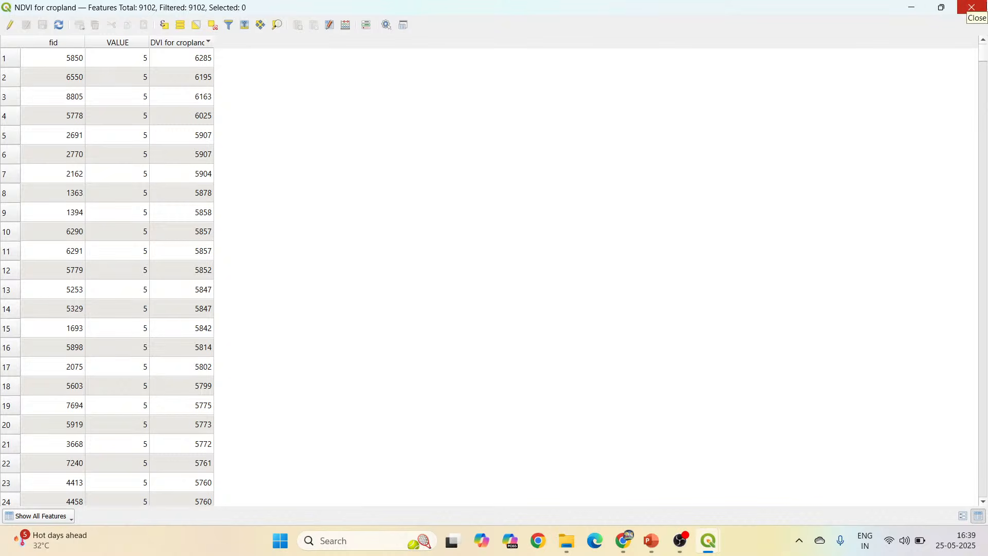
left_click(971, 8)
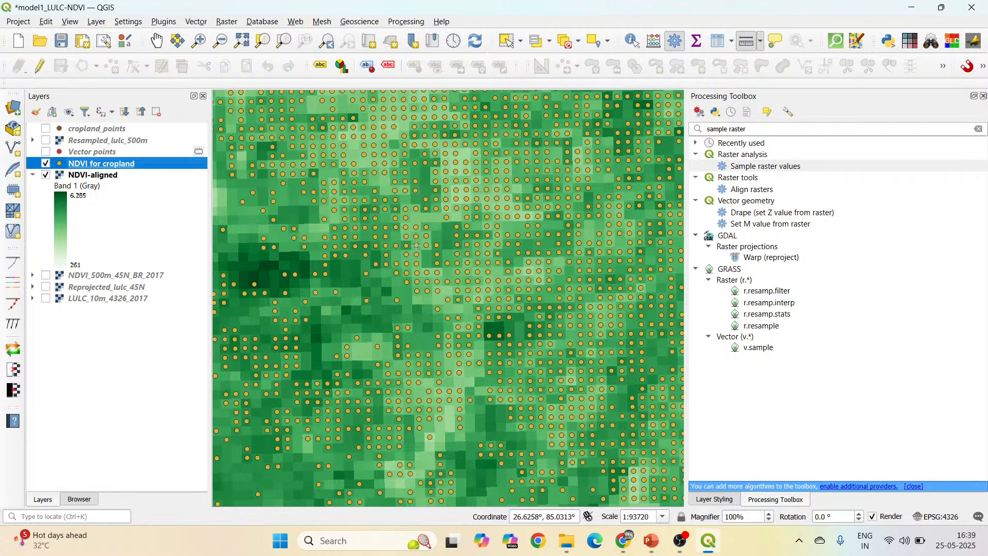
scroll(439, 248, "down", 3)
scroll(389, 248, "up", 1)
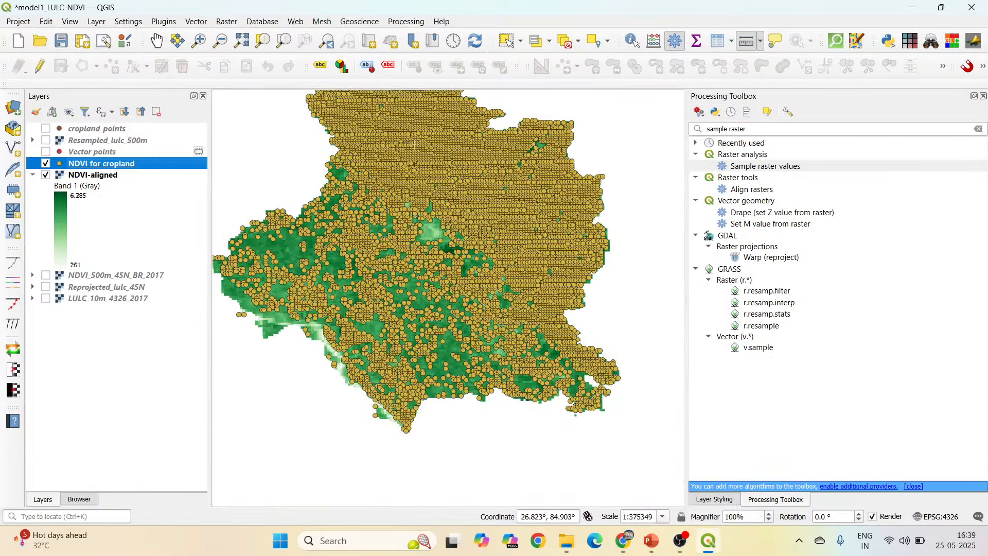
scroll(471, 191, "up", 1)
right_click(140, 165)
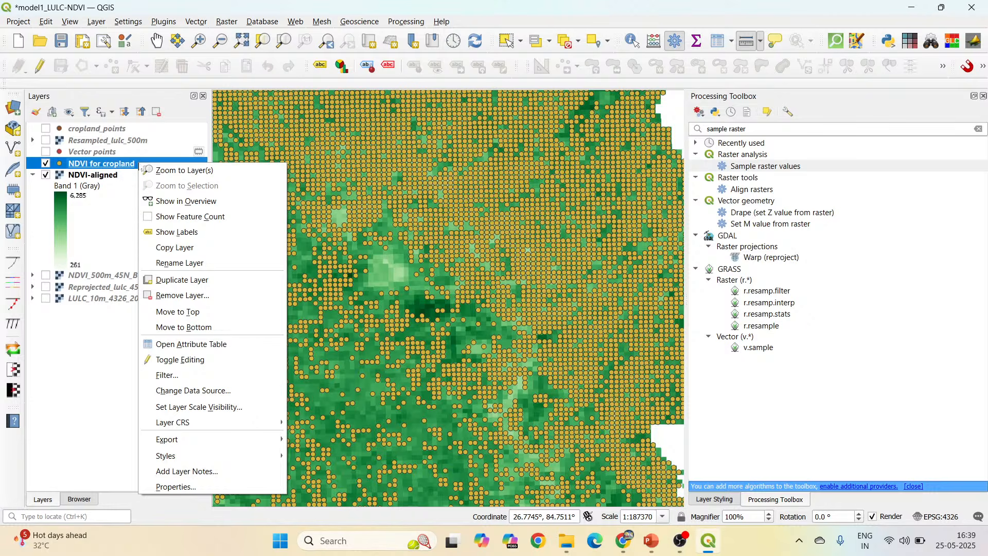
Switch to File Explorer, review the LULC and NDVI rasters for each year in the Dataset folder, and return to QGIS.
left_click(566, 540)
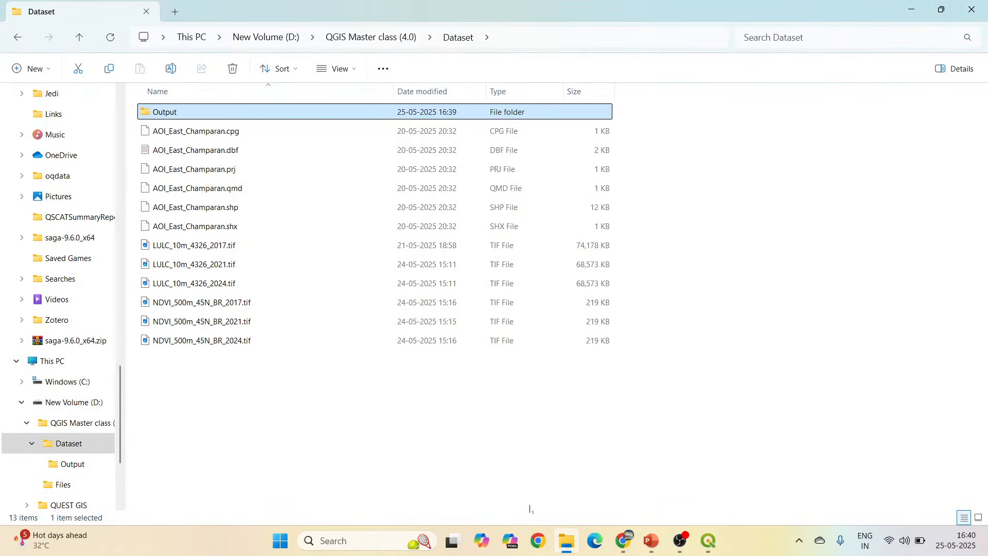
left_click(477, 443)
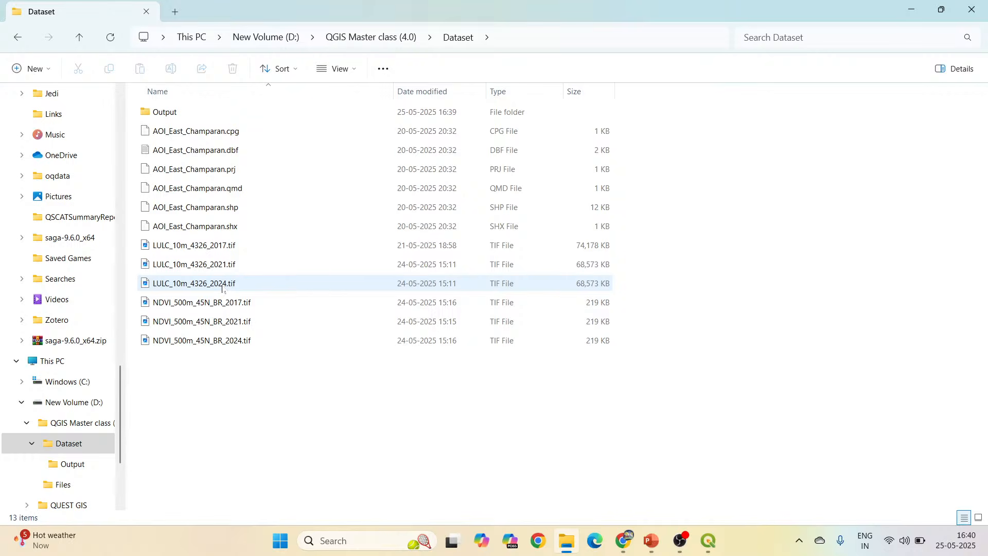
mouse_move(222, 289)
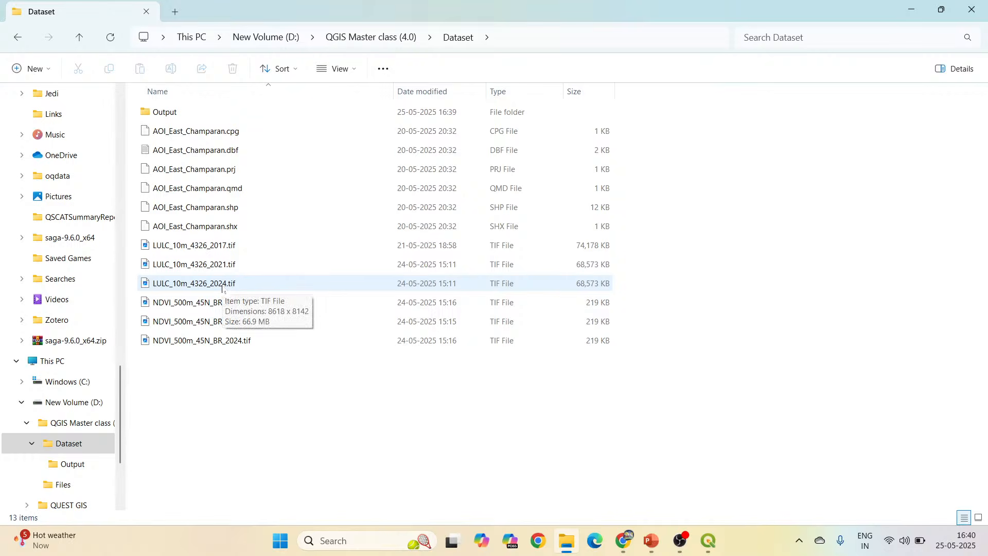
mouse_move(709, 540)
left_click(687, 479)
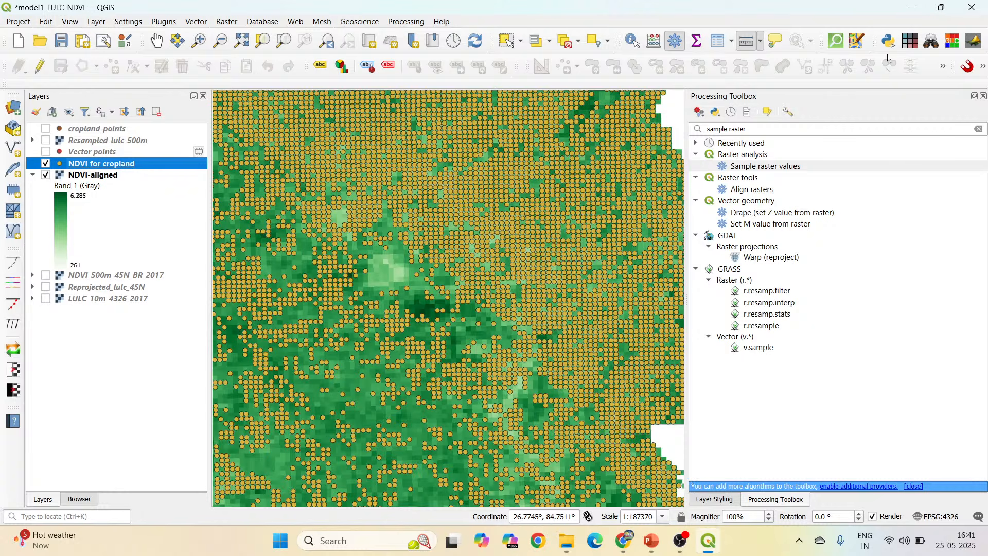
Clear the processing tool search and look through the full list of algorithm groups.
left_click(978, 129)
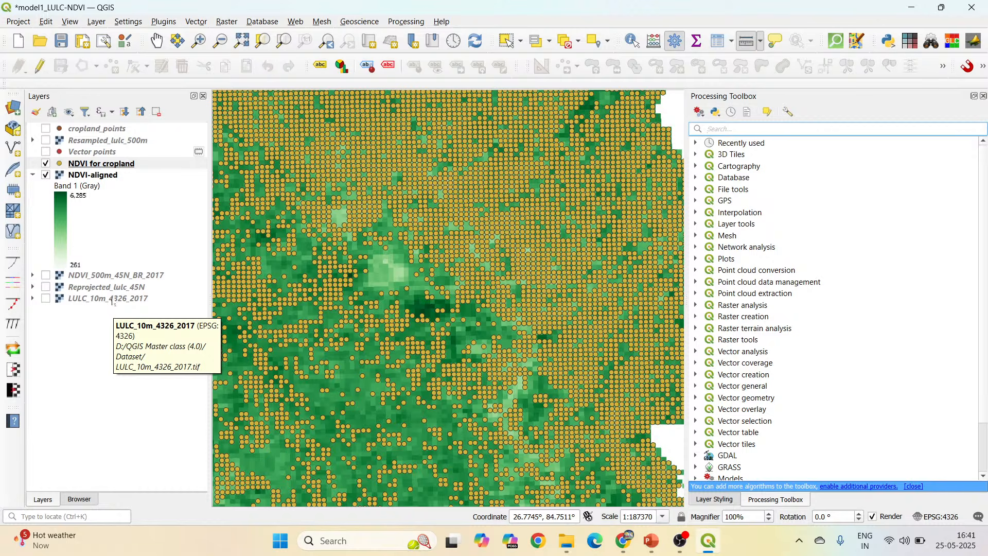
scroll(858, 415, "down", 2)
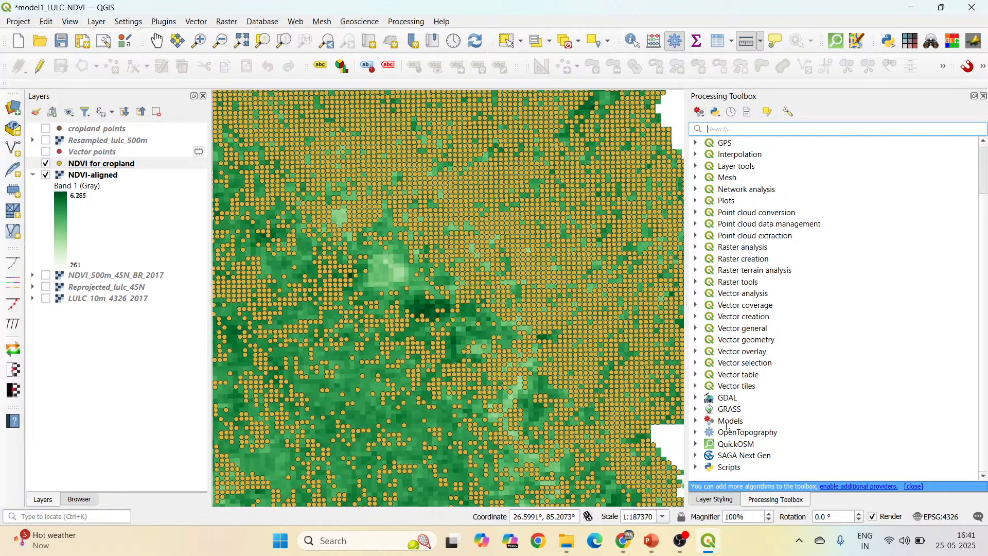
scroll(727, 426, "up", 2)
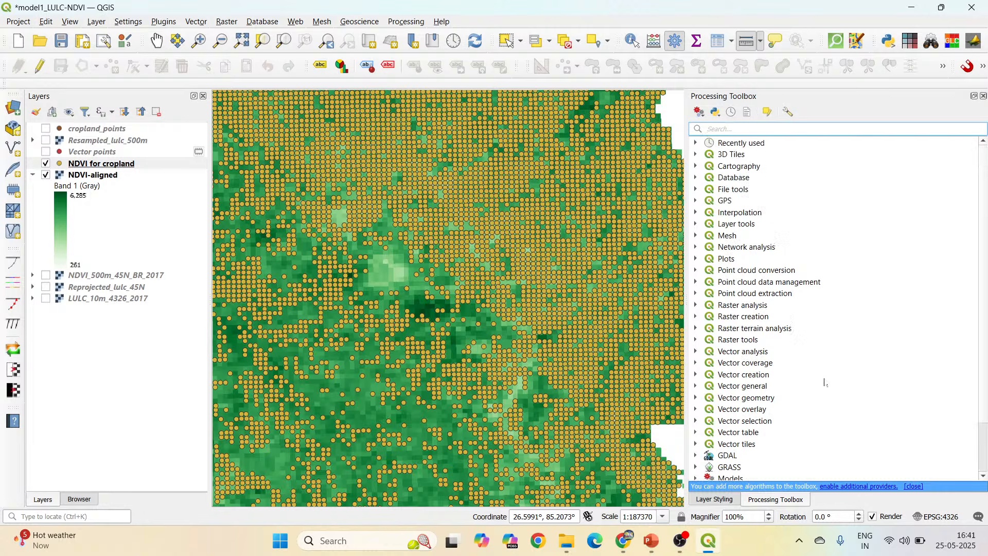
left_click(414, 25)
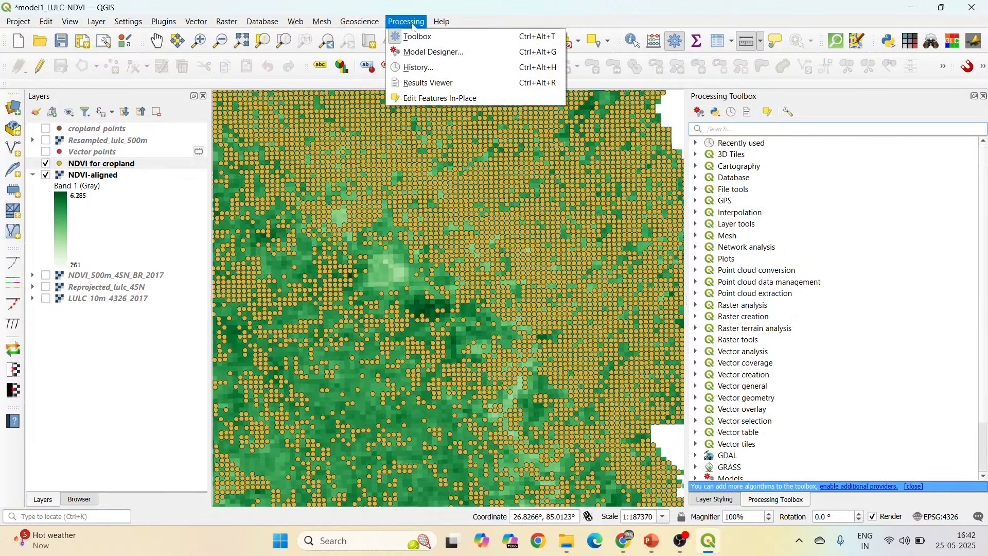
left_click(428, 52)
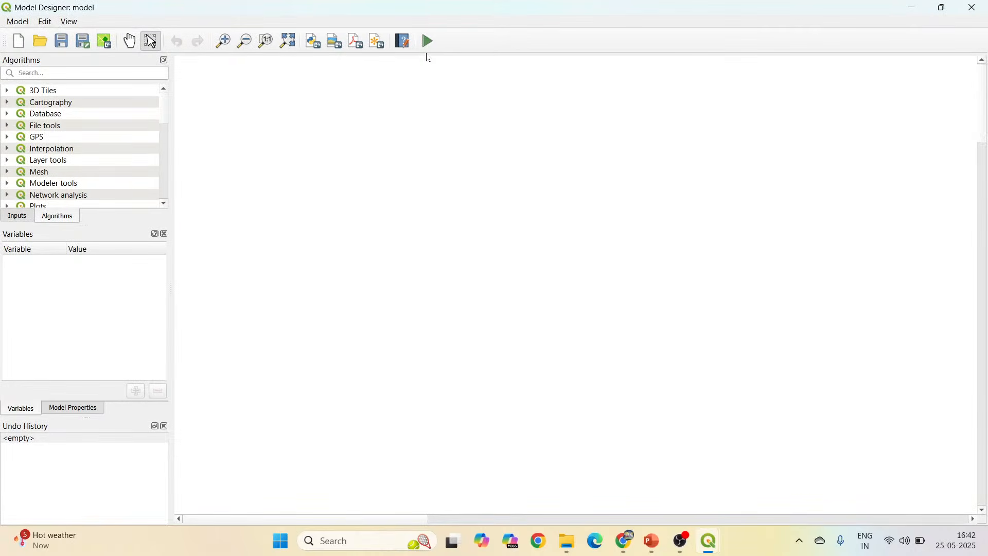
left_click(973, 7)
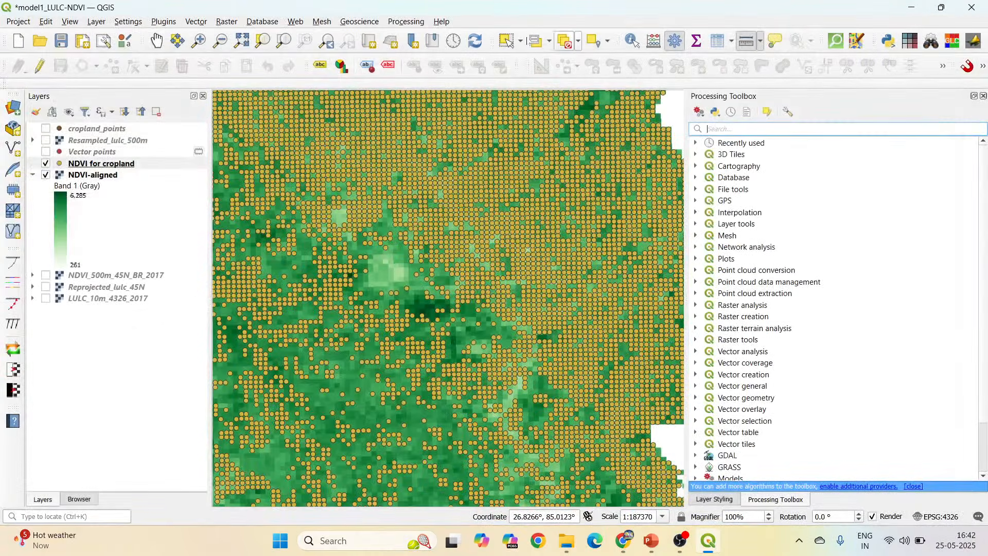
Open an empty Model Designer window and return to the main QGIS project, keeping the designer open.
left_click(407, 24)
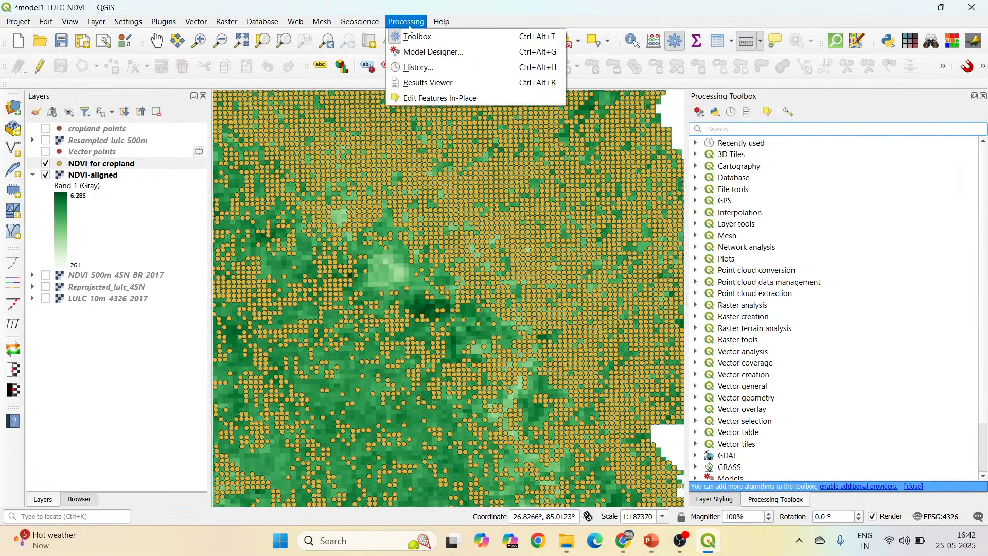
left_click(417, 52)
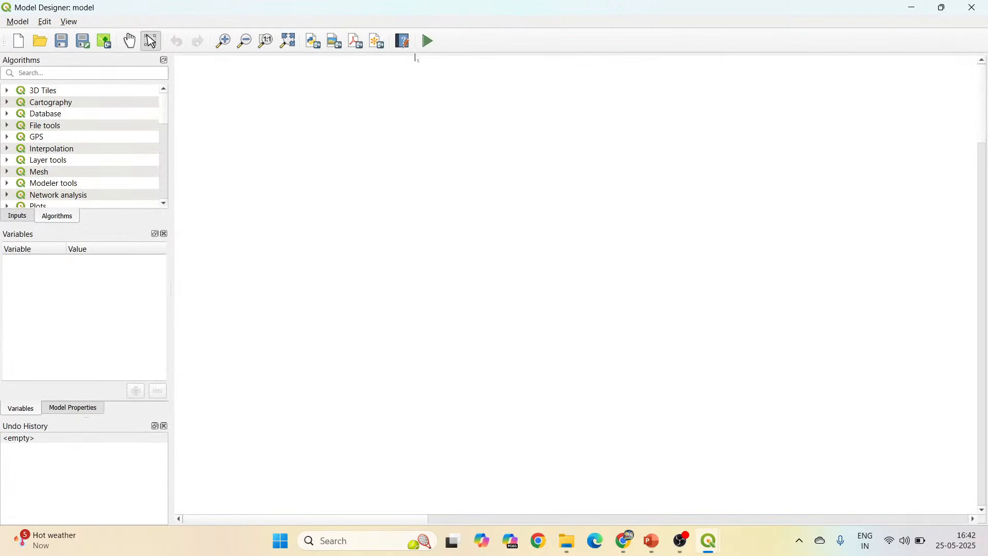
left_click(913, 7)
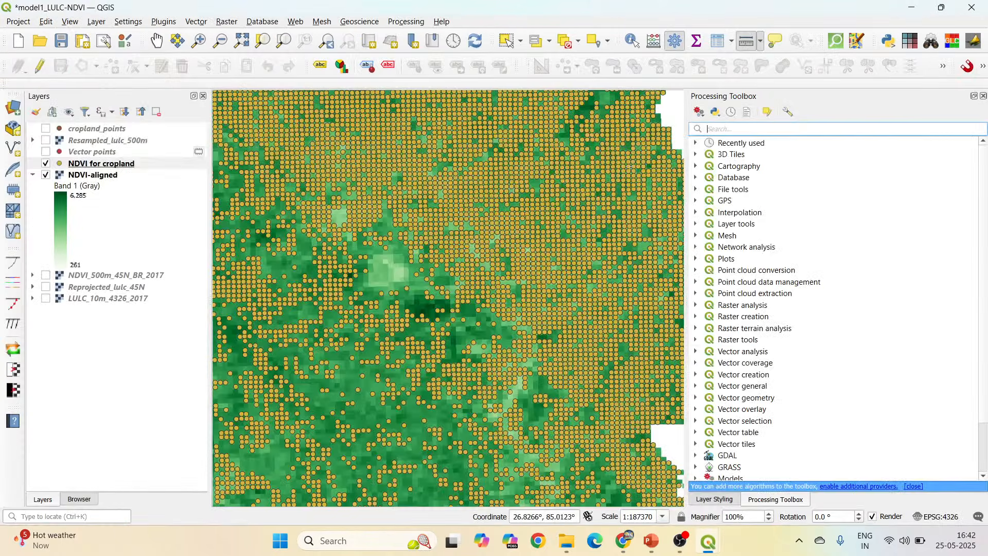
Remove cropland_points, Resampled_lulc_500m, Vector points, NDVI for cropland, NDVI-aligned and Reprojected_lulc_45N from the project.
left_click(116, 288)
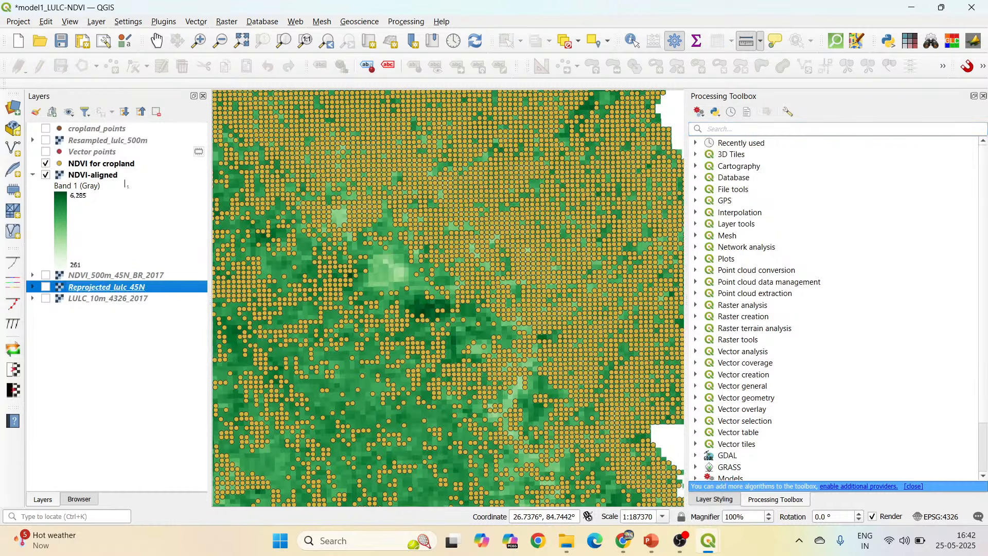
left_click(105, 176, "ctrl")
left_click(109, 164, "ctrl")
left_click(102, 152, "ctrl")
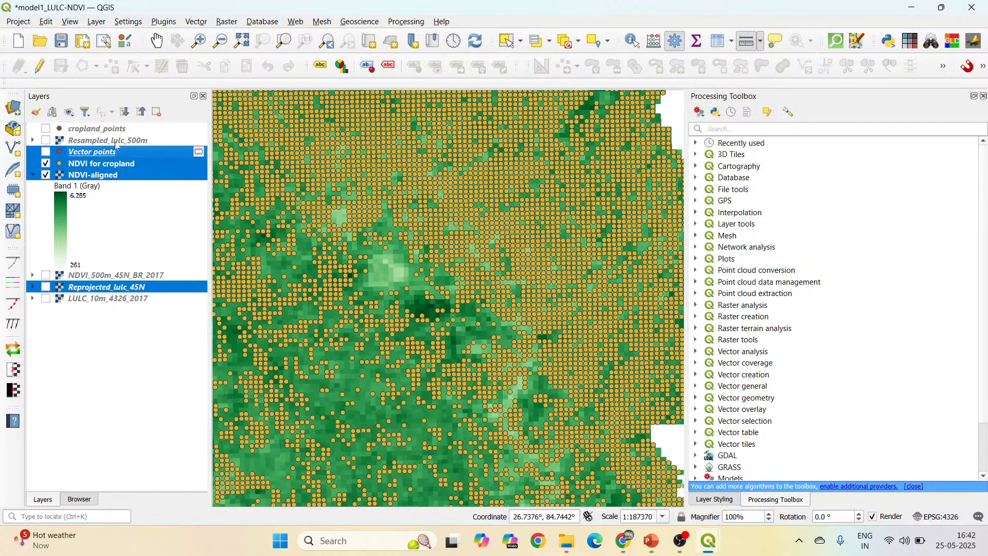
left_click(103, 140, "ctrl")
left_click(100, 129, "ctrl")
right_click(102, 131)
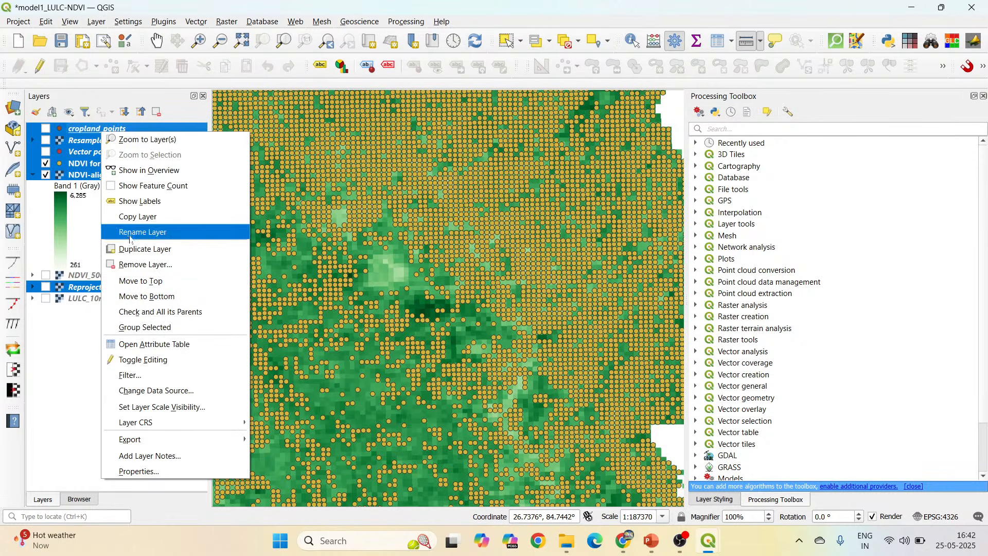
left_click(135, 265)
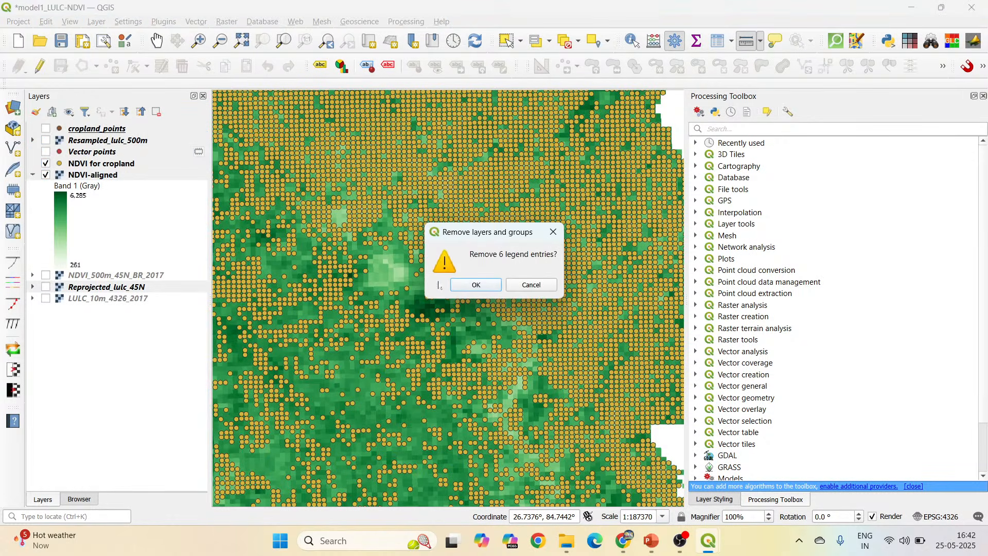
left_click(469, 284)
Show the NDVI_500m_45N_BR_2017 and LULC_10m_4326_2017 layers, and switch to the Model Designer window.
left_click(46, 128)
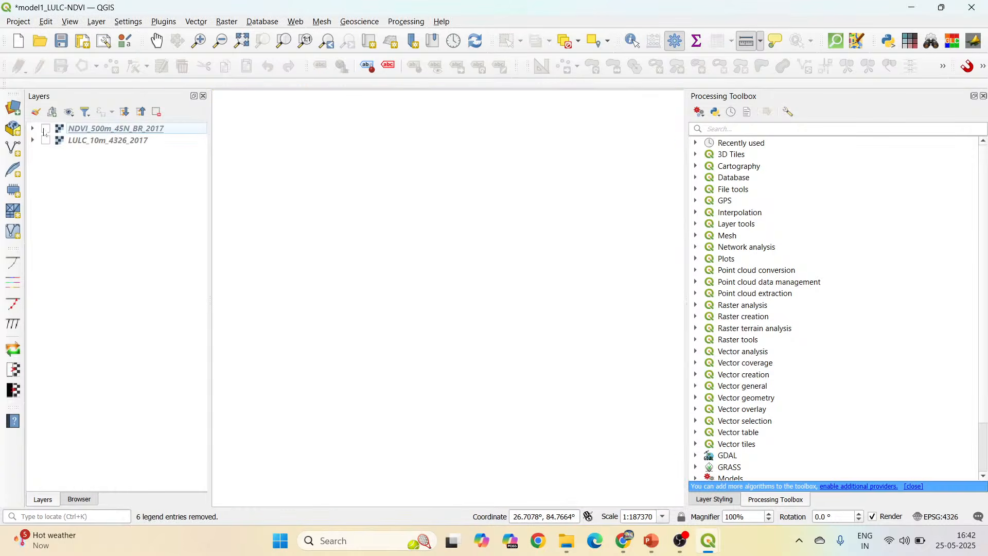
left_click(46, 141)
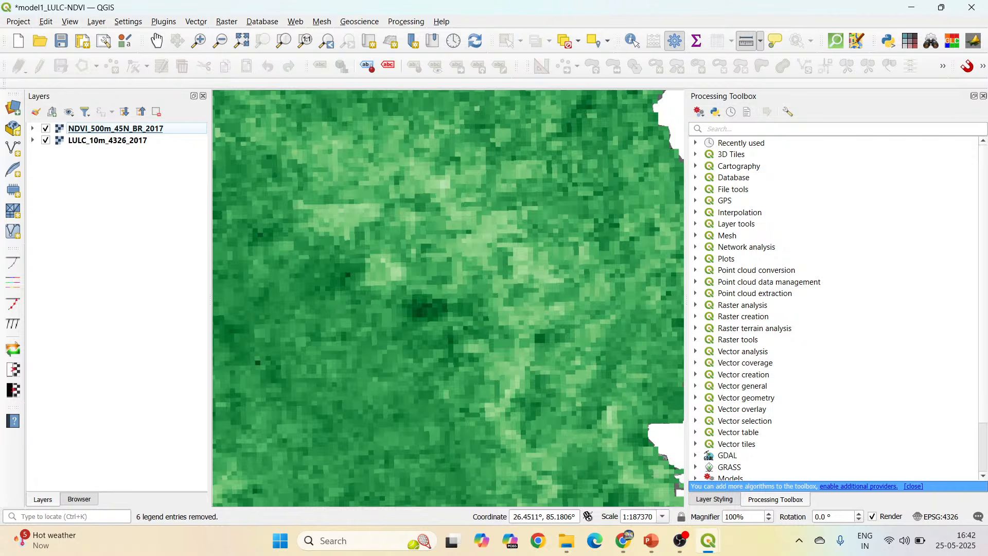
mouse_move(715, 541)
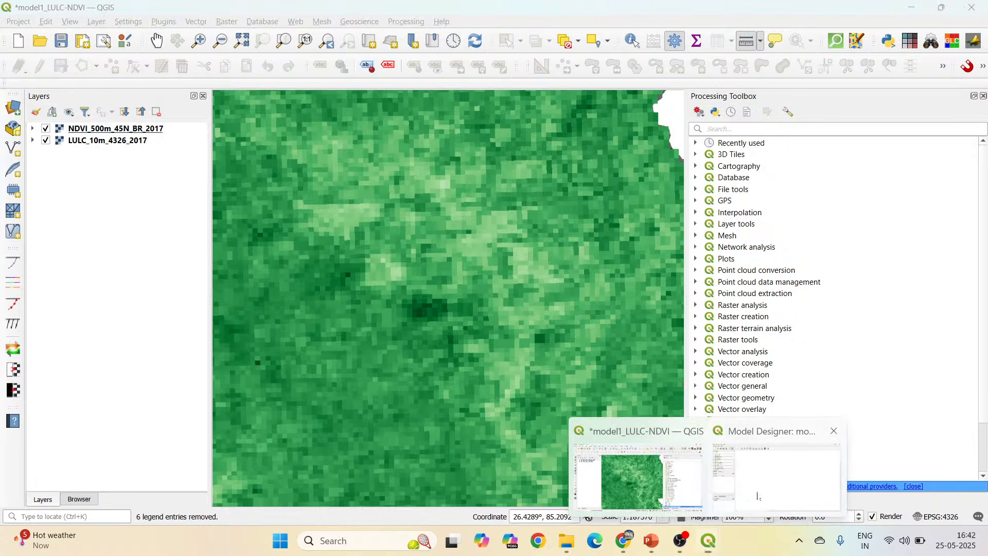
left_click(738, 507)
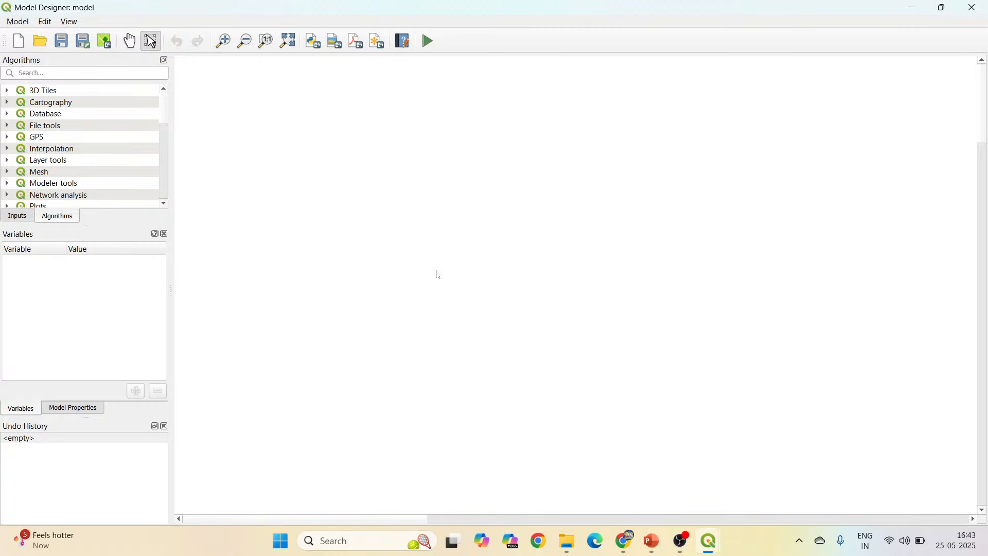
Add a mandatory raster layer input described as Raster and place it in the upper-left area of the model canvas.
left_click(14, 217)
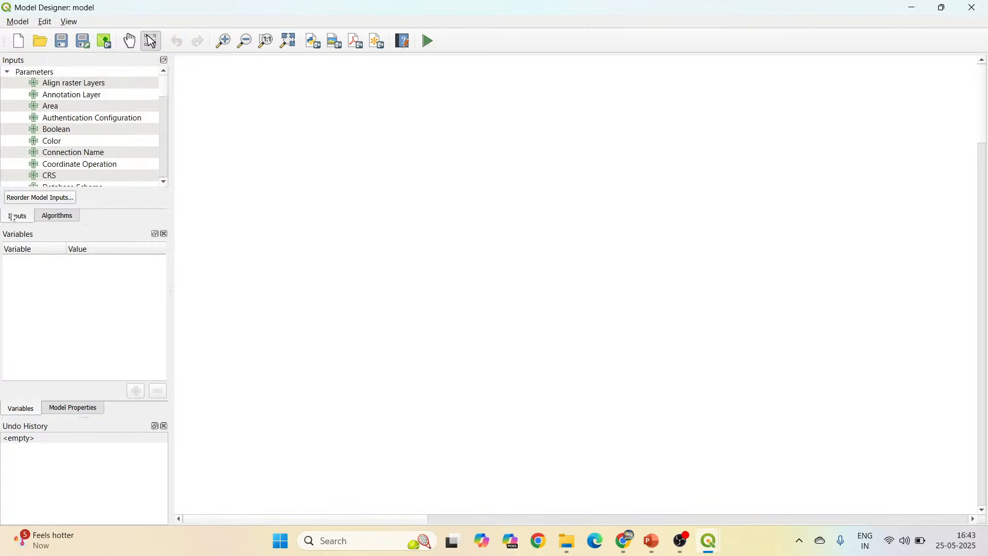
left_click(68, 220)
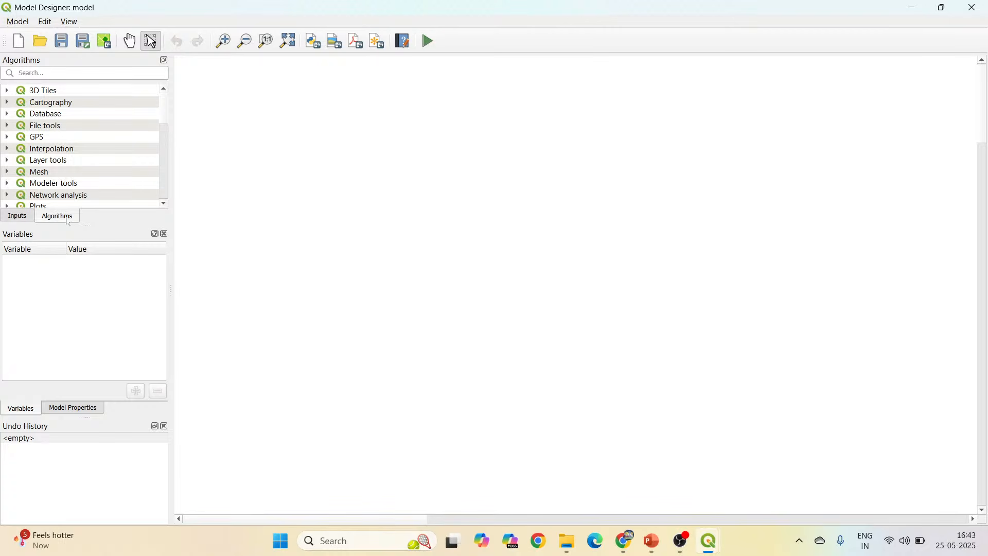
left_click(18, 217)
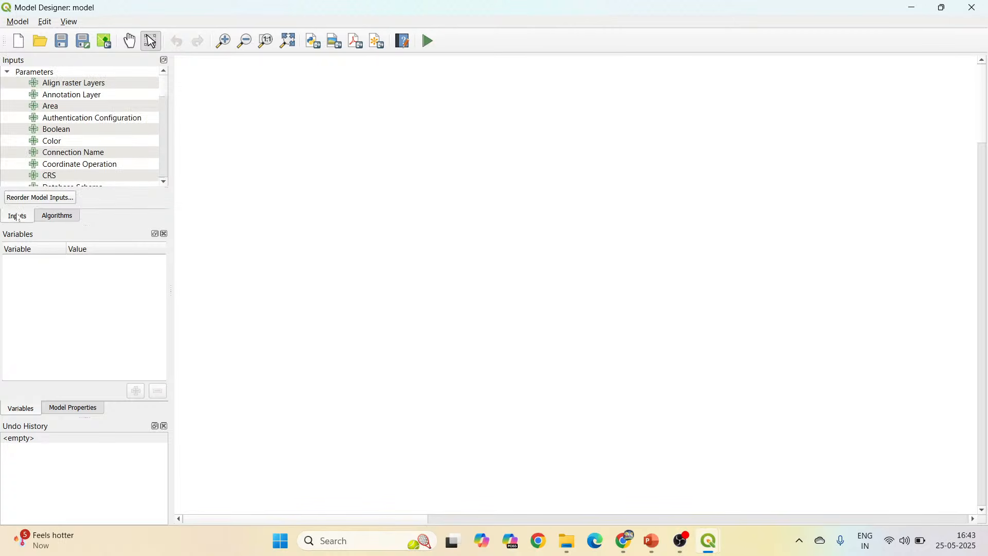
scroll(65, 166, "down", 10)
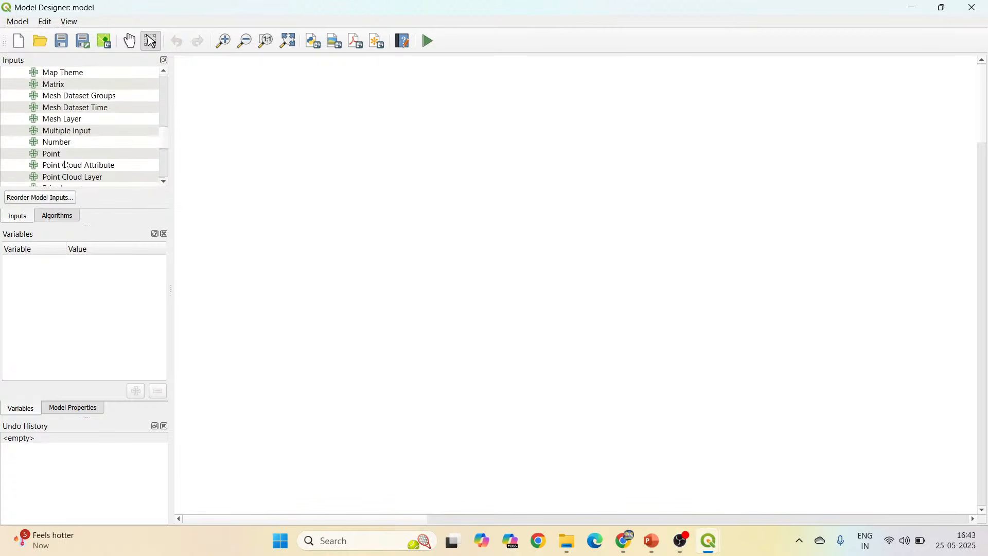
scroll(66, 165, "down", 2)
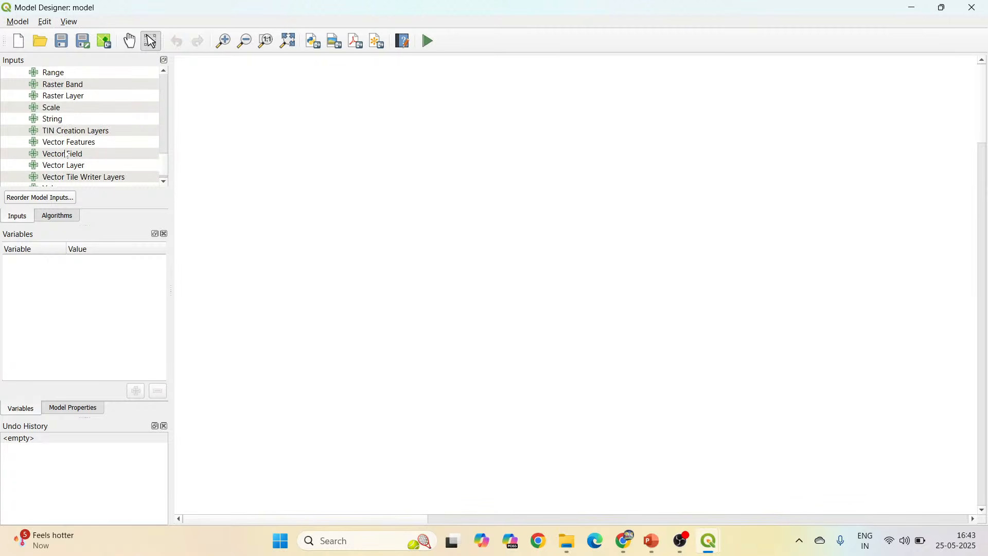
left_click(75, 101)
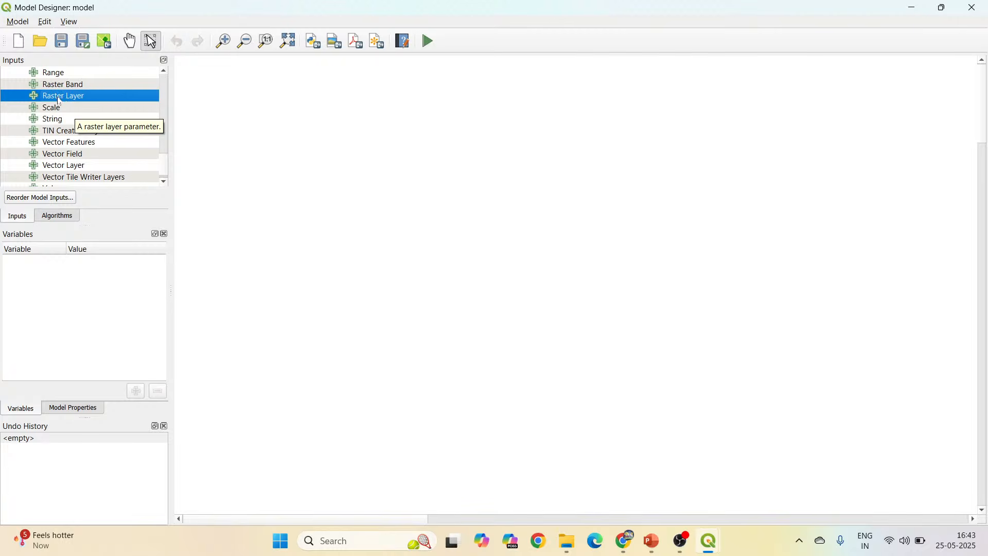
left_click_drag(54, 101, 408, 100)
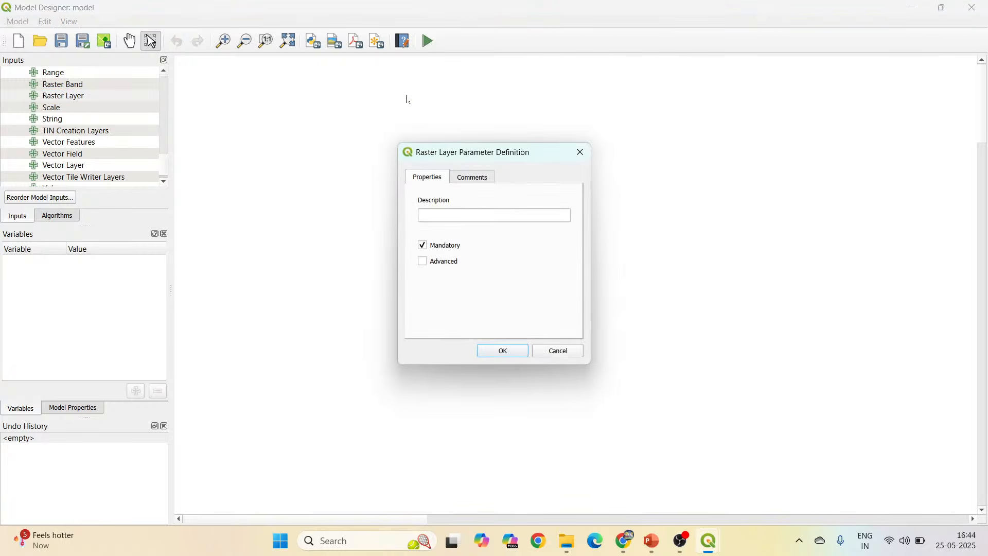
left_click(431, 215)
type("Raster")
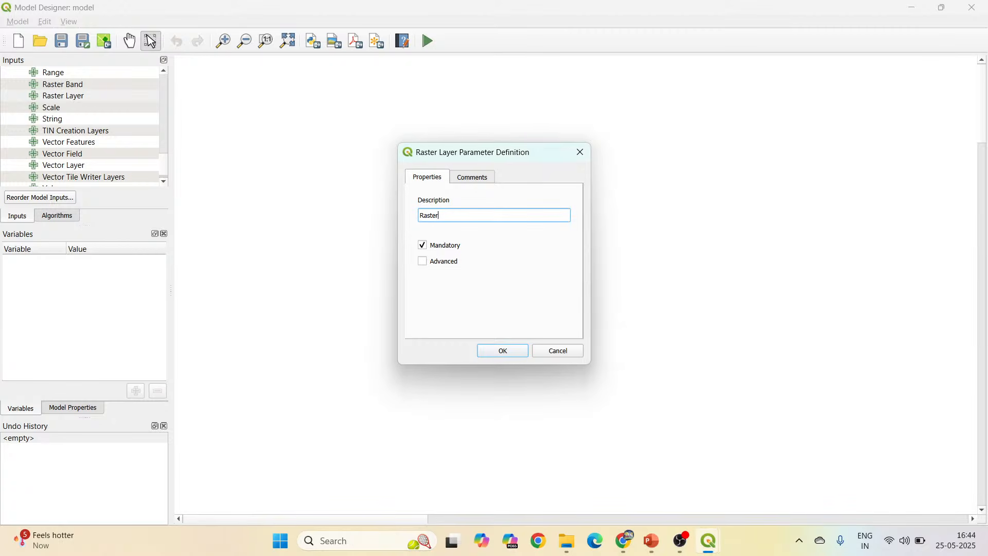
left_click(502, 352)
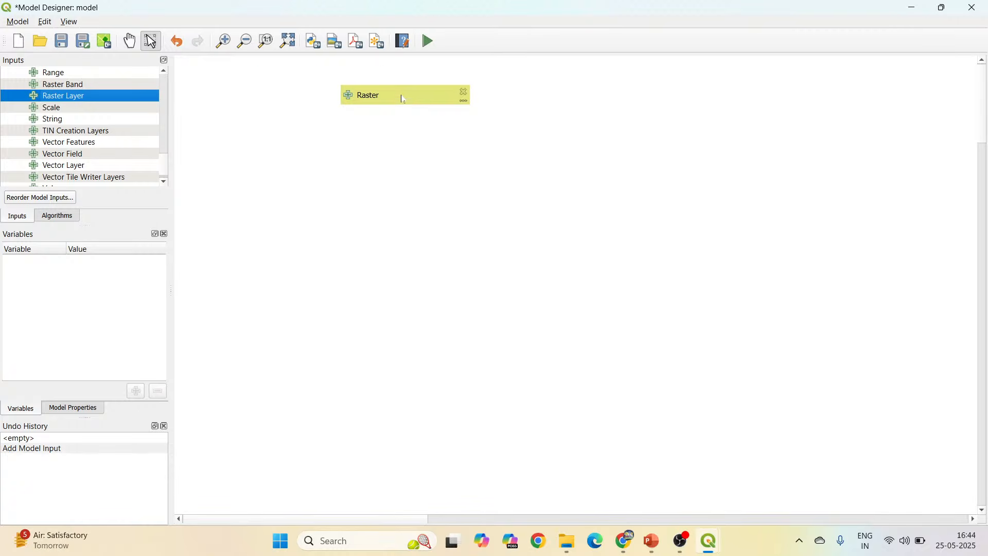
left_click_drag(402, 94, 282, 82)
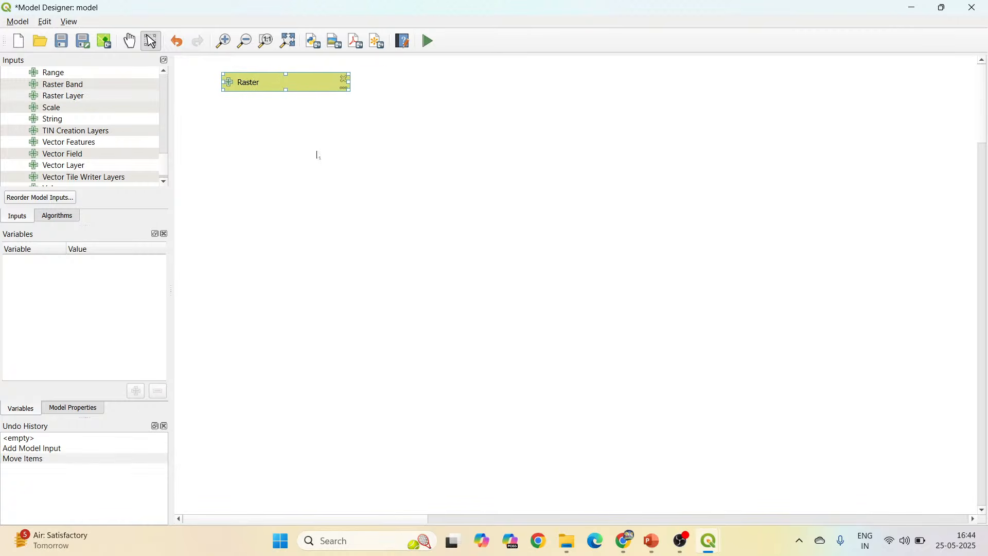
Review the Steps involved slide in PowerPoint and the main QGIS project, and return to the Model Designer window.
mouse_move(651, 543)
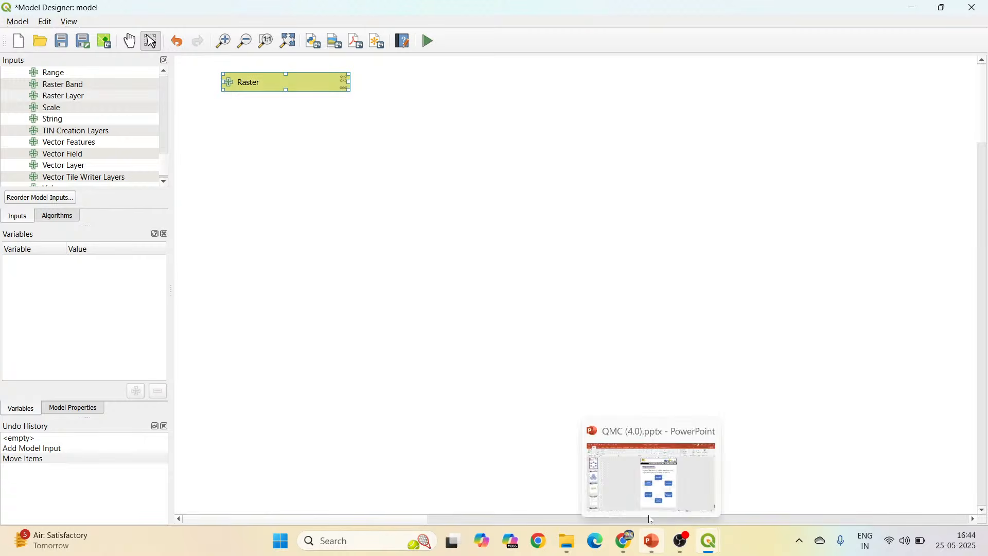
left_click(651, 477)
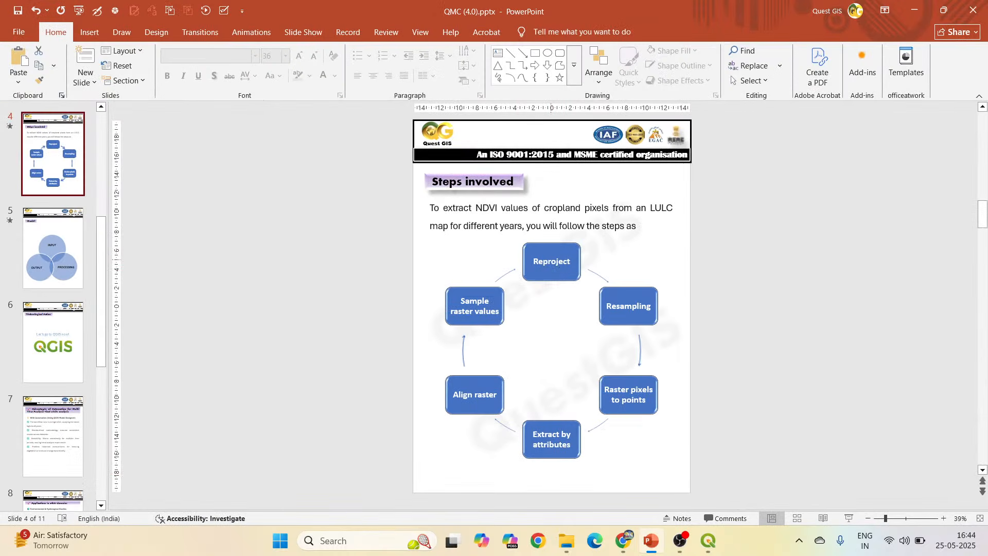
left_click(554, 270)
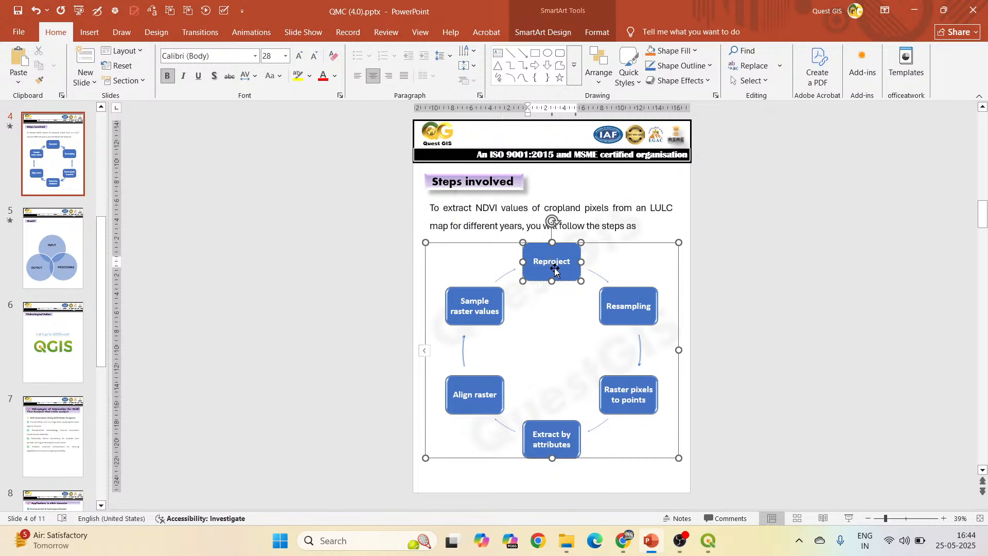
mouse_move(709, 540)
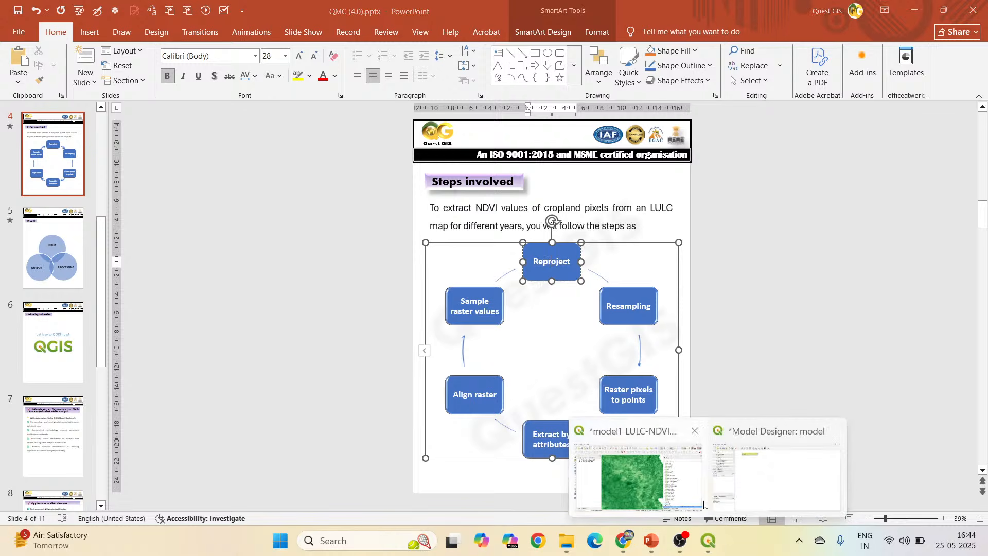
left_click(774, 476)
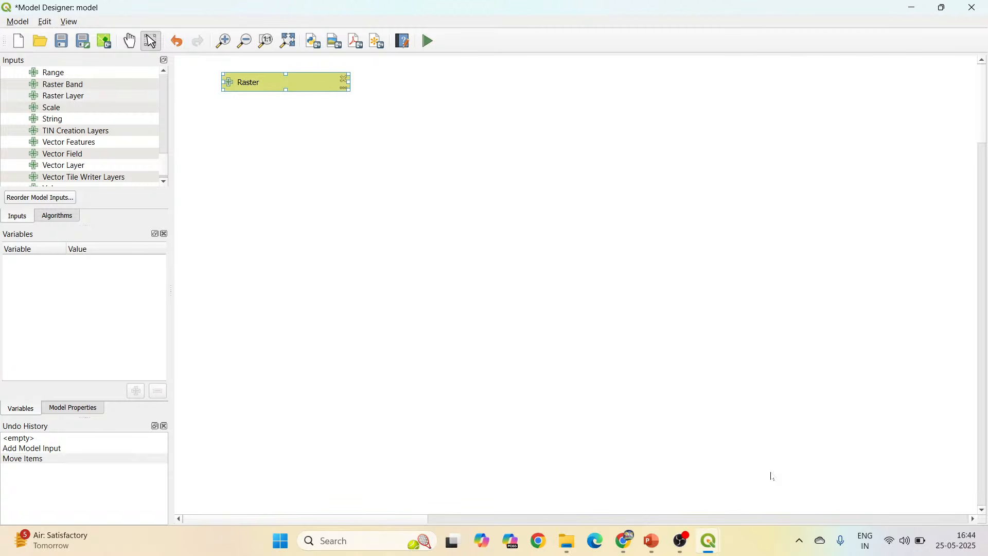
mouse_move(709, 540)
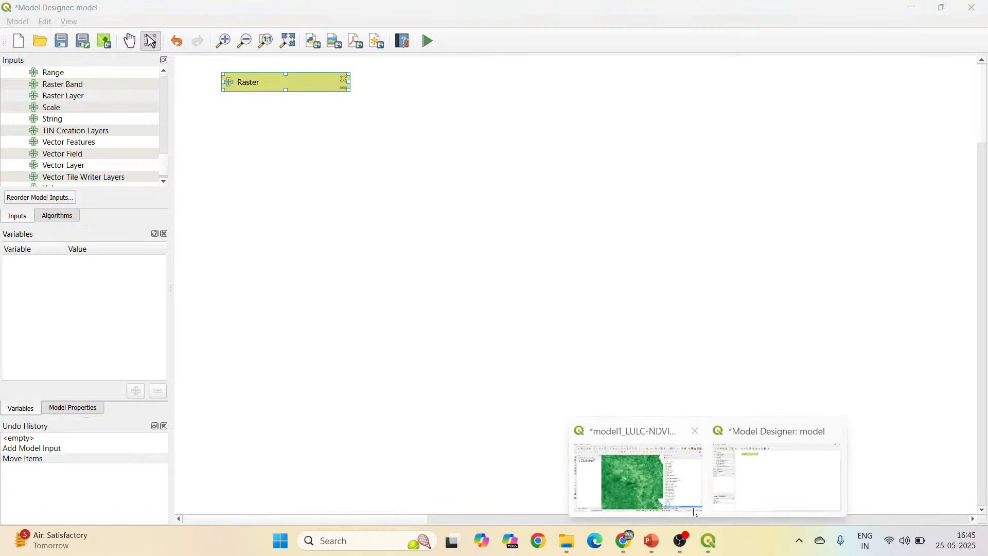
left_click(669, 489)
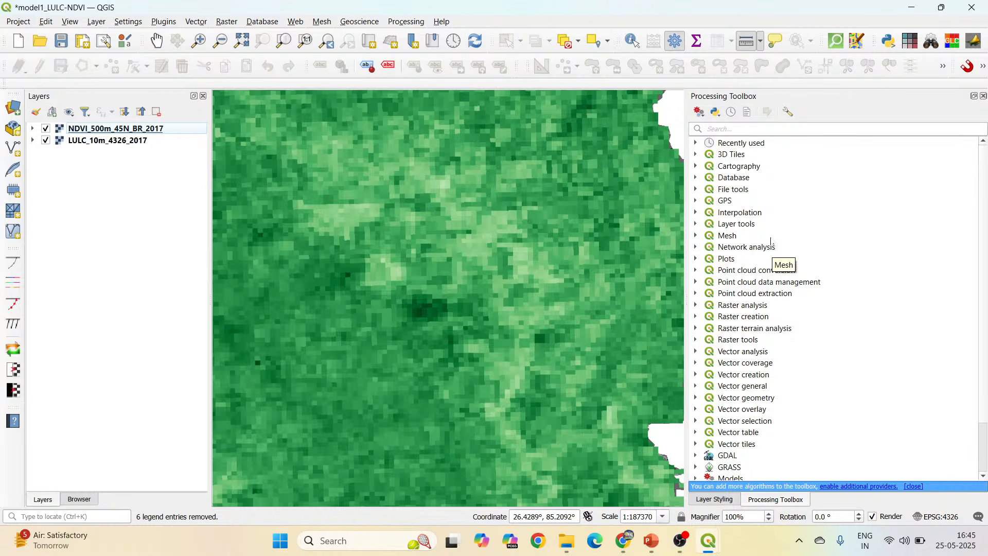
mouse_move(708, 540)
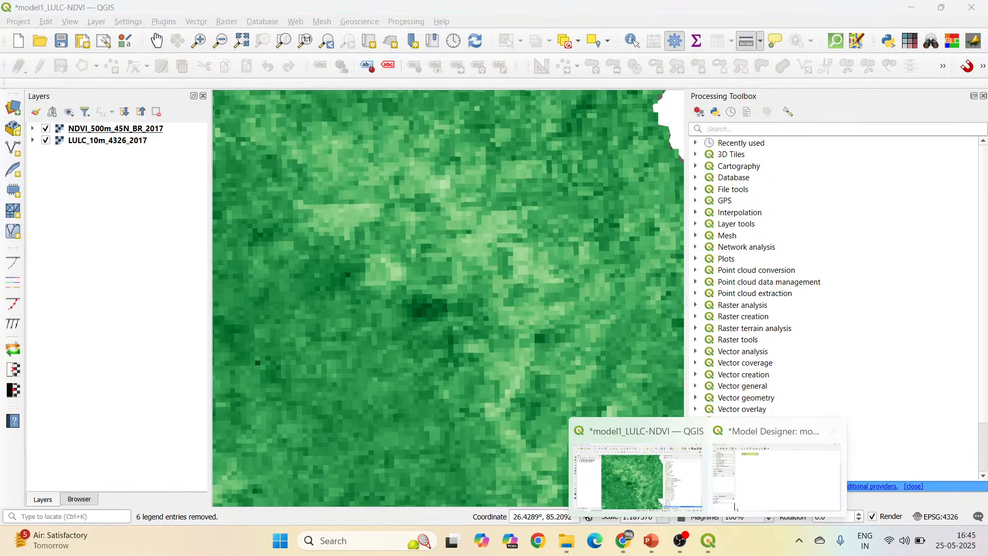
left_click(748, 489)
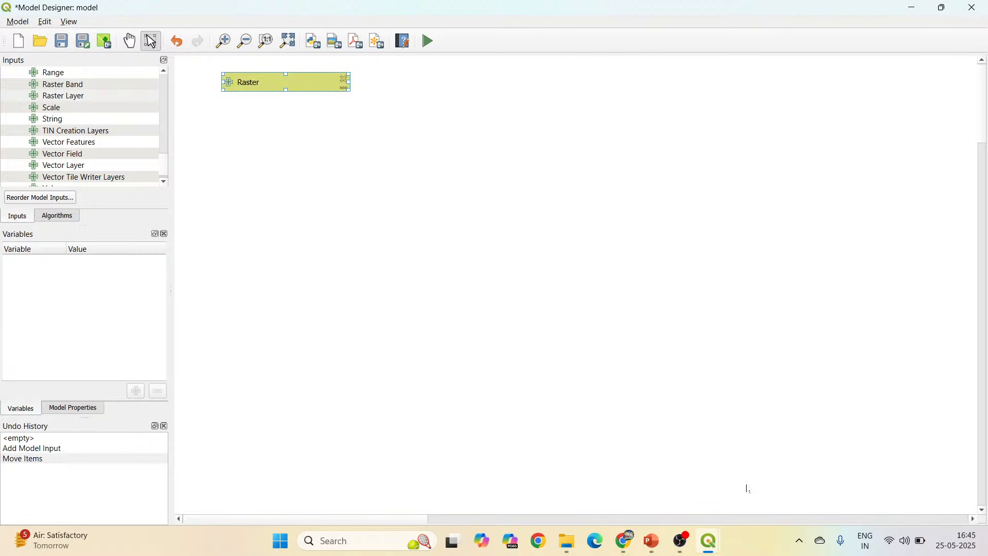
Find the GDAL Warp (reproject) algorithm and place it on the canvas beside the Raster input, with its settings open.
left_click(58, 217)
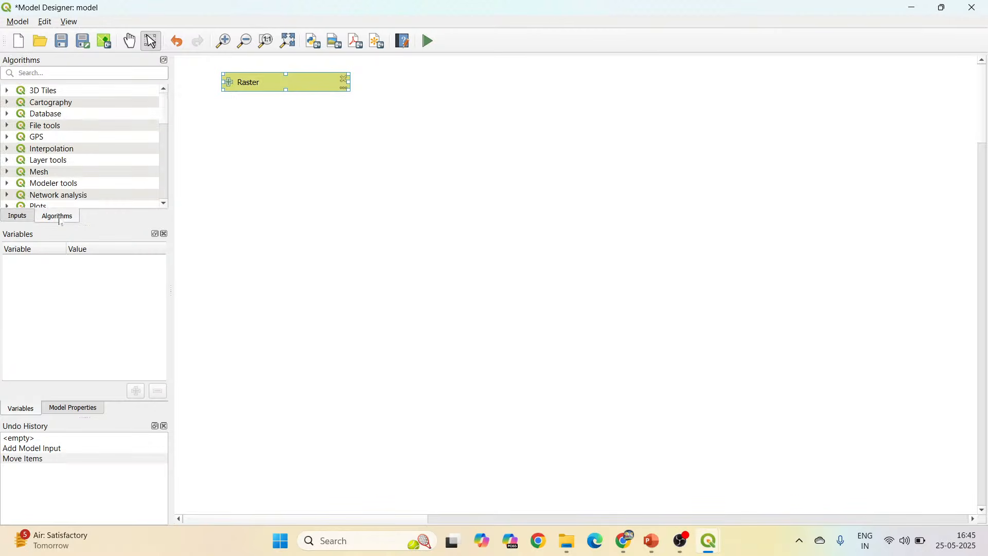
left_click(19, 73)
type("rep")
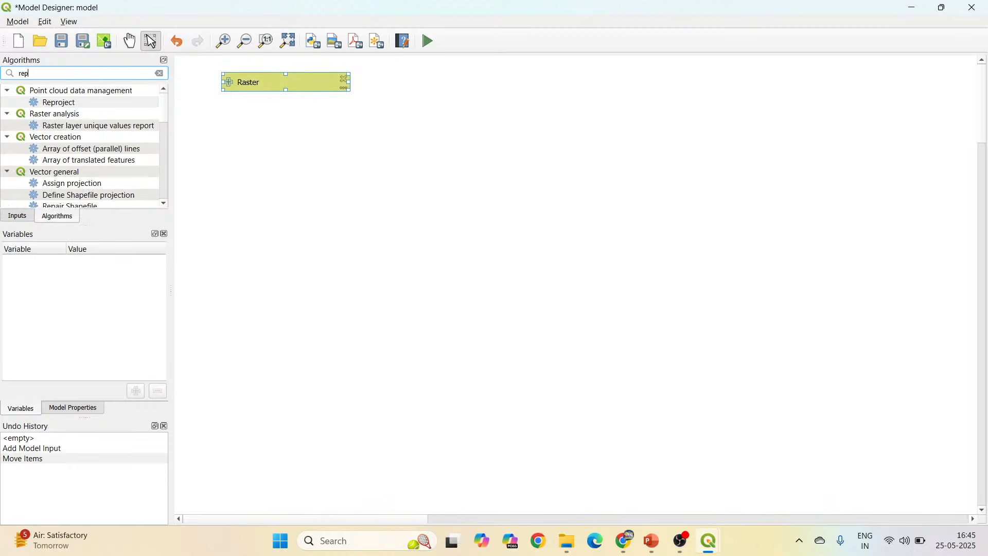
type("roject")
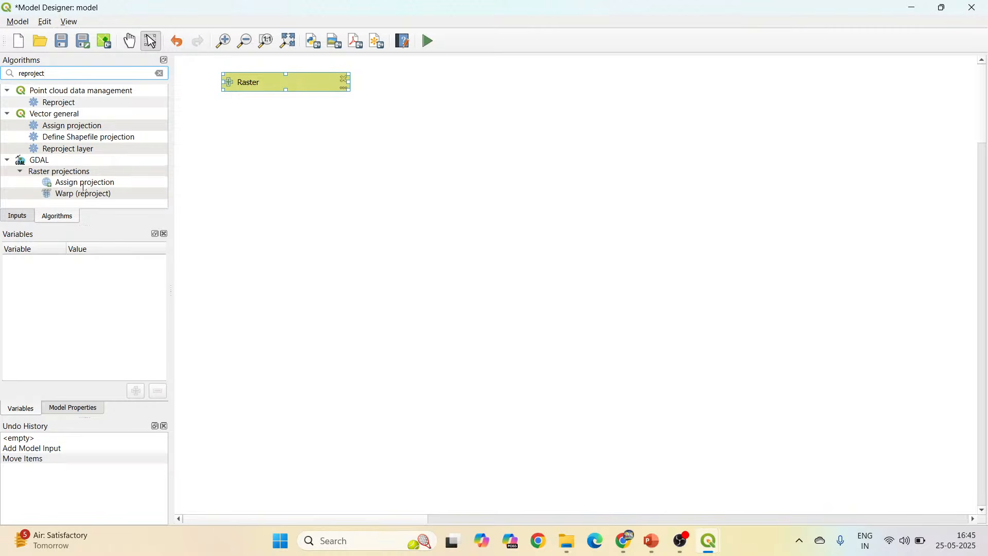
left_click(111, 194)
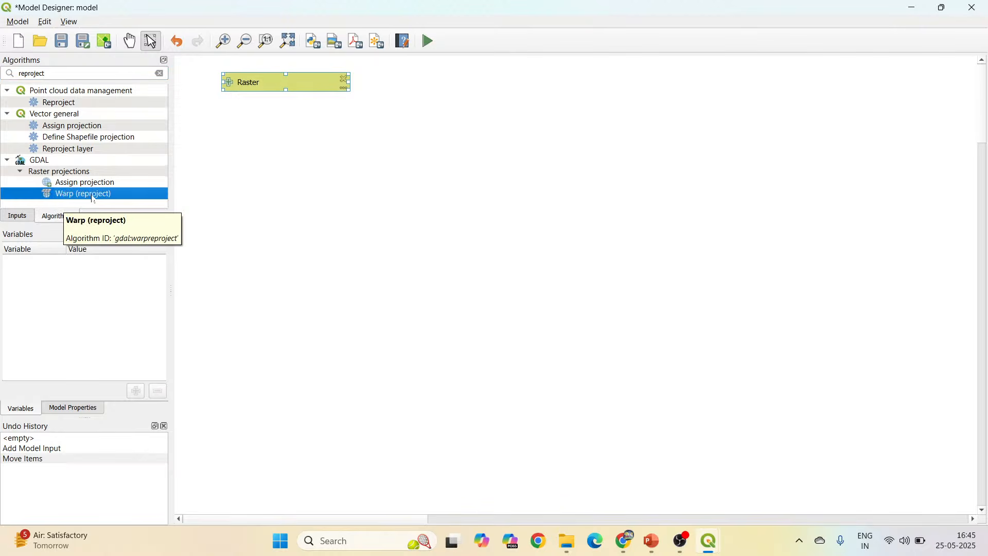
left_click_drag(78, 196, 441, 123)
left_click_drag(365, 18, 624, 21)
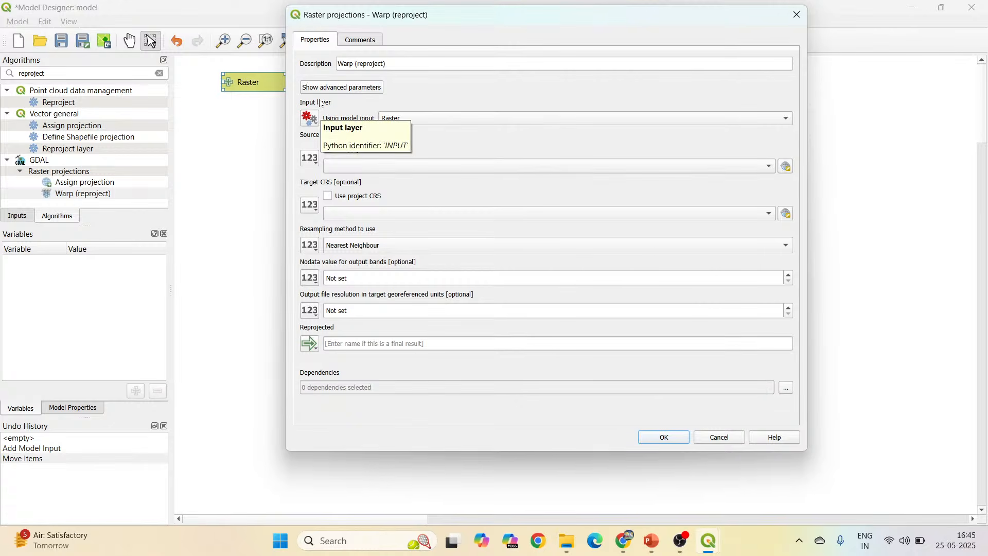
left_click_drag(412, 20, 564, 43)
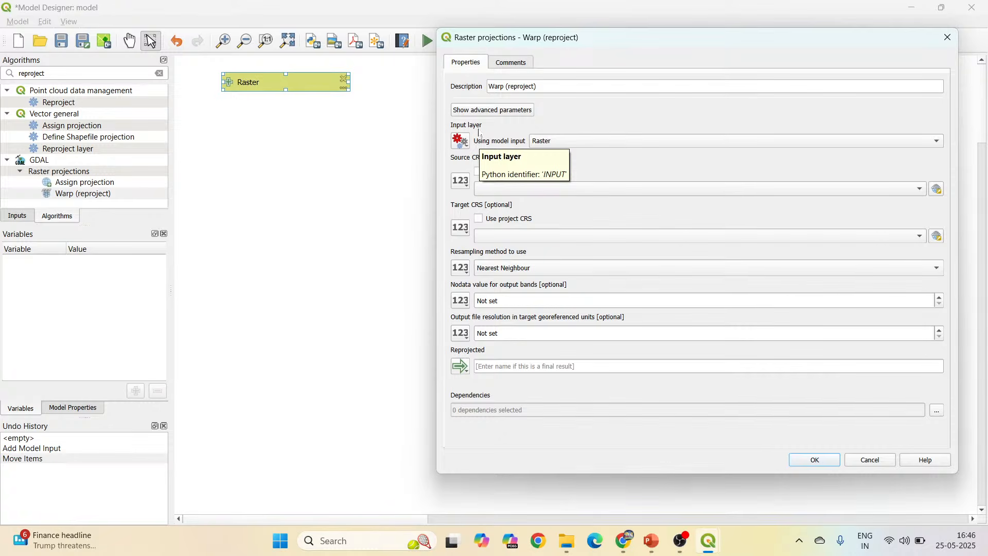
left_click(462, 146)
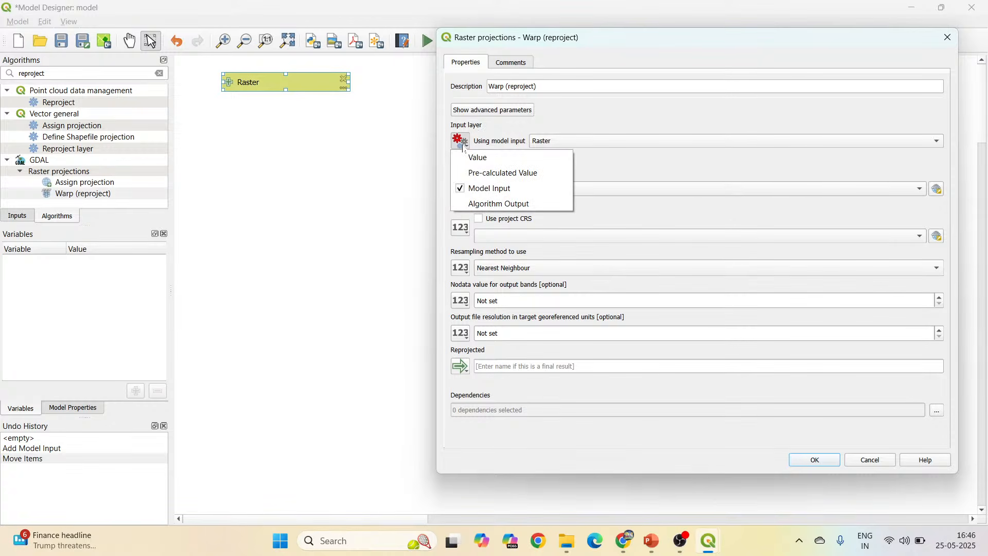
left_click(494, 204)
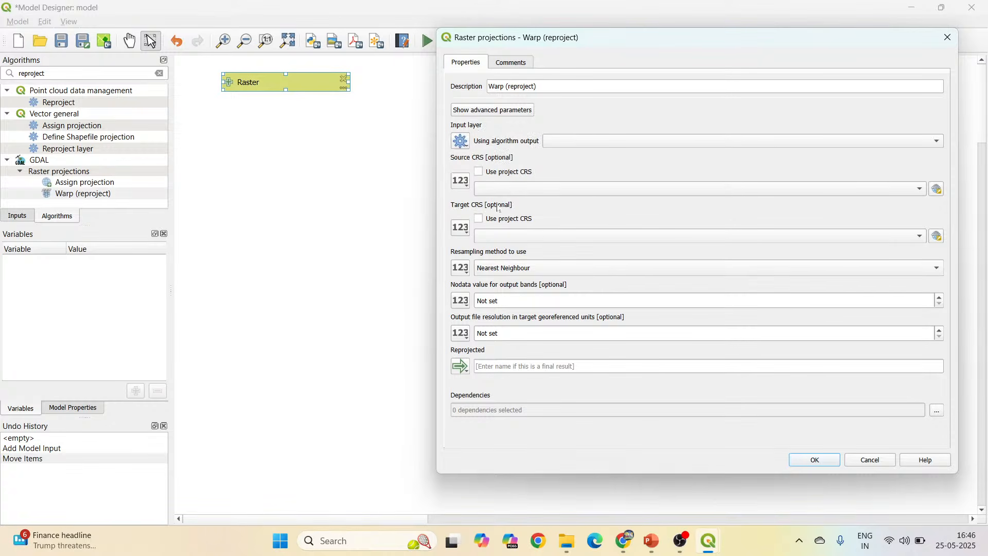
left_click(465, 145)
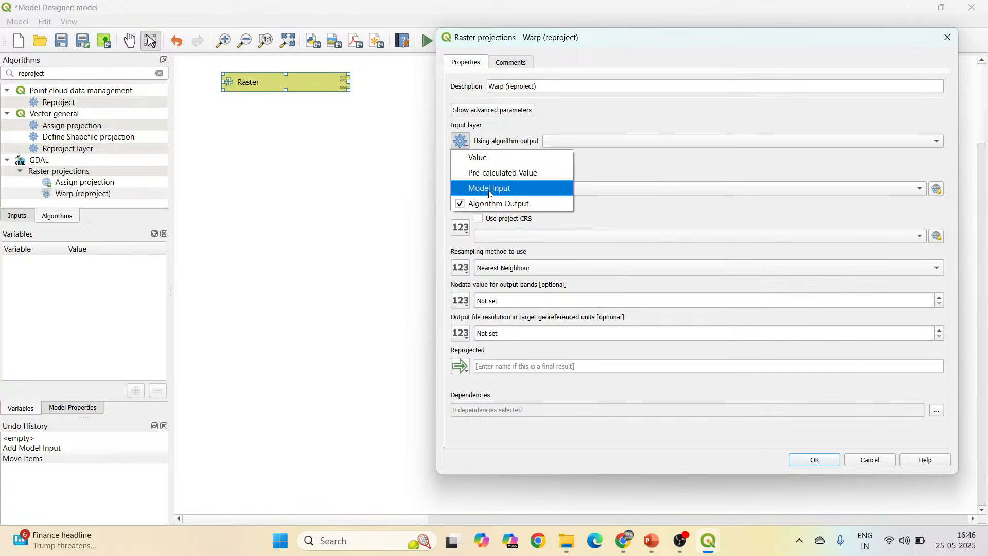
left_click(492, 190)
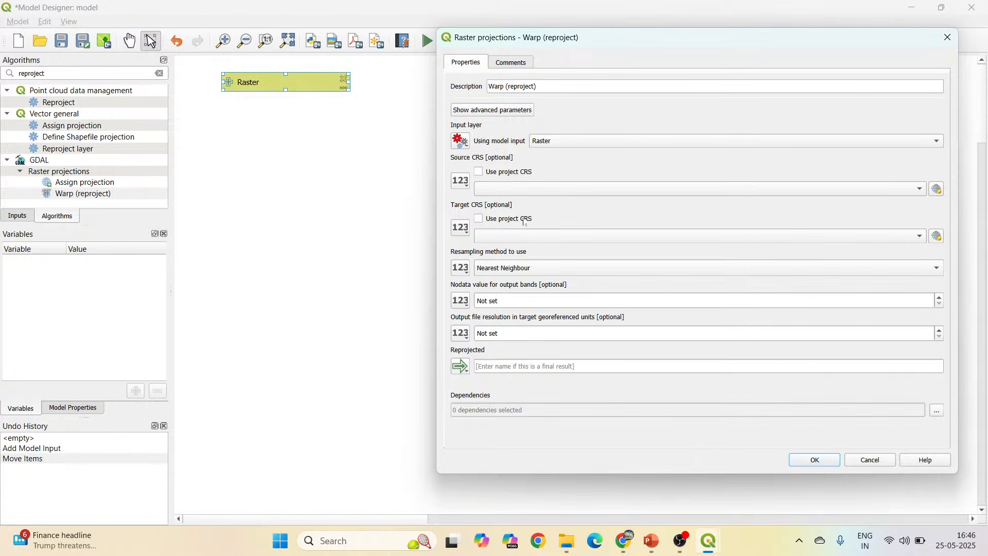
Set the Warp target CRS to EPSG:32645 - WGS 84 / UTM zone 45N, name the output Reprojected_lulc_45N, and accept the settings.
left_click(528, 237)
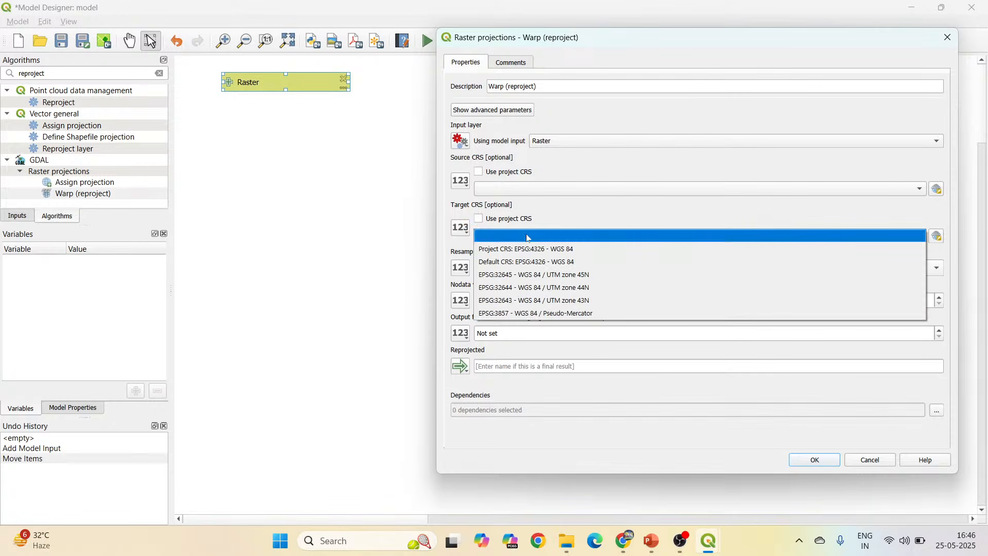
left_click(526, 277)
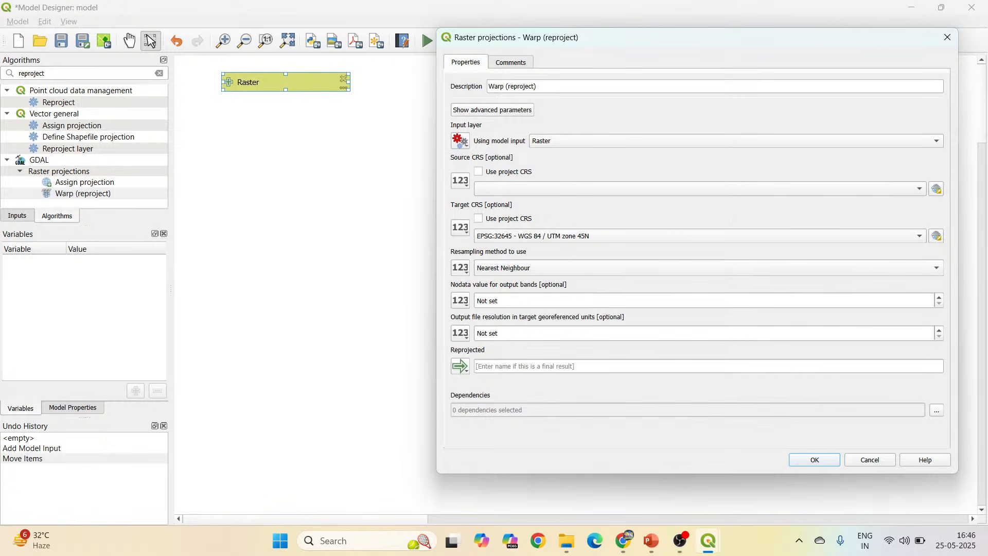
left_click(709, 365)
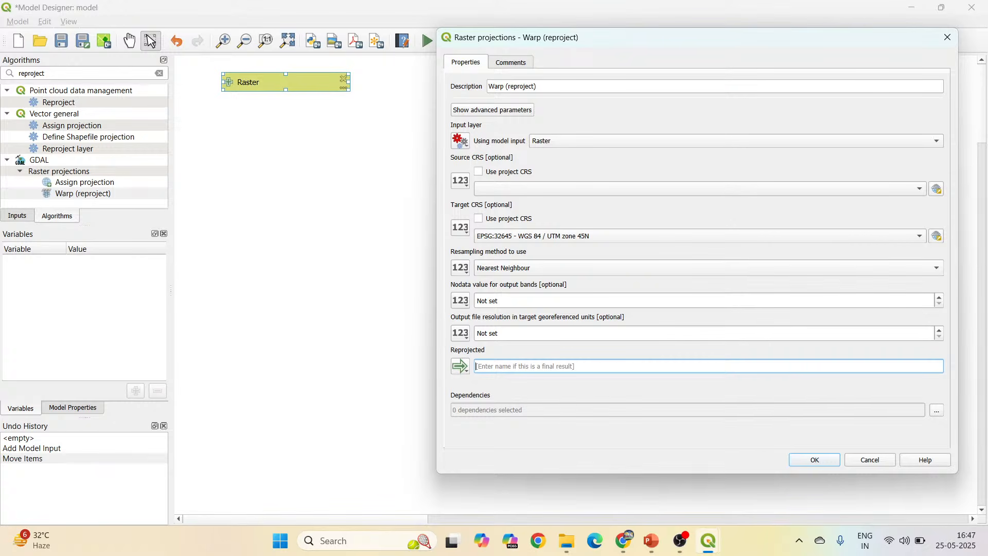
type("Reprojected_lulc_45N")
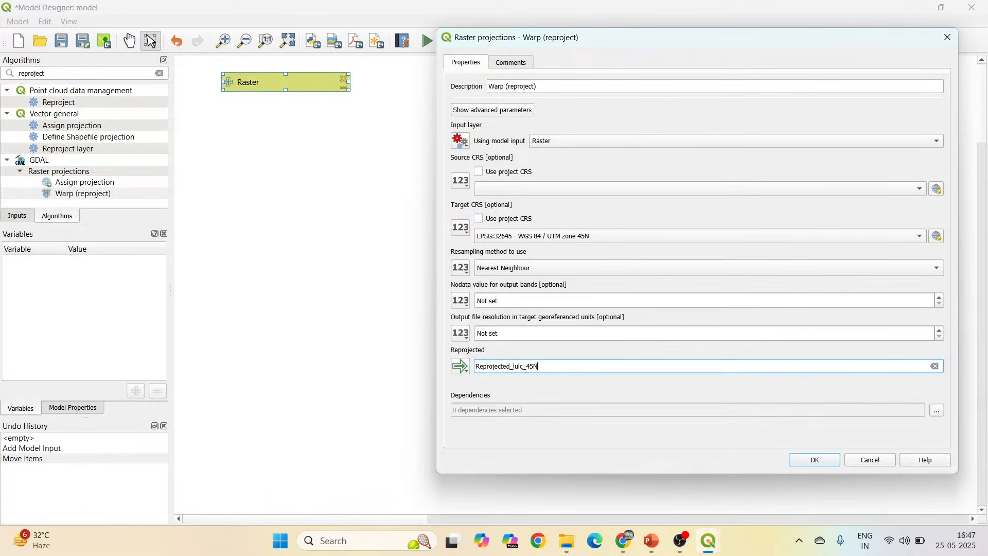
left_click_drag(538, 367, 474, 370)
key("ctrl+c")
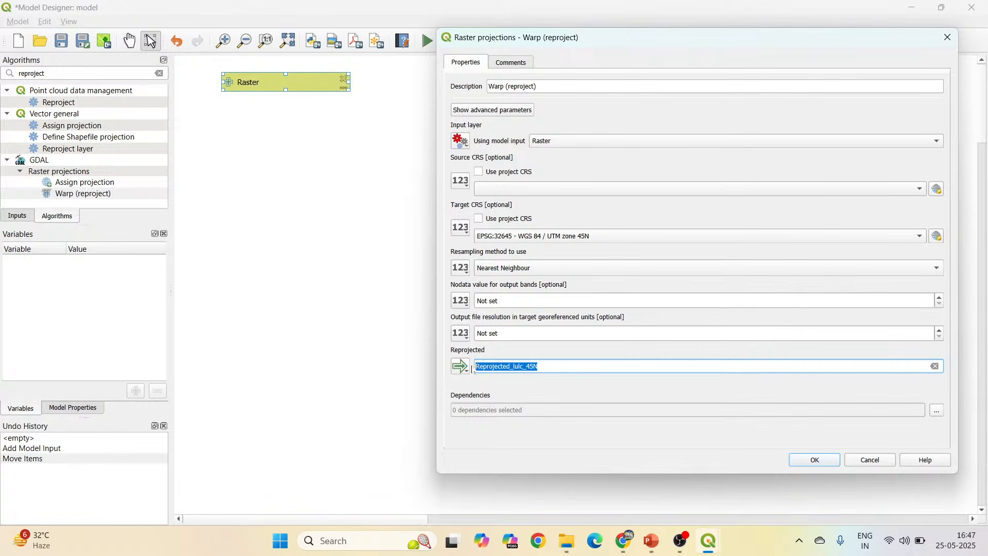
left_click(826, 464)
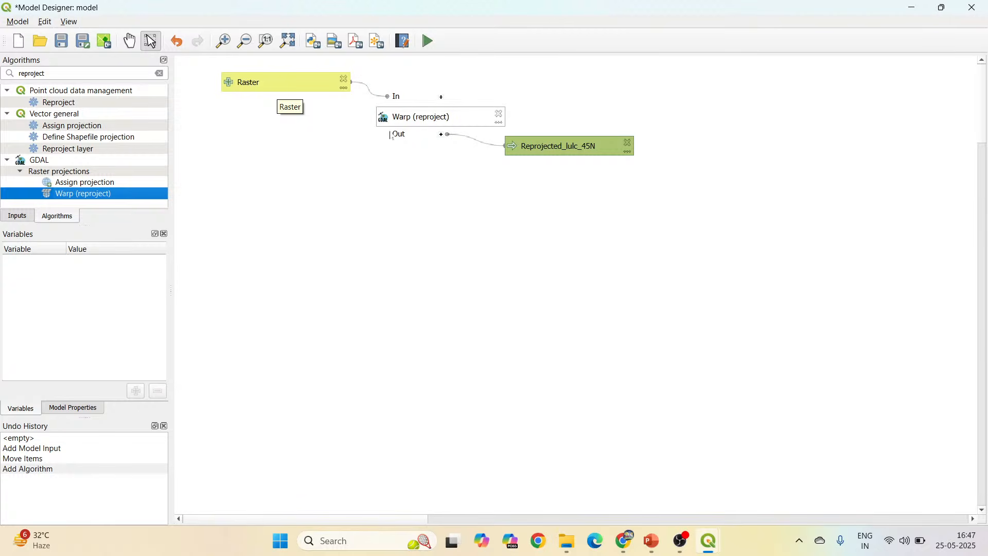
Start choosing a default save file for the Reprojected_lulc_45N output, entering the file name Reprojected_lulc_45N_model.
double_click(569, 147)
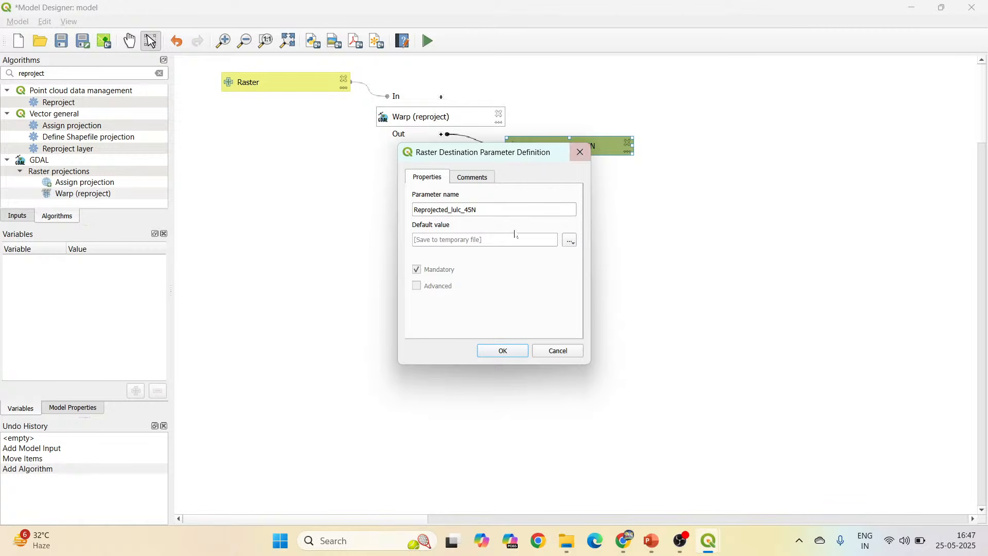
left_click(570, 241)
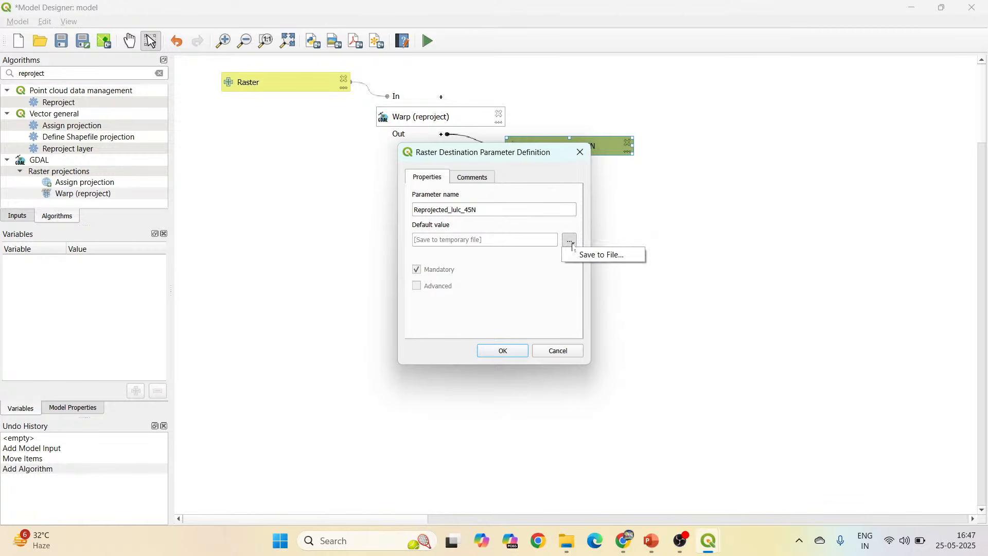
left_click(596, 261)
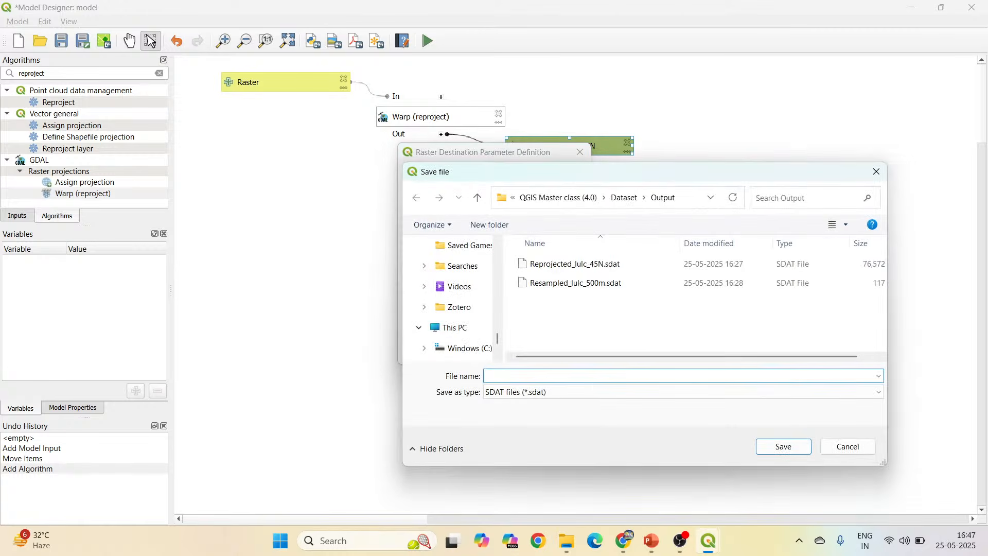
key("ctrl+v")
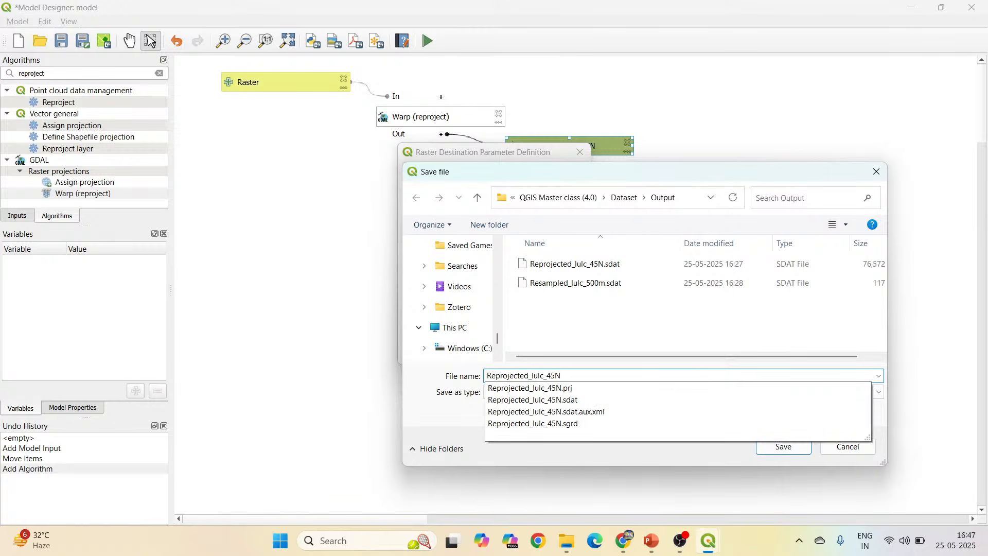
key("Escape")
key("ctrl+a")
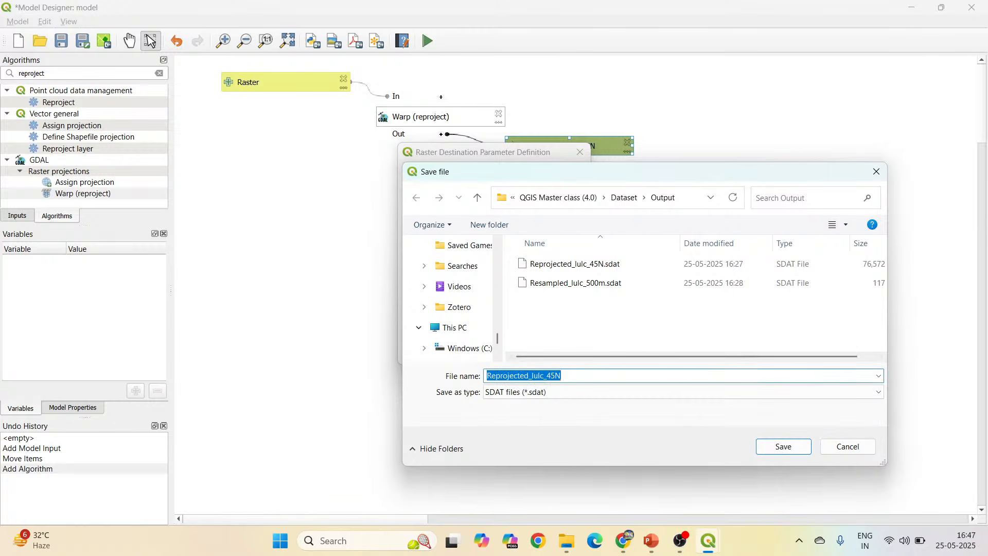
left_click(562, 376)
type("_model")
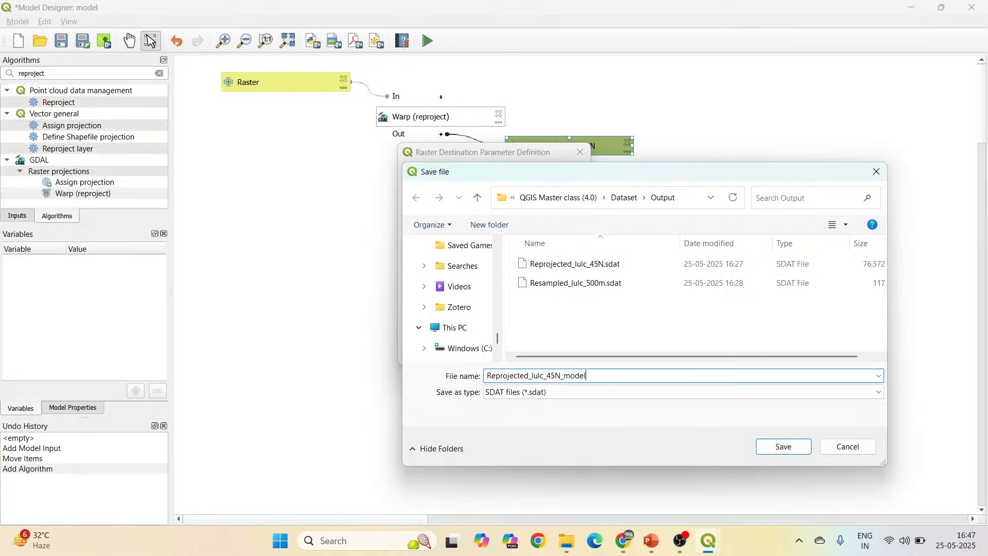
Create a folder named Output model inside the Dataset folder and open it as the save location.
left_click(478, 199)
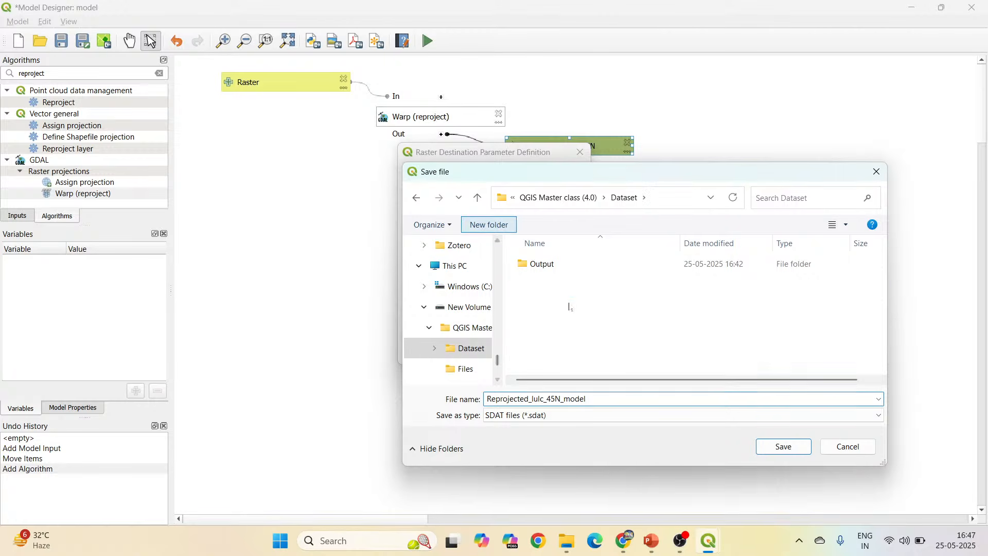
left_click(489, 225)
type("Output")
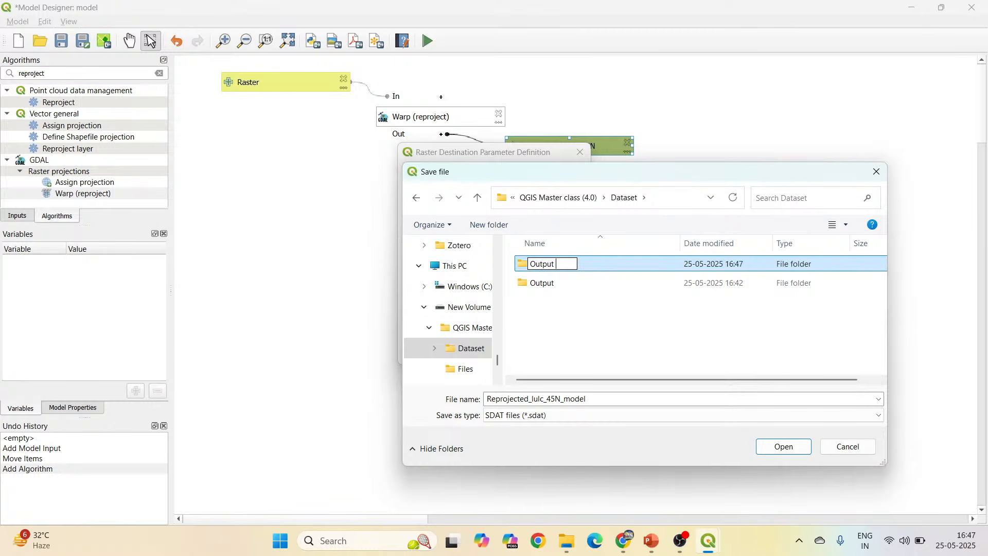
type(" model")
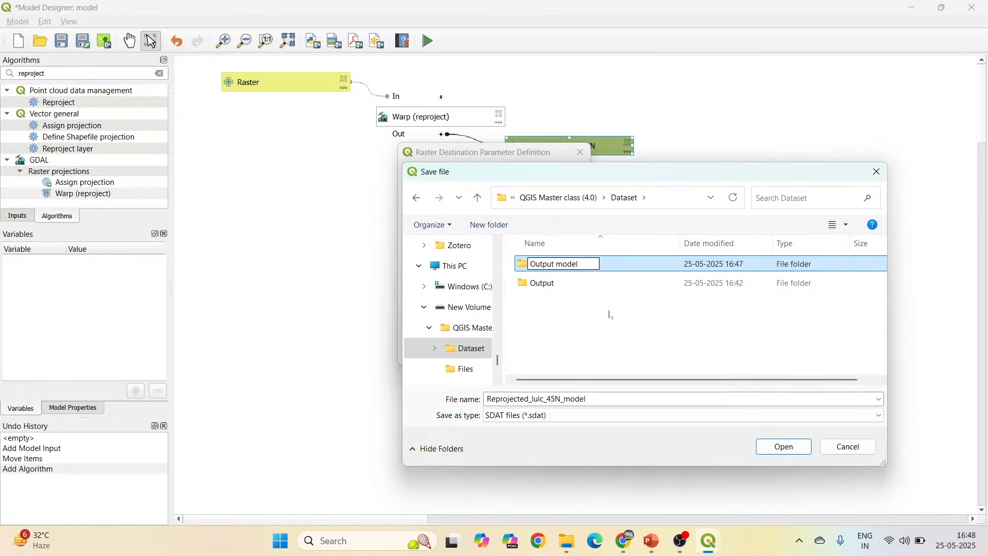
left_click(611, 262)
double_click(591, 284)
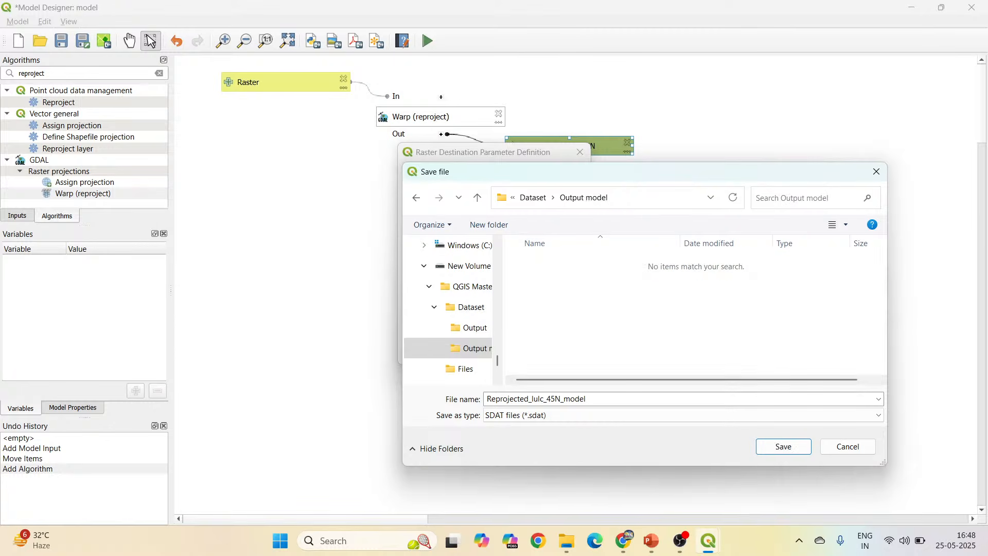
Shorten the file name to Reprojected_lulc_45N, save it as the default SDAT destination, and accept the output's parameter definition.
left_click(597, 399)
left_click(597, 399)
key("BackSpace")
key("BackSpace")
key("BackSpace")
key("BackSpace")
key("BackSpace")
key("BackSpace")
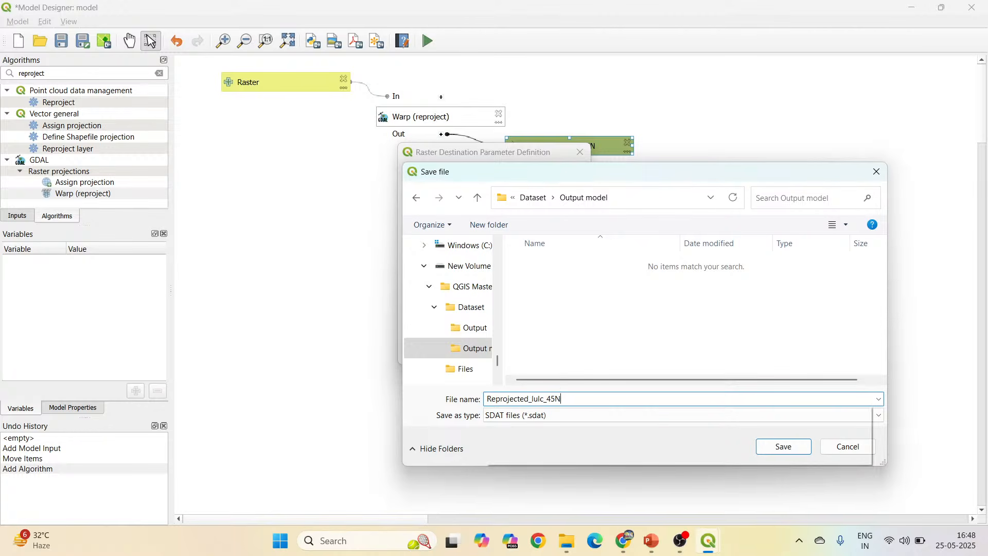
left_click(582, 344)
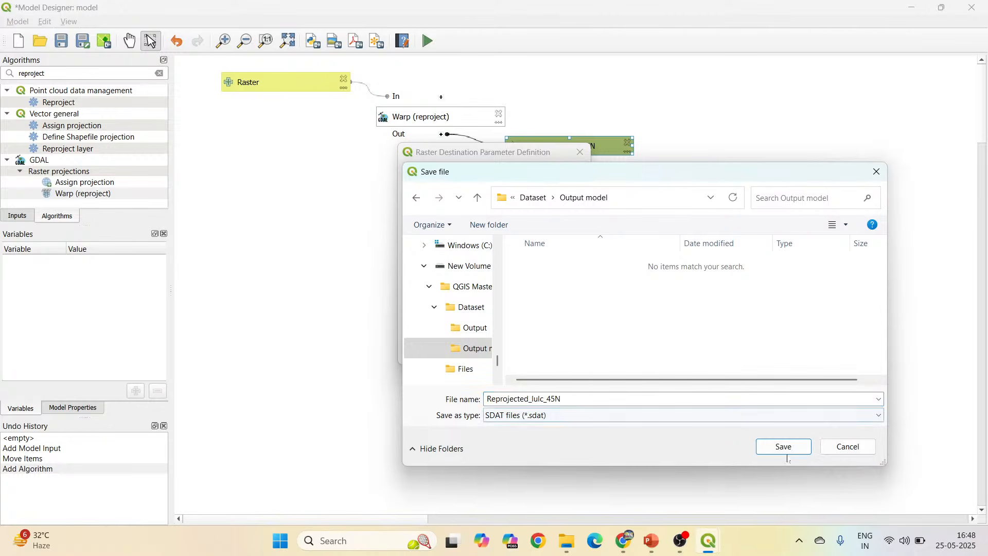
left_click(781, 443)
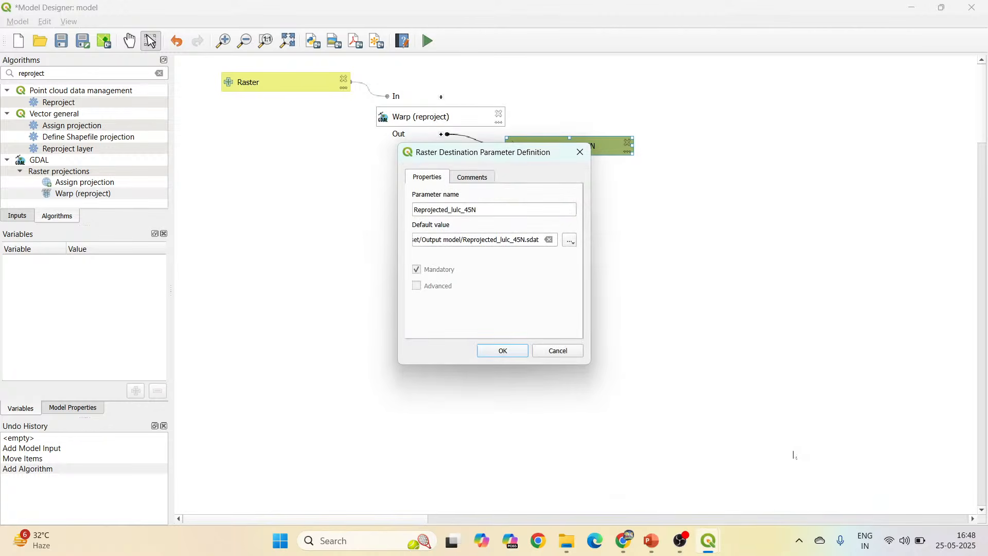
left_click(512, 355)
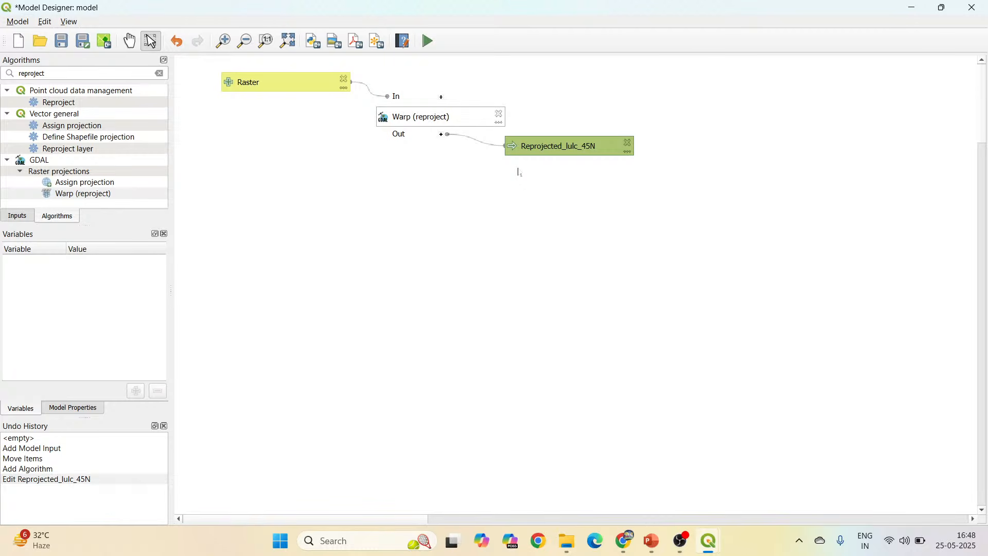
Check the Steps involved slide in PowerPoint, return to the Model Designer, and open the SAGA Next Gen Resampling algorithm's settings.
left_click(652, 540)
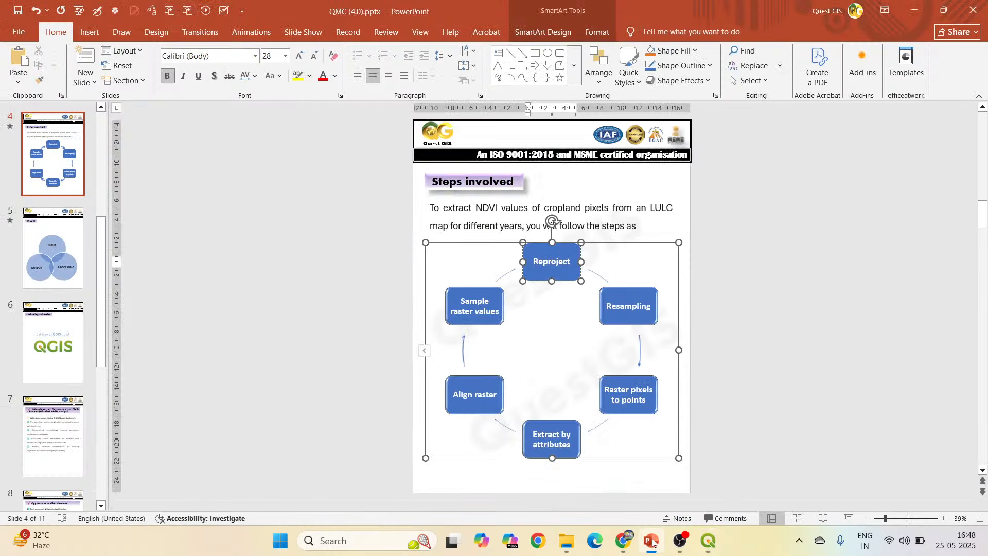
left_click(679, 432)
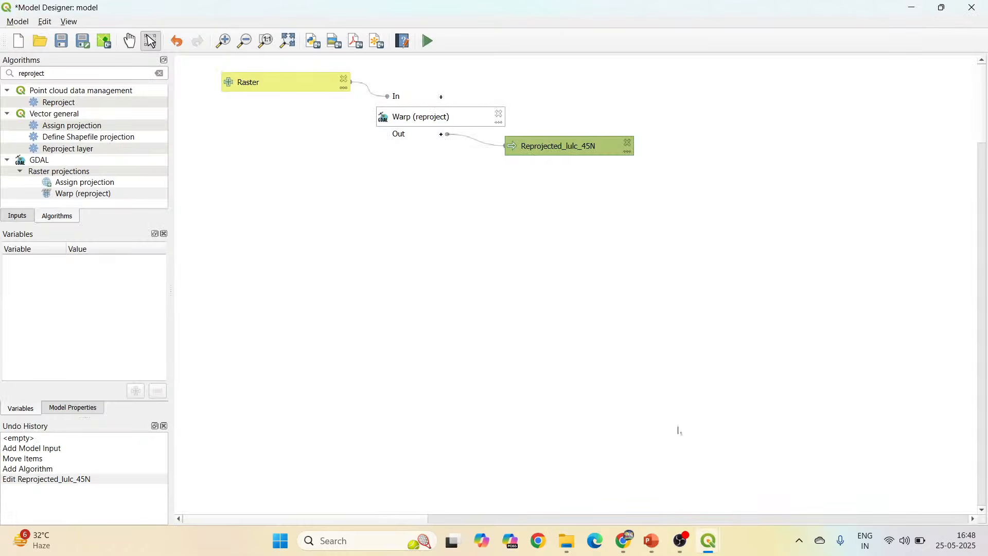
double_click(34, 73)
type("resampling")
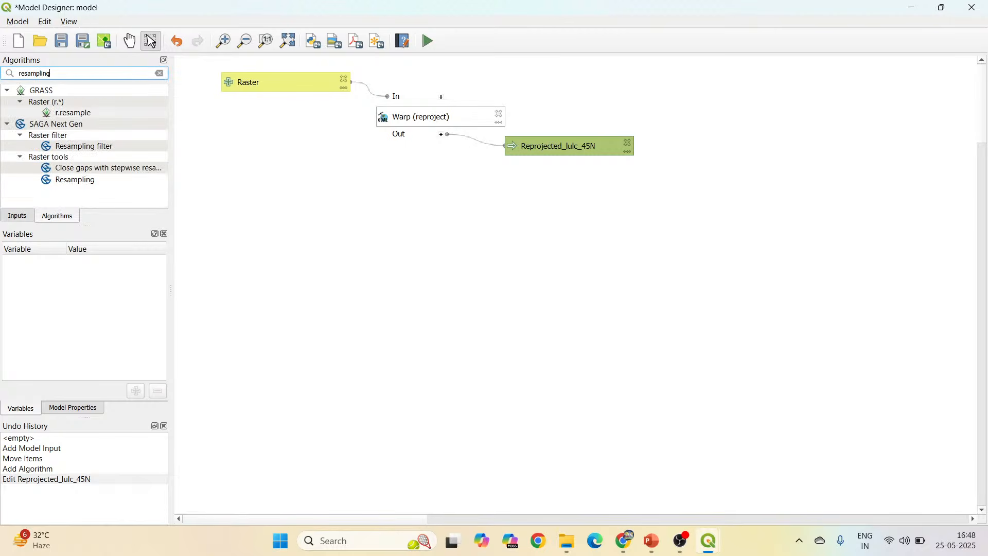
double_click(77, 180)
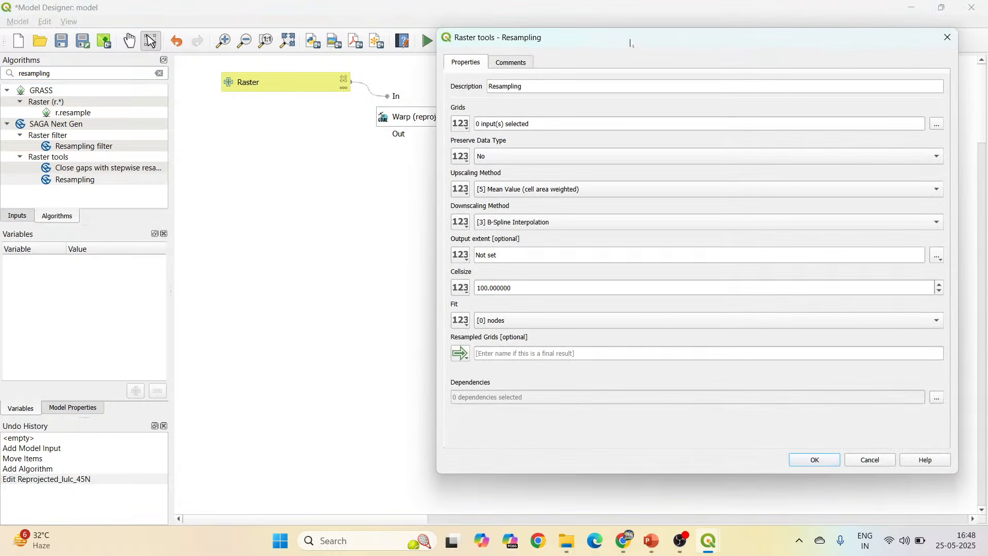
left_click_drag(629, 40, 825, 51)
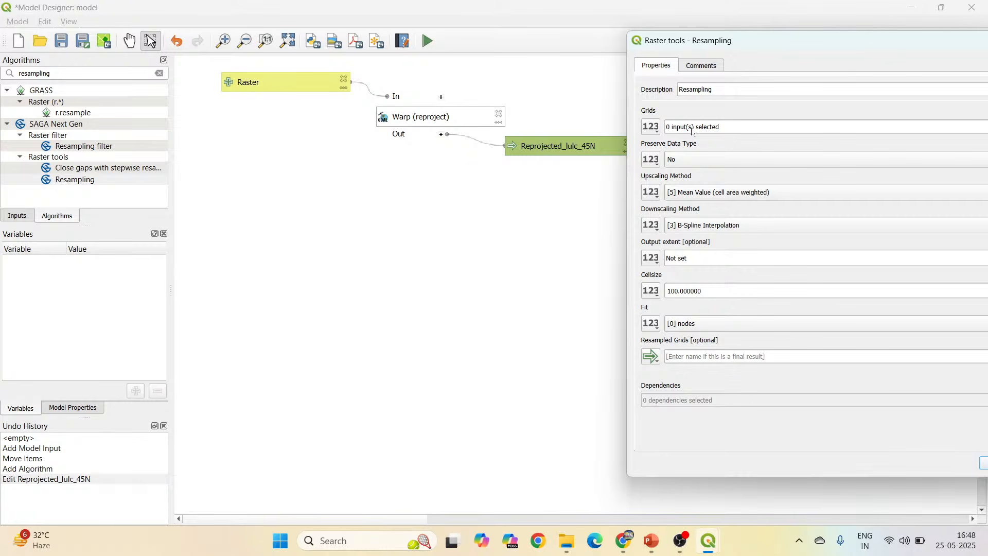
Set the Resampling Grids input to use the algorithm output "Reprojected" from Warp (reproject).
left_click(650, 127)
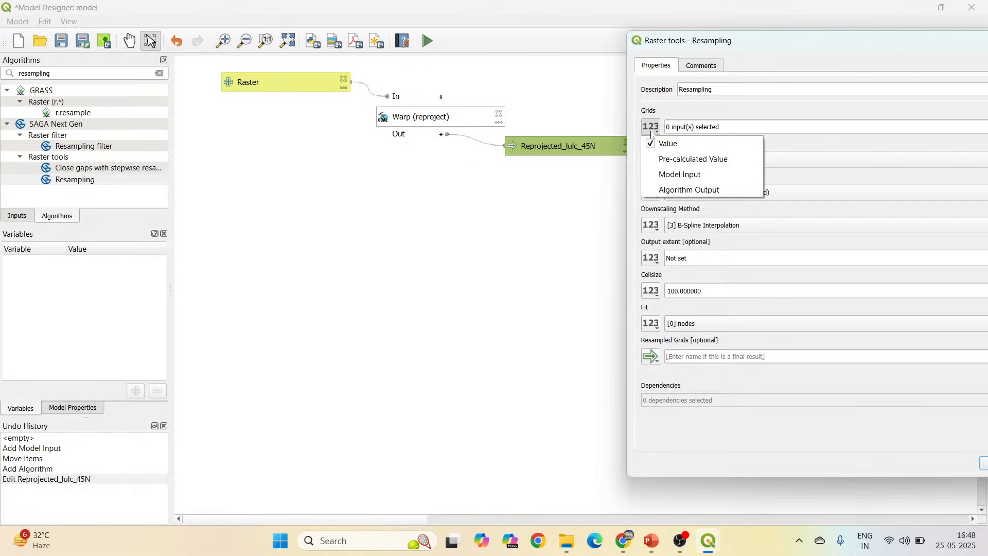
left_click(722, 194)
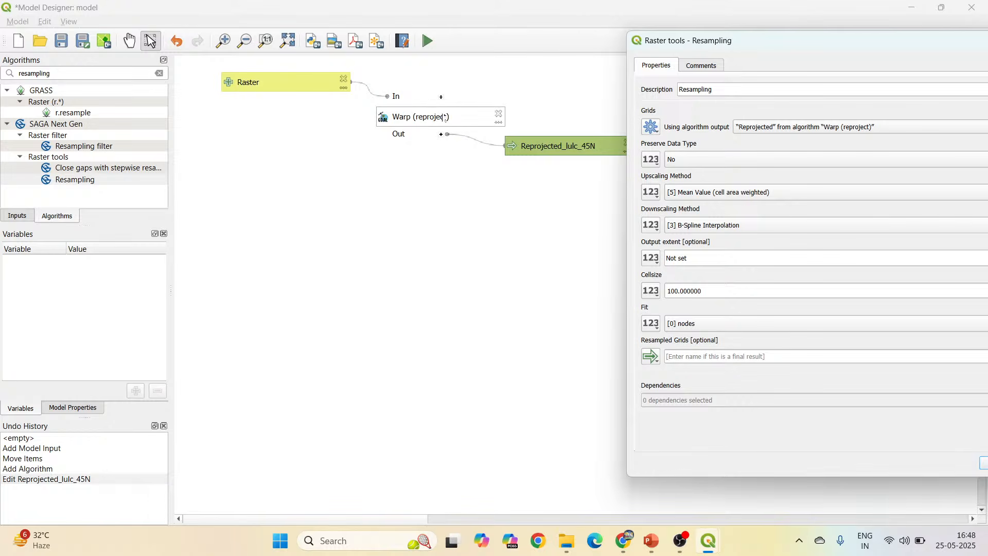
left_click_drag(819, 40, 506, 45)
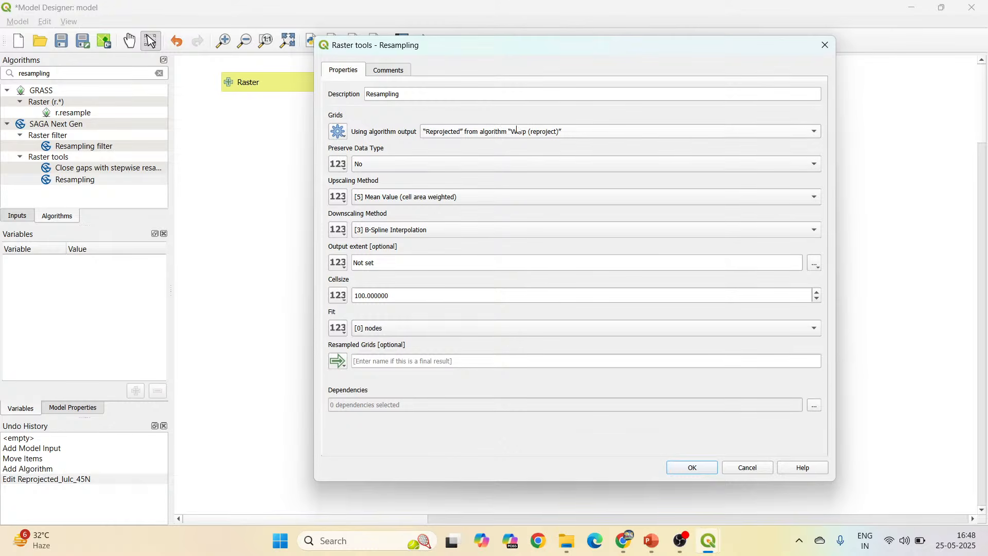
left_click(493, 137)
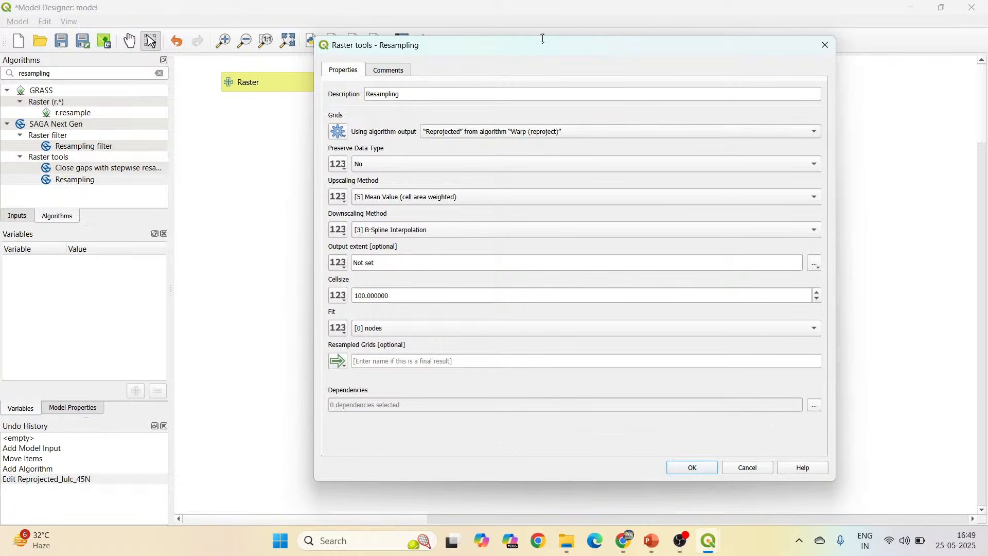
left_click_drag(533, 48, 635, 46)
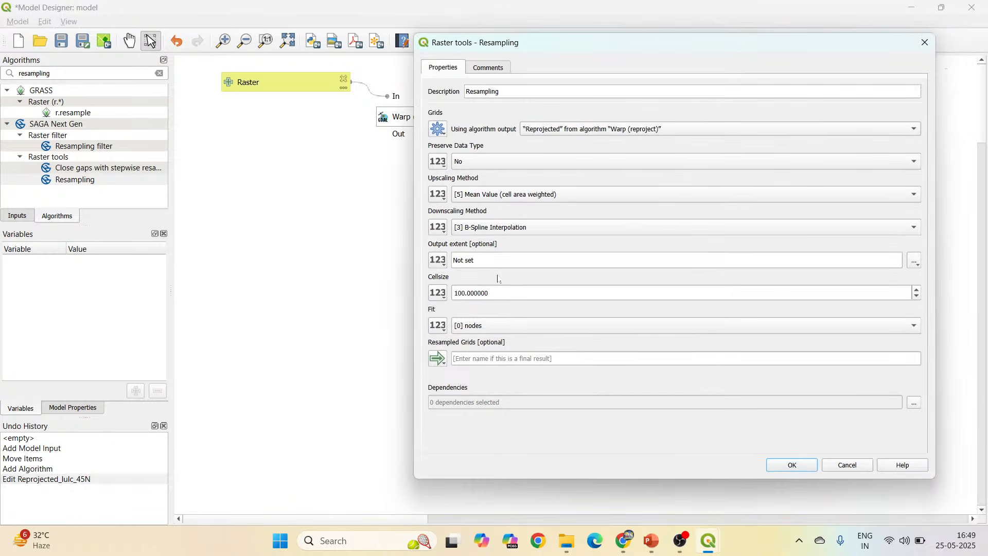
Set the Resampling upscaling method to [0] Nearest Neighbour and the cell size to 500.
left_click(545, 199)
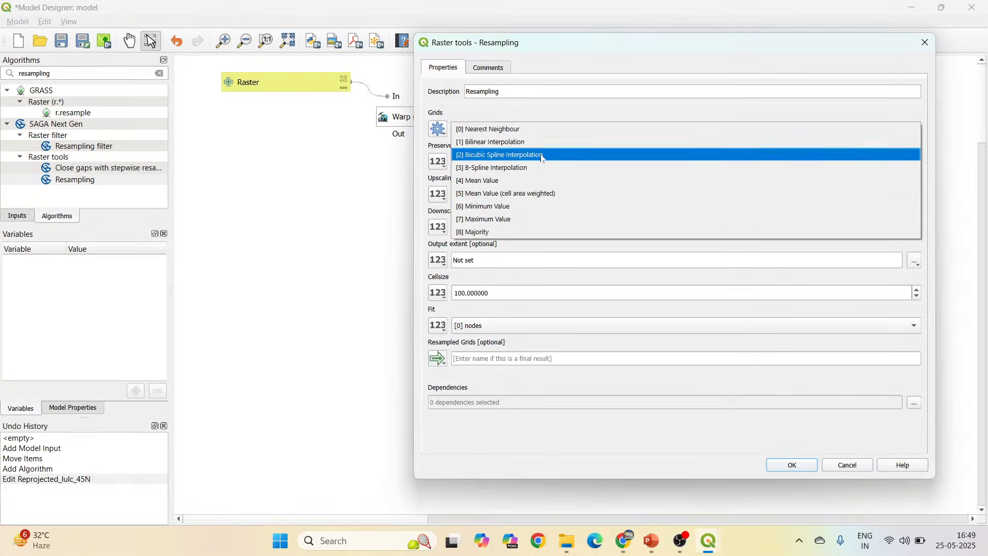
left_click(540, 131)
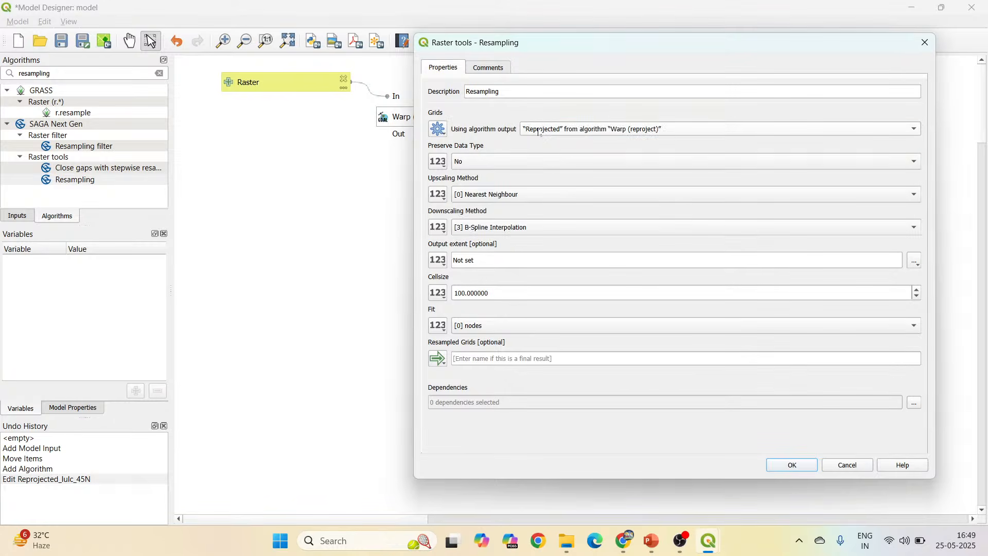
double_click(486, 293)
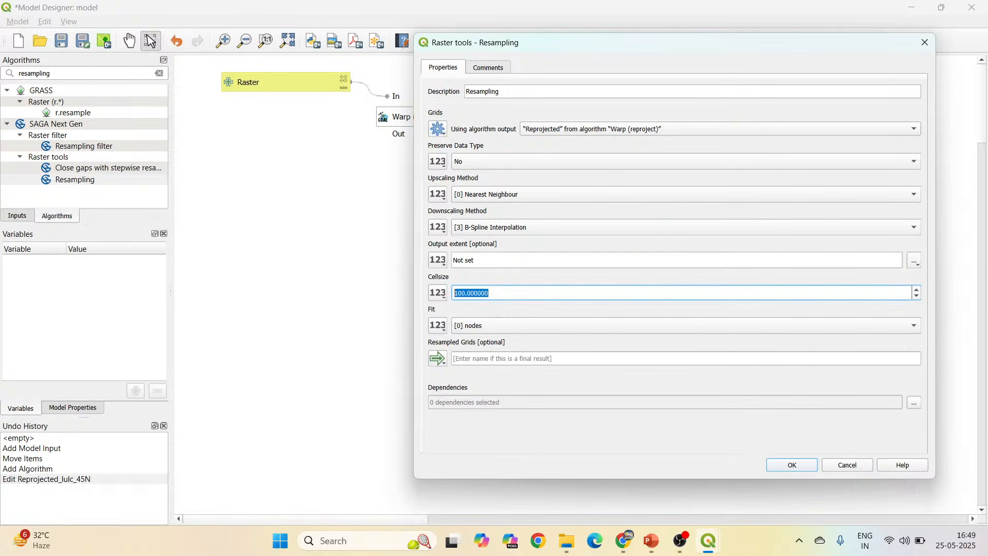
type("500")
key("Tab")
Name the resampled grids output Resampled_lulc_500m, copy that name, and accept the Resampling settings.
type("Resampled")
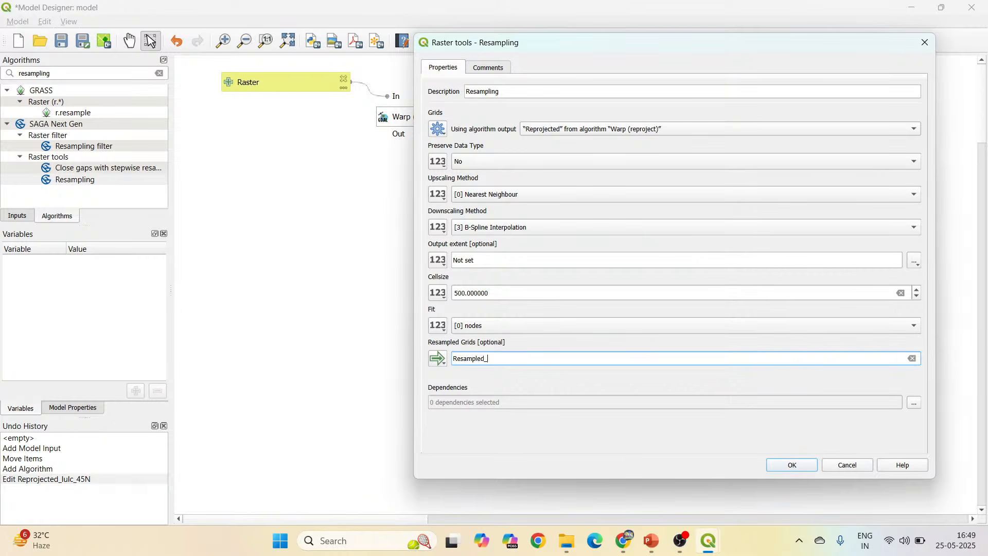
type("_lulc_500m")
left_click_drag(518, 358, 444, 362)
key("ctrl+c")
left_click(793, 465)
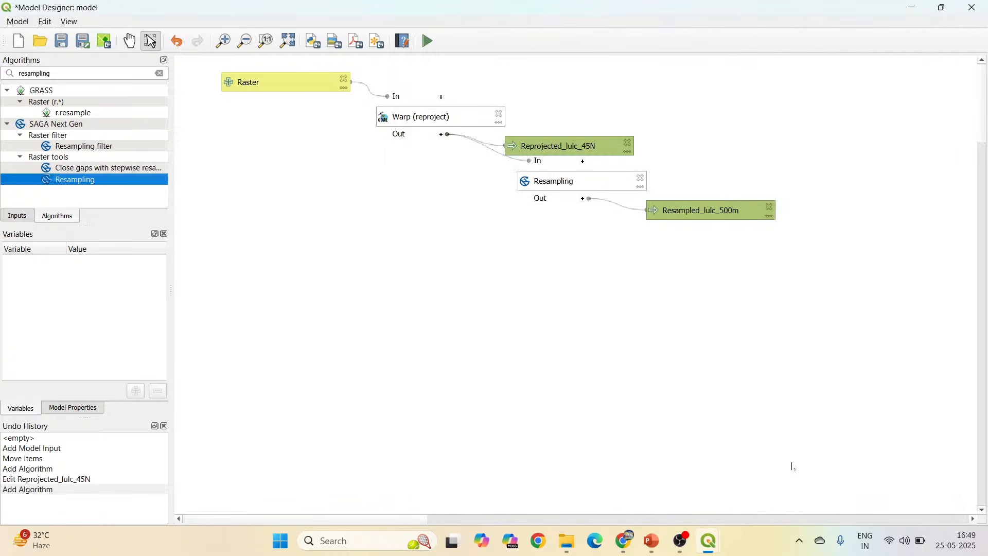
Set the Resampled_lulc_500m output's default destination to the file Resampled_lulc_500m.sdat in the Output model folder.
double_click(694, 210)
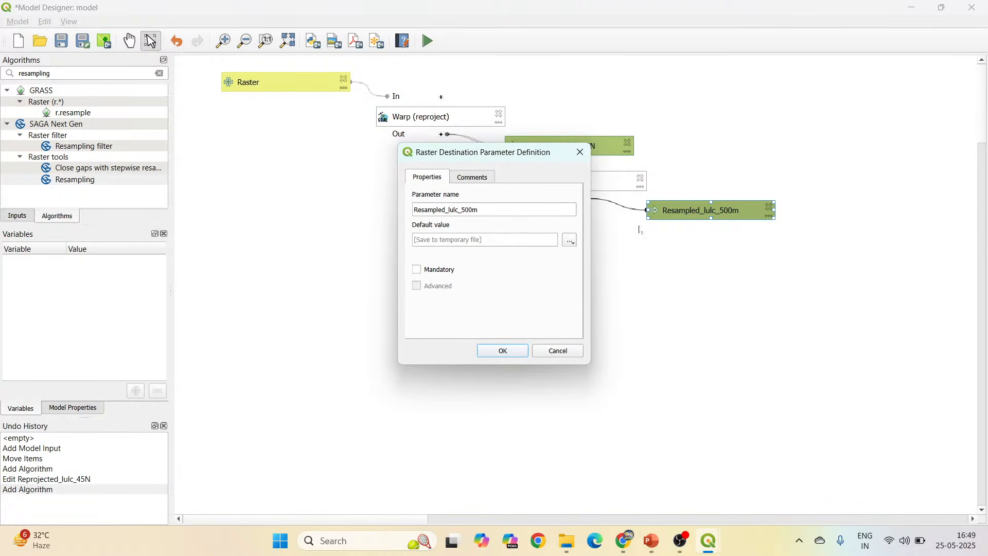
left_click(572, 240)
left_click(590, 258)
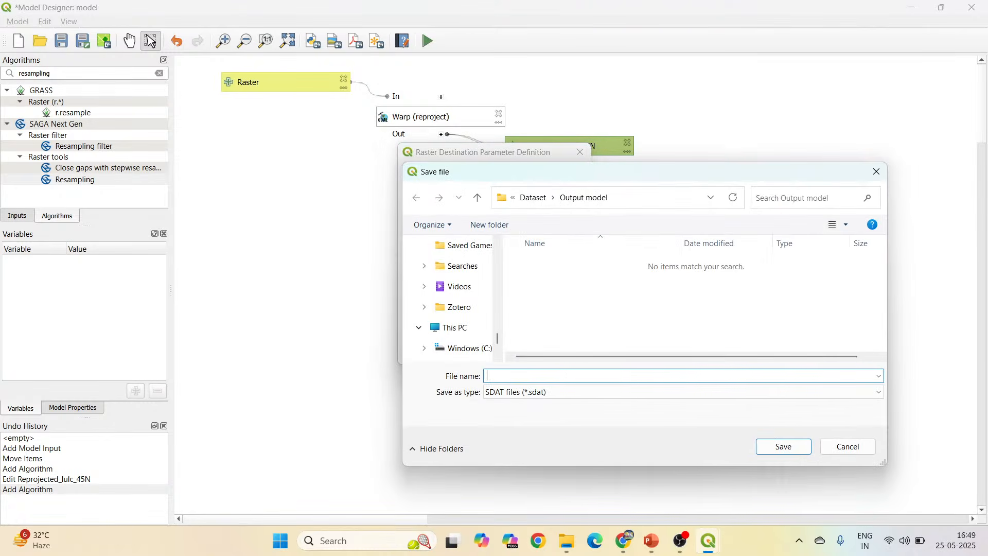
key("ctrl+v")
left_click(783, 447)
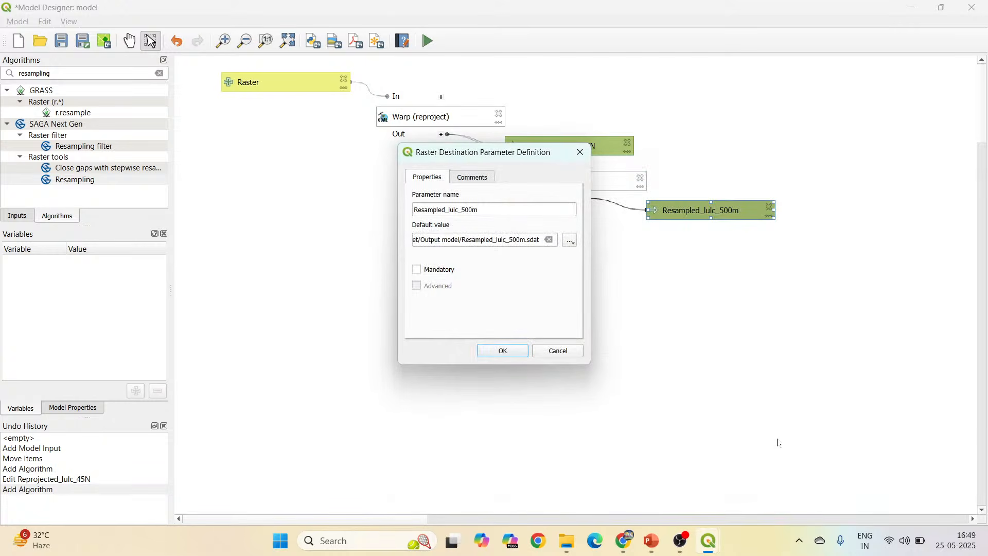
left_click(513, 352)
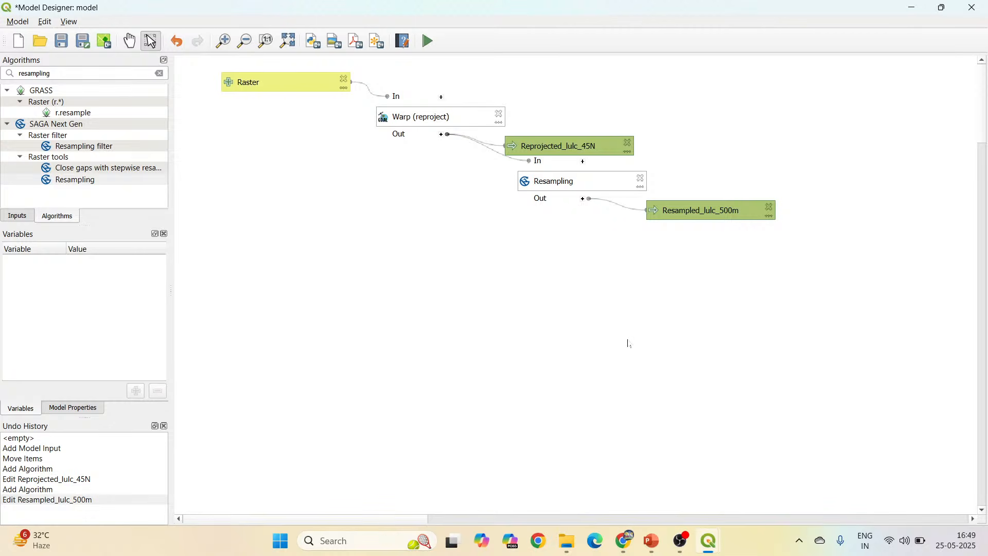
Move the Reprojected_lulc_45N output box clear of the Resampling input, and review the Resampling settings without changing them.
left_click_drag(566, 148, 578, 142)
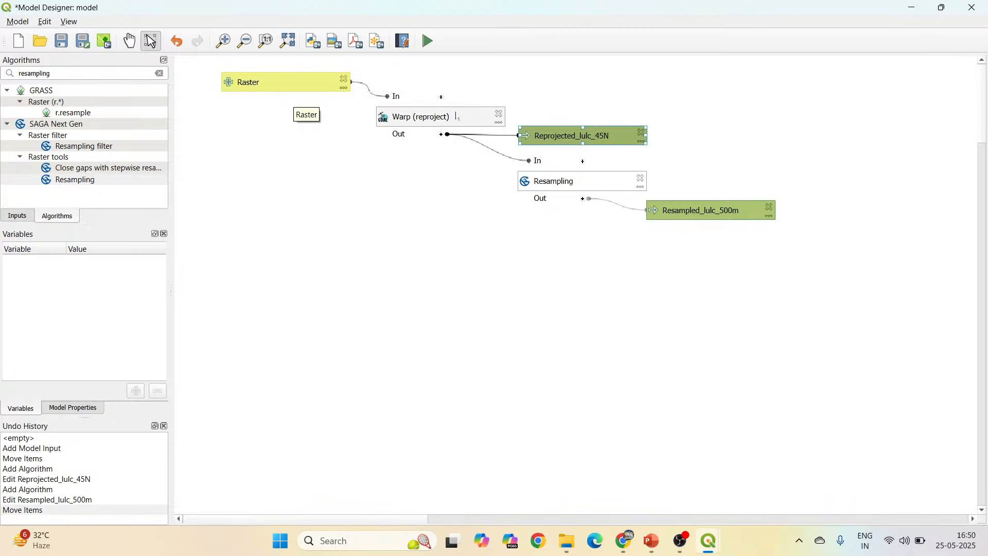
double_click(578, 184)
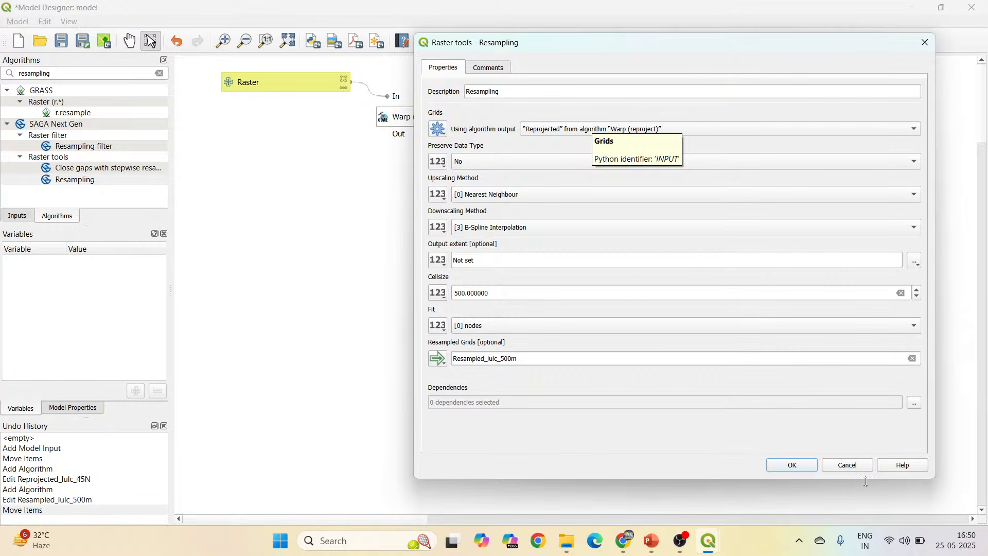
left_click(844, 469)
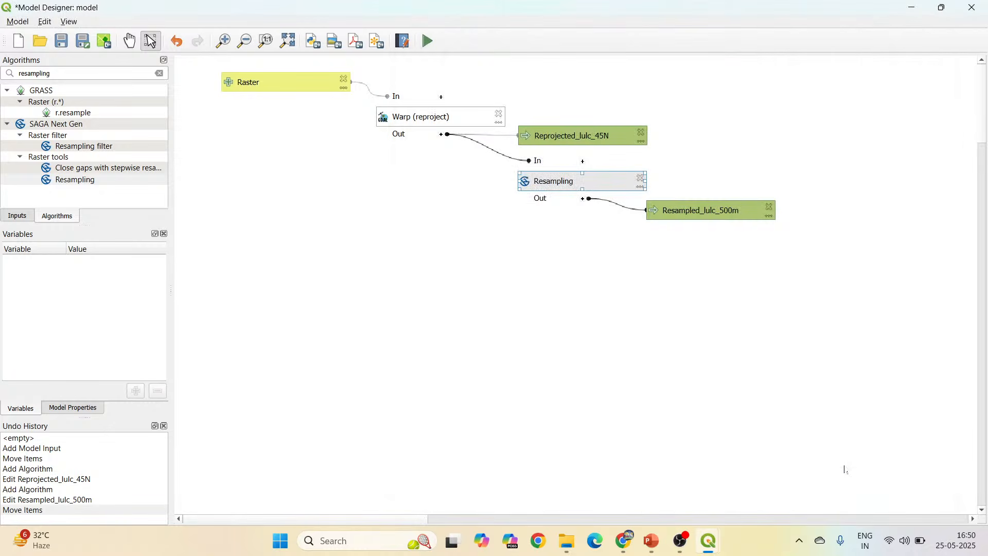
Check the workflow sequence on the Steps involved slide in PowerPoint, and return to the QGIS Model Designer.
mouse_move(572, 548)
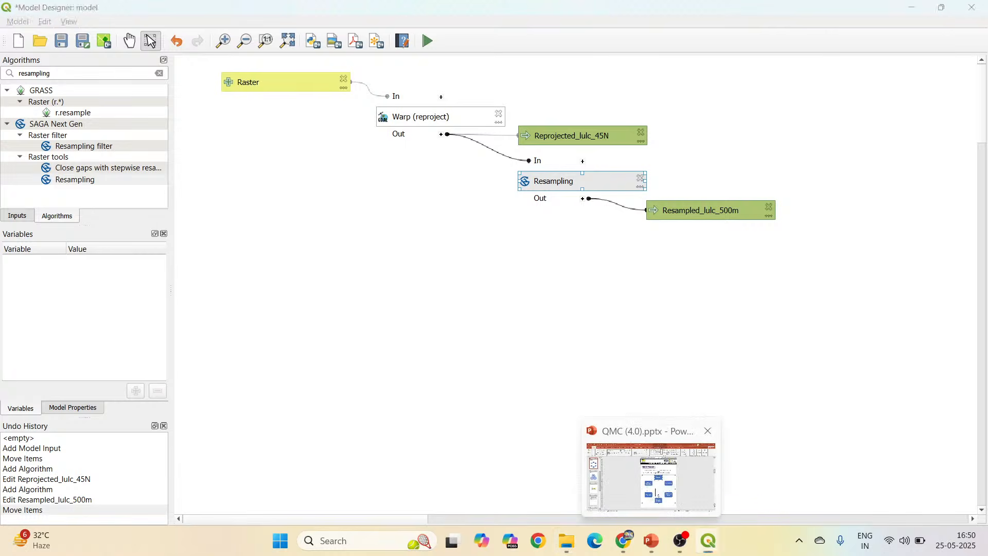
left_click(652, 541)
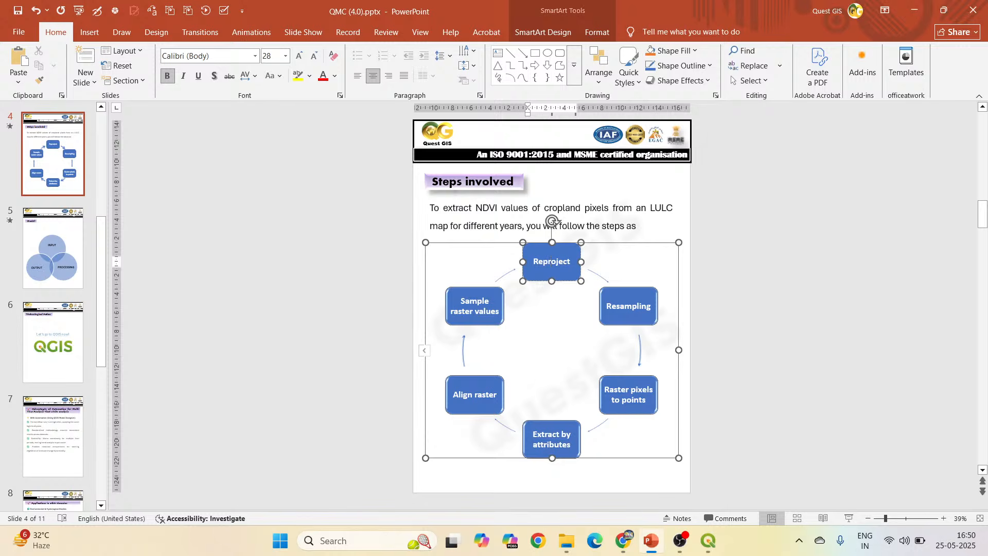
mouse_move(710, 540)
left_click(751, 500)
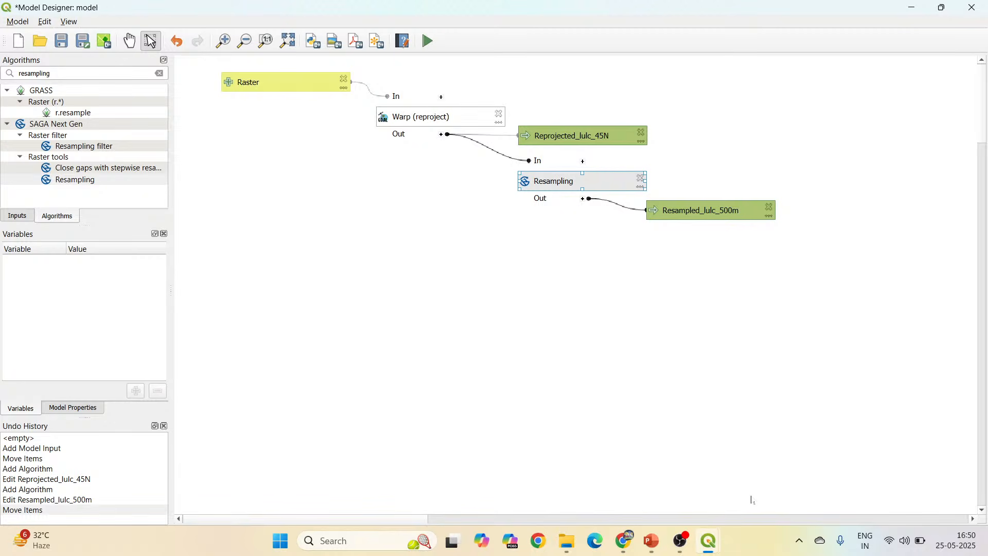
Search the algorithms for "raster pixel to point" and open the Raster pixels to points algorithm for the model.
left_click_drag(52, 73, 19, 73)
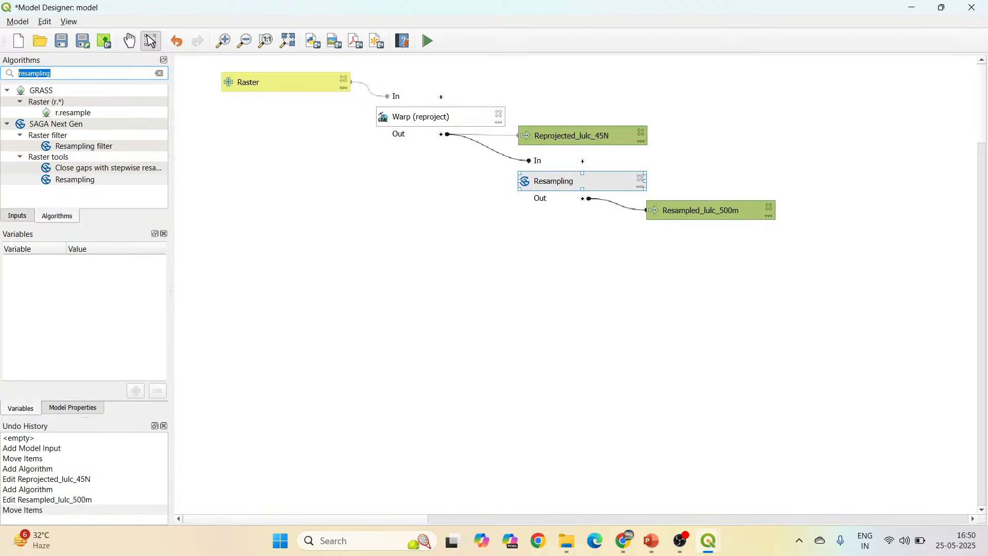
type("raster")
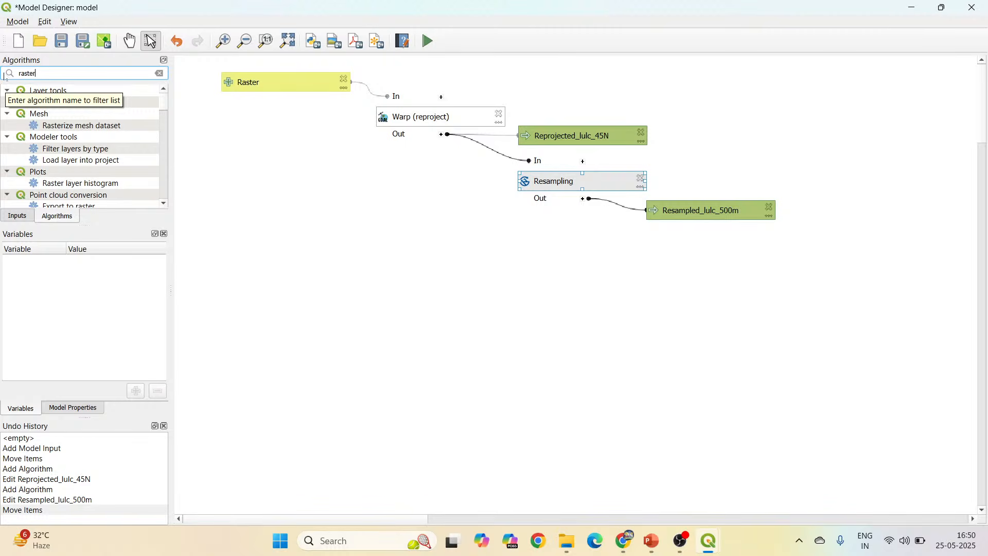
type(" pixe")
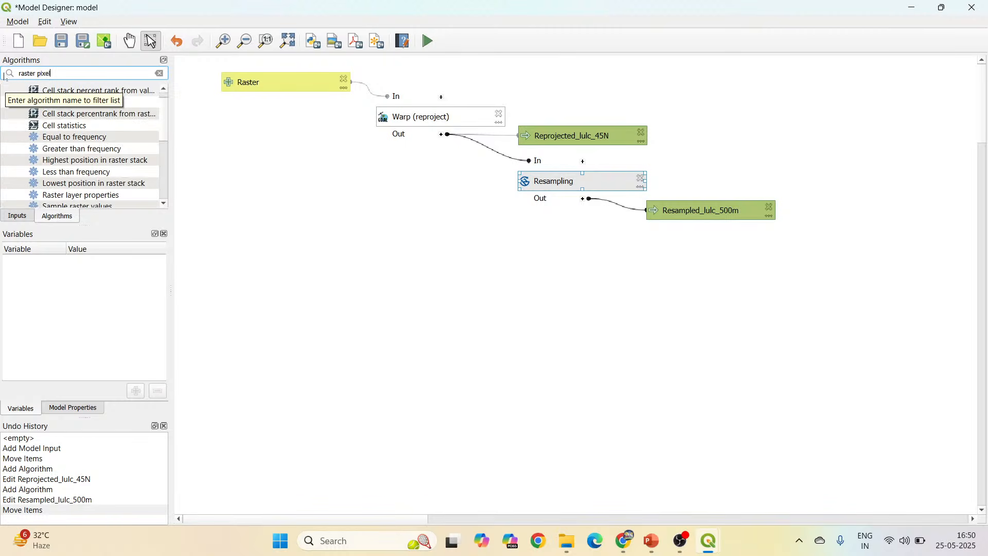
type("l")
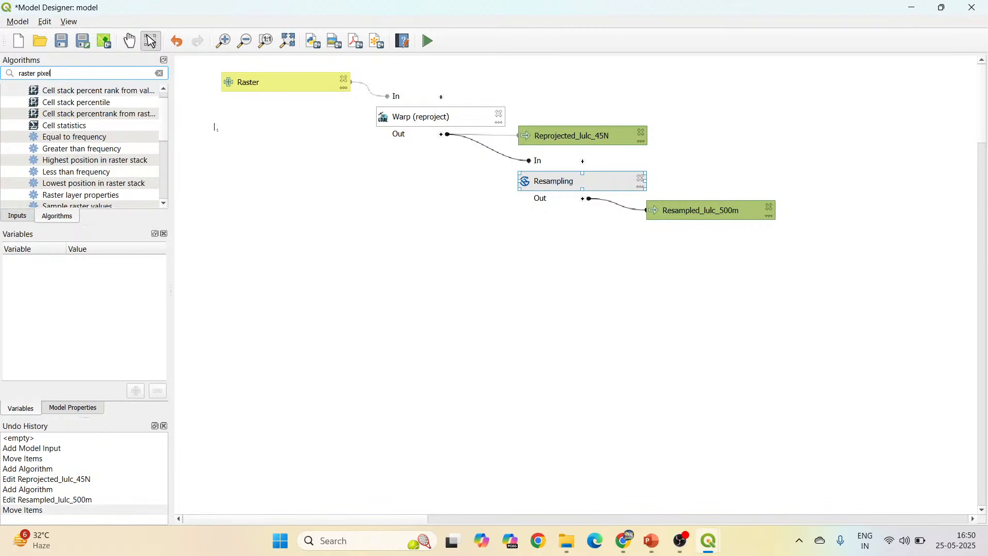
type(" to poin")
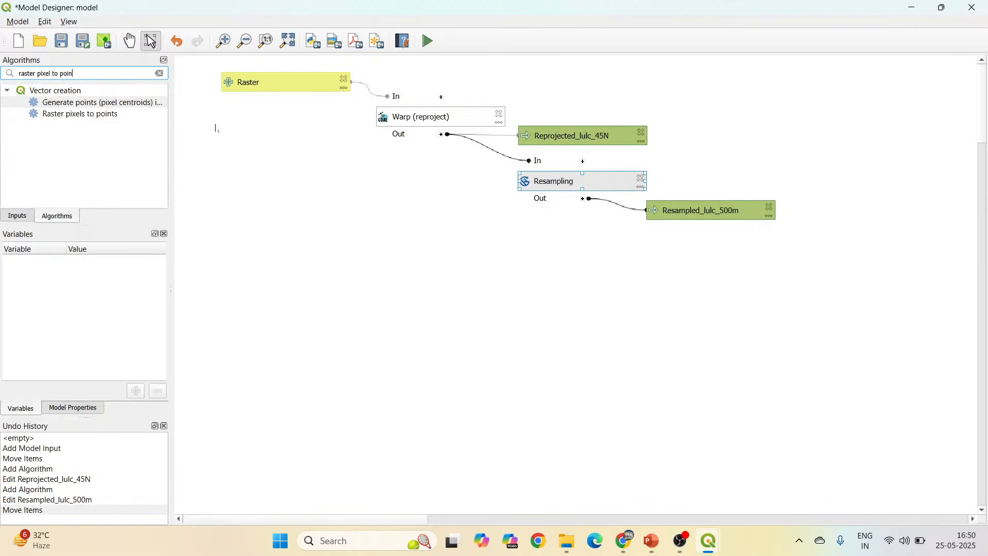
type("t")
left_click(114, 115)
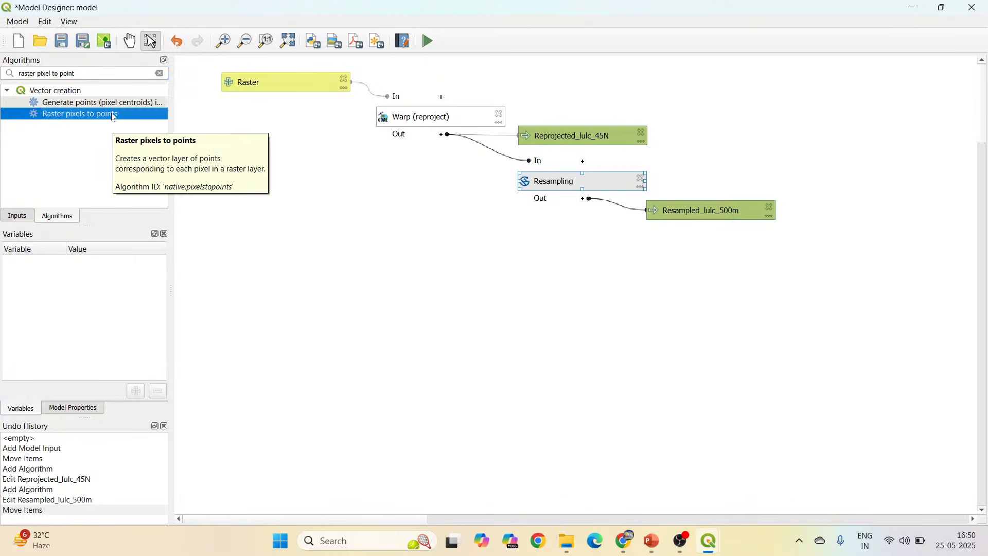
double_click(113, 115)
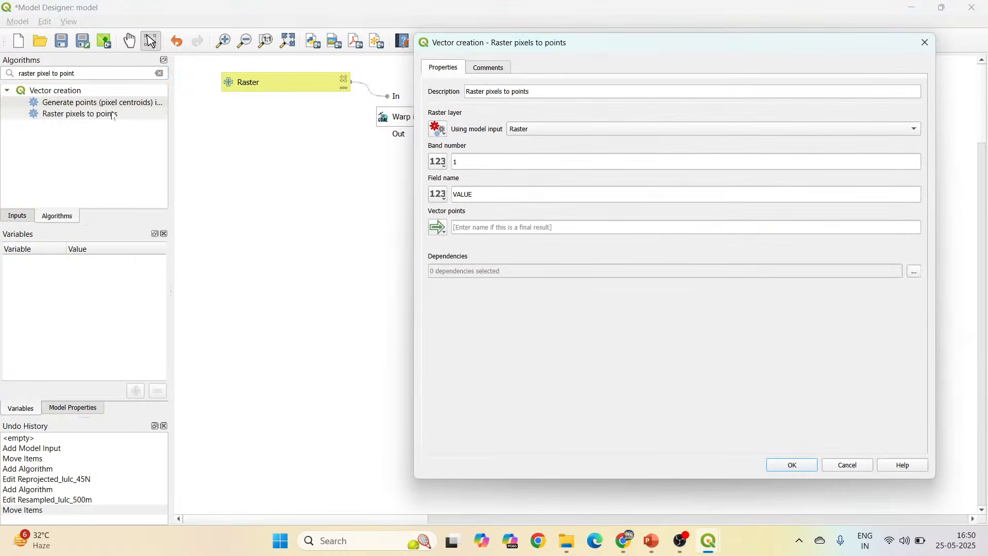
Add Raster pixels to points with "Resampled Grids" from Resampling as its raster layer, and place its box below Resampled_lulc_500m.
left_click_drag(508, 34, 738, 83)
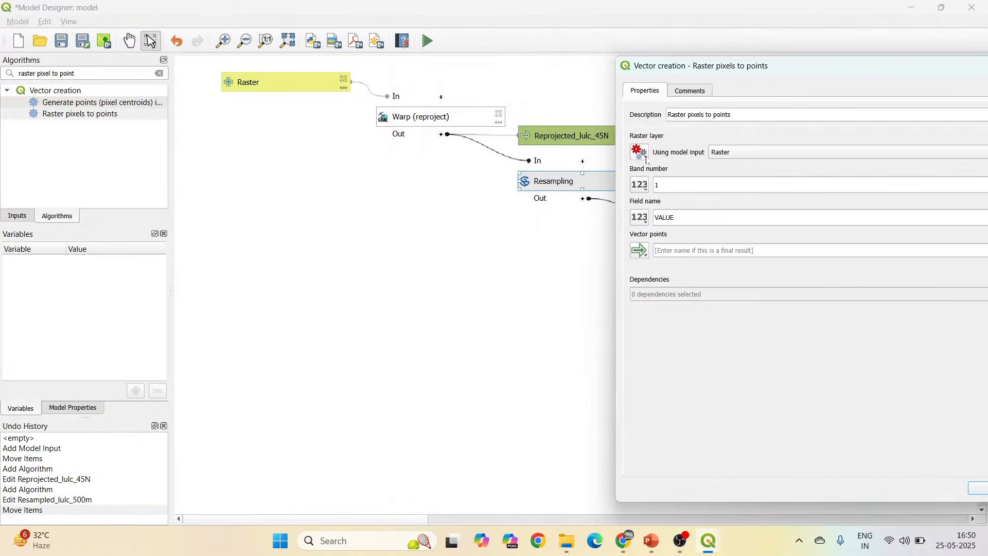
left_click(646, 161)
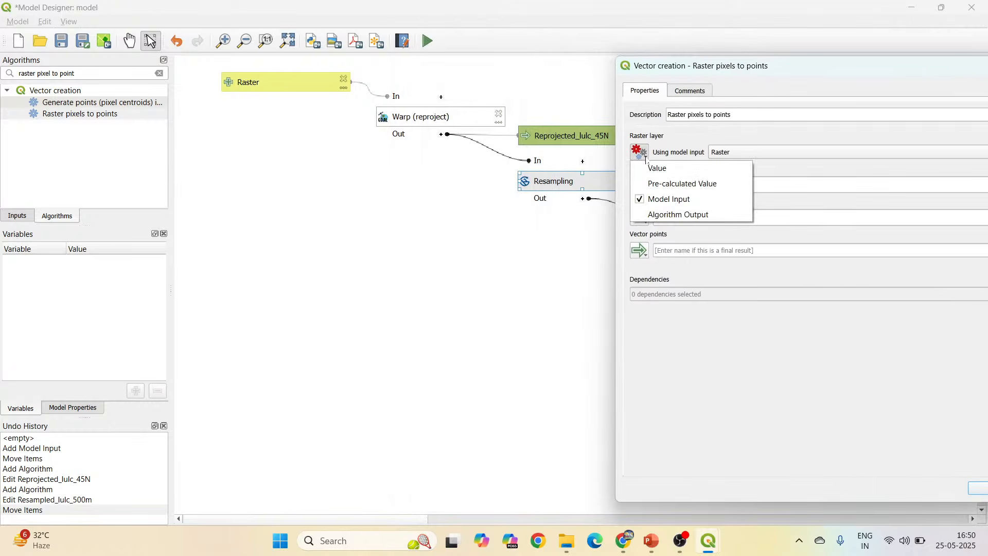
left_click(669, 214)
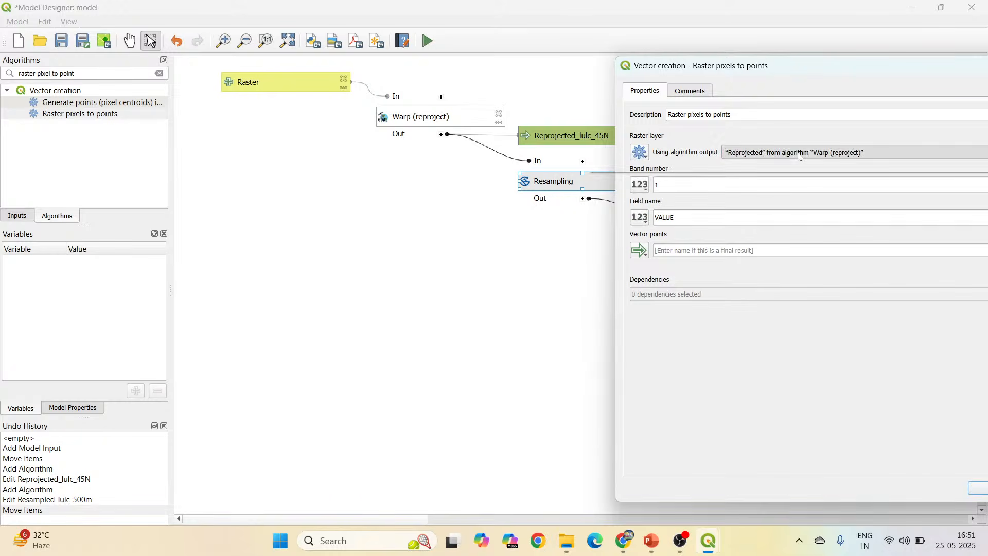
left_click(862, 152)
left_click(766, 164)
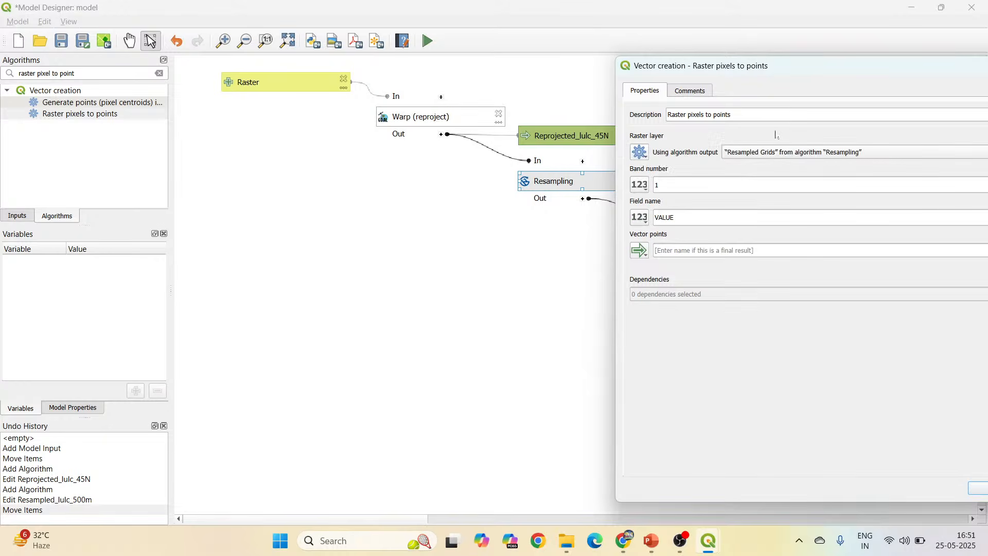
left_click_drag(802, 67, 455, 54)
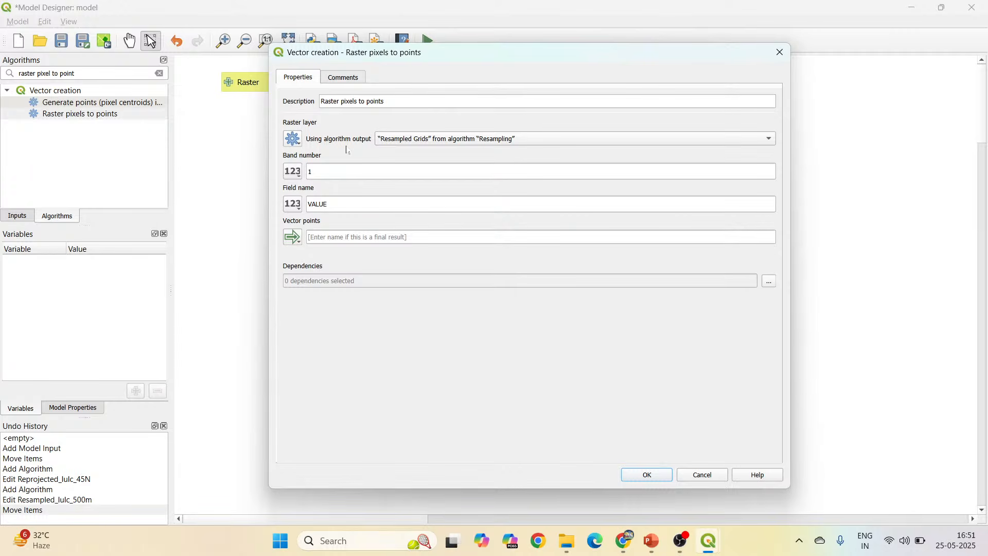
left_click(334, 238)
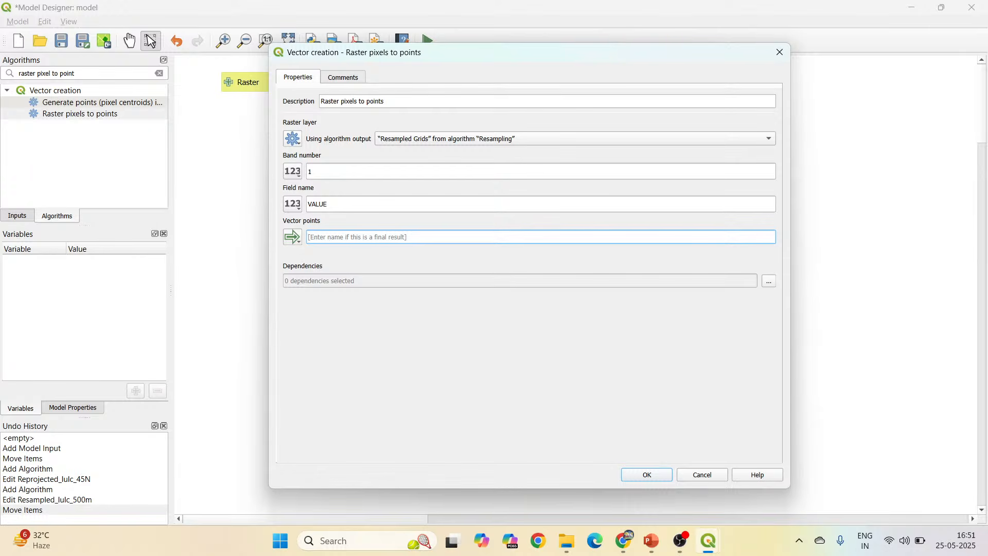
left_click(659, 477)
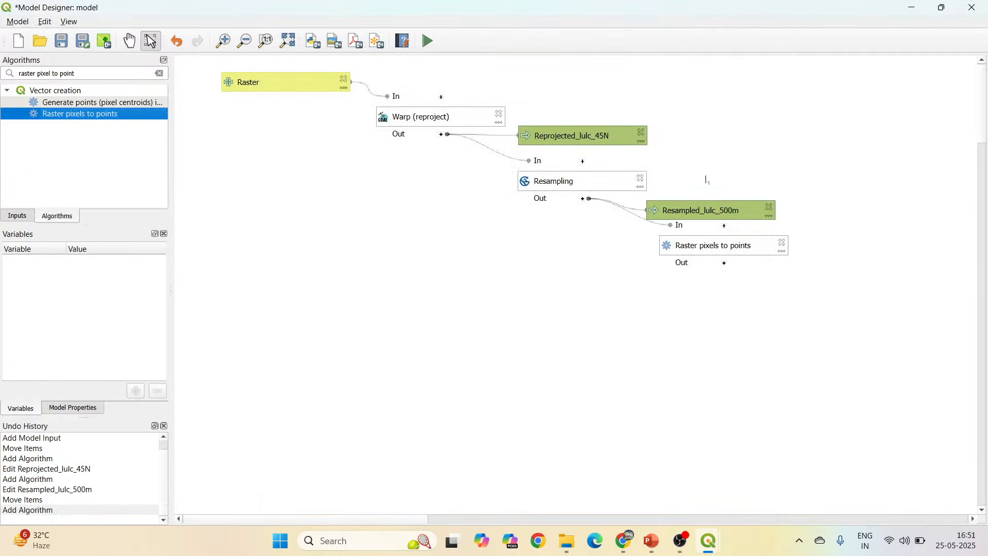
left_click_drag(703, 247, 672, 258)
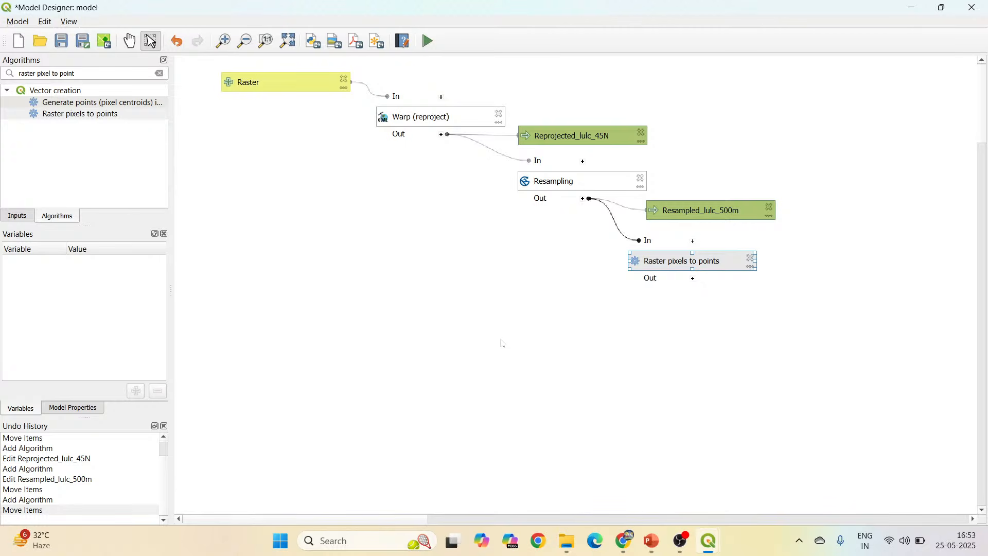
left_click_drag(707, 262, 723, 263)
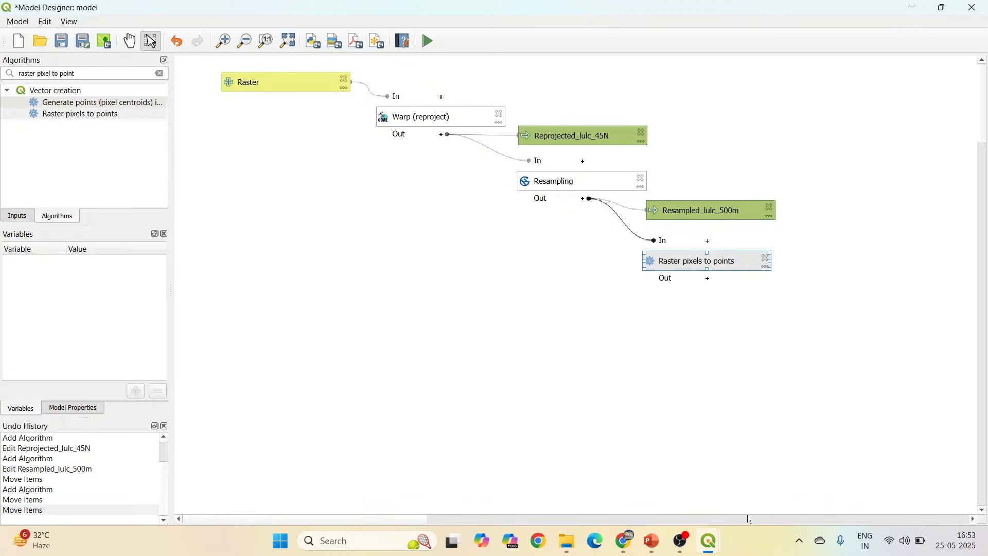
Search the algorithms for "extract by att" and open the Extract by attribute algorithm for the model.
triple_click(16, 74)
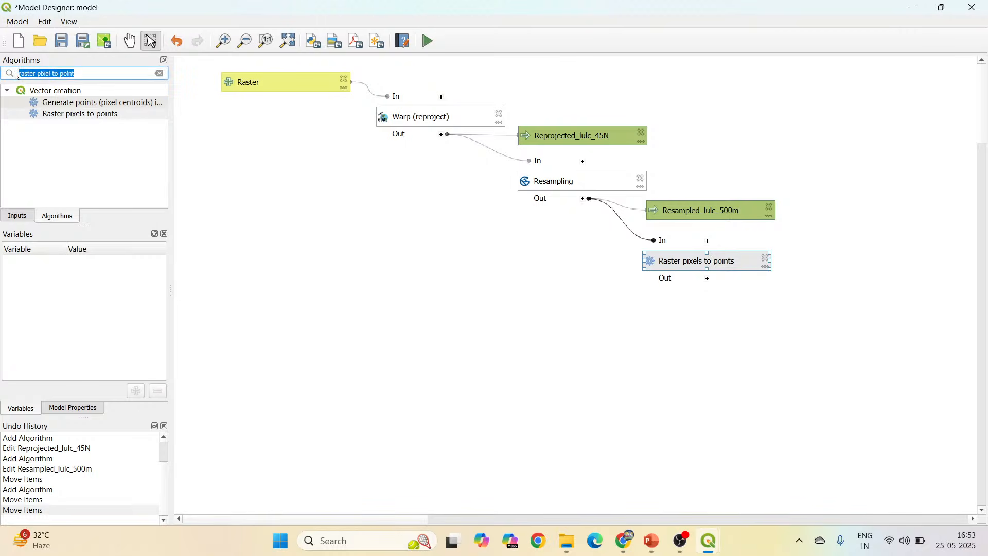
type("extract")
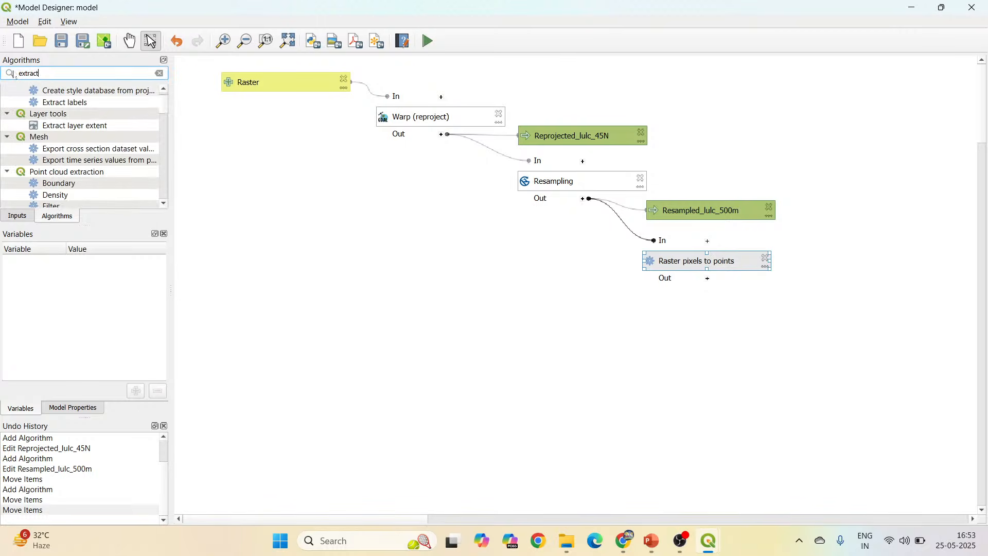
type(" by att")
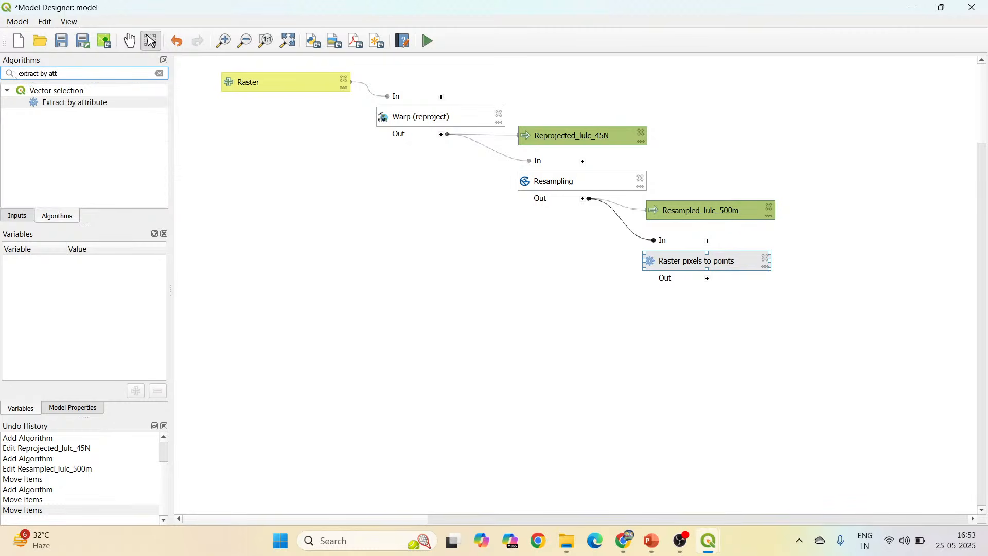
double_click(127, 103)
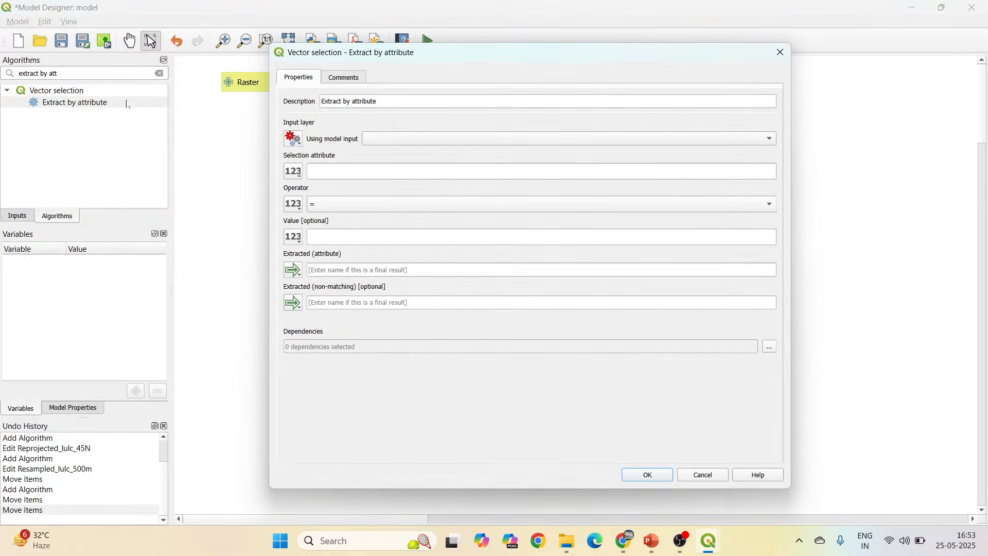
Set the Extract by attribute input layer to the algorithm output "Vector points" from Raster pixels to points.
left_click_drag(406, 54, 192, 49)
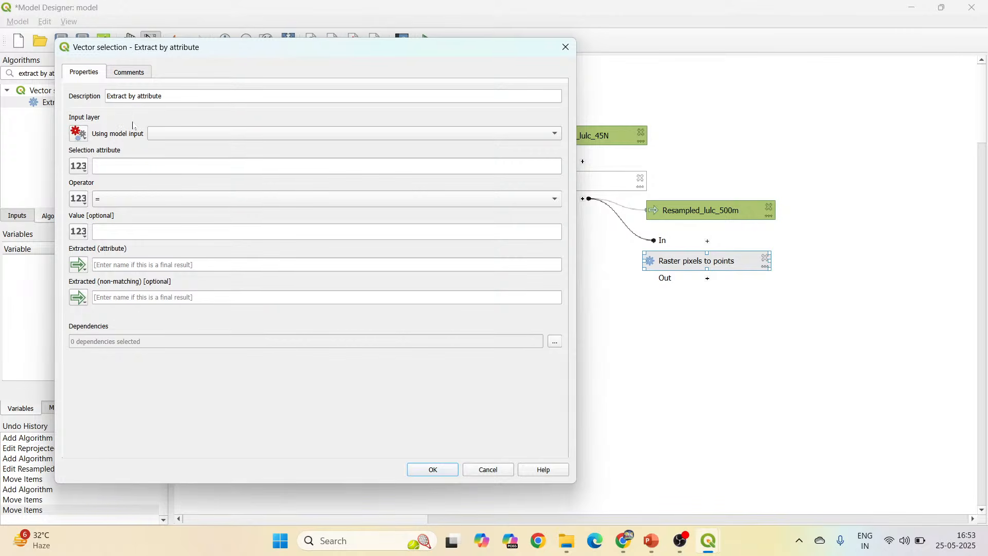
left_click(83, 134)
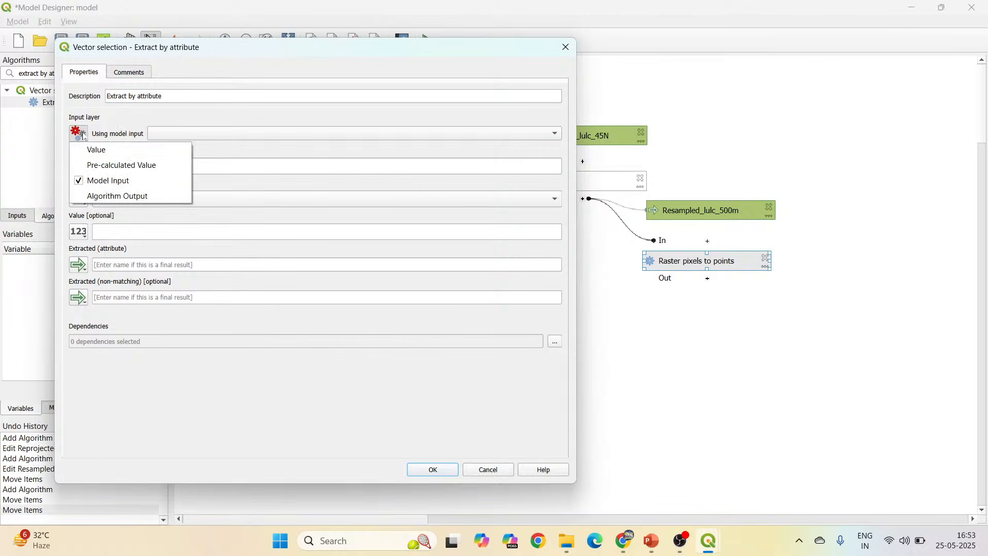
left_click(103, 196)
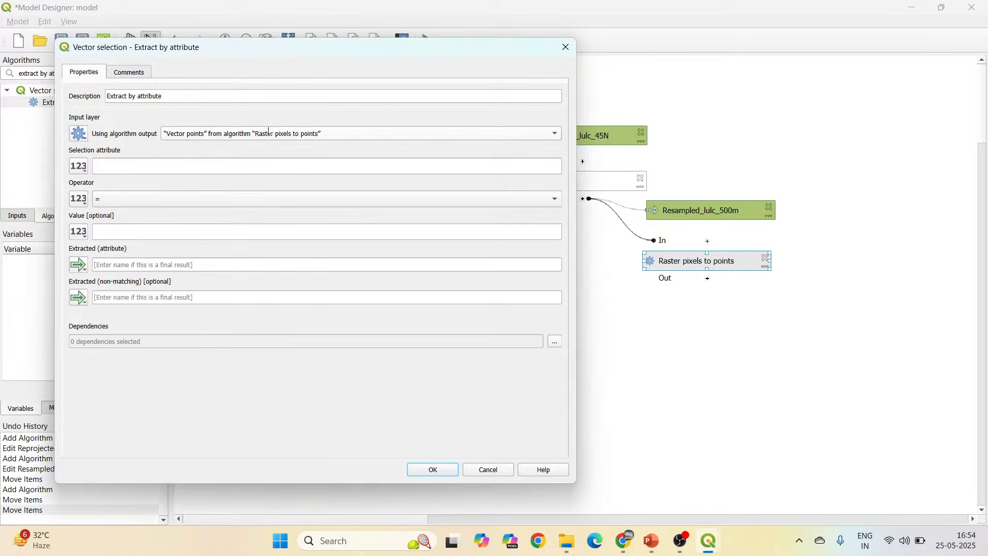
left_click(268, 133)
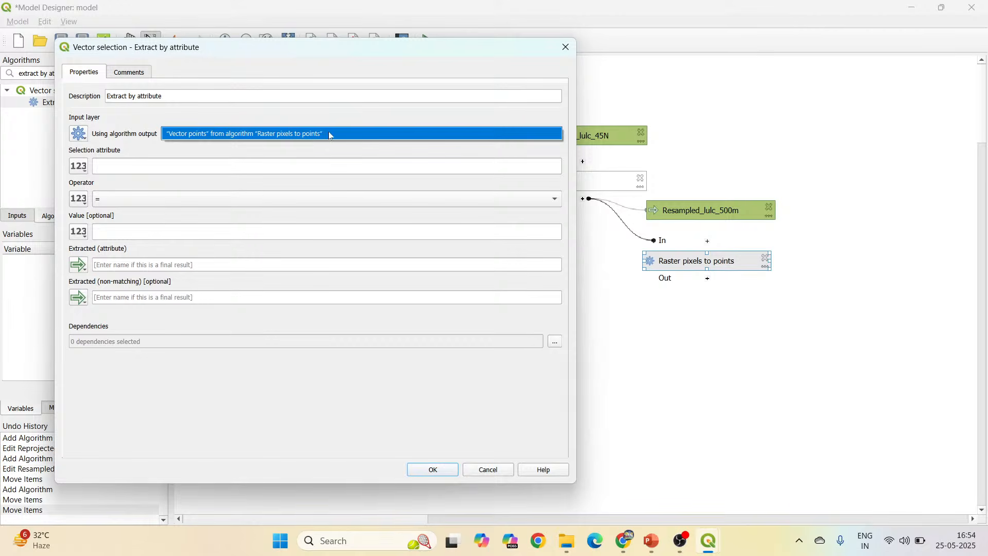
Define the extraction condition with selection attribute VALUE and value 5, keeping the = operator.
left_click(178, 165)
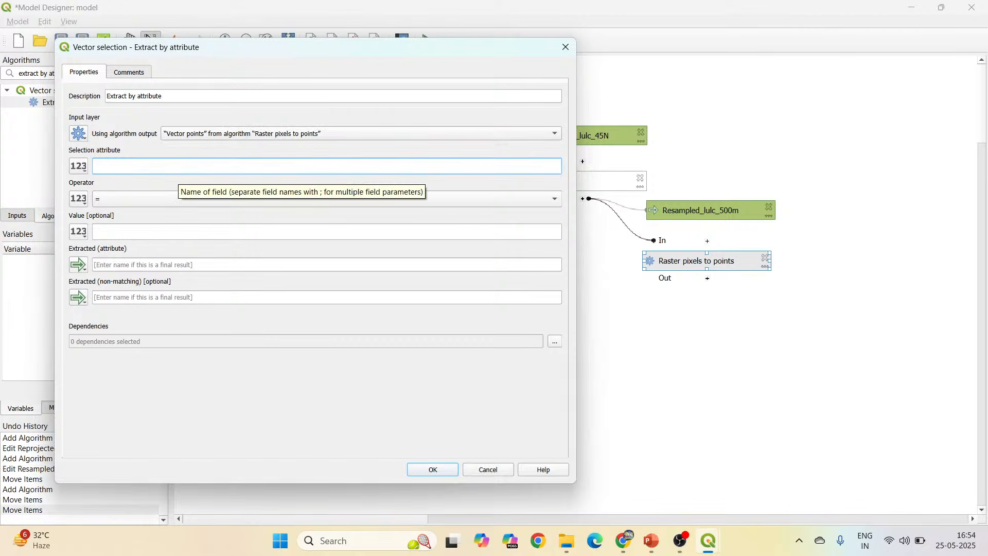
type("VALUE")
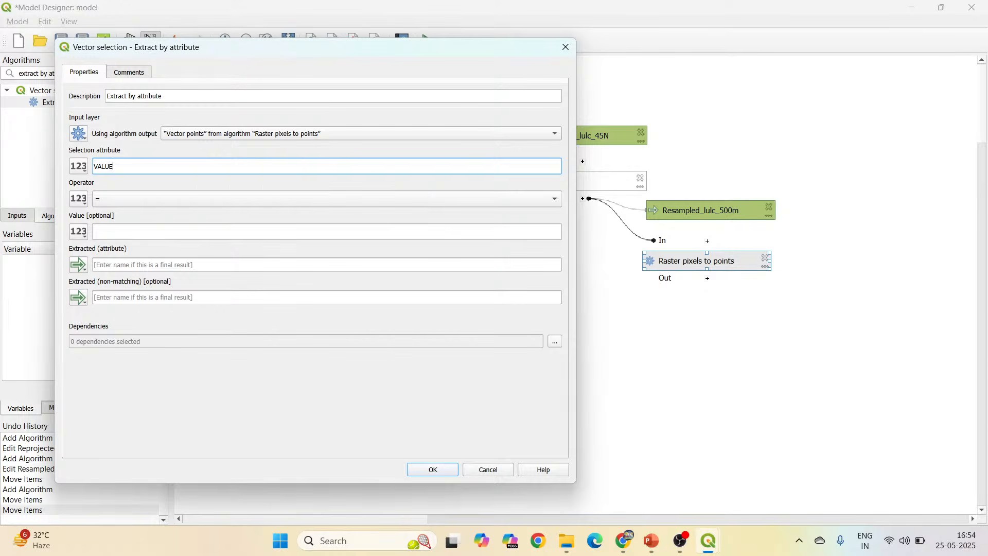
left_click(161, 227)
type("5")
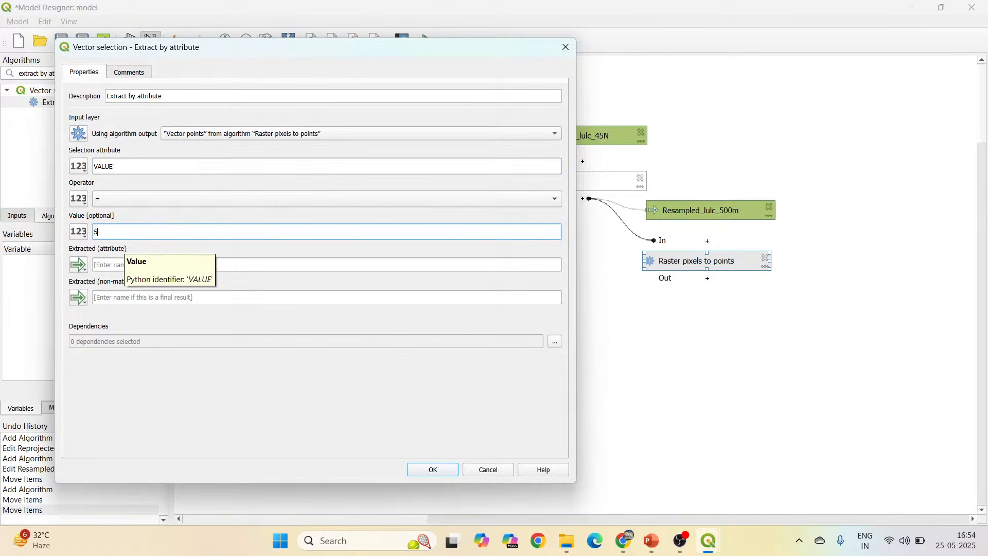
Name the Extracted (attribute) output CROPLAND_POINTS and add the Extract by attribute algorithm to the model.
left_click(129, 265)
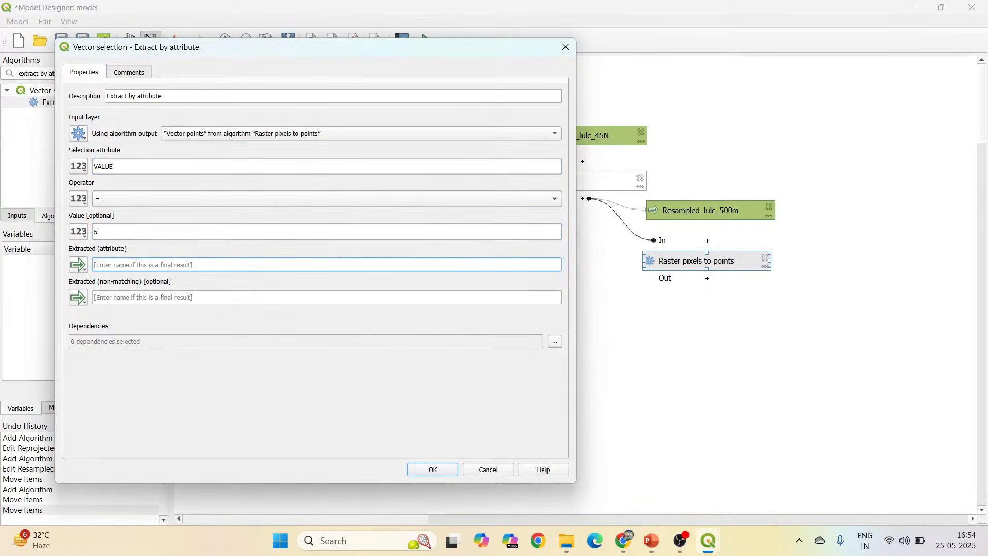
type("CROPLANDPOINTS_")
left_click(439, 471)
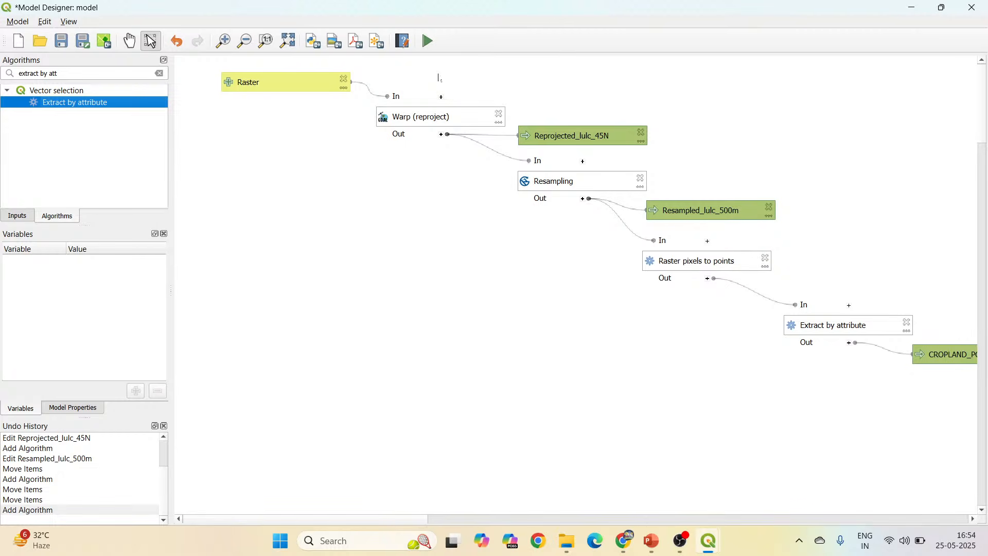
Shift the Raster pixels to points, Extract by attribute and CROPLAND_POINTS boxes closer to the preceding model elements.
left_click(288, 42)
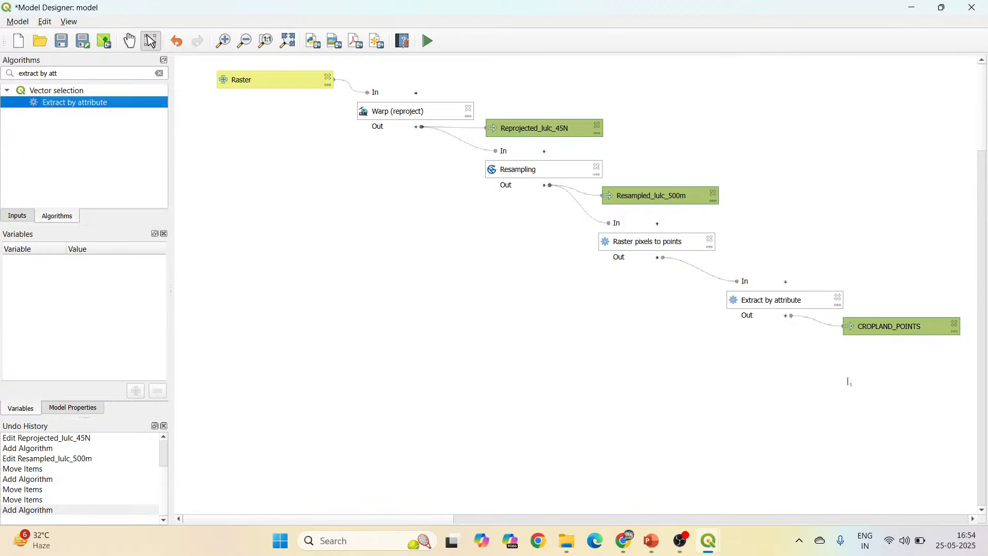
left_click_drag(649, 241, 603, 251)
left_click_drag(802, 304, 715, 312)
left_click_drag(895, 330, 799, 346)
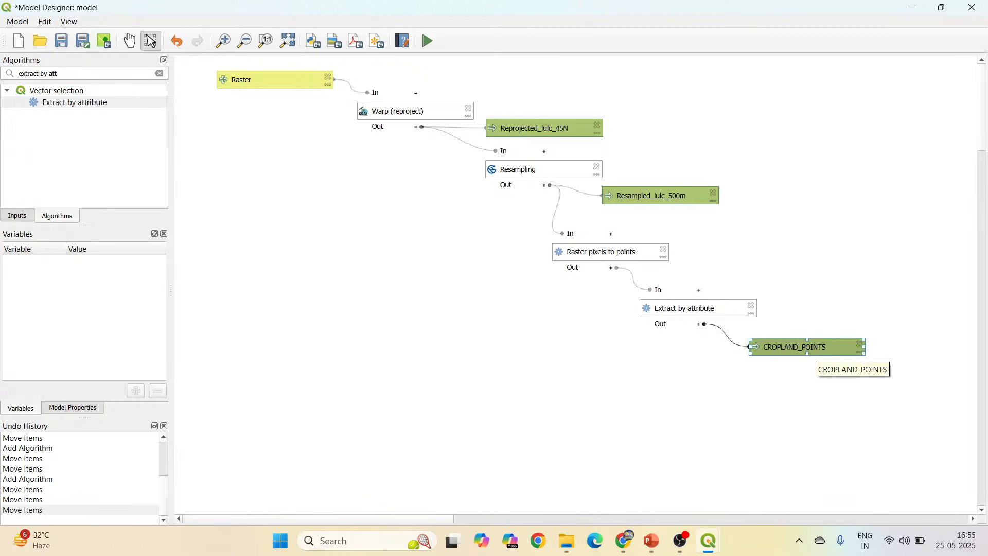
Search the algorithms for "ALIGN" and open the Align raster algorithm for the model.
left_click(59, 73)
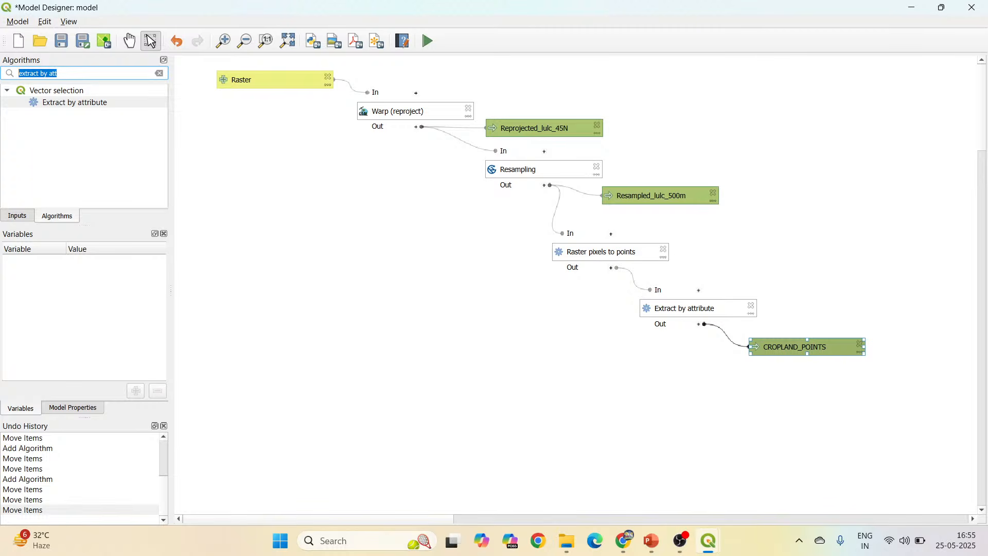
type("ALIGN")
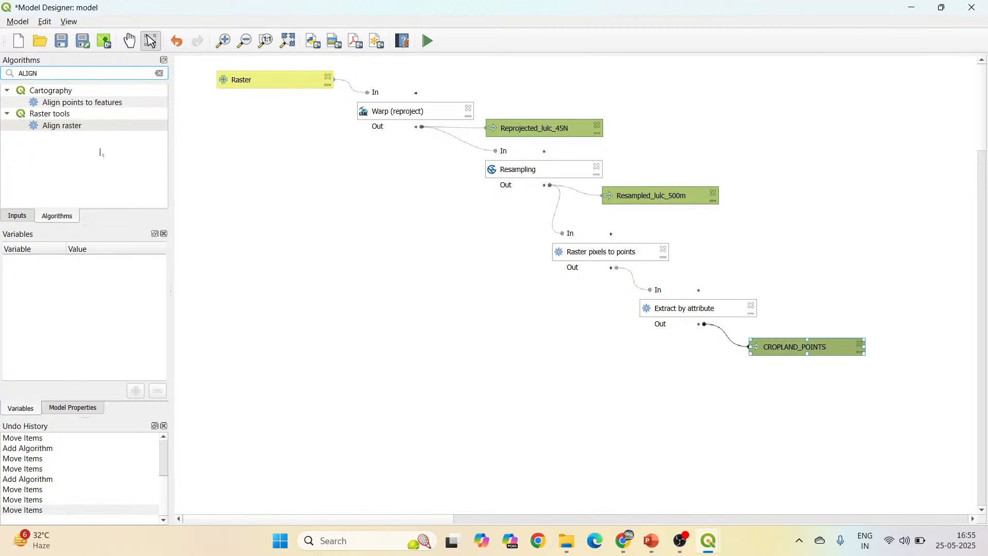
double_click(101, 128)
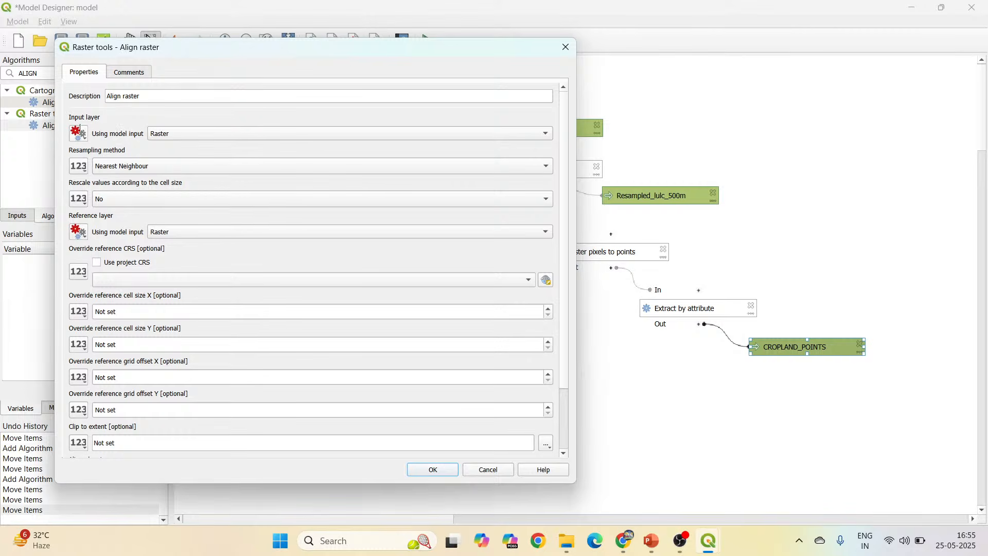
Set the Align raster input layer to a fixed value, choosing the NDVI_500m_45N_BR_2017 layer.
left_click(84, 138)
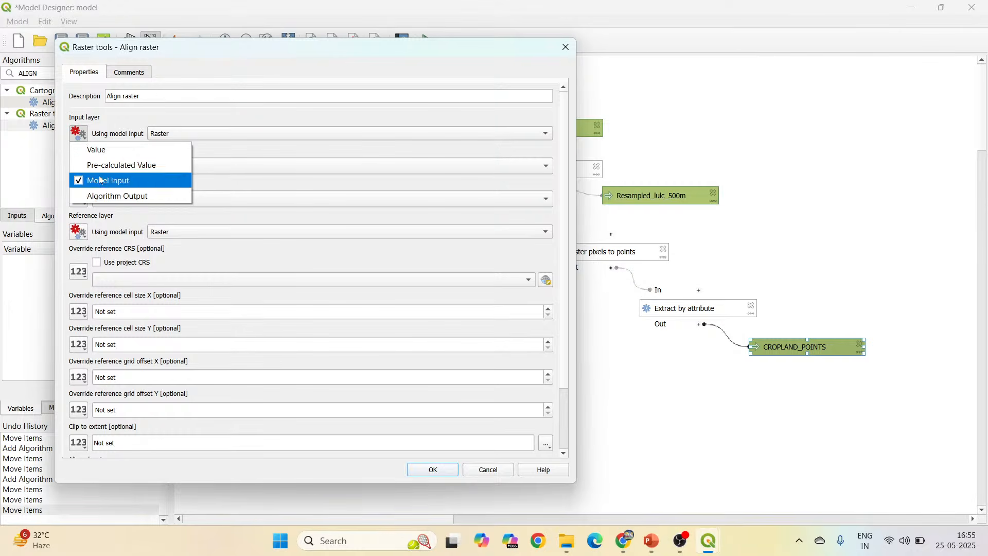
left_click(101, 151)
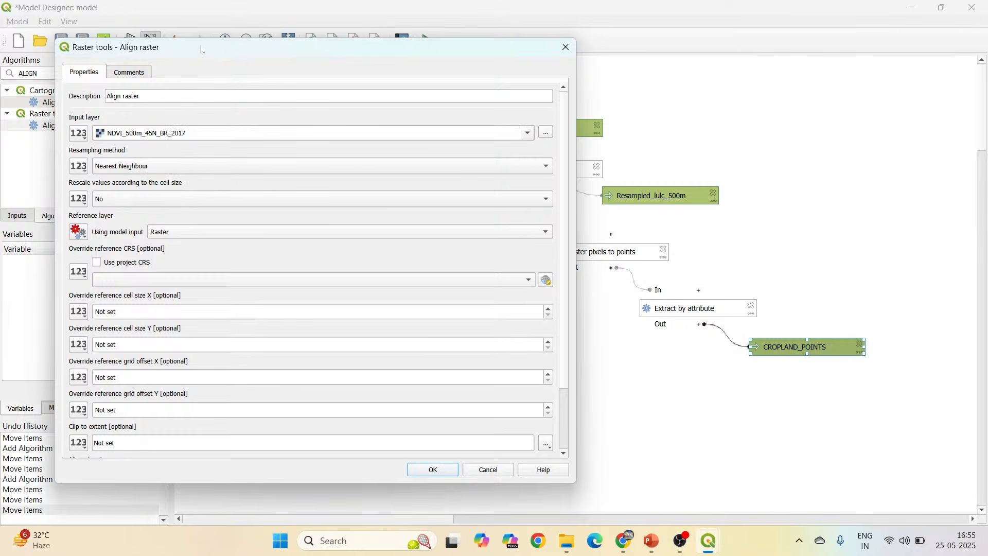
left_click_drag(202, 45, 410, 67)
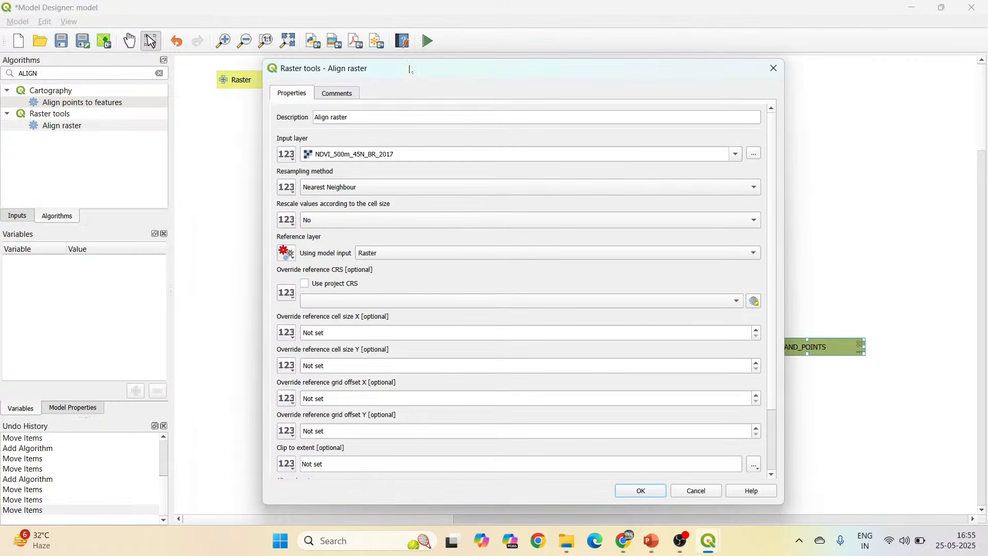
left_click(287, 155)
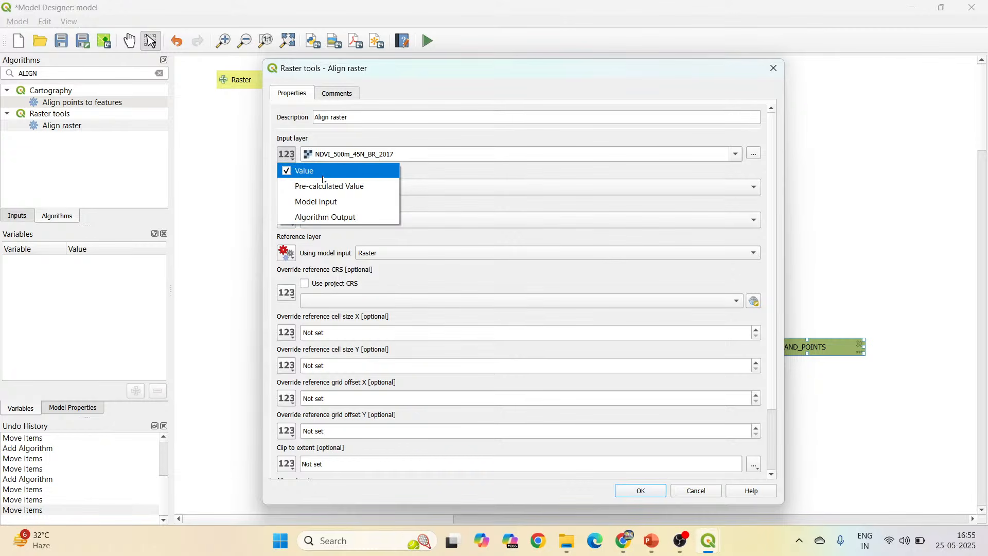
left_click(359, 135)
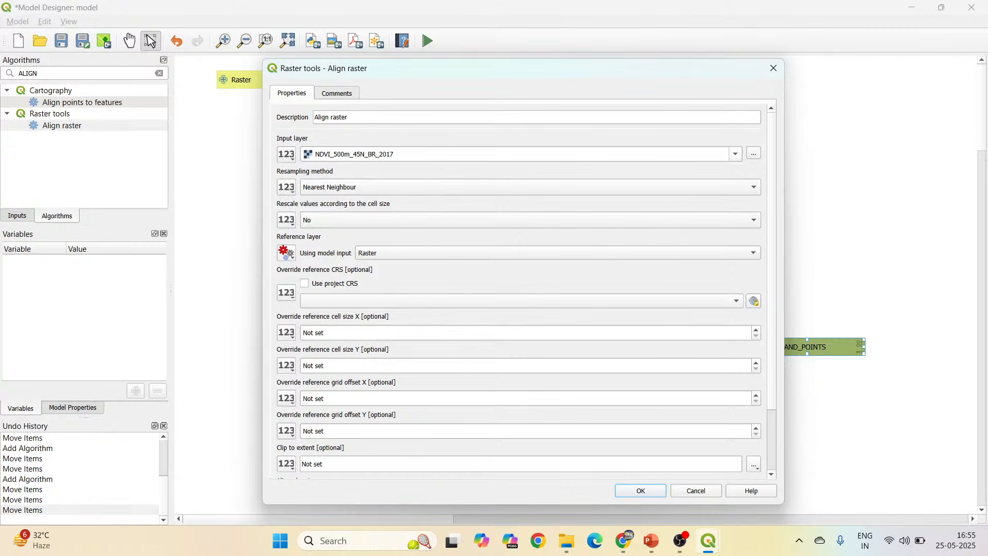
left_click(733, 155)
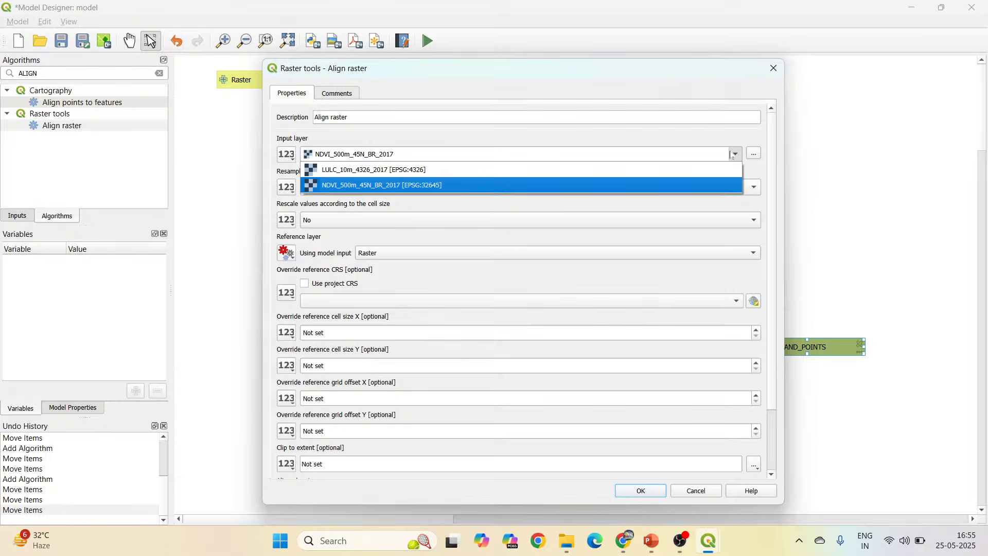
left_click(432, 188)
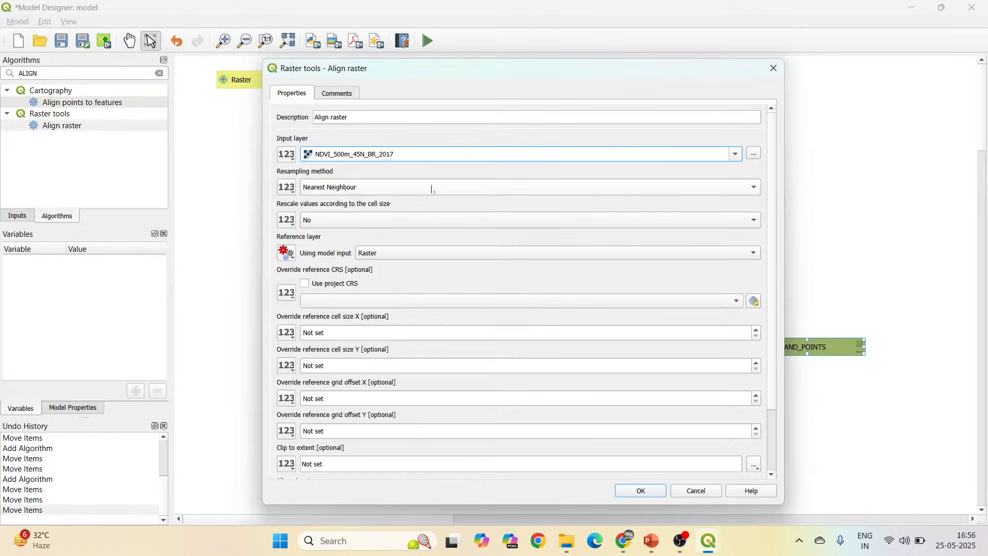
Set the Align raster reference layer to the algorithm output "Resampled Grids" from Resampling.
scroll(776, 183, "down", 2)
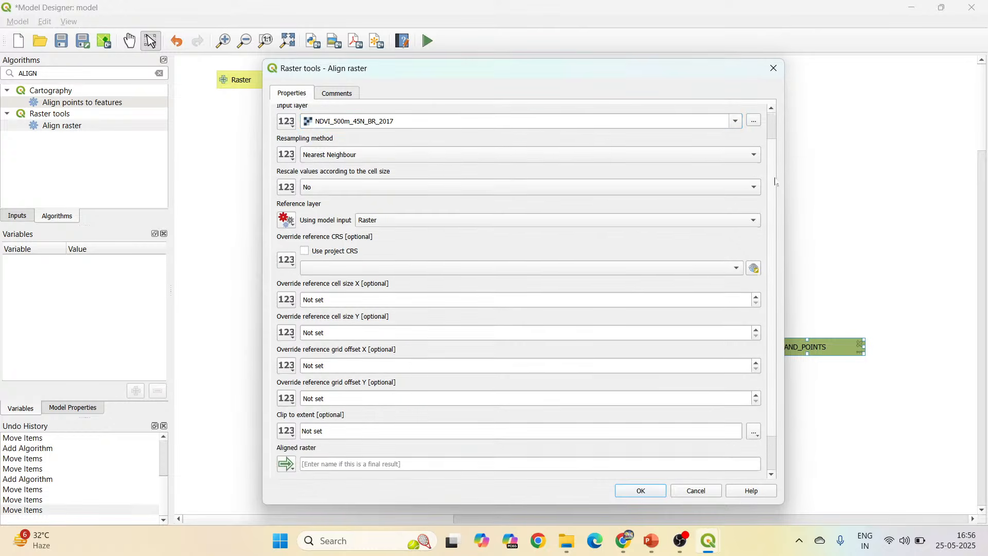
scroll(776, 183, "down", 2)
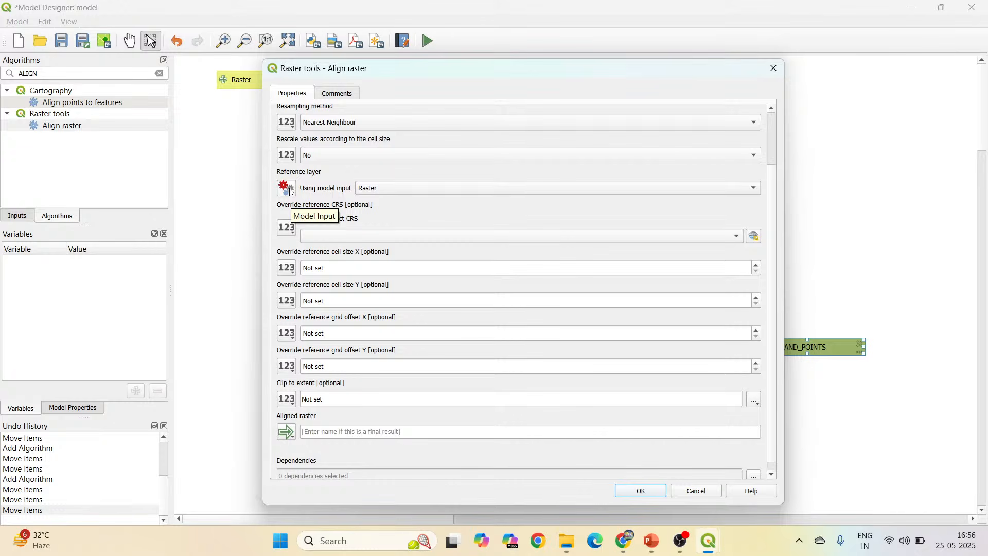
left_click(291, 192)
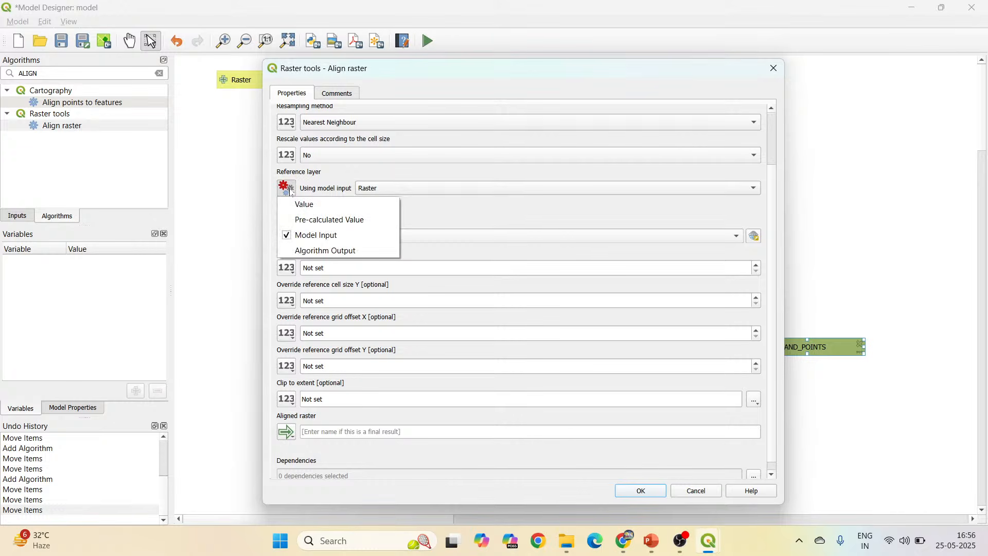
left_click(319, 253)
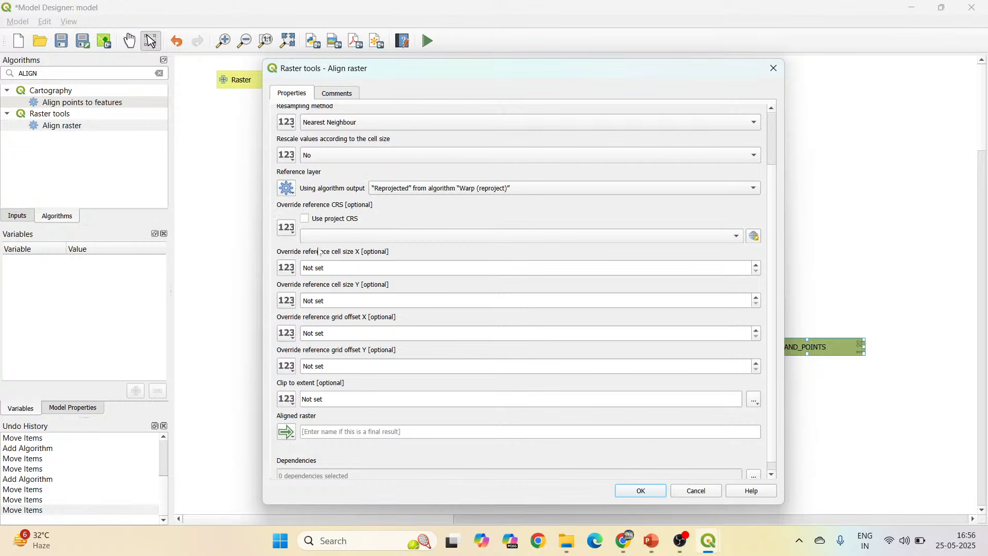
left_click(513, 189)
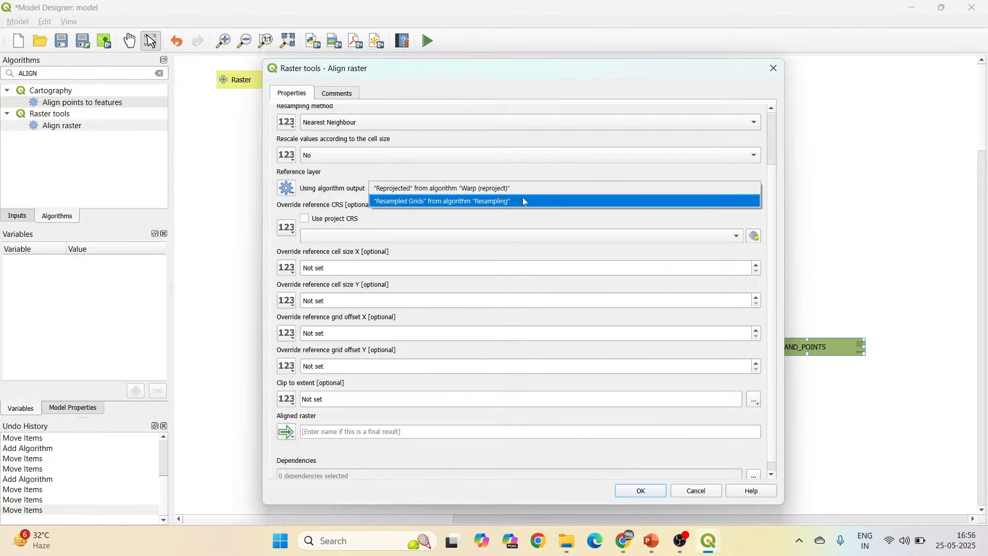
left_click(524, 201)
left_click_drag(518, 76, 622, 251)
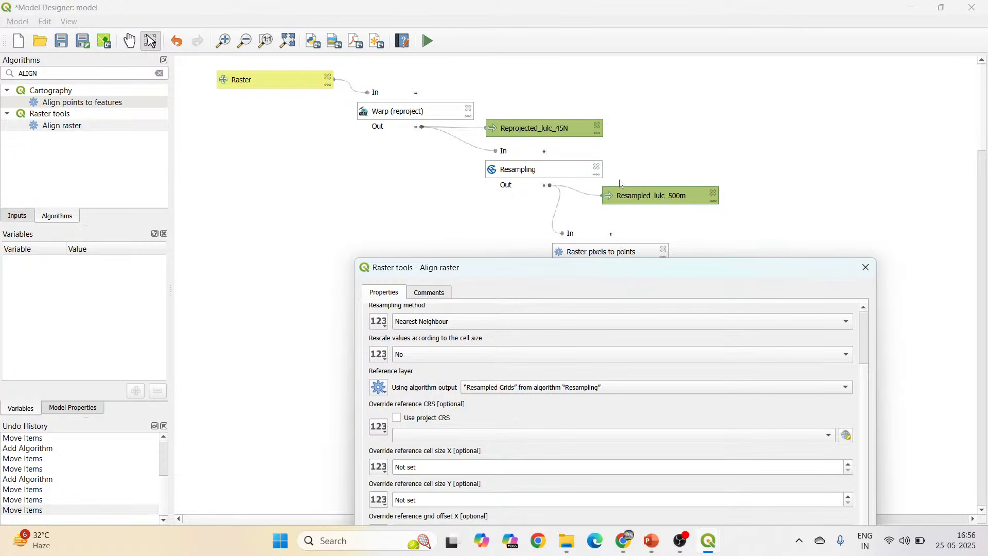
left_click_drag(628, 270, 645, 48)
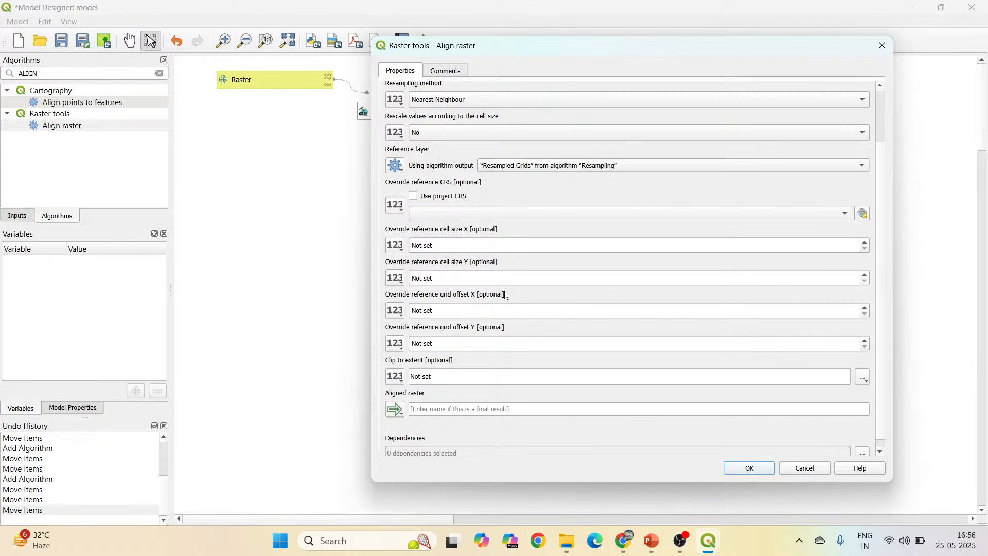
Name the Aligned raster output ALIGNED_NDVI and add the Align raster algorithm to the model.
left_click(491, 409)
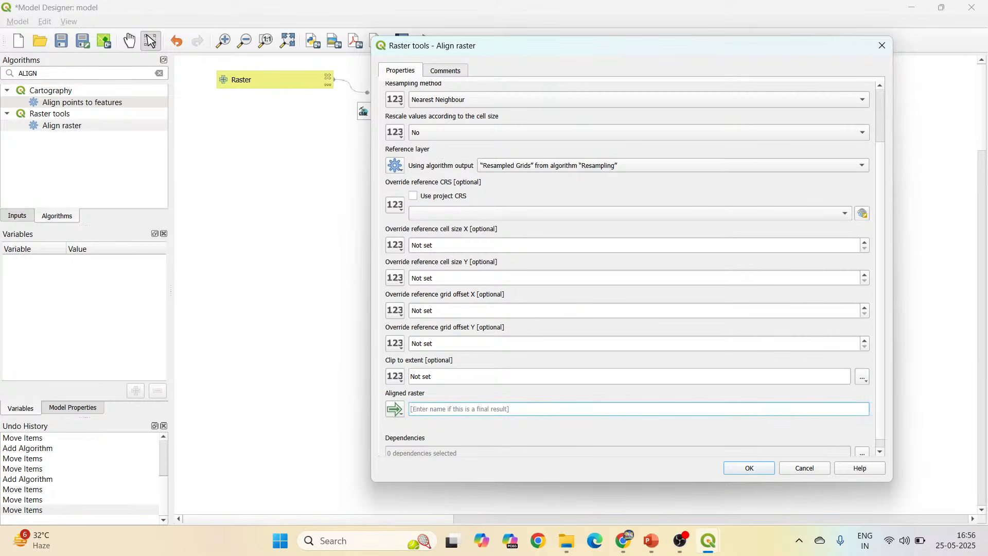
type("ALIGNED_NDVI")
left_click(759, 471)
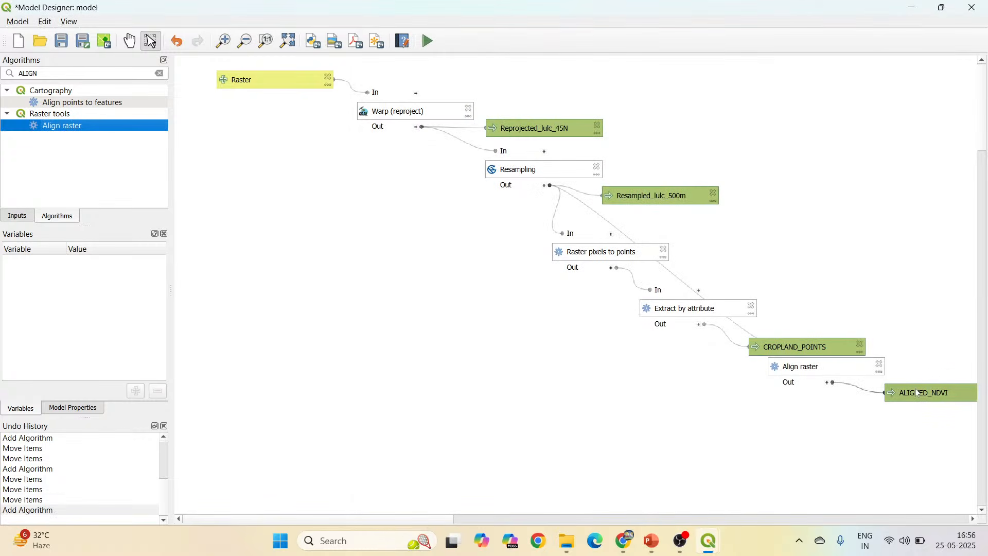
Arrange Align raster beside the Resampling branch with ALIGNED_NDVI just below it, and move Resampled_lulc_500m slightly lower.
left_click(817, 364)
left_click_drag(807, 366, 817, 188)
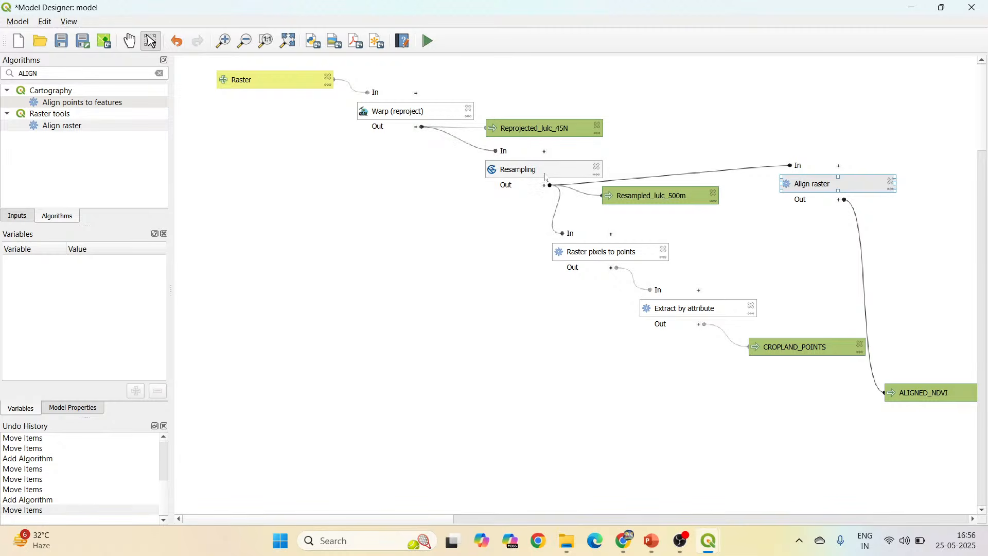
left_click_drag(896, 392, 849, 233)
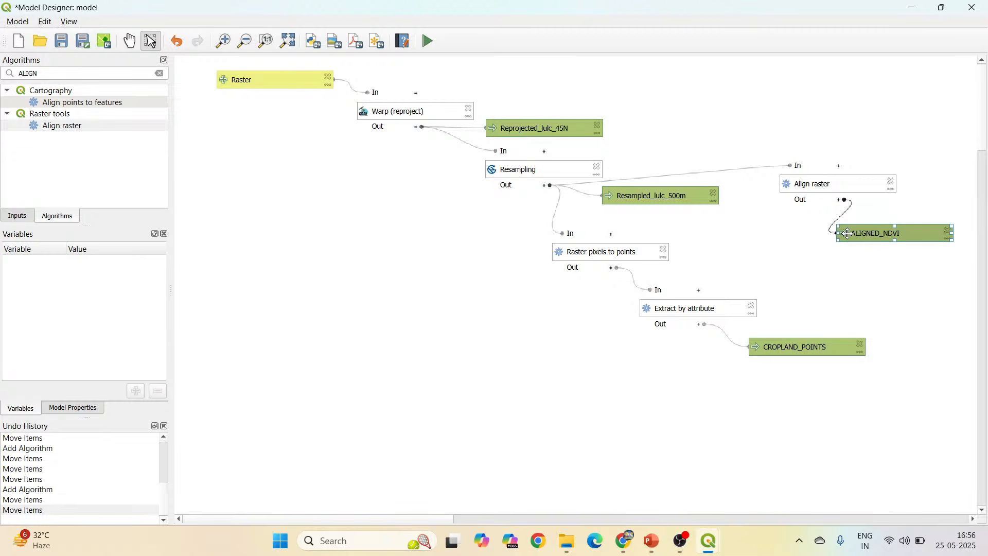
left_click(289, 40)
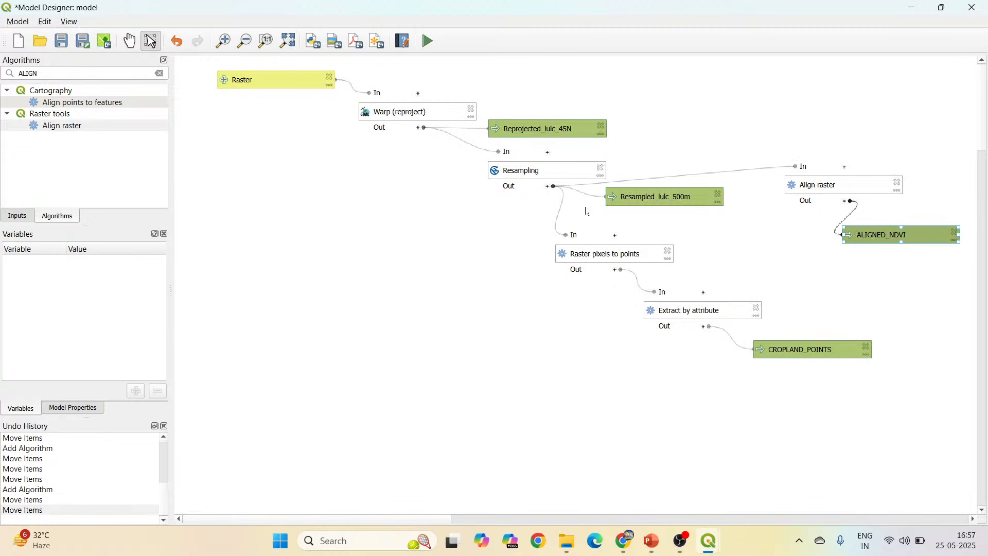
left_click_drag(649, 196, 643, 216)
left_click_drag(817, 187, 808, 202)
mouse_move(873, 237)
left_mouse_down()
mouse_move(870, 259)
mouse_move(882, 255)
mouse_move(870, 250)
left_mouse_up()
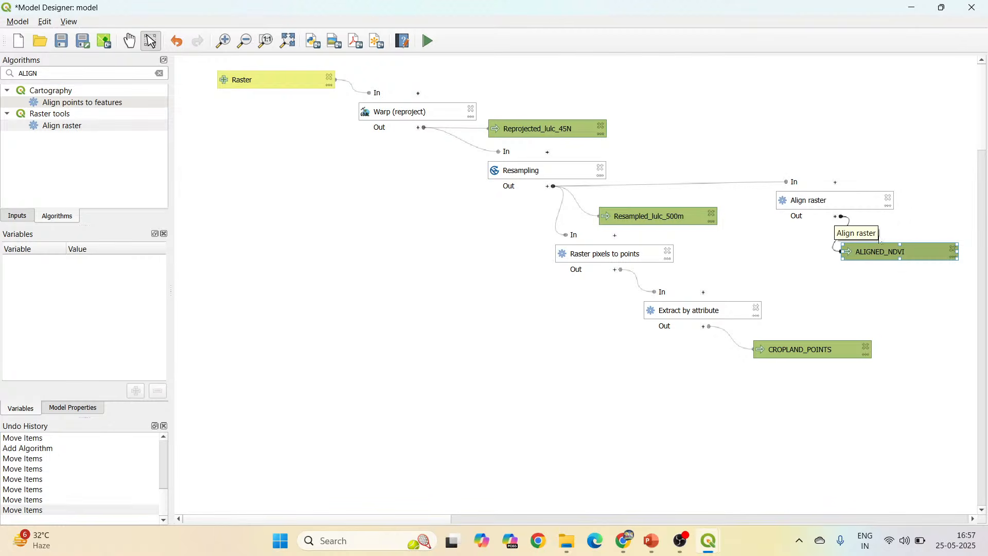
Set the default value of the ALIGNED_NDVI output to the file ALIGNED_NDVI.sdat in the Output model folder.
double_click(886, 255)
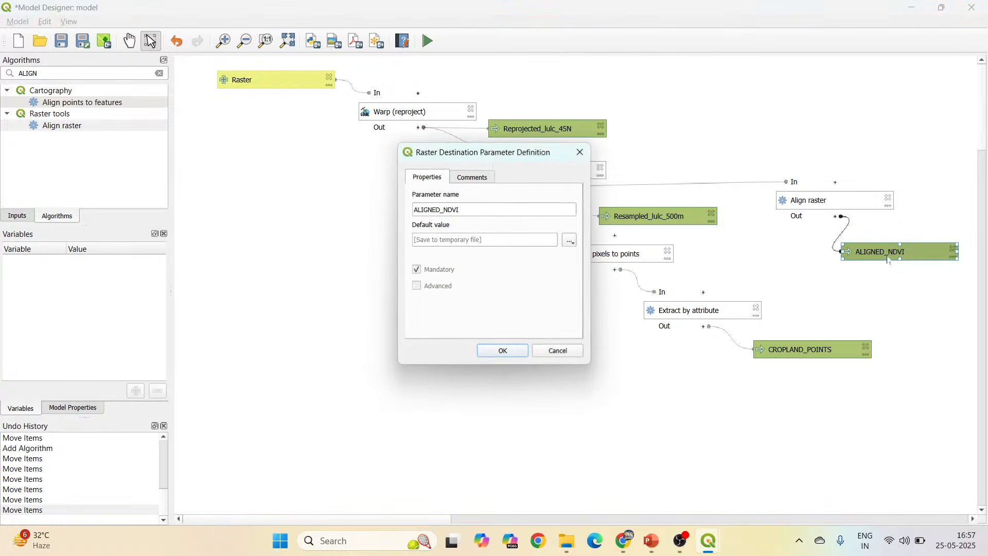
left_click(570, 241)
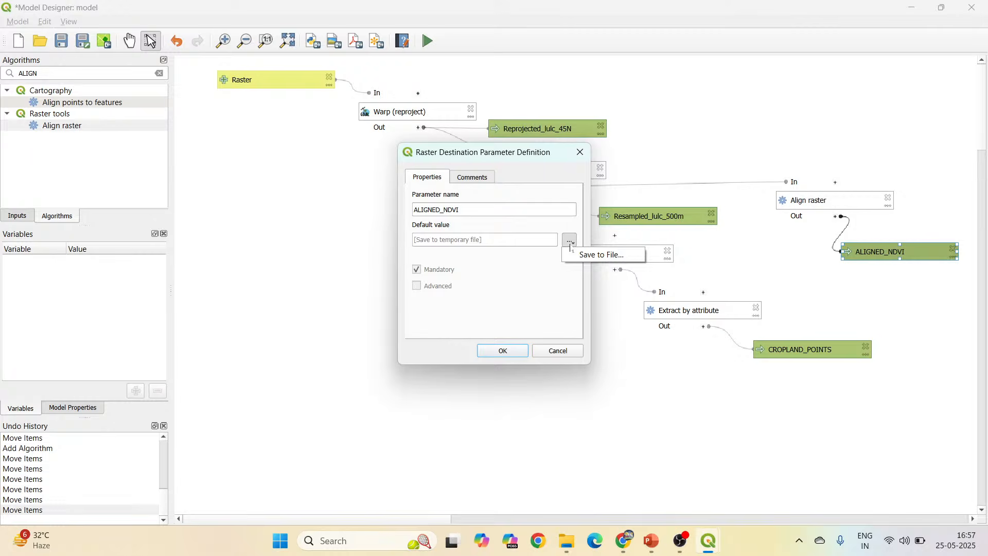
left_click(600, 255)
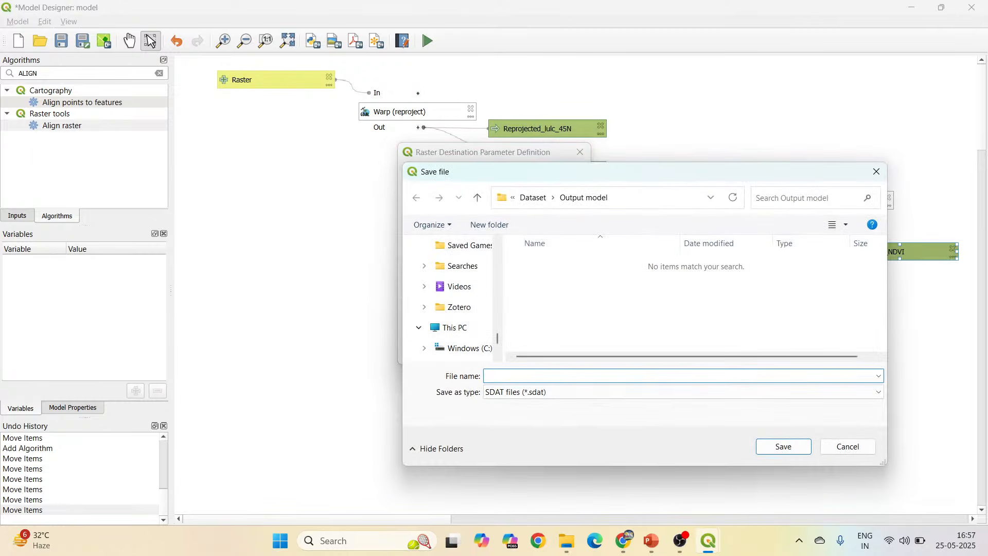
type("Resampled_lulc_500m")
left_click_drag(564, 375, 471, 377)
type("ALIGNED_NDVI")
left_click(783, 448)
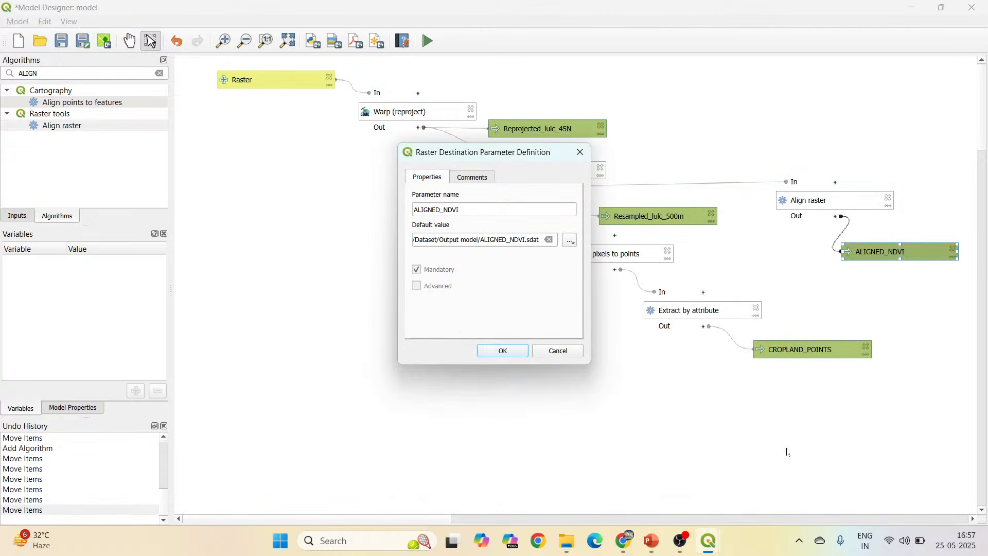
left_click(507, 351)
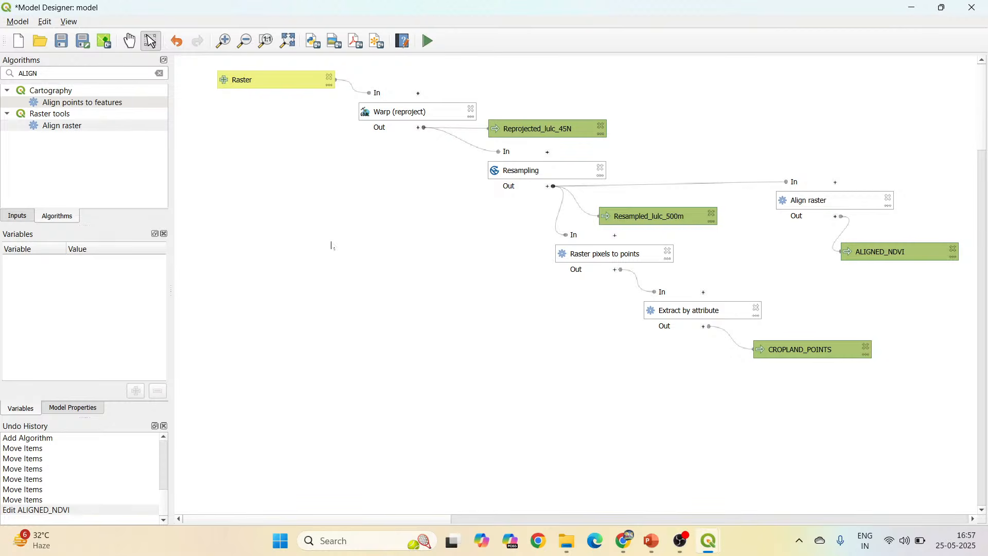
Validate the model.
left_click(17, 26)
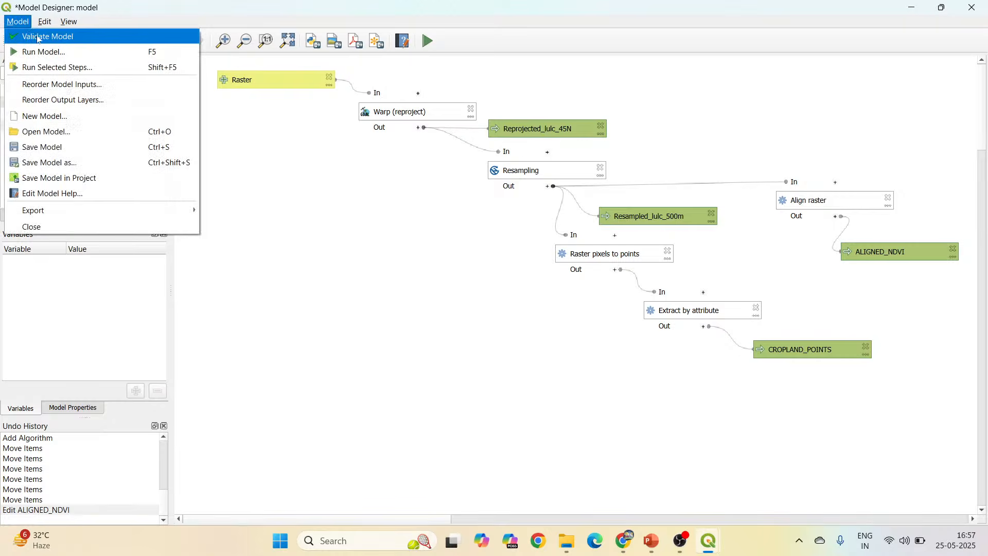
left_click(72, 38)
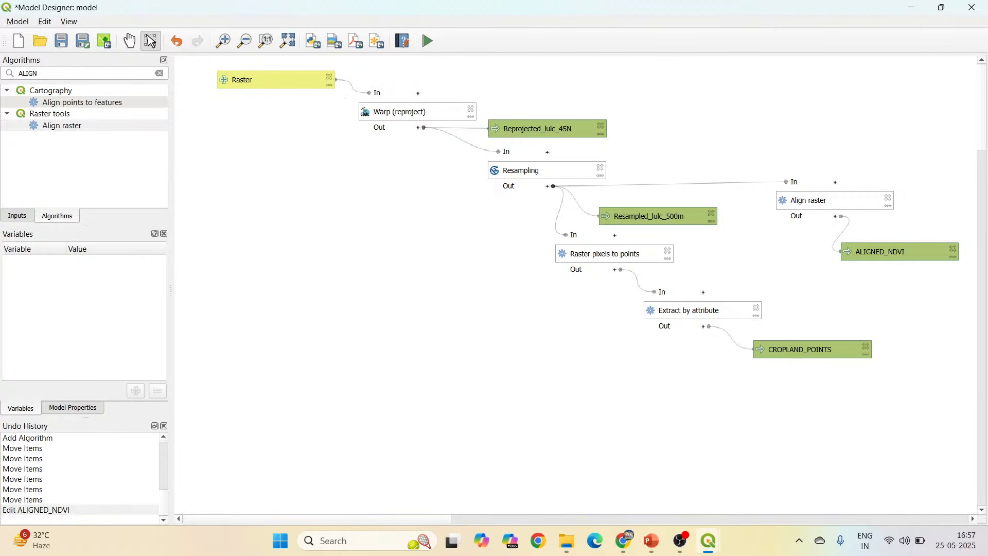
Find the Sample raster values algorithm and start adding it to the model.
double_click(32, 73)
type("SA")
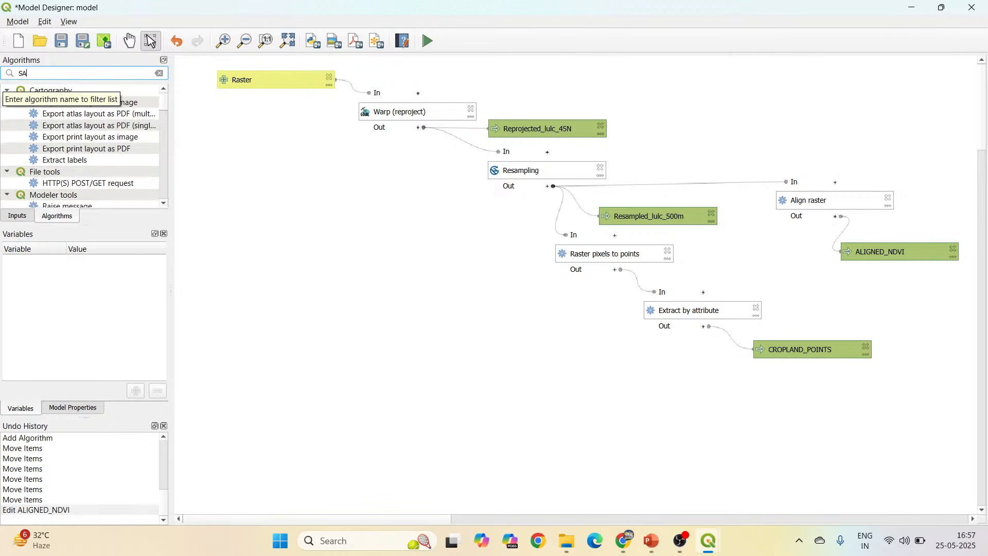
type("MPLE RASTER")
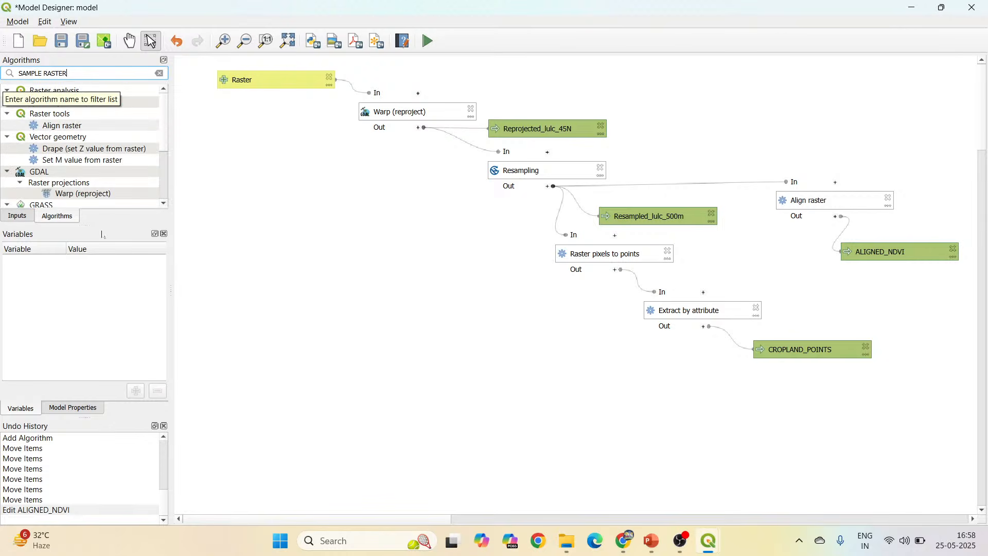
left_click(84, 104)
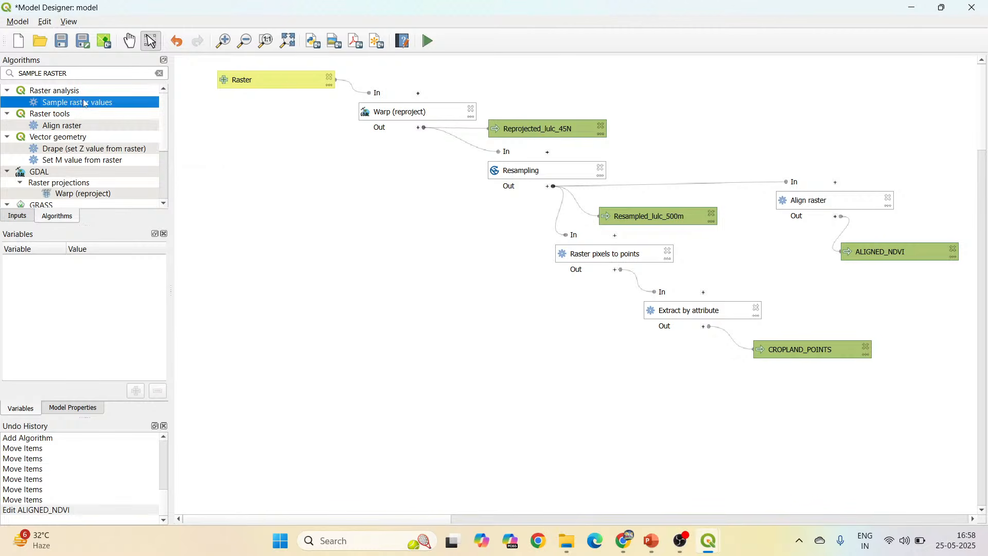
double_click(85, 103)
left_click_drag(249, 54, 427, 50)
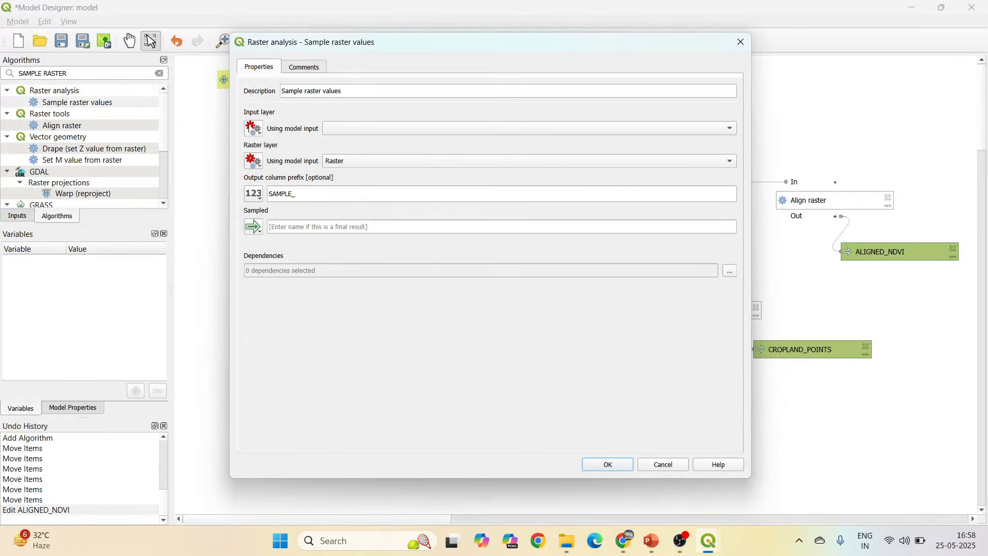
Set the input layer to the Extract by attribute output and the raster layer to the Aligned raster output from Align raster.
left_click(252, 129)
left_click(292, 191)
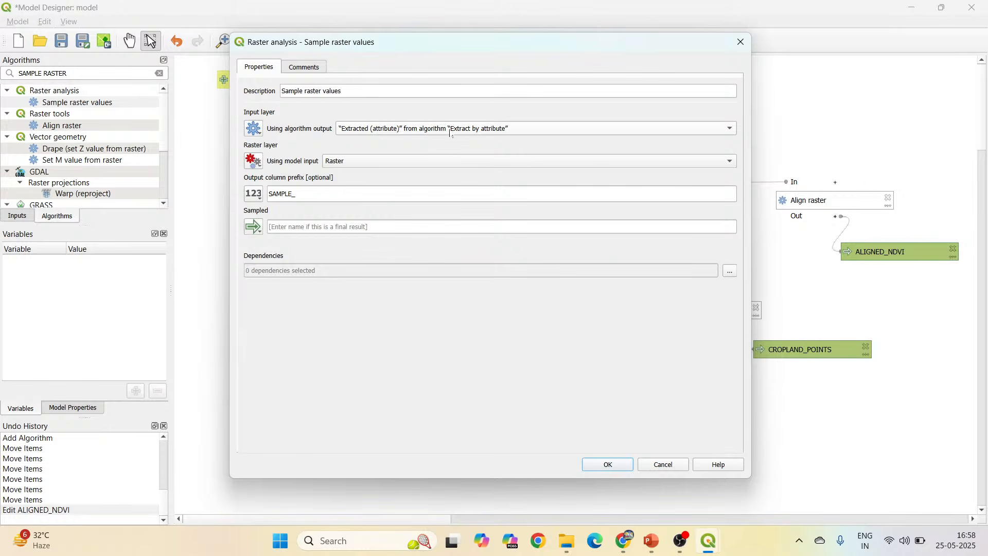
left_click_drag(504, 33, 297, 47)
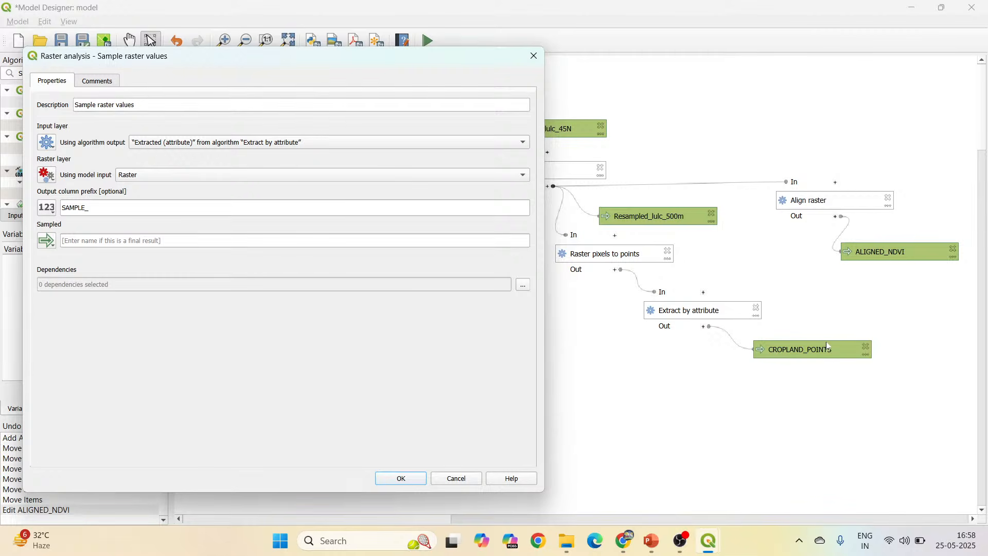
left_click(49, 176)
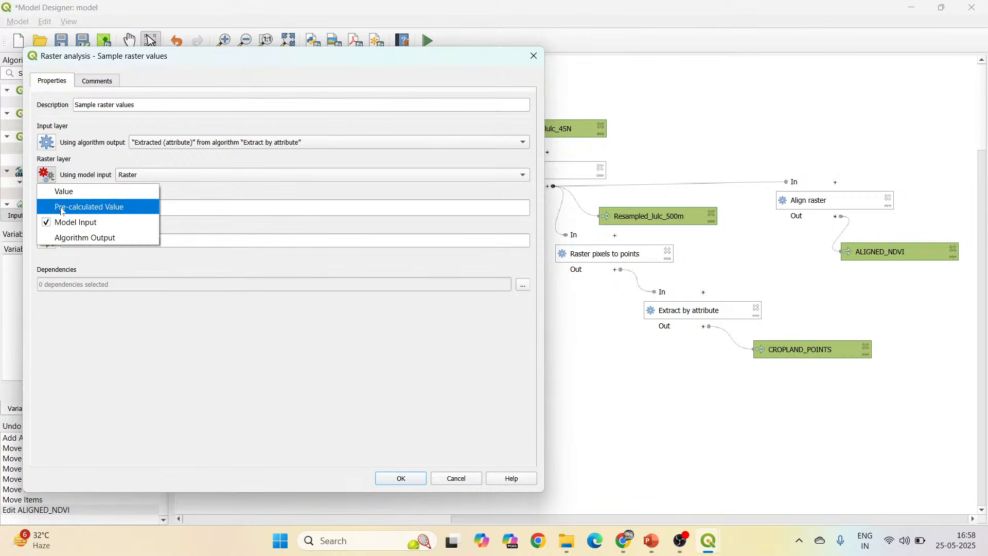
left_click(71, 238)
left_click(237, 177)
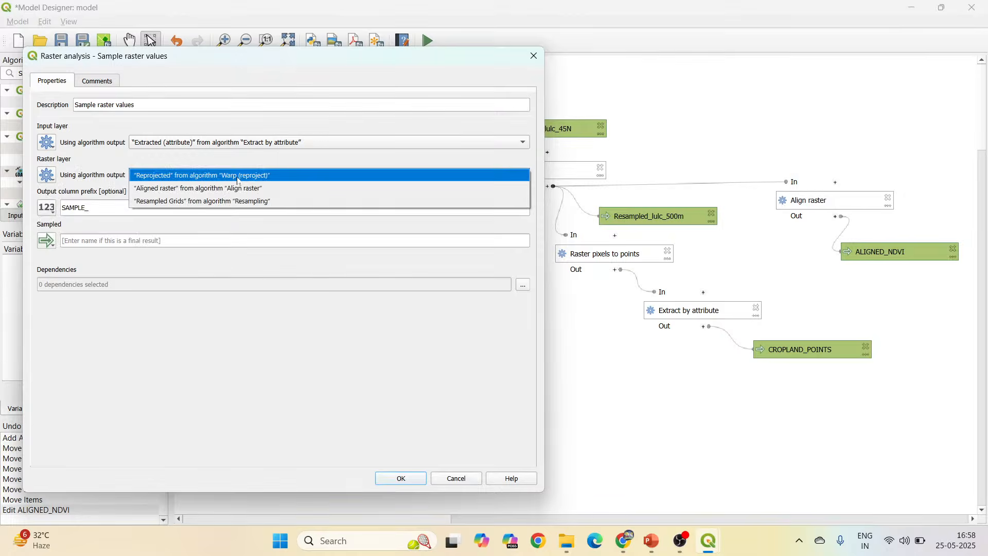
left_click(225, 189)
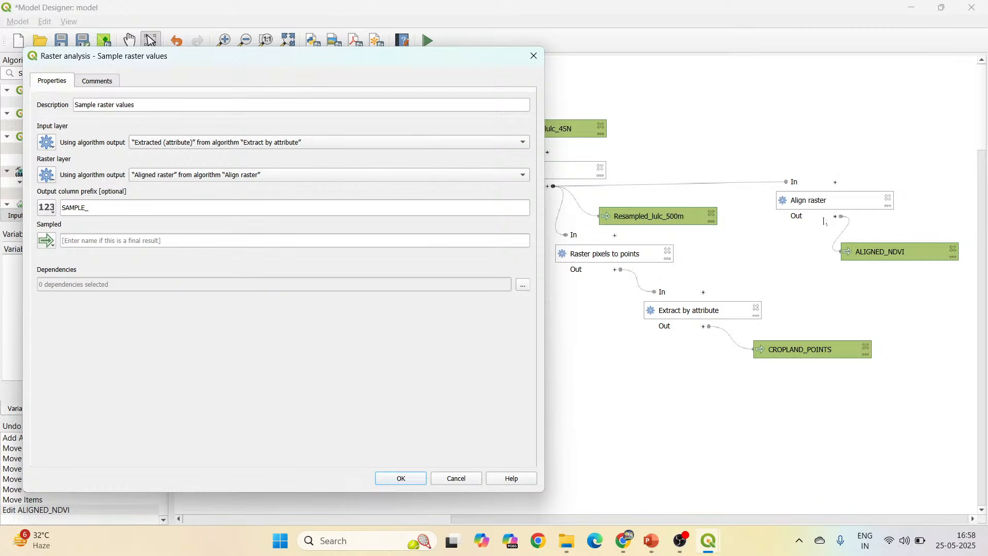
Set both the output column prefix and the Sampled output name to NDVI_CROPS_2017, and add the algorithm to the model.
key("Tab")
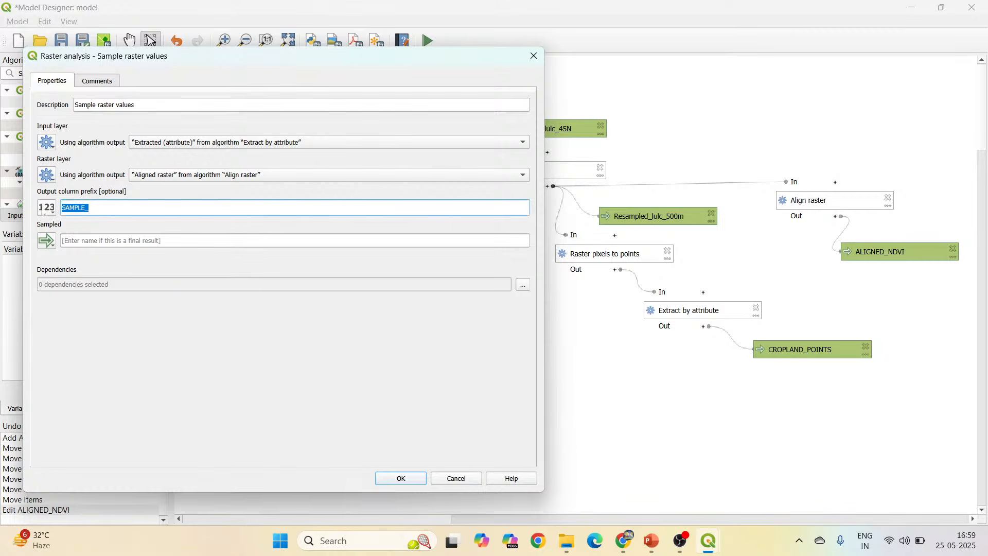
type("ND")
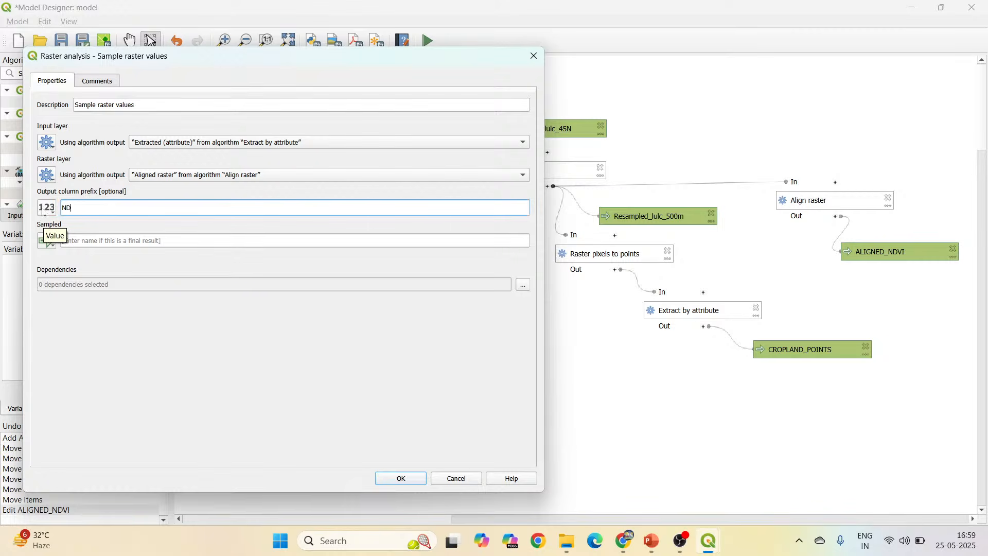
type("VI_CROPS_2017")
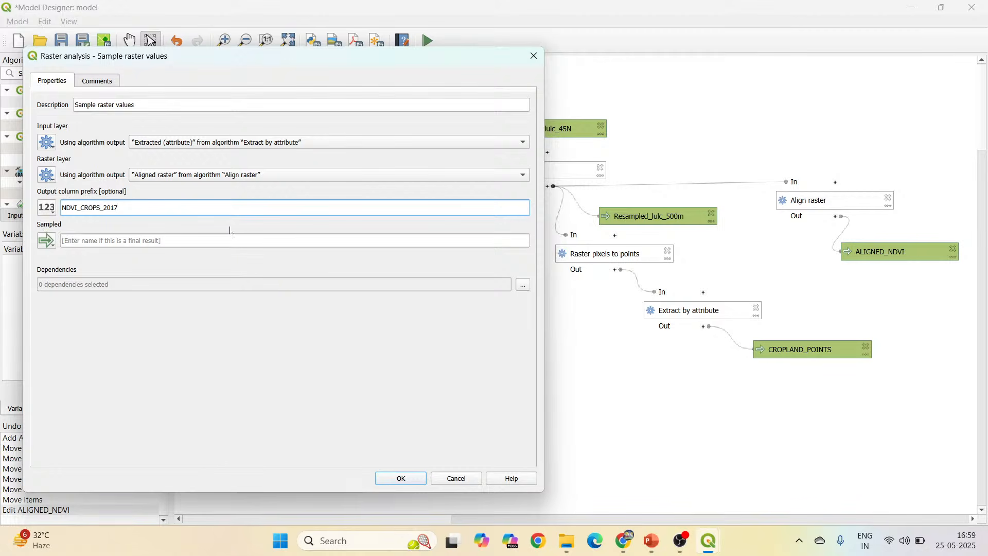
key("ctrl+a")
key("ctrl+c")
key("Tab")
key("ctrl+v")
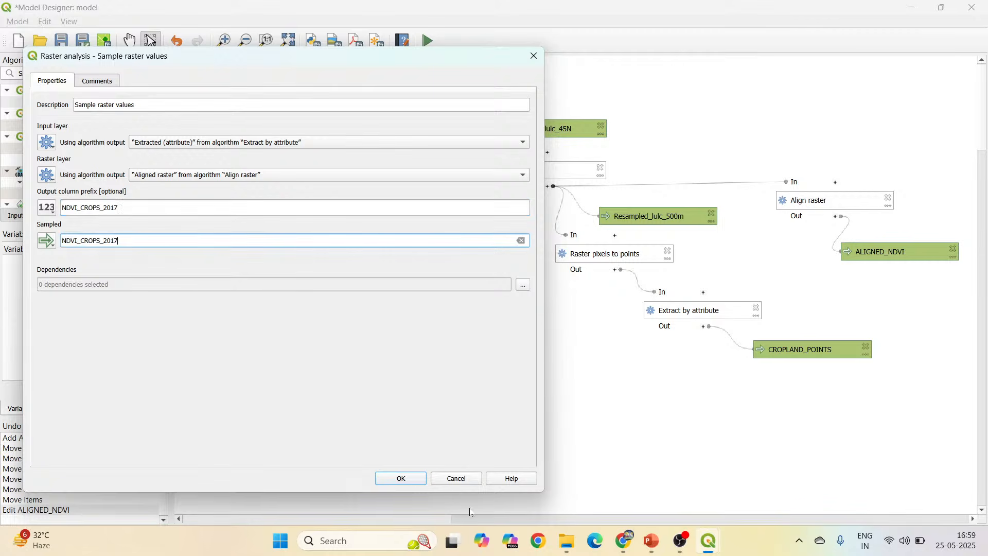
left_click(410, 480)
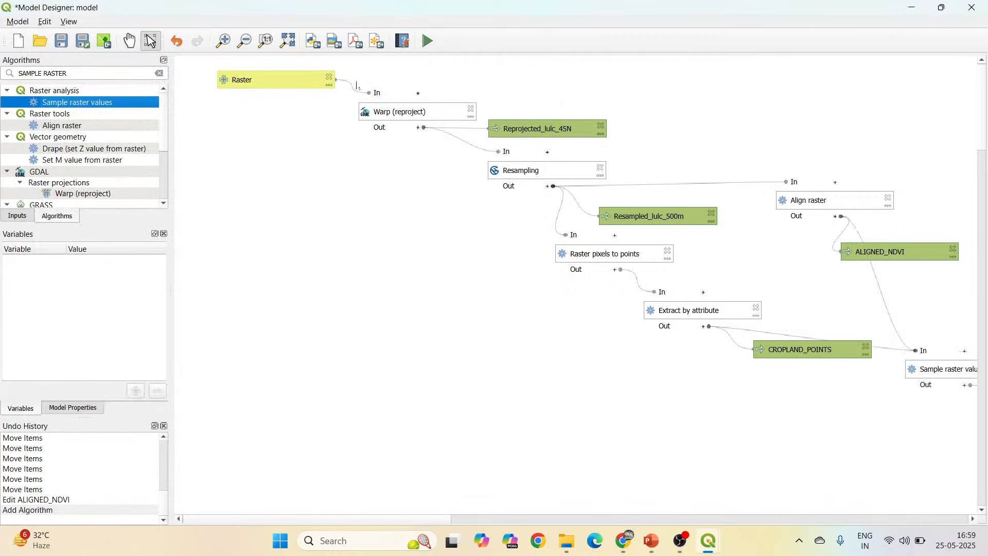
Tidy the layout by moving Sample raster values and ALIGNED_NDVI up and outward, CROPLAND_POINTS slightly lower, and NDVI_CROPS_2017 slightly higher.
left_click(287, 41)
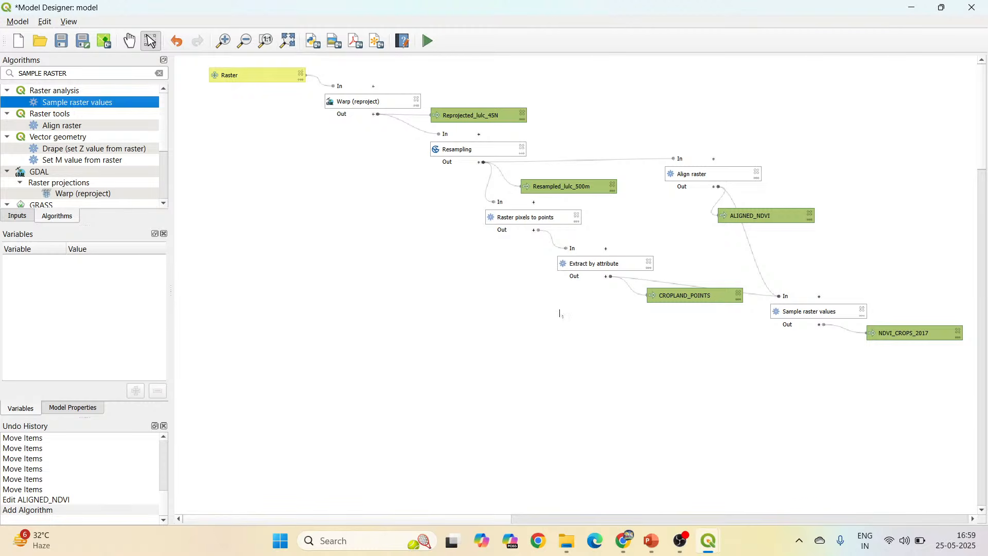
left_click_drag(797, 313, 820, 289)
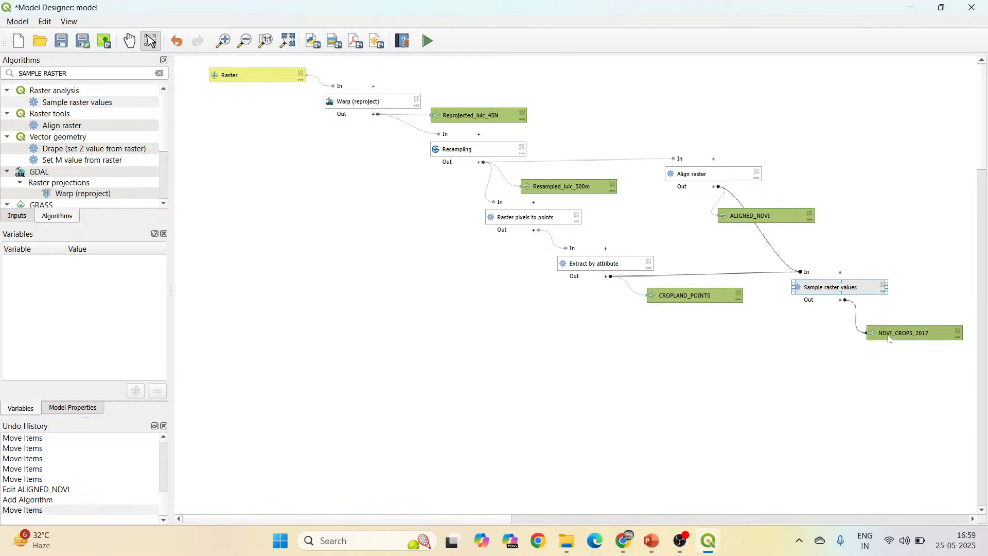
mouse_move(897, 338)
left_mouse_down()
mouse_move(889, 323)
mouse_move(896, 329)
left_mouse_up()
left_click_drag(741, 216, 803, 204)
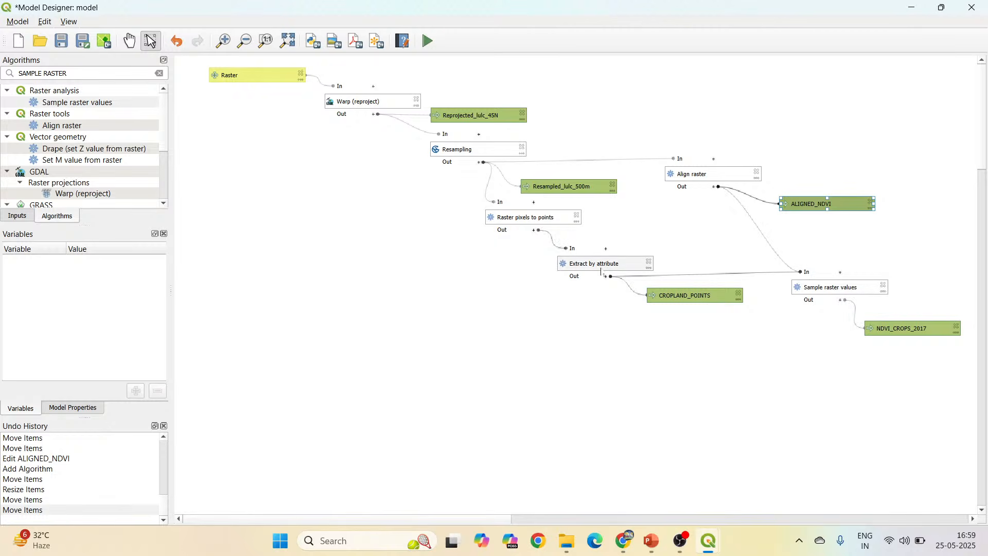
left_click_drag(691, 296, 688, 310)
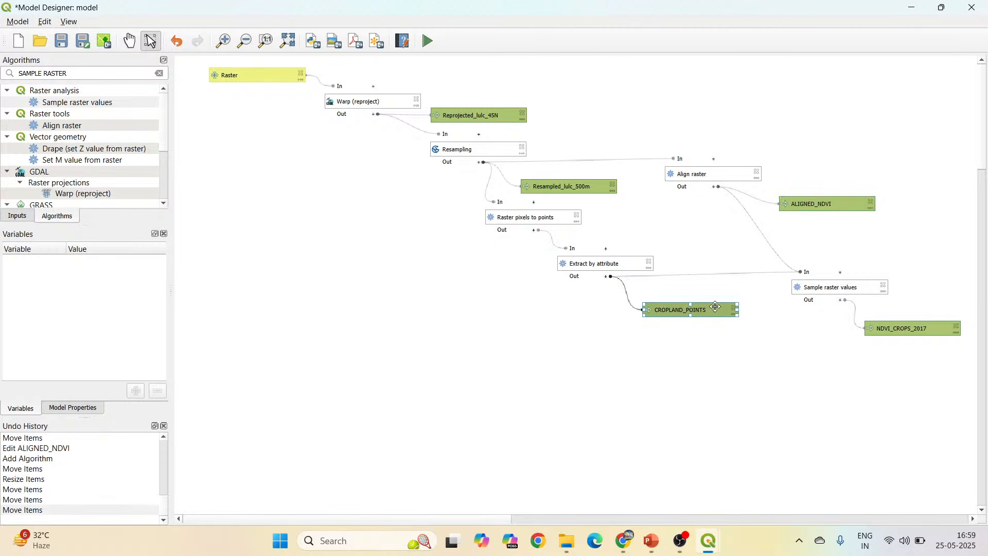
left_click_drag(811, 287, 808, 290)
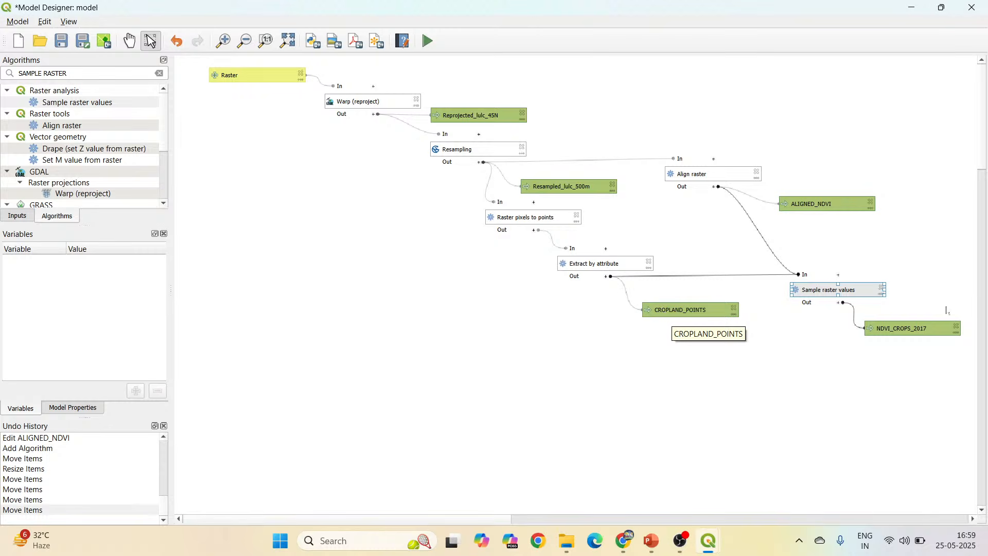
Set the default value of the NDVI_CROPS_2017 output to NDVI_CROPS_2017.gpkg in the Output model folder, and move the output slightly lower.
double_click(912, 331)
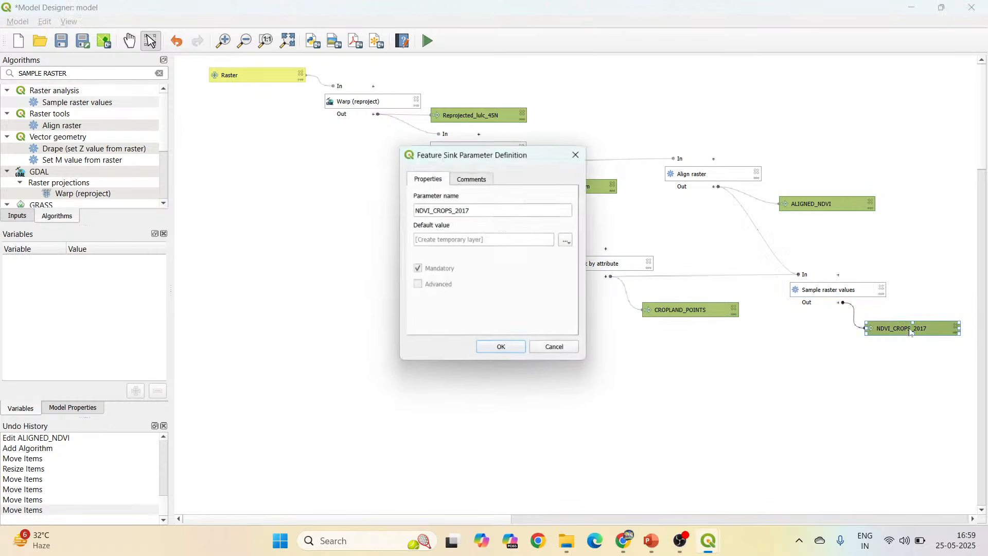
left_click(569, 240)
left_click(617, 259)
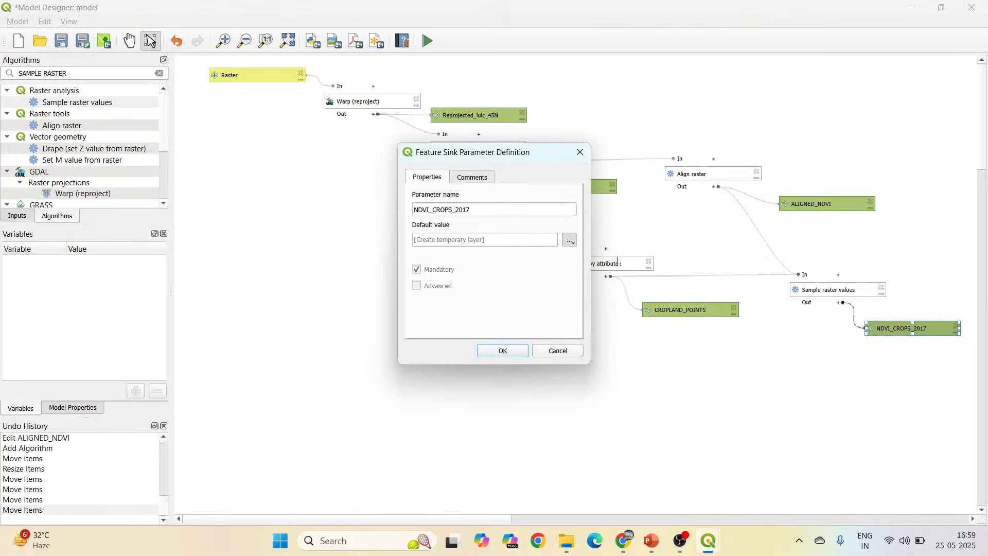
key("ctrl+v")
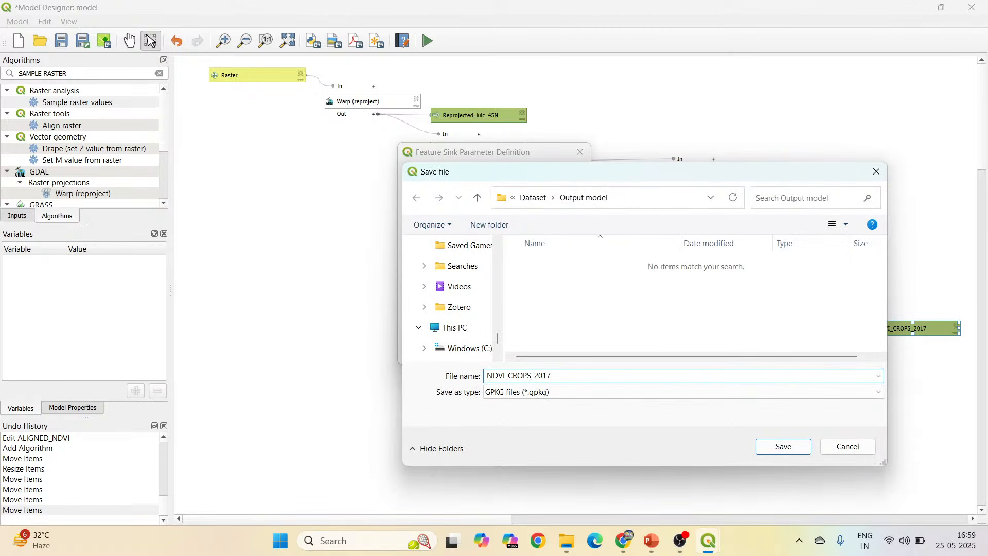
left_click(783, 447)
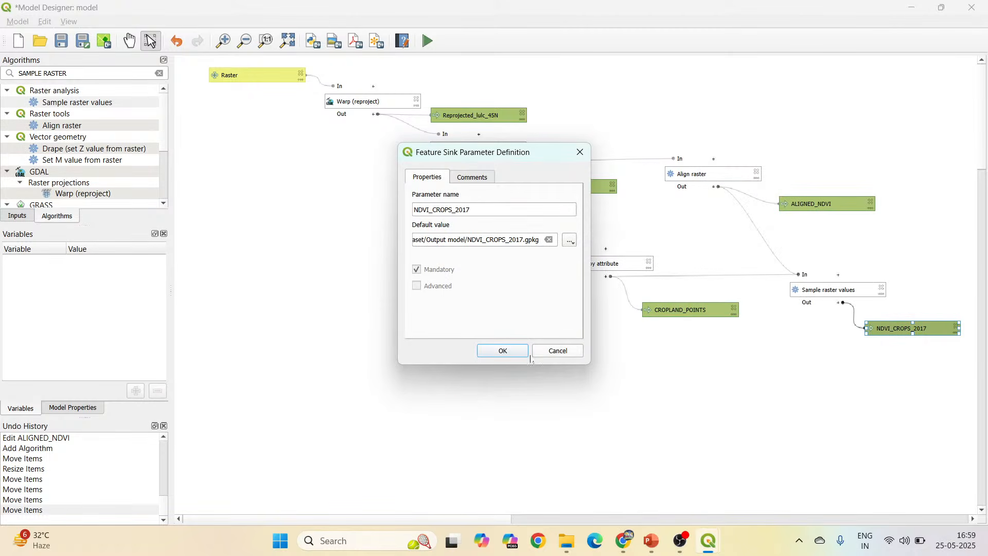
left_click(511, 354)
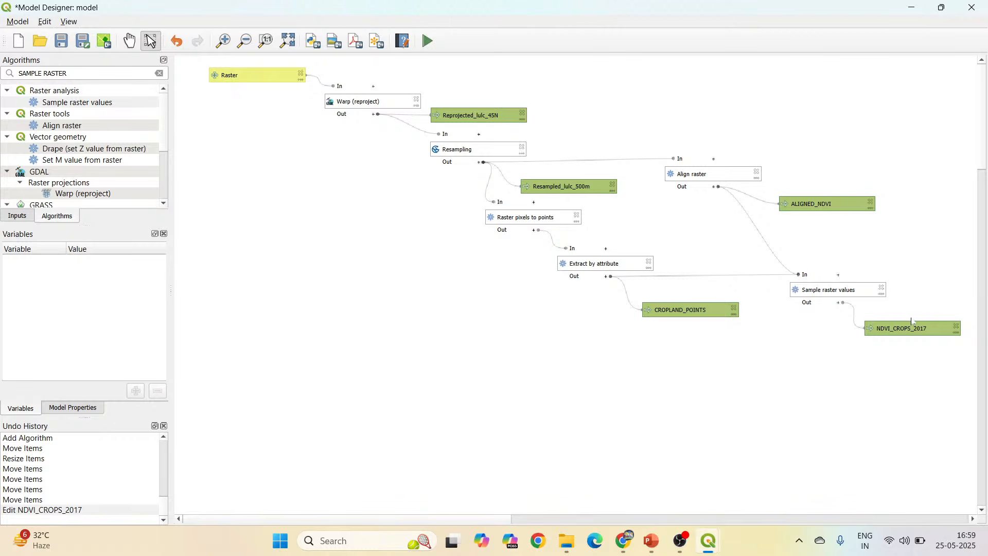
left_click_drag(911, 322, 913, 329)
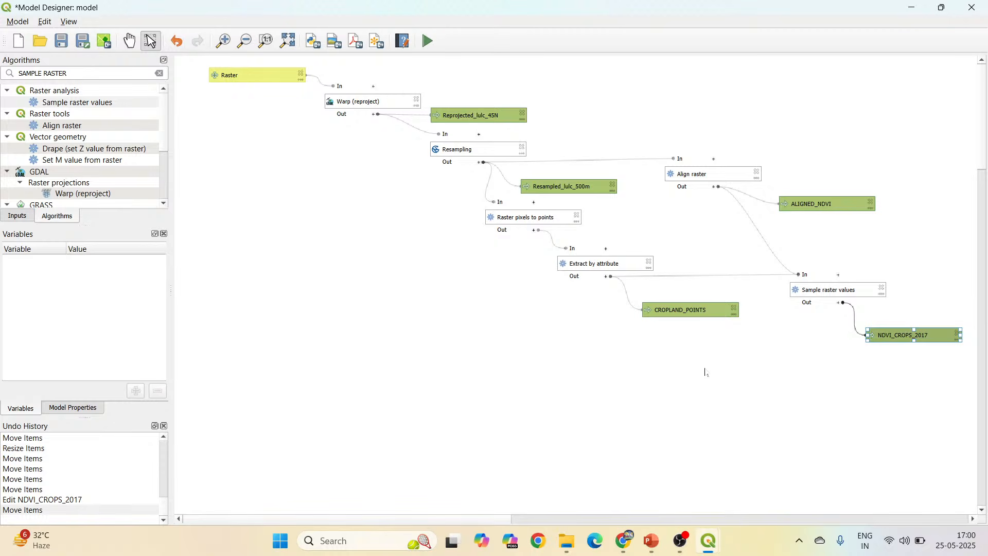
mouse_move(703, 541)
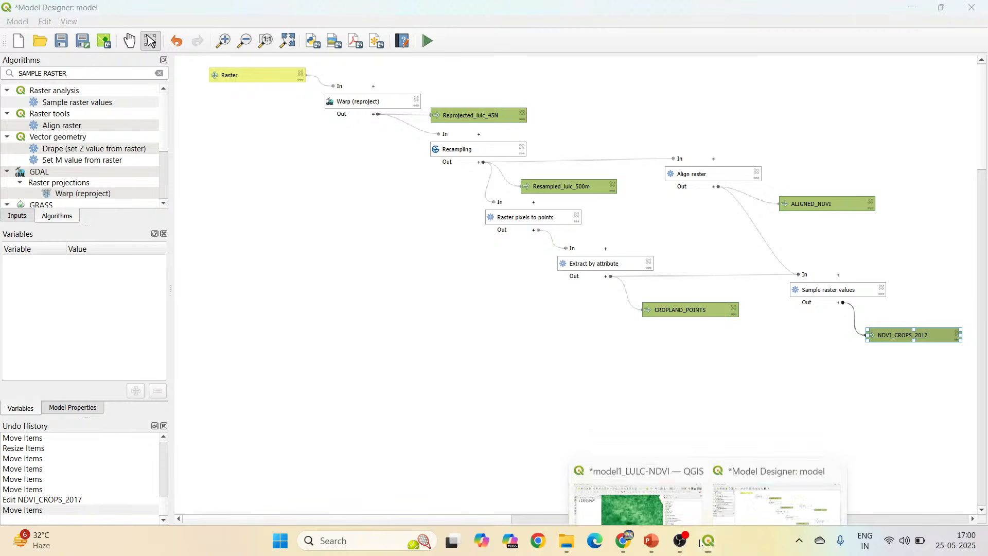
left_click(666, 495)
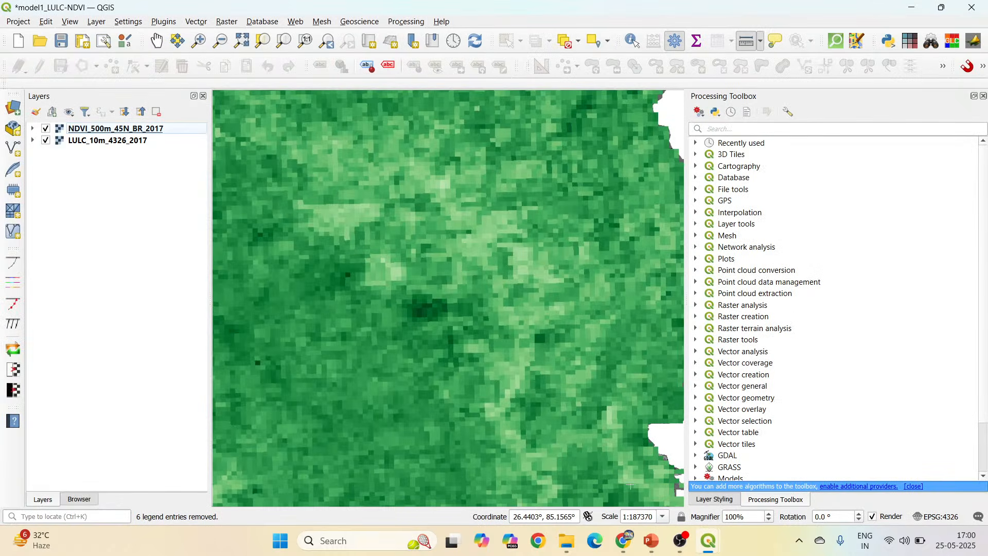
mouse_move(715, 539)
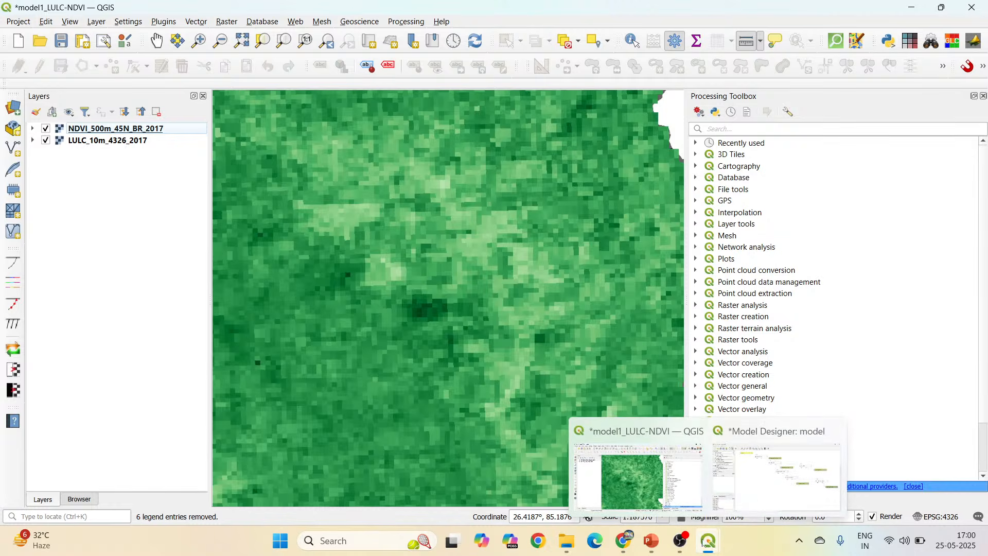
left_click(762, 500)
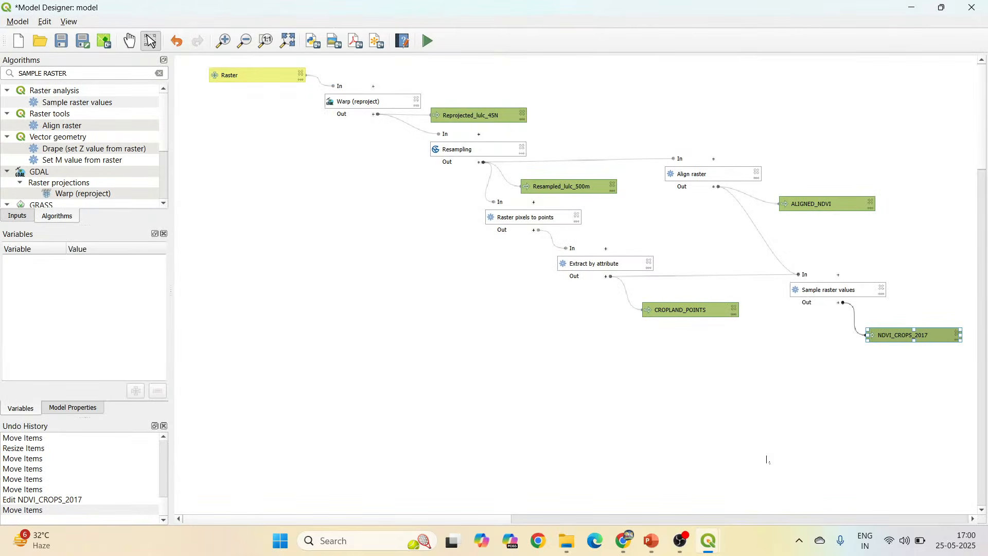
Check the default output files of Reprojected_lulc_45N and Resampled_lulc_500m.
double_click(479, 118)
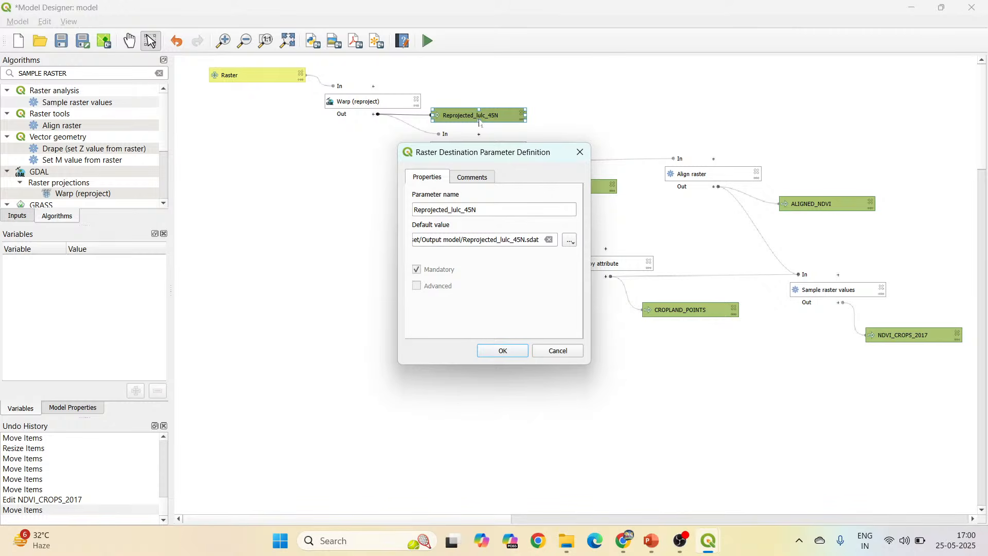
left_click(587, 155)
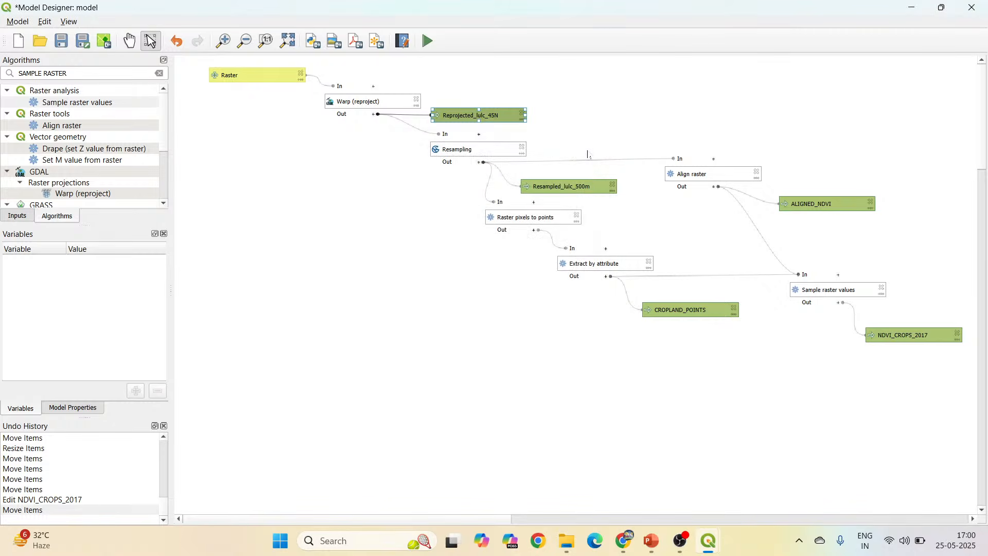
double_click(577, 188)
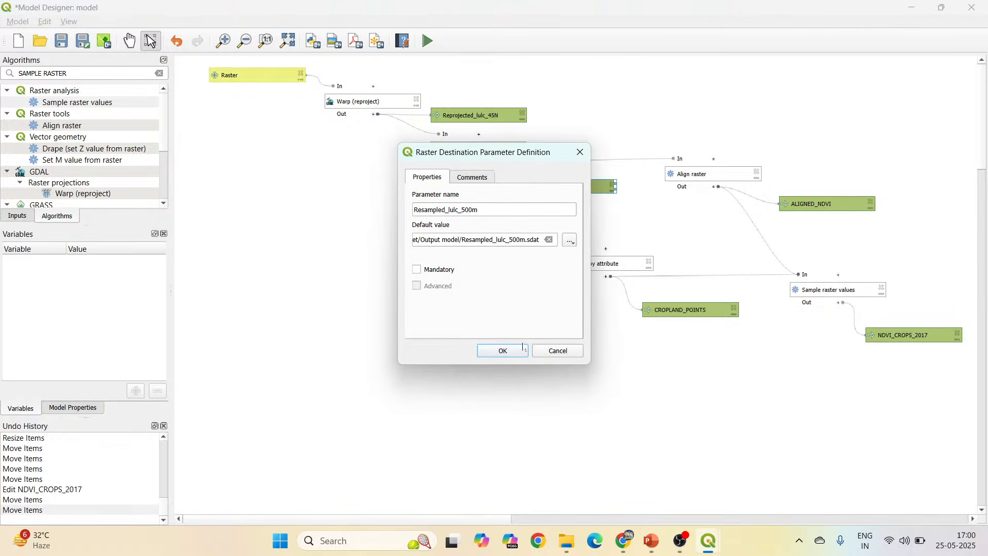
left_click(503, 350)
Set the default value of the CROPLAND_POINTS output to the file CROPLAND_POINTS.gpkg in the Output model folder.
double_click(717, 313)
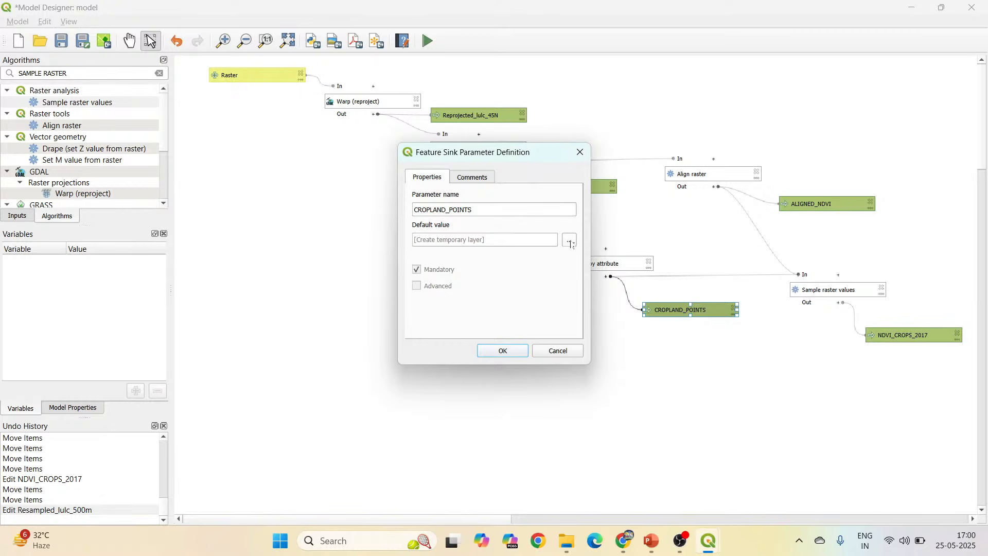
left_click(570, 241)
left_click(614, 263)
left_click_drag(587, 177, 341, 79)
type("CROP")
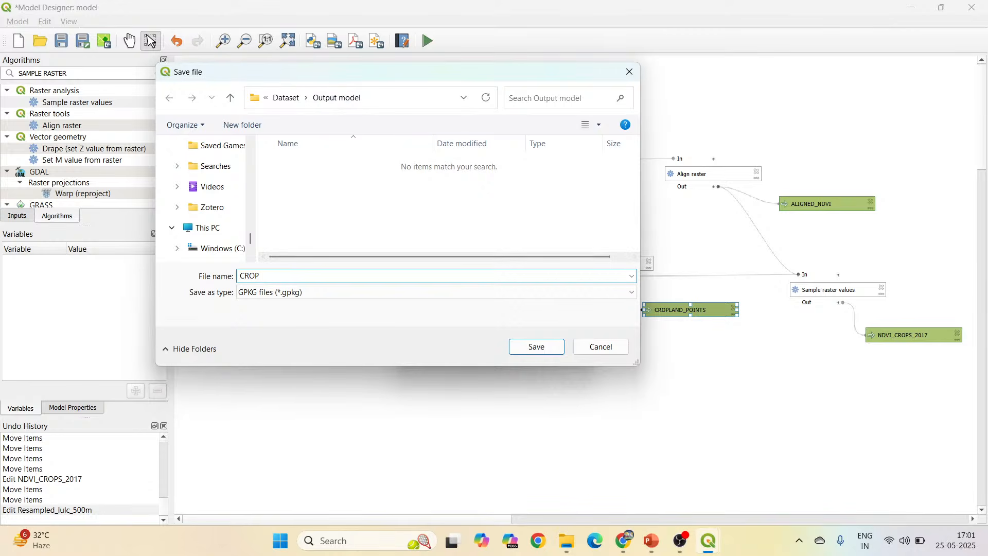
type("LAND_POINTS")
left_click(547, 347)
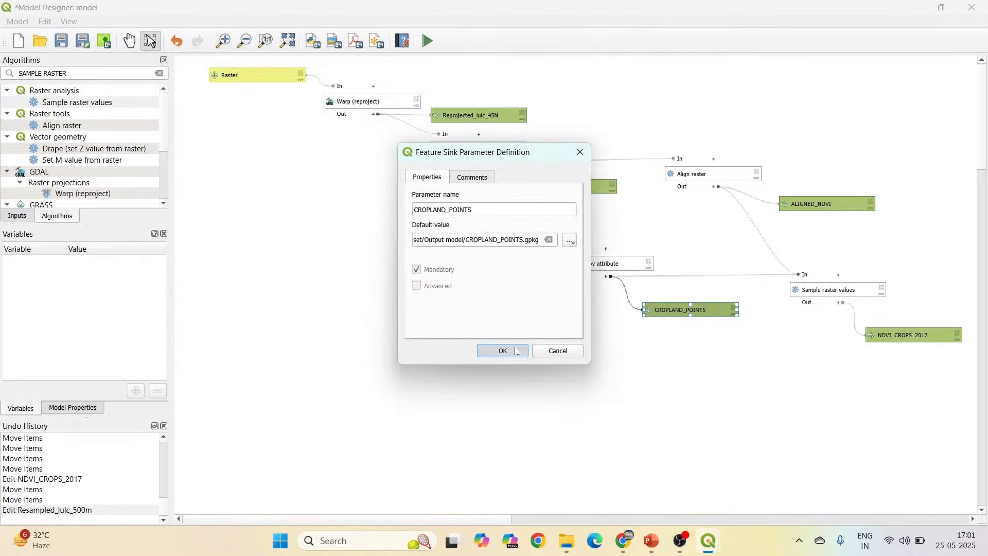
left_click(515, 351)
Check the default output files of ALIGNED_NDVI and NDVI_CROPS_2017.
double_click(798, 206)
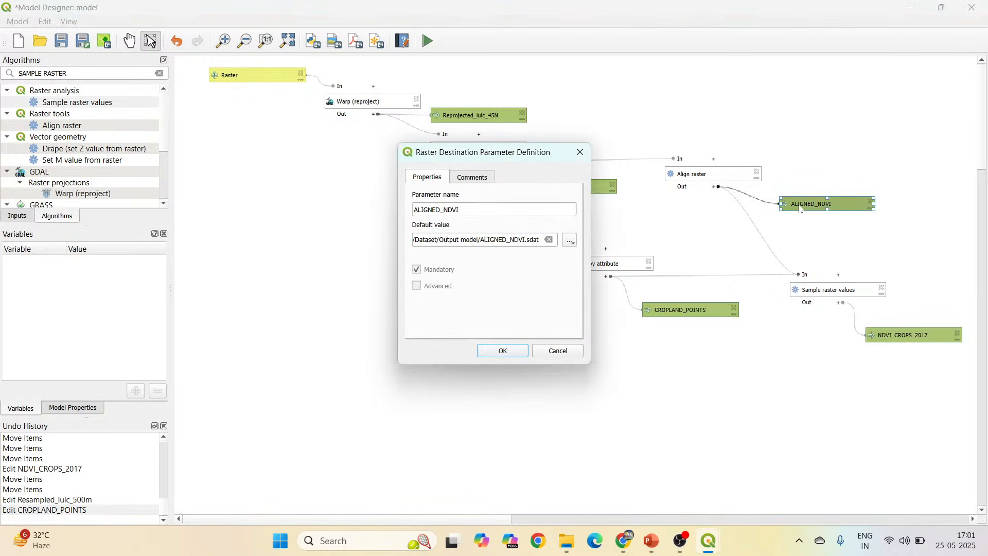
left_click(503, 350)
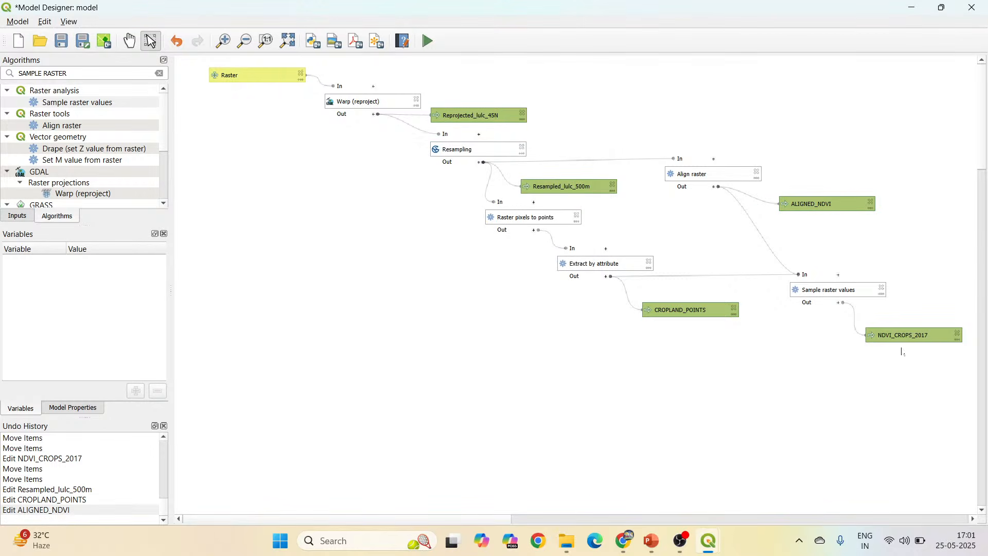
double_click(873, 335)
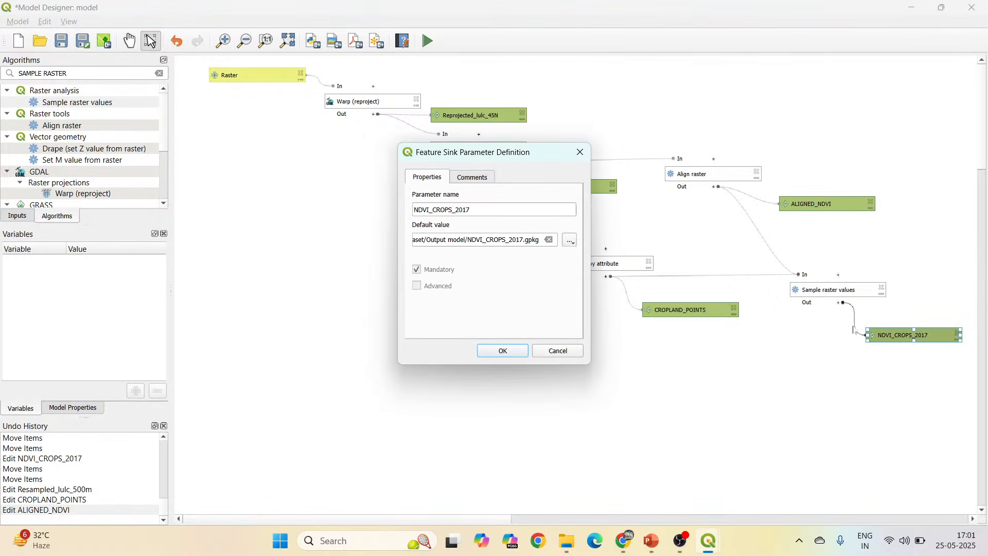
left_click(503, 352)
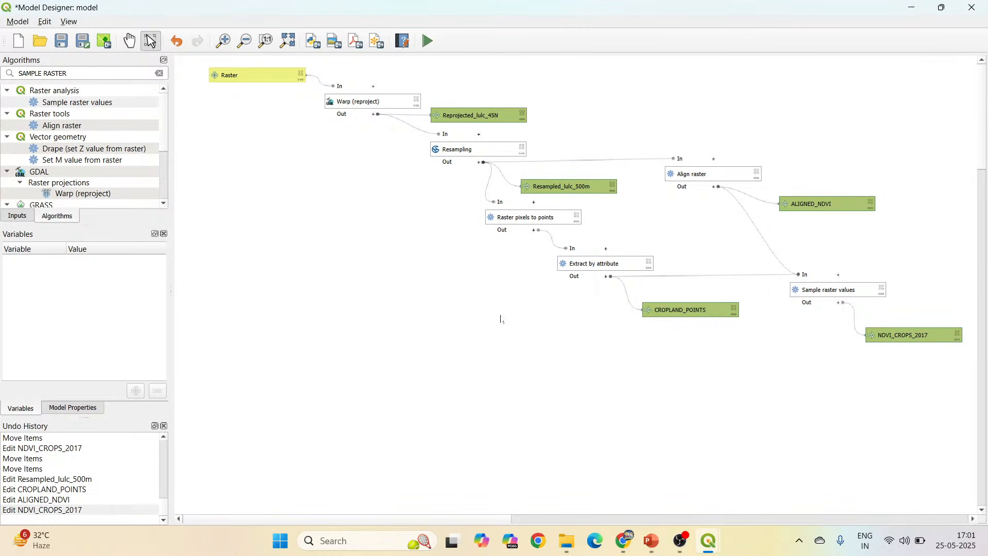
Run the model with LULC_10m_4326_2017 as the input raster, keeping the default output files, and close the run dialog.
left_click(435, 46)
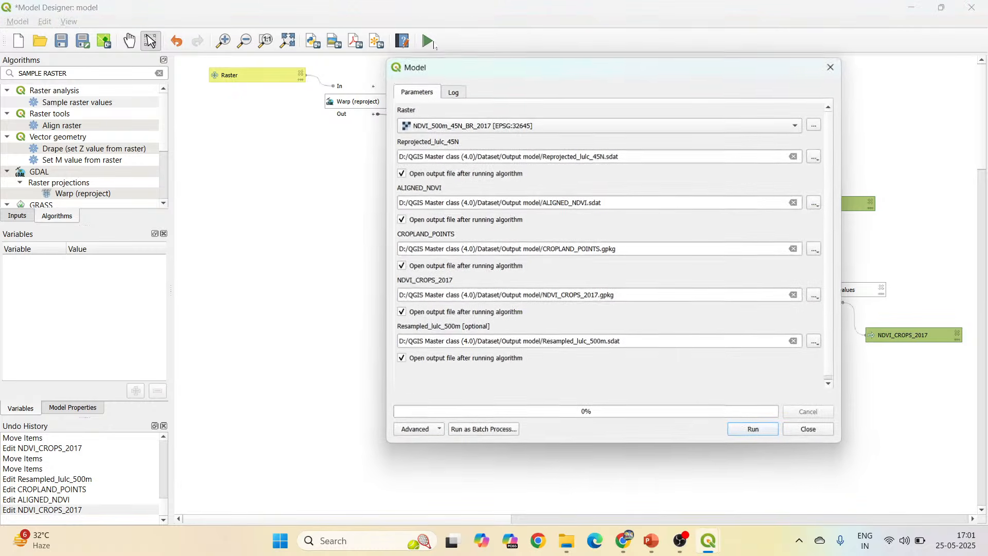
left_click(557, 126)
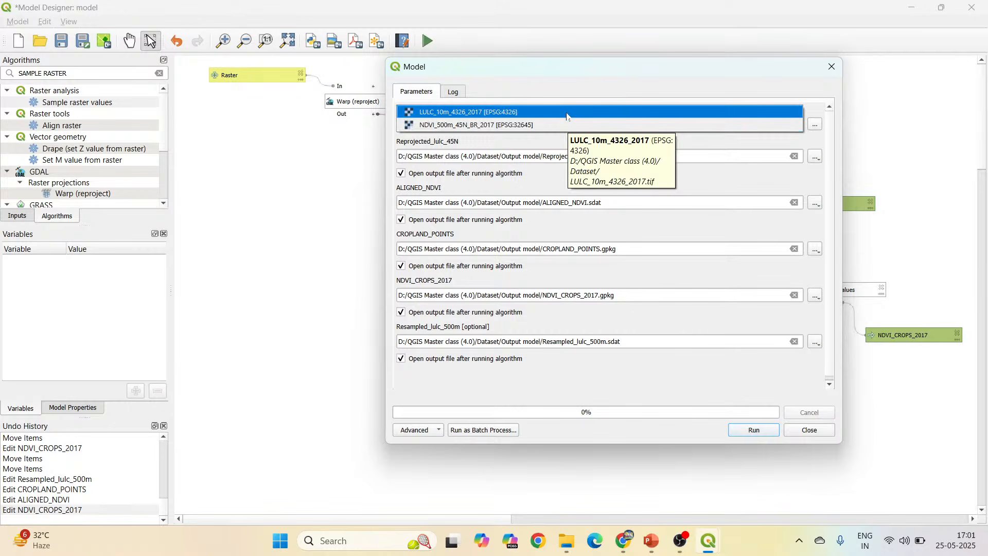
left_click(567, 113)
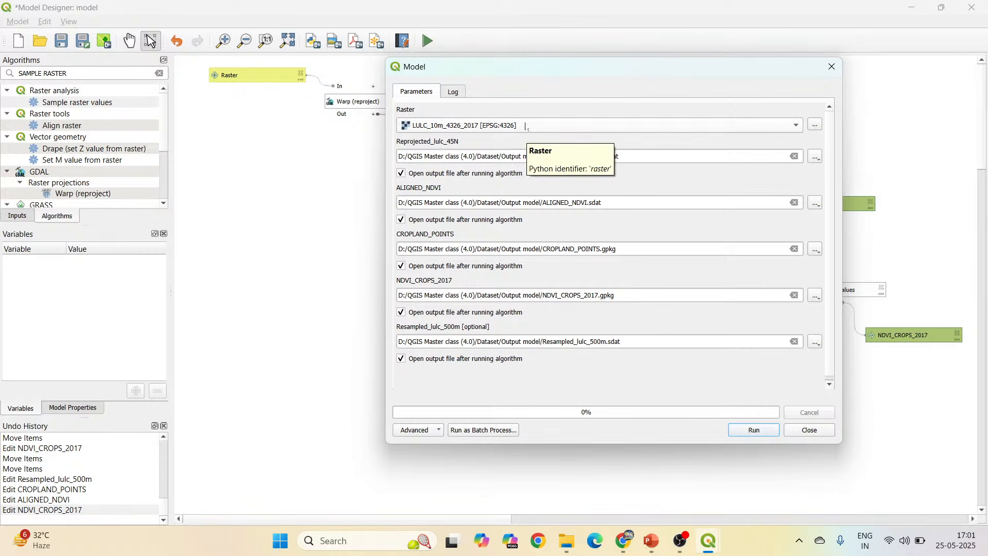
left_click_drag(529, 66, 464, 206)
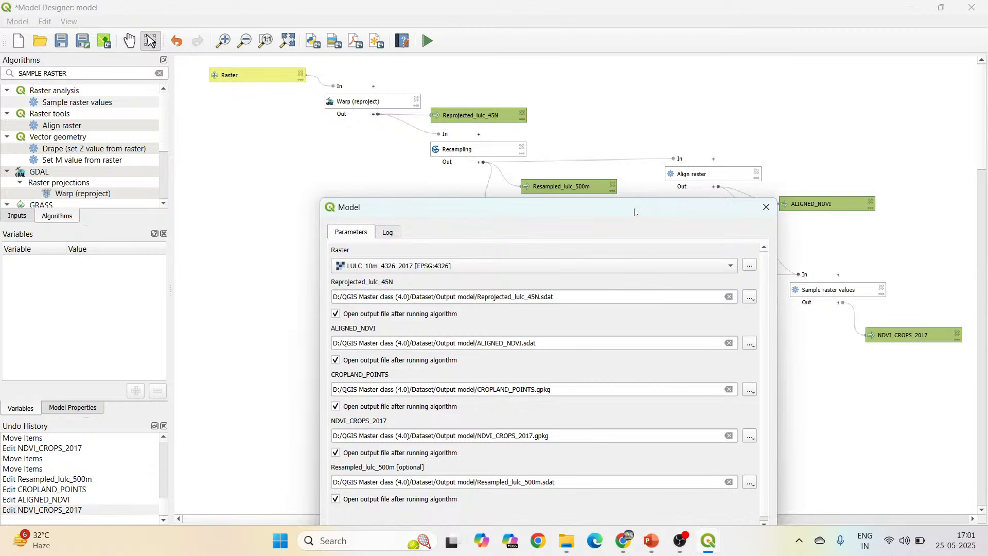
left_click_drag(640, 213, 663, 90)
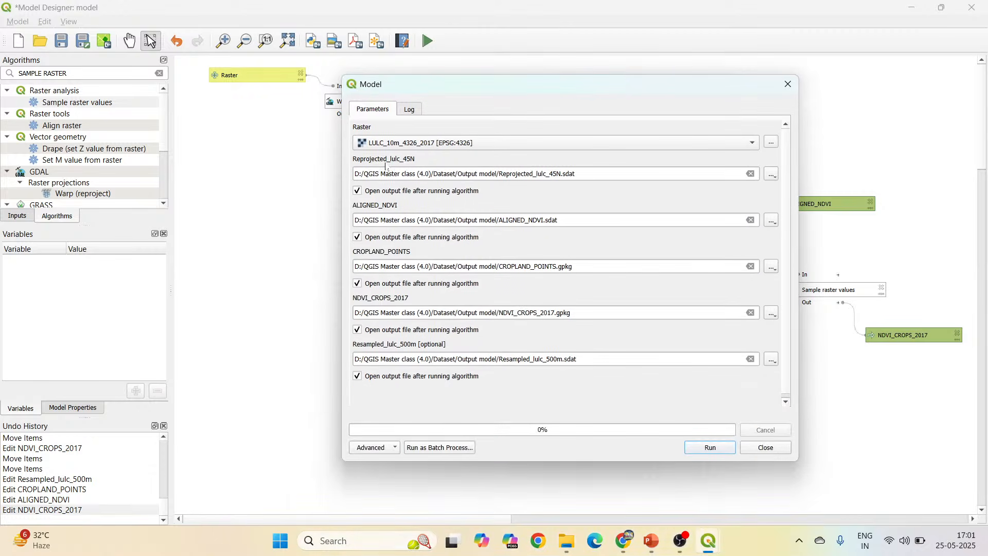
left_click(711, 448)
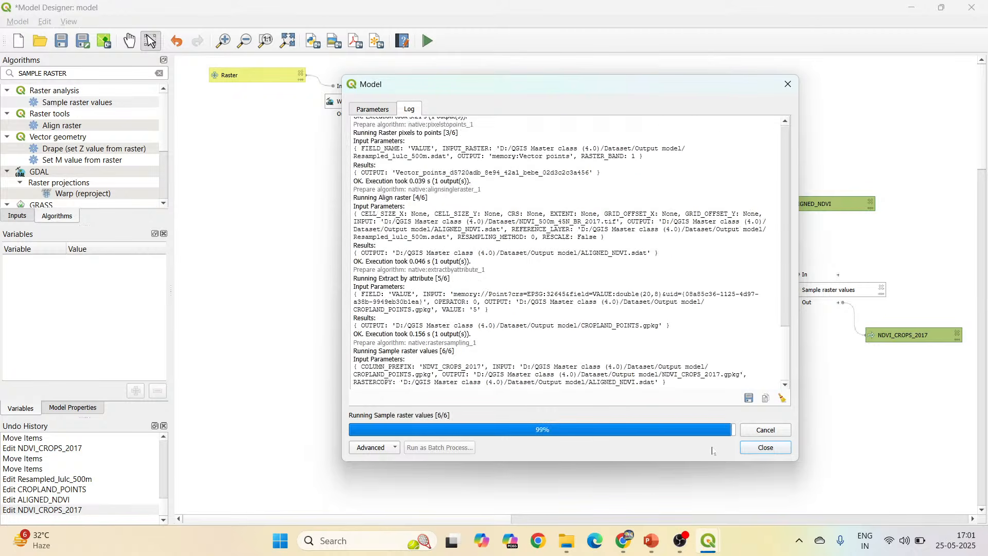
left_click(750, 446)
Switch to the main QGIS project window, collapse all layer legends, and hide the ALIGNED_NDVI and CROPLAND_POINTS layers.
mouse_move(713, 540)
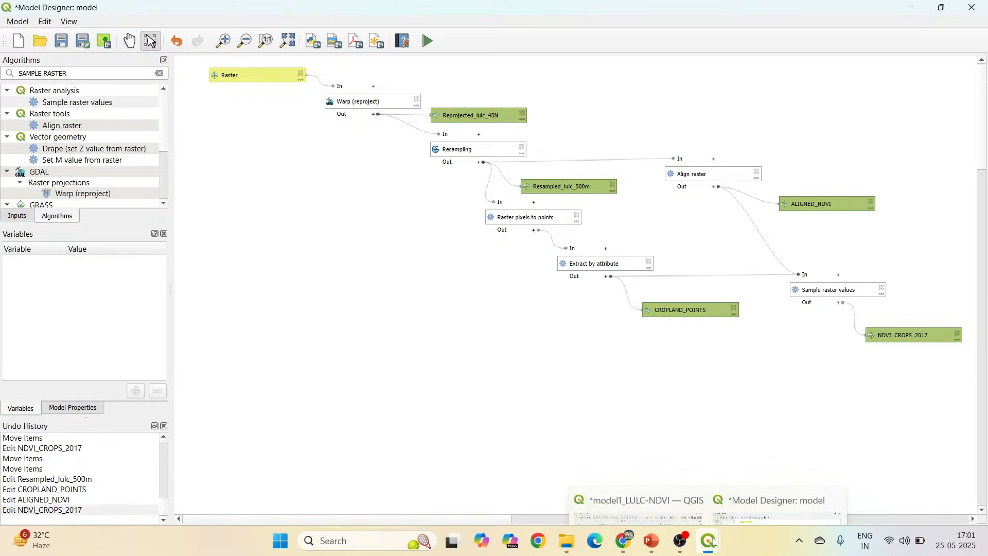
left_click(630, 502)
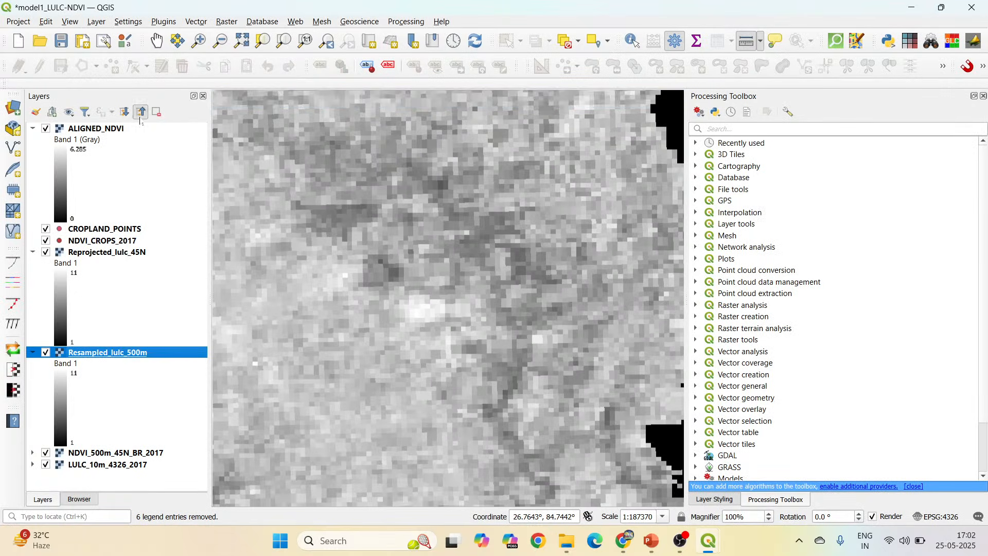
left_click(140, 114)
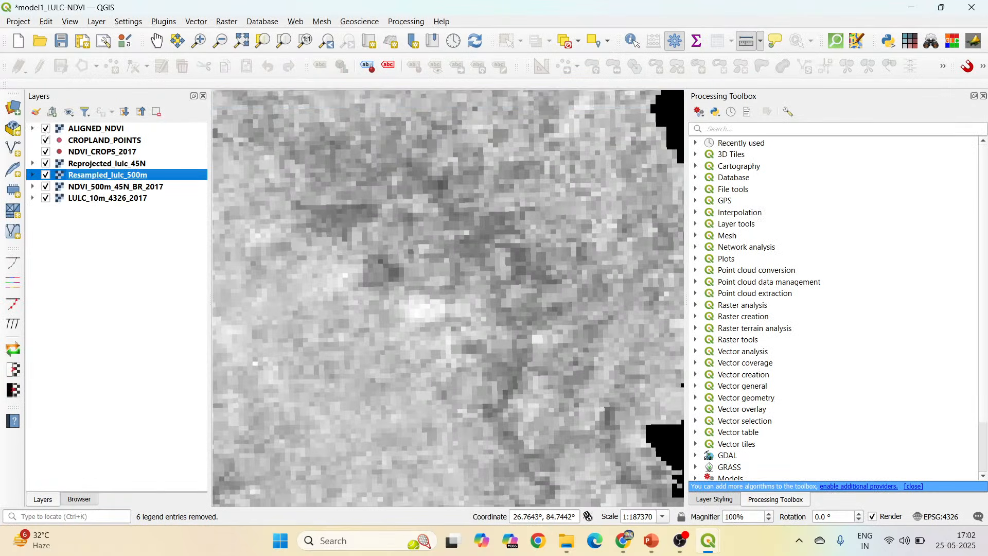
left_click(45, 129)
left_click(46, 140)
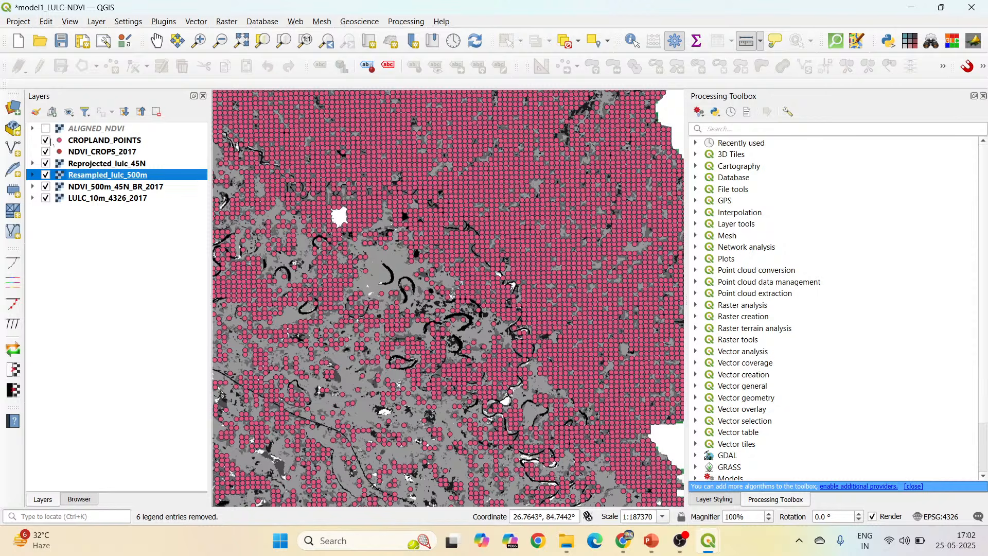
Review the NDVI_CROPS_2017 layer's attribute table sorted in descending order by the NDVI_CROPS_2017 field, and view the points' full extent on the map.
left_click(102, 152)
right_click(112, 152)
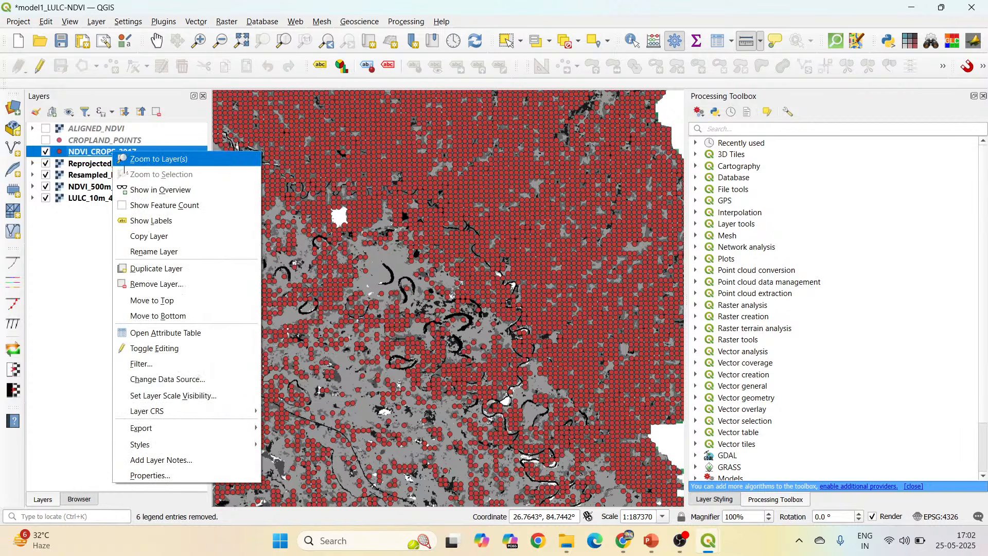
left_click(199, 334)
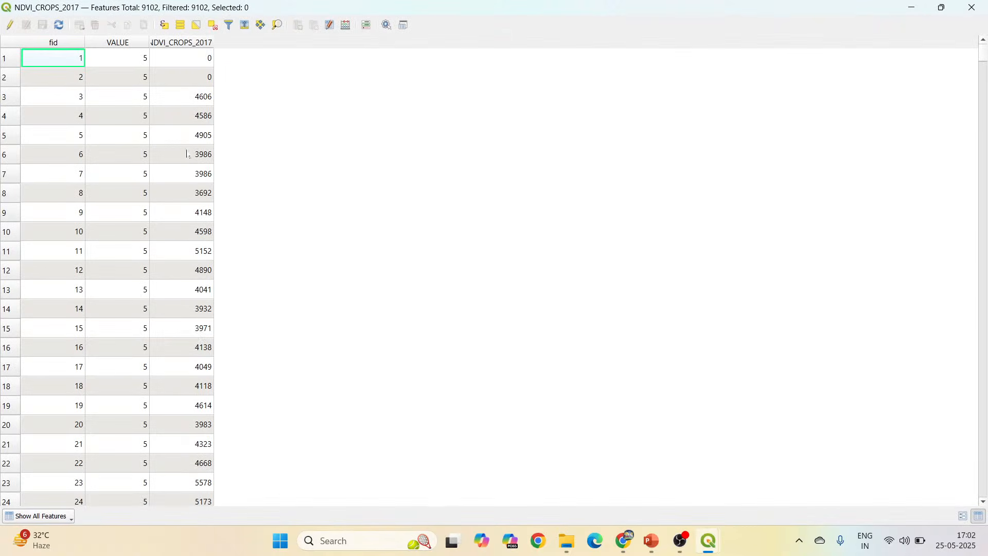
left_click(210, 43)
left_click(209, 43)
scroll(202, 187, "down", 9)
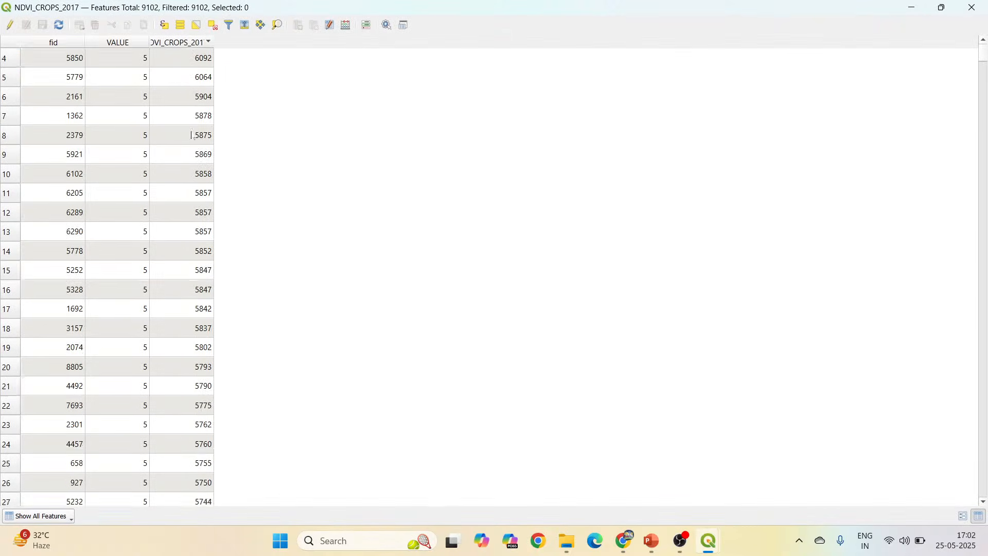
scroll(201, 188, "down", 20)
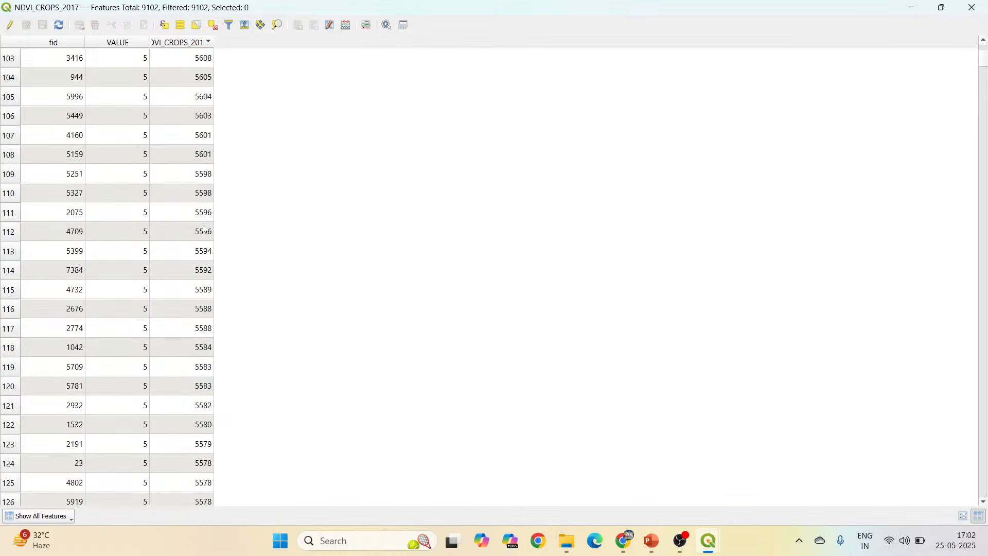
scroll(204, 231, "down", 15)
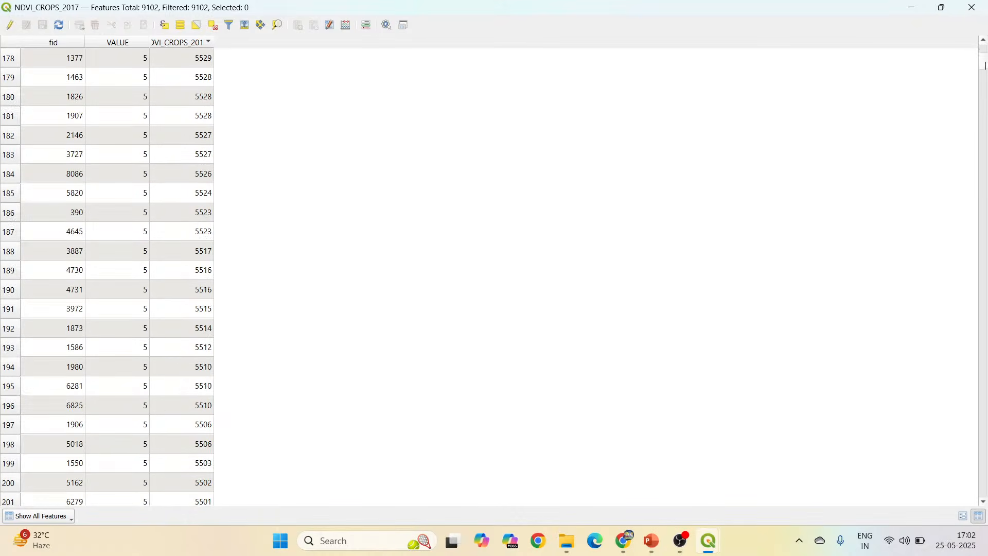
left_click_drag(984, 65, 974, 6)
left_click(972, 7)
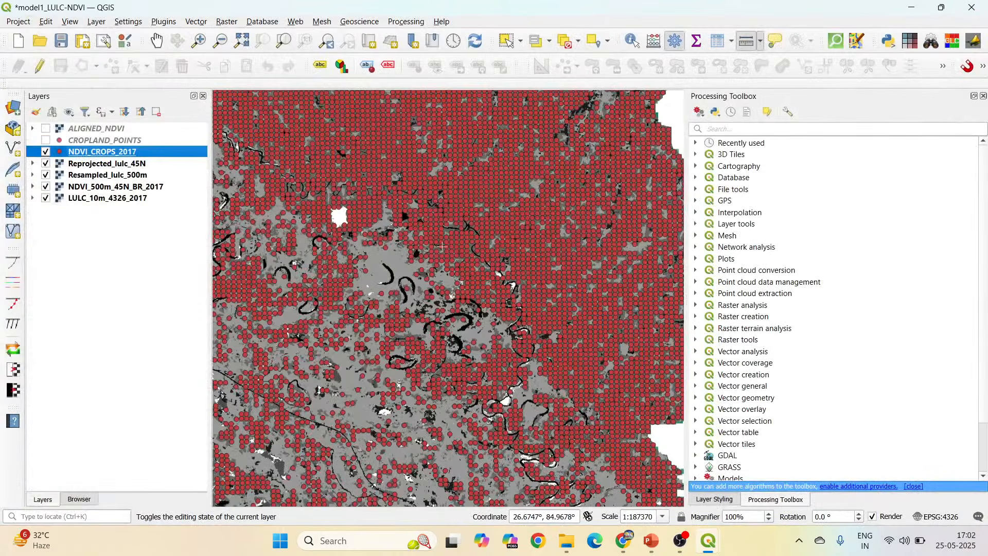
scroll(441, 246, "down", 2)
scroll(364, 221, "up", 1)
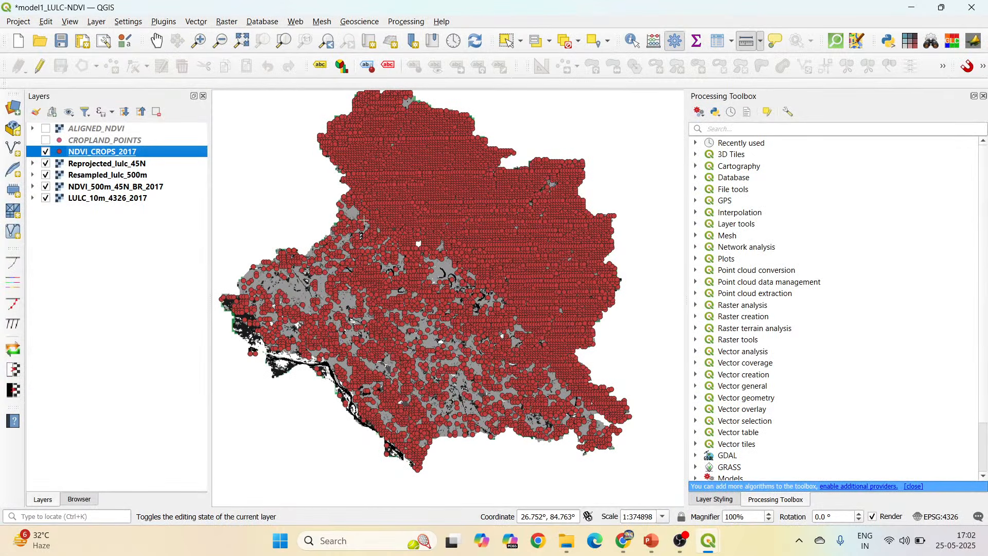
Remove the five model output layers, from ALIGNED_NDVI through Resampled_lulc_500m, from the project.
left_click(133, 175)
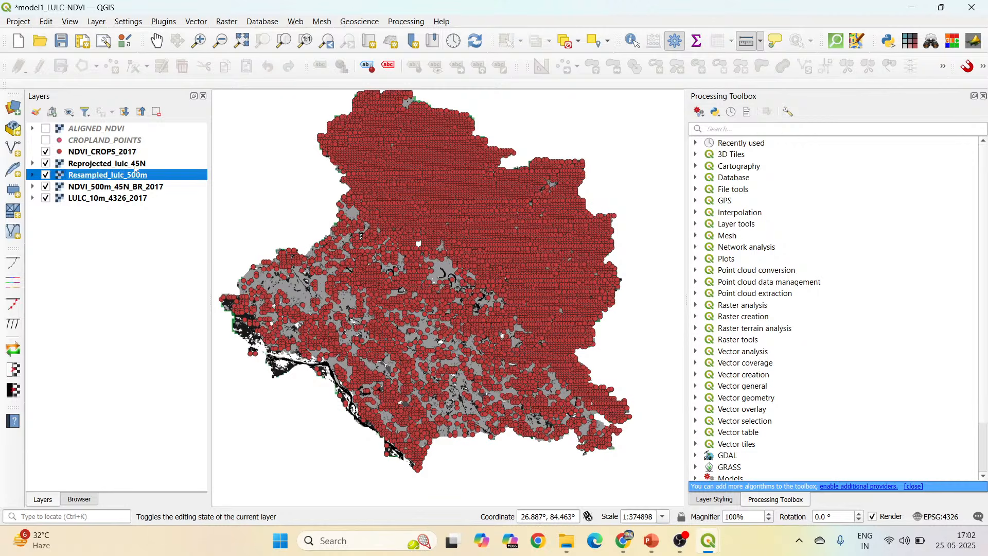
left_click(135, 164, "ctrl")
left_click(127, 153, "ctrl")
left_click(124, 141, "ctrl")
left_click(113, 129, "ctrl")
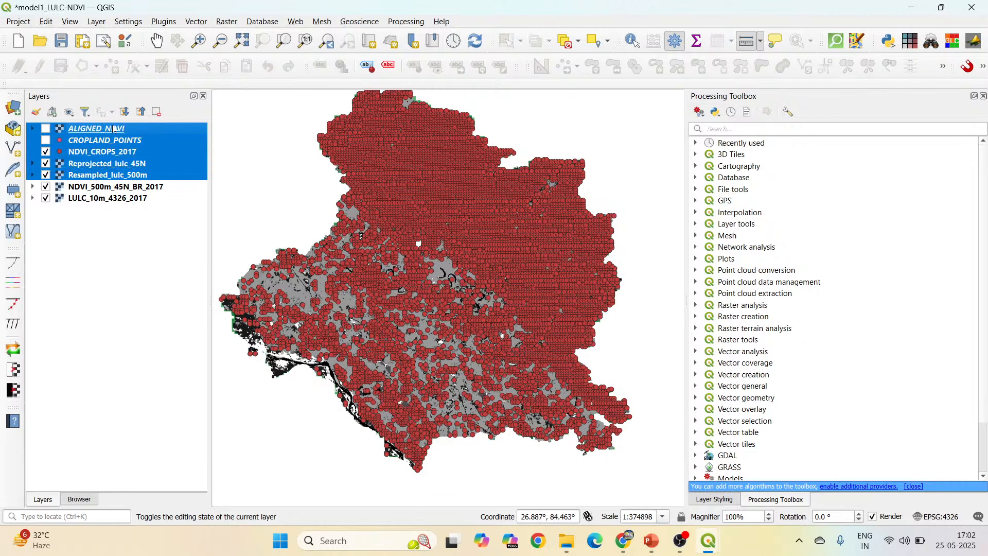
right_click(113, 129)
left_click(166, 257)
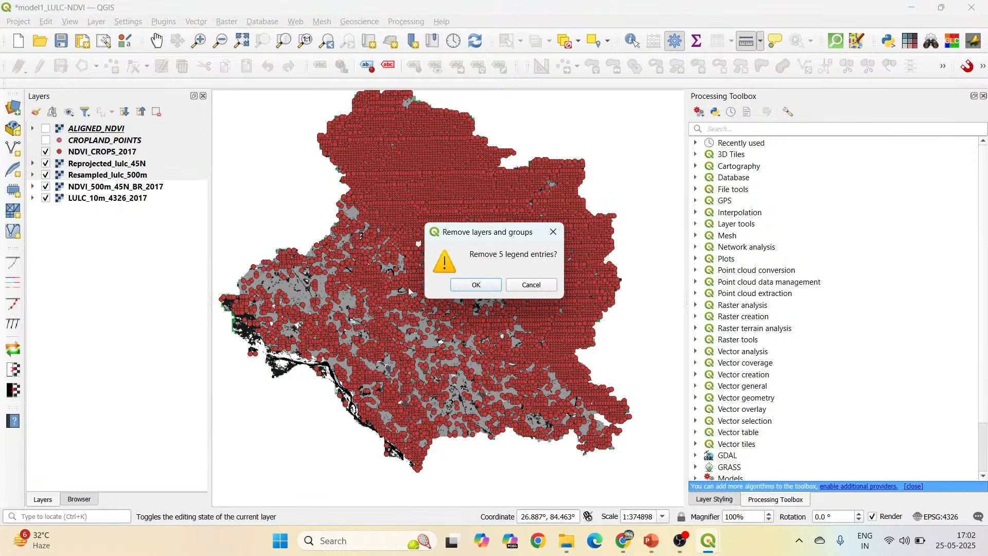
left_click(480, 289)
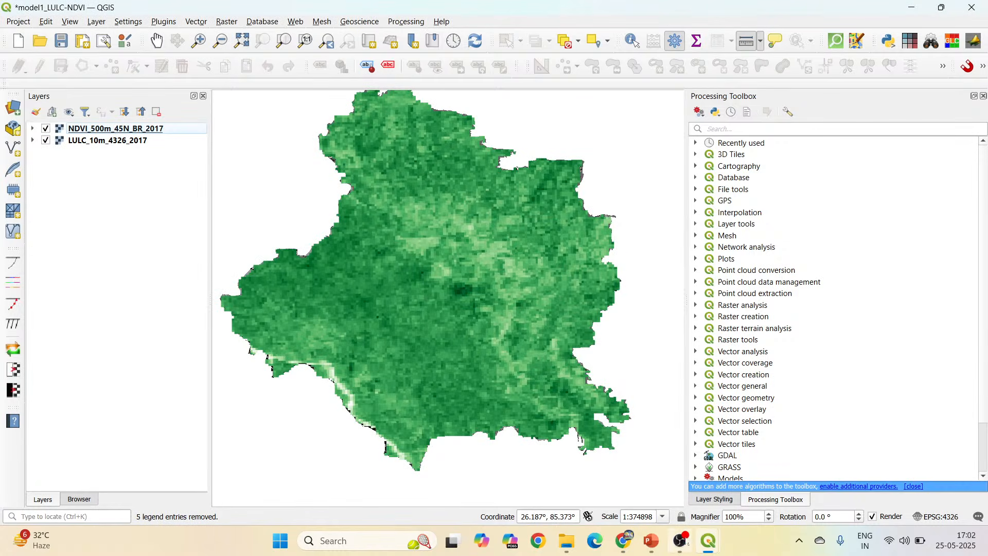
Add LULC_10m_4326_2021.tif and NDVI_500m_45N_BR_2021.tif from the project's Dataset folder to the map.
mouse_move(709, 541)
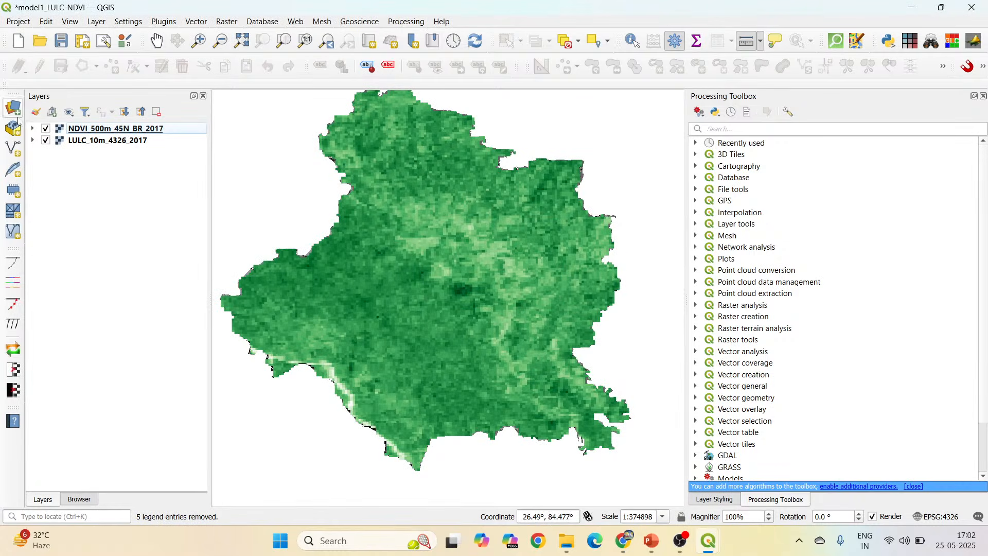
left_click(87, 498)
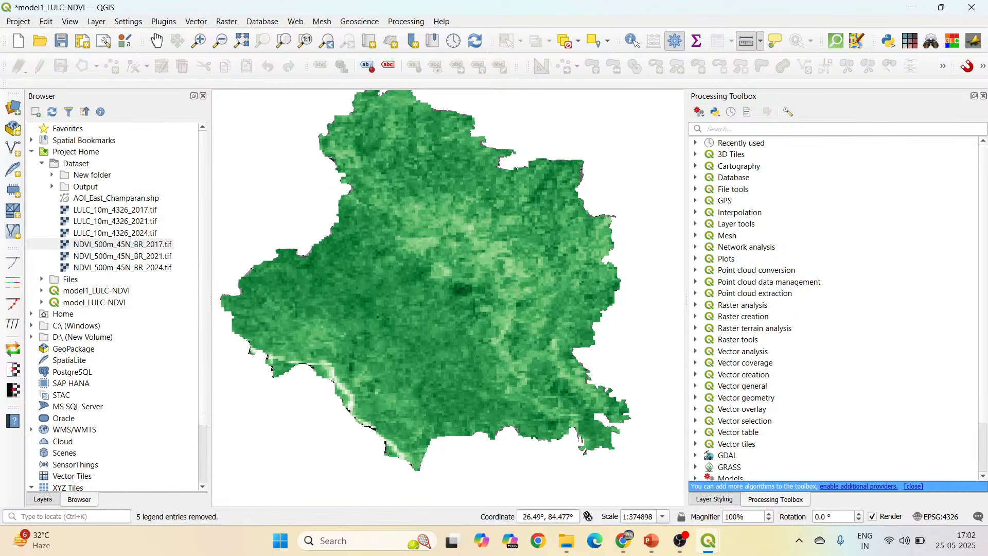
left_click_drag(115, 221, 299, 238)
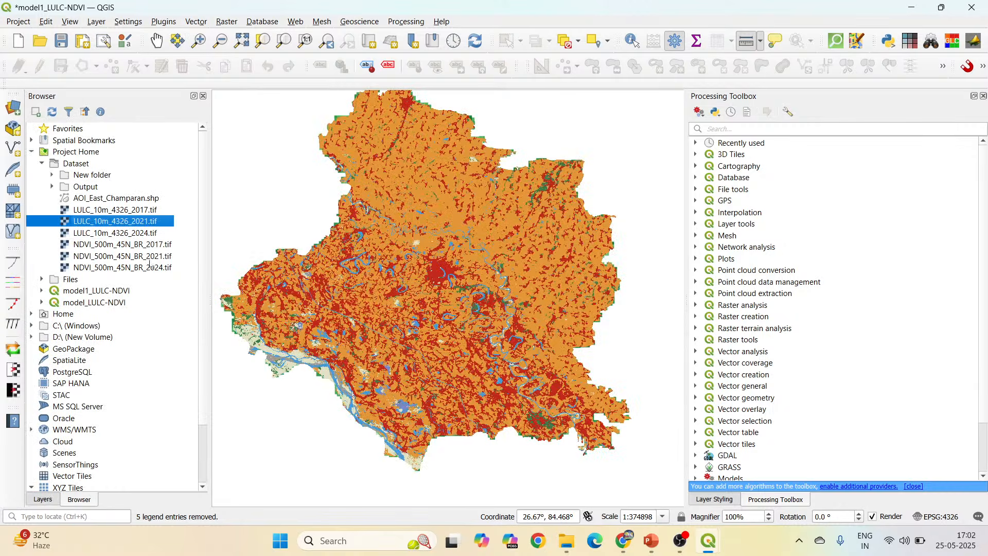
left_click_drag(123, 256, 294, 257)
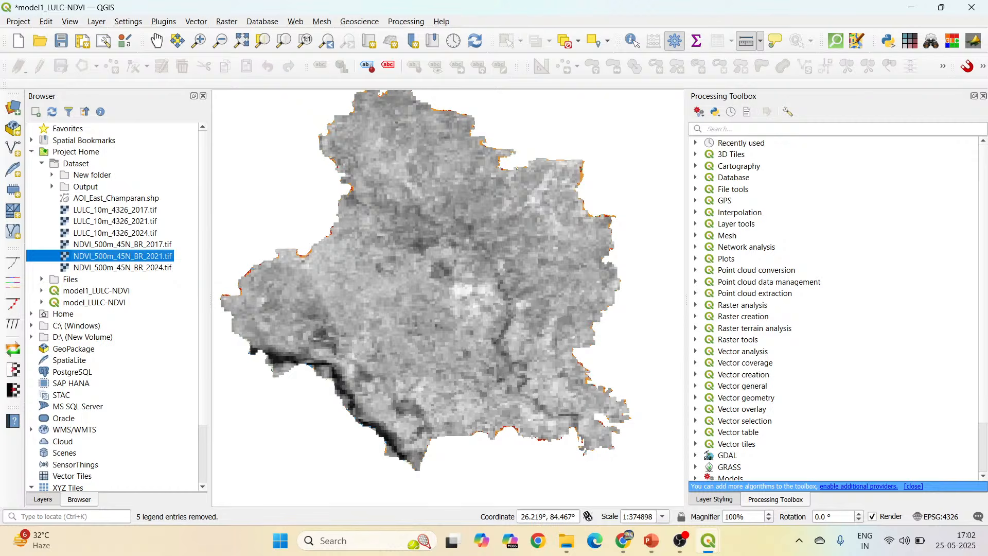
Hide the NDVI_500m_45N_BR_2017 and LULC_10m_4326_2017 layers and collapse all layer legends.
left_click(49, 502)
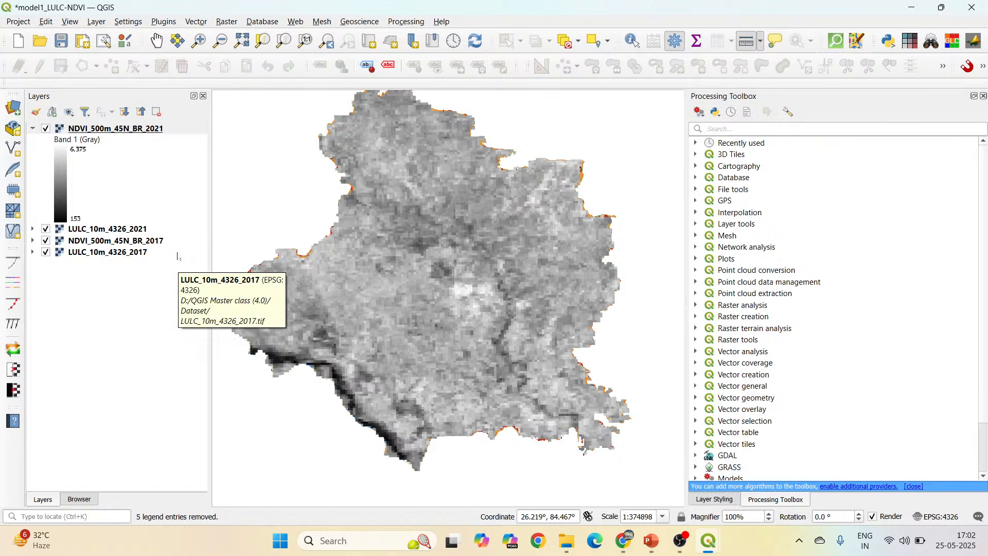
left_click(46, 240)
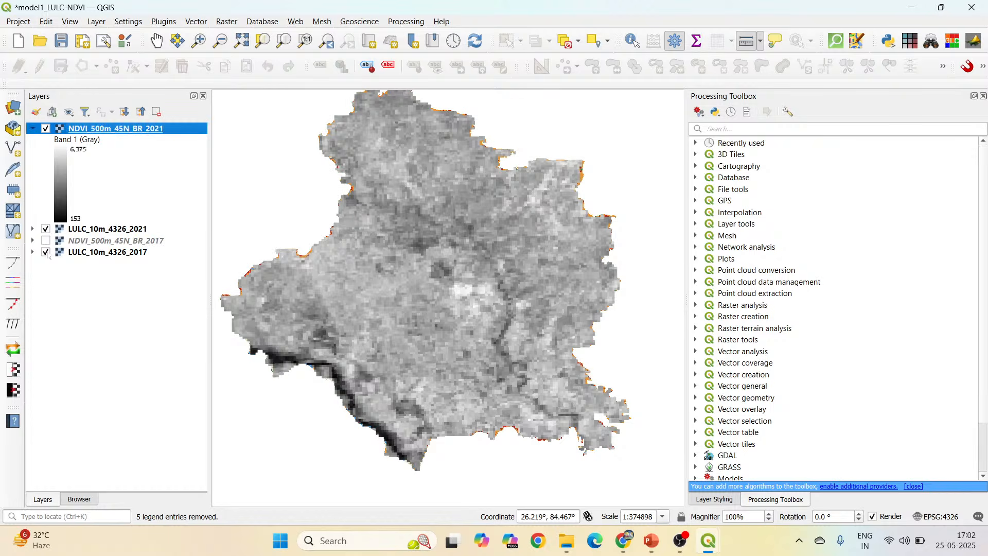
left_click(46, 252)
left_click(134, 233)
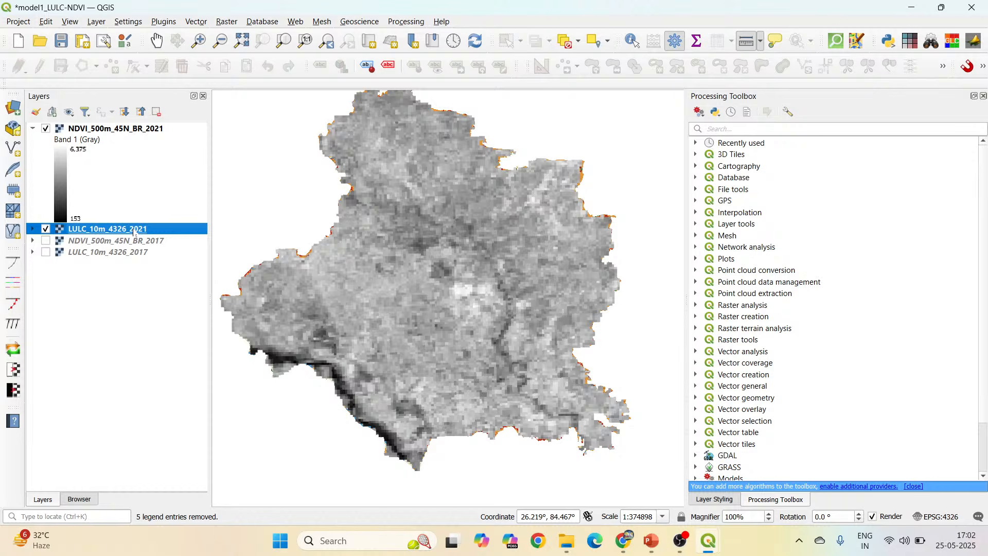
left_click(141, 113)
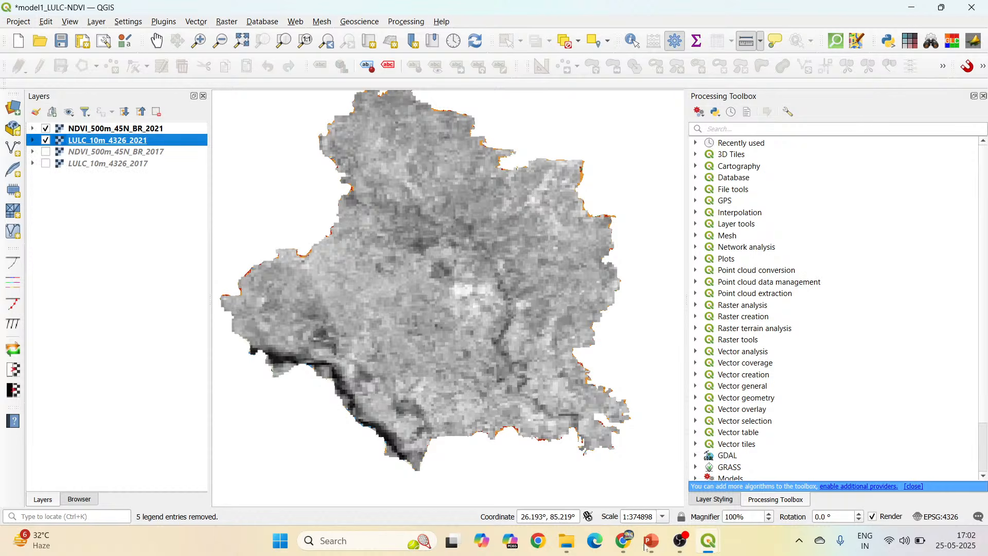
mouse_move(707, 542)
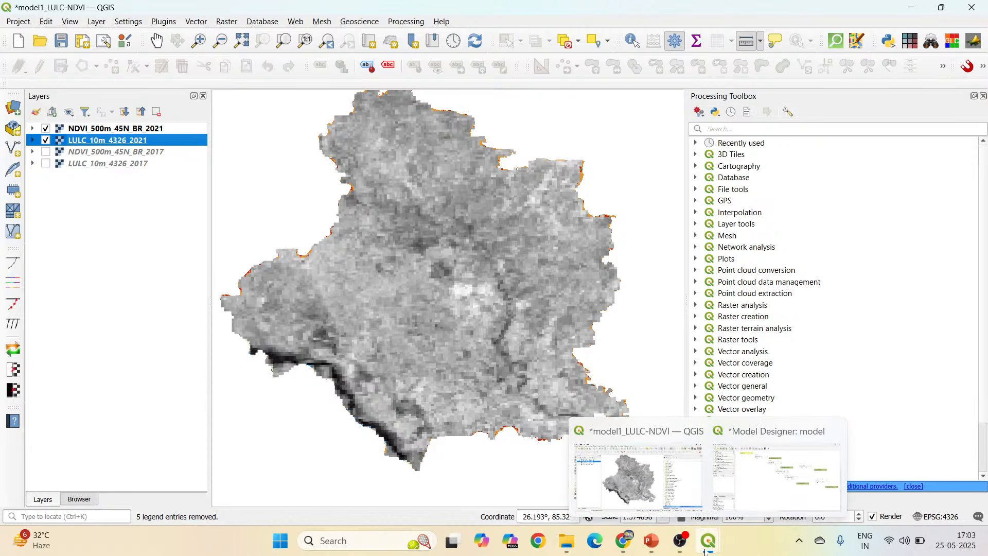
In the Model Designer, set the Align raster algorithm's input layer to NDVI_500m_45N_BR_2021.
left_click(749, 500)
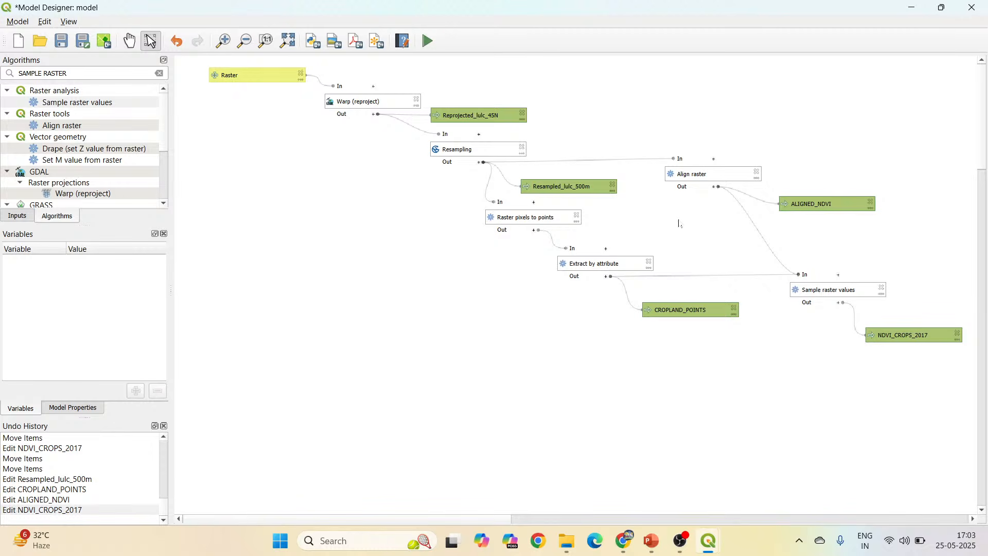
double_click(705, 177)
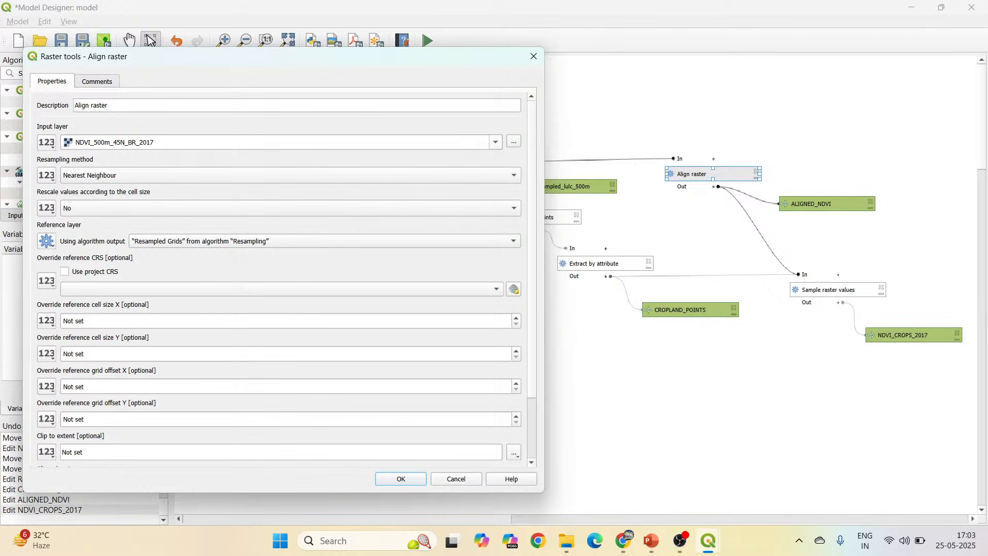
left_click(499, 145)
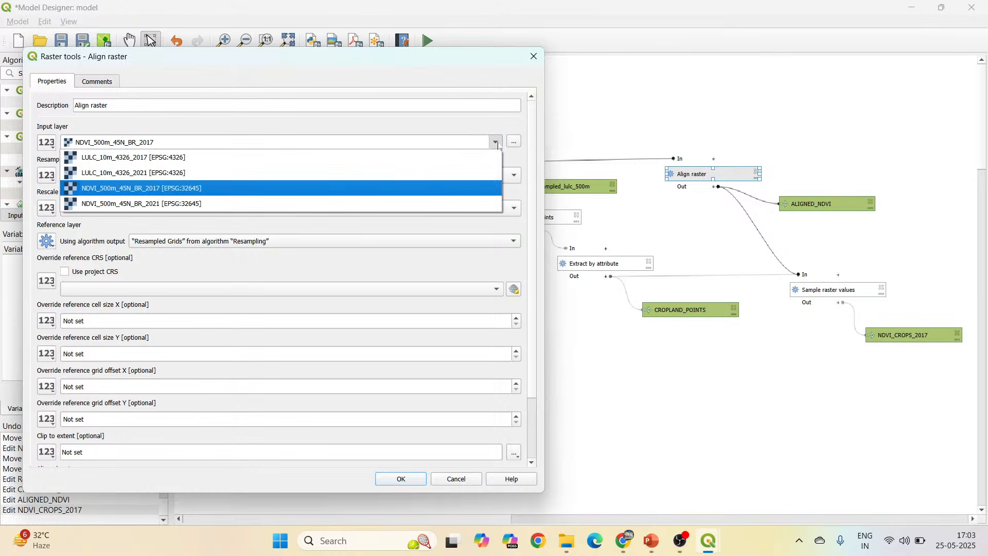
left_click(205, 203)
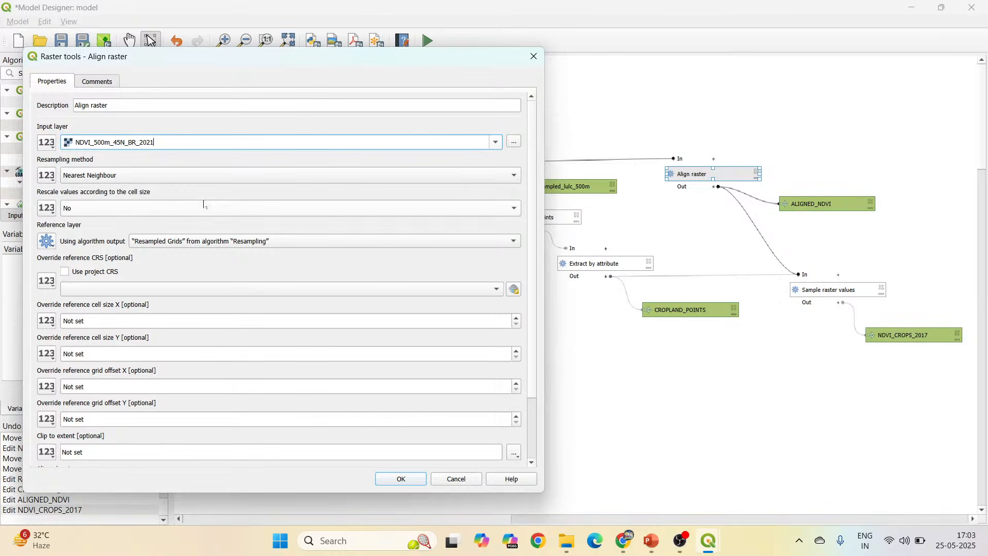
left_click(399, 479)
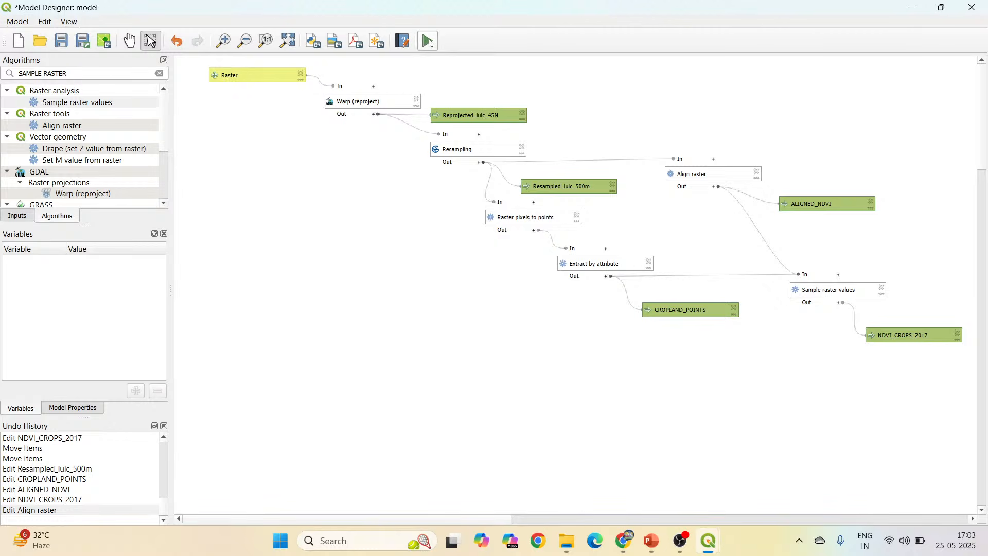
Append _2021 to the default output file names of the Reprojected_lulc_45N and Resampled_lulc_500m model outputs.
double_click(488, 116)
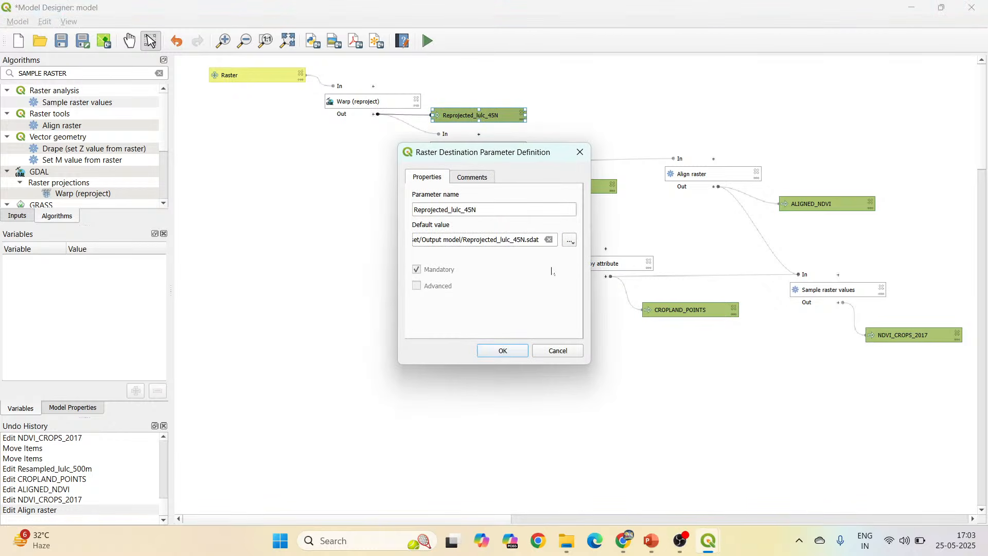
left_click(525, 239)
type("_2021")
left_click(507, 354)
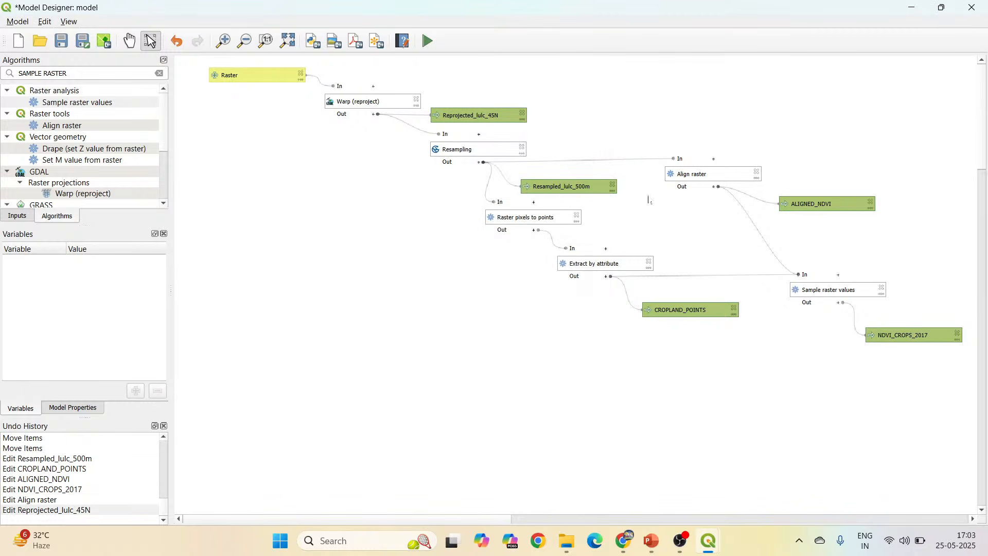
double_click(612, 188)
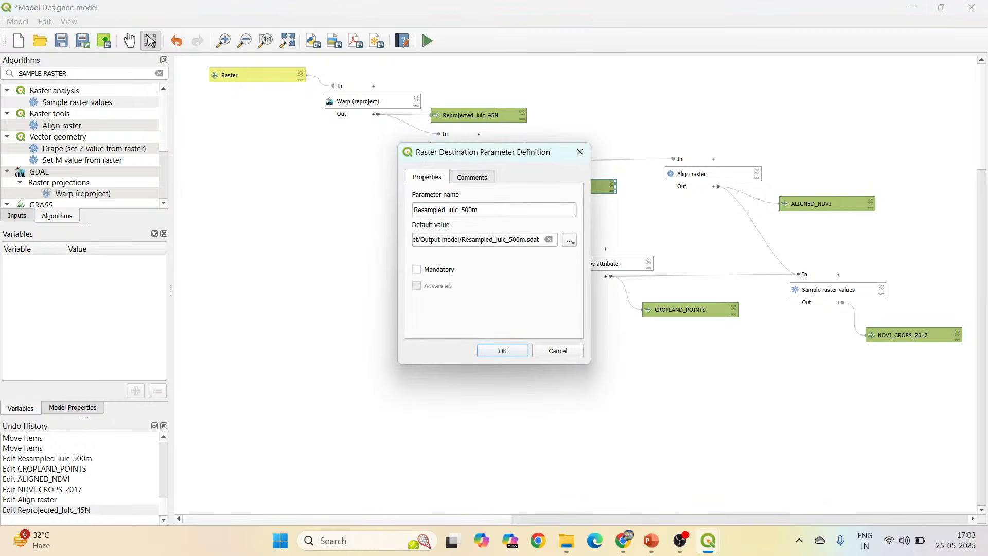
left_click(525, 239)
type("_2021")
left_click(503, 350)
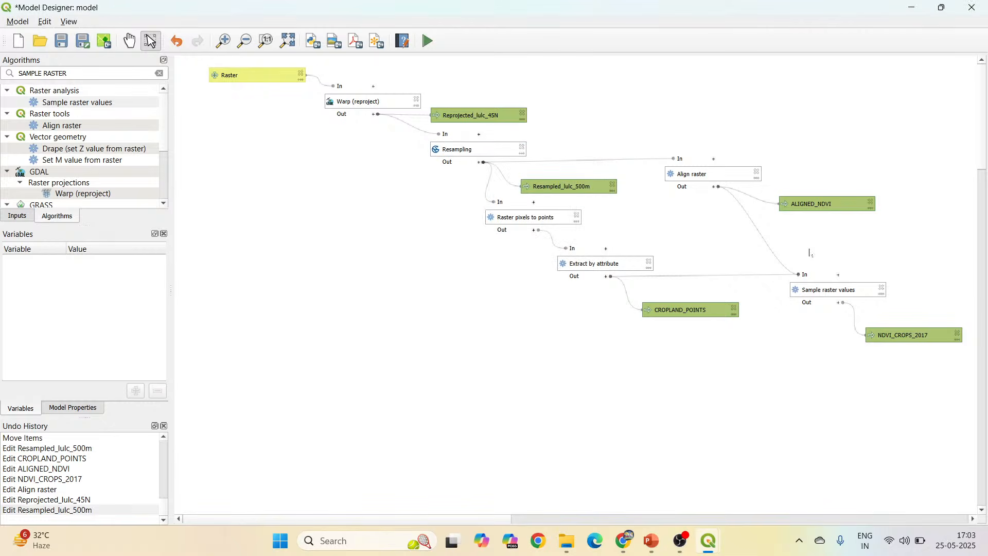
Change the default output file name of the ALIGNED_NDVI model output to ALIGNED_NDVI_2021.
double_click(813, 204)
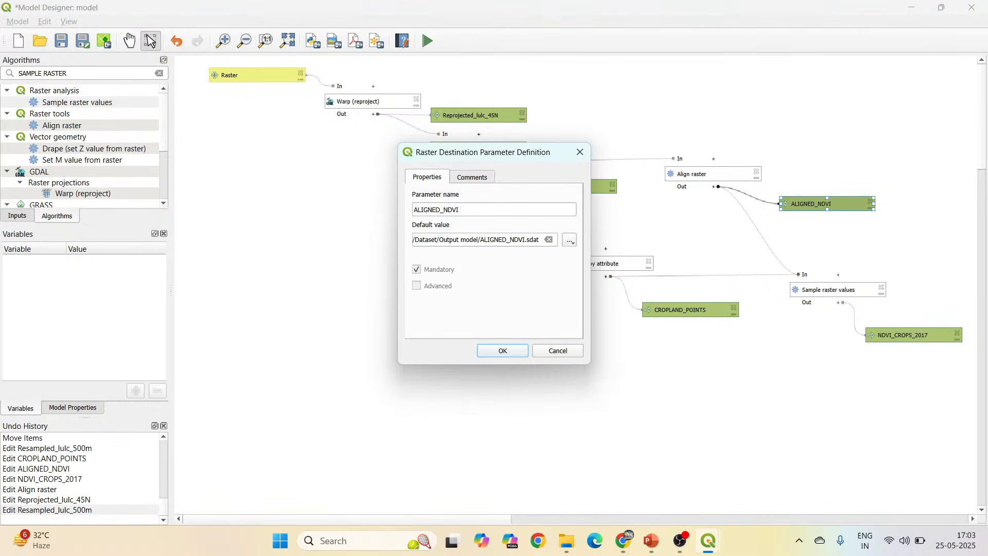
left_click(524, 240)
key("Delete")
key("Delete")
key("Delete")
key("Delete")
key("Delete")
type("_2021")
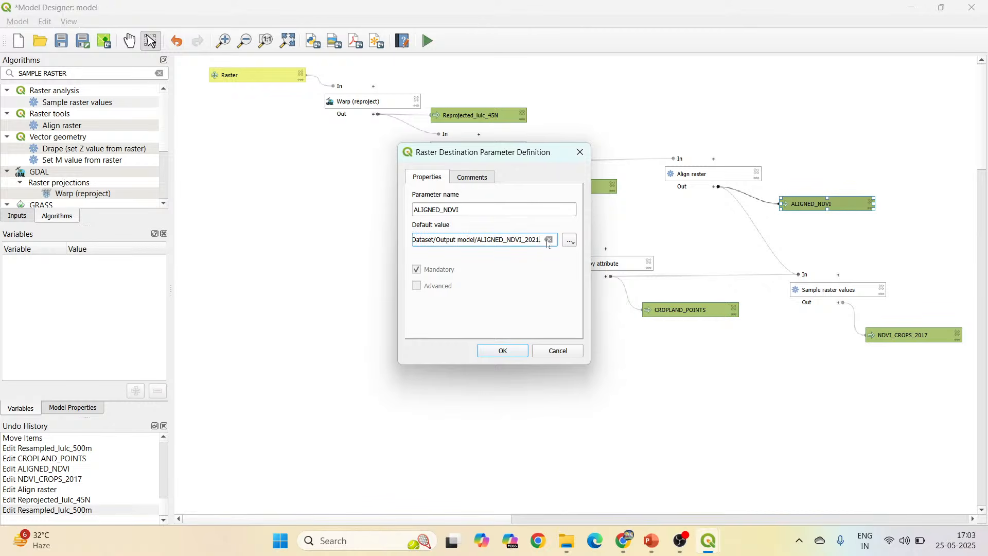
left_click(503, 351)
Change the default file names of the CROPLAND_POINTS and NDVI_CROPS_2017 outputs to CROPLAND_POINTS_2021 and NDVI_CROPS_2021.
double_click(680, 310)
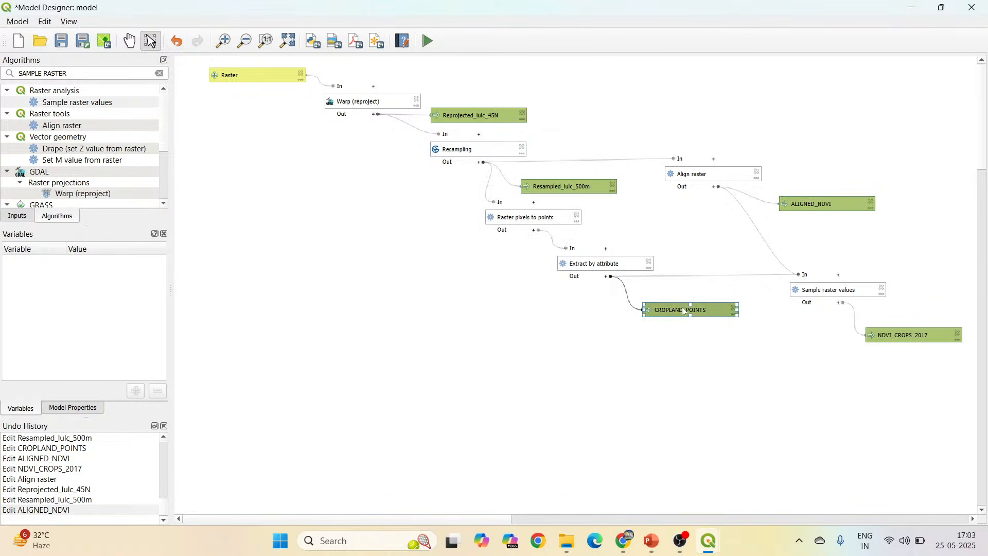
left_click(519, 240)
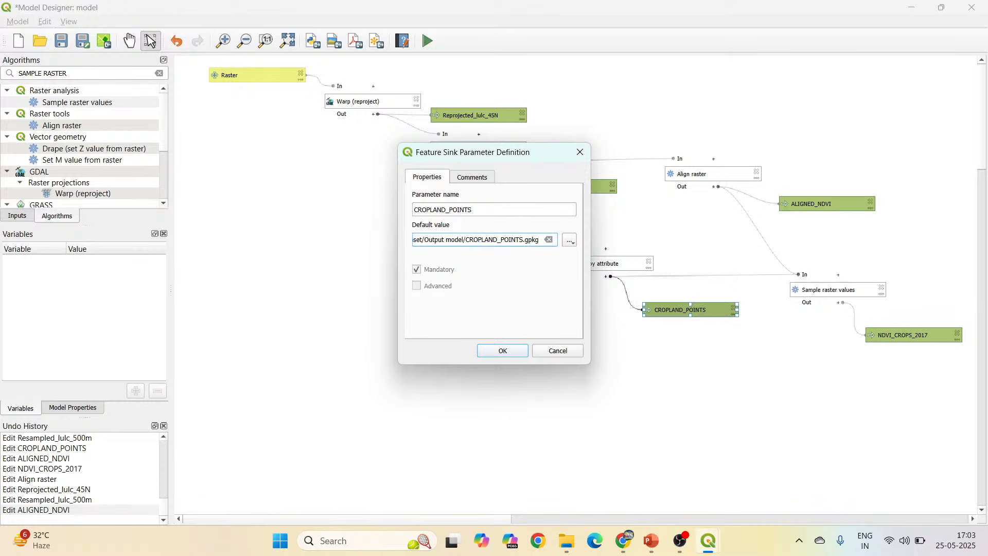
type("_2021")
left_click(525, 351)
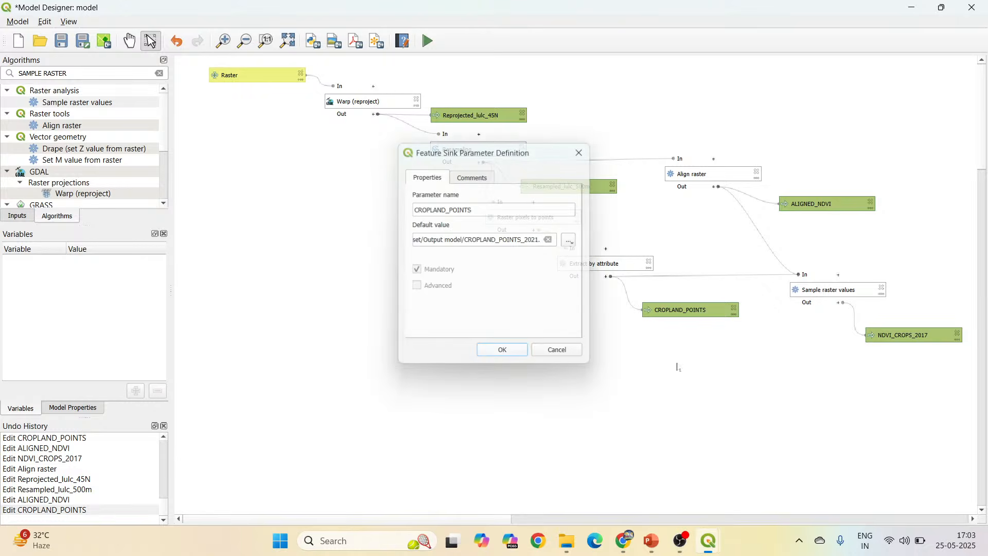
double_click(928, 330)
left_click_drag(523, 240, 519, 240)
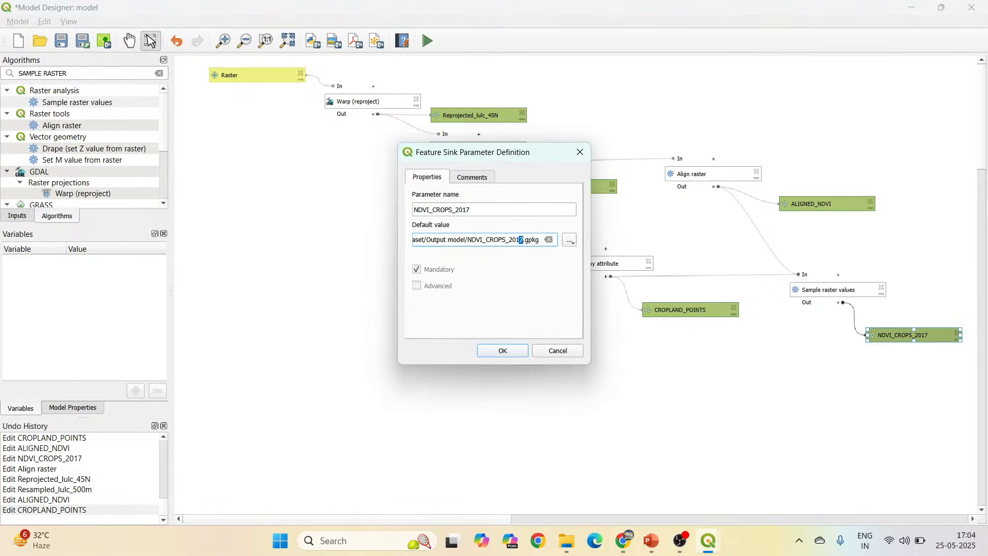
key("BackSpace")
key("BackSpace")
type("201")
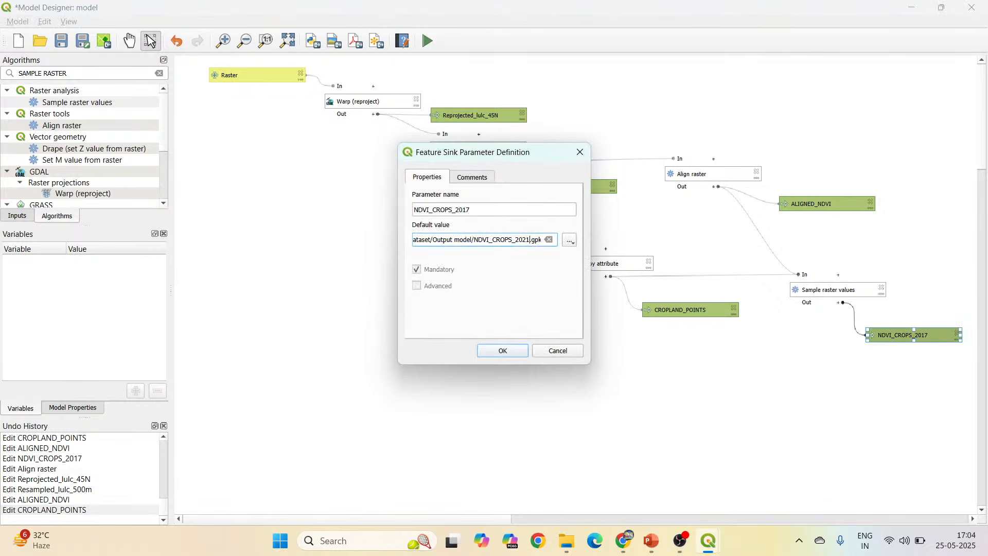
left_click(513, 349)
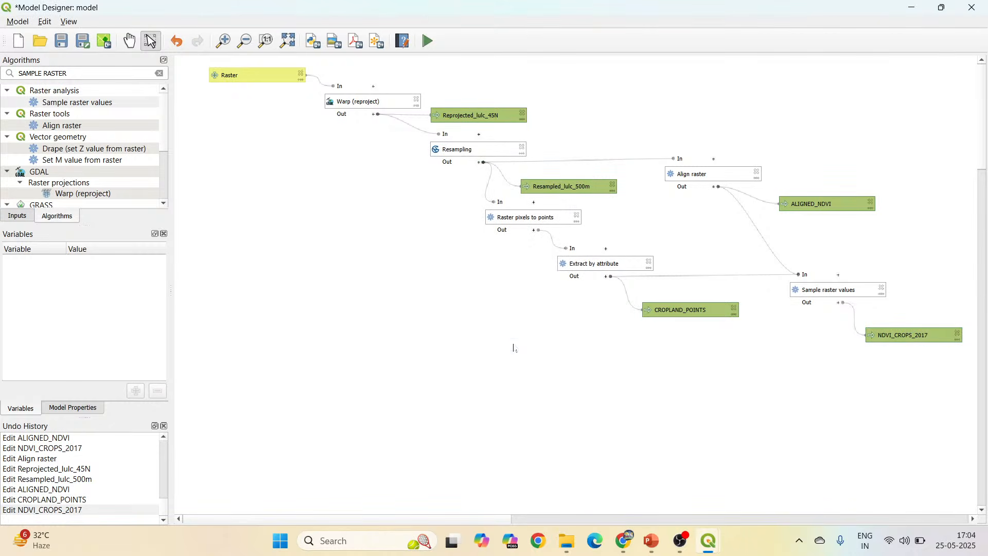
Set up a model run with LULC_10m_4326_2021 as the raster, outputting Reprojected_lulc_45N_2021.sdat and ALIGNED_NDVI_2021.sdat.
left_click(428, 41)
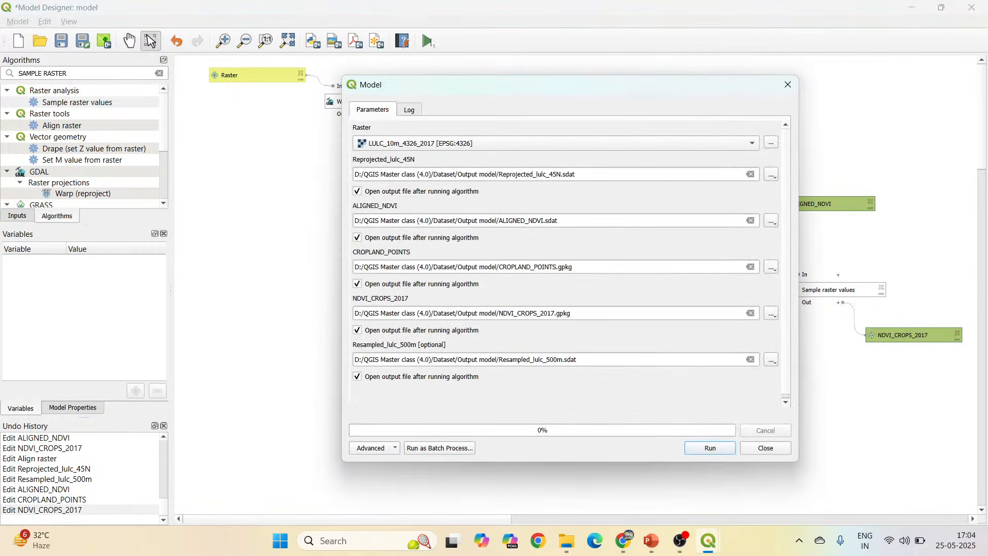
left_click(547, 145)
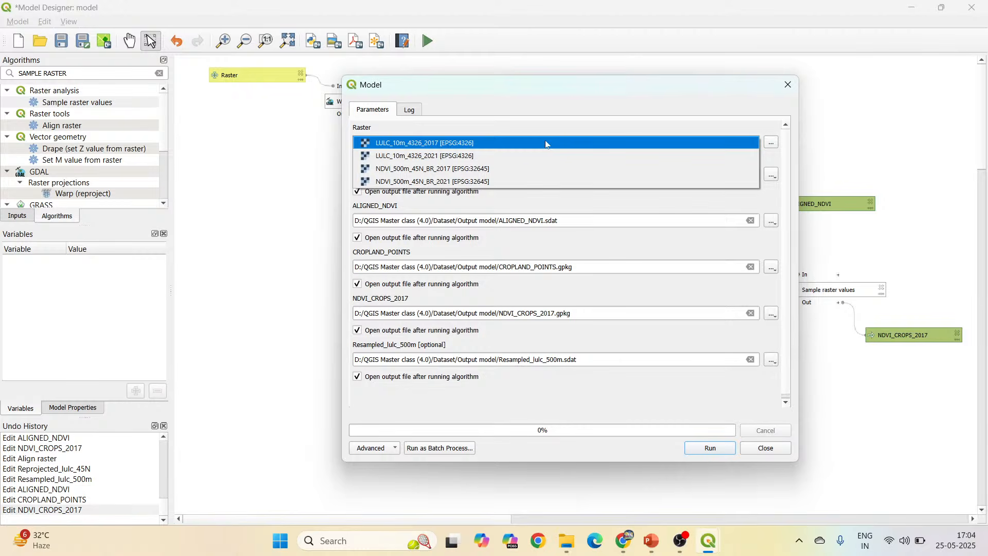
left_click(524, 156)
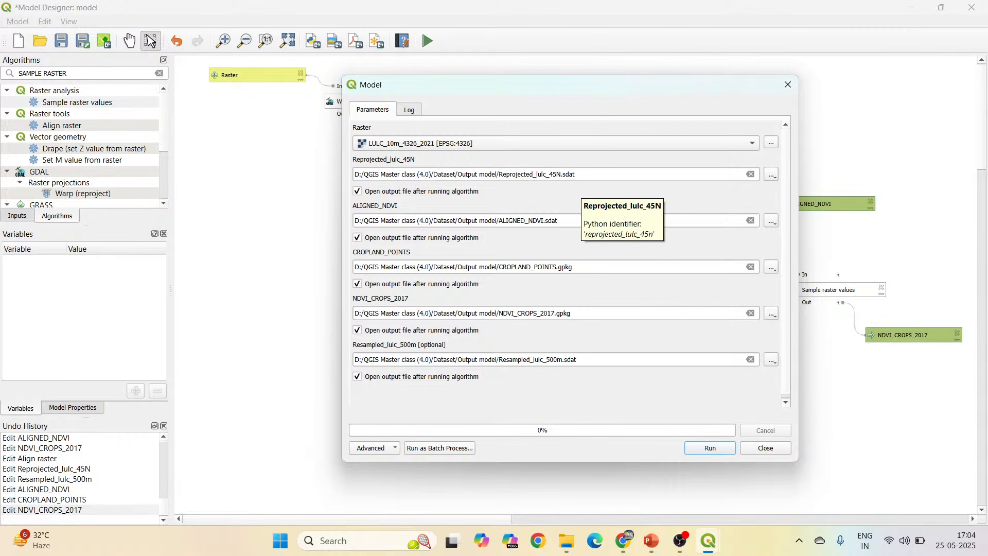
left_click(557, 174)
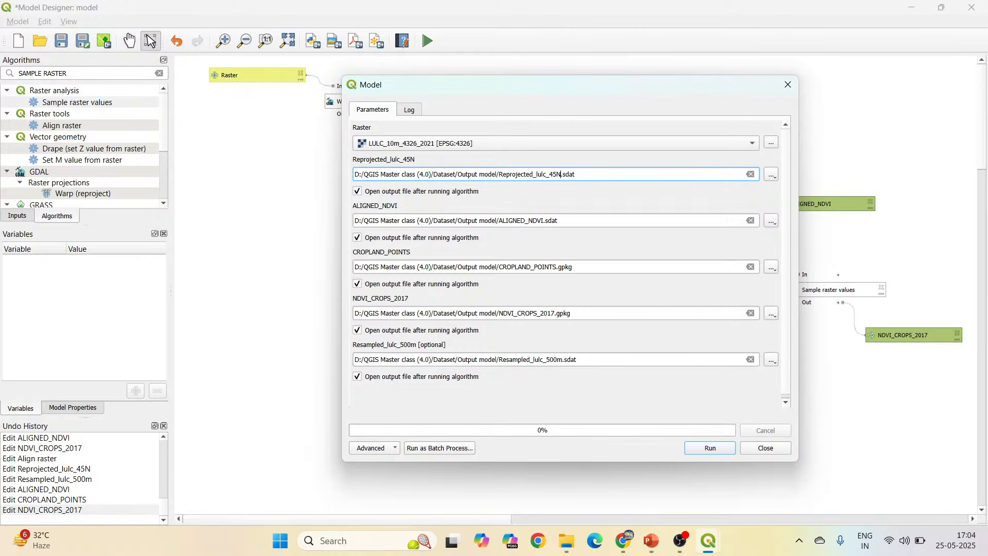
type("_2021")
left_click(544, 221)
type("_2021")
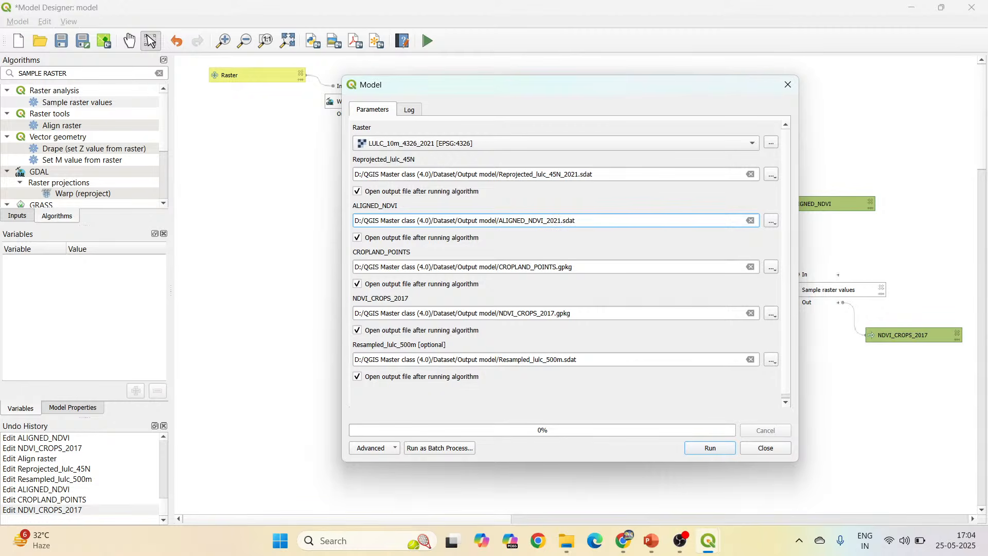
Name the remaining outputs CROPLAND_POINTS_2021.gpkg, NDVI_CROPS_2021.gpkg and Resampled_lulc_500m_2021.sdat, and run the model.
left_click(557, 267)
type("_2021")
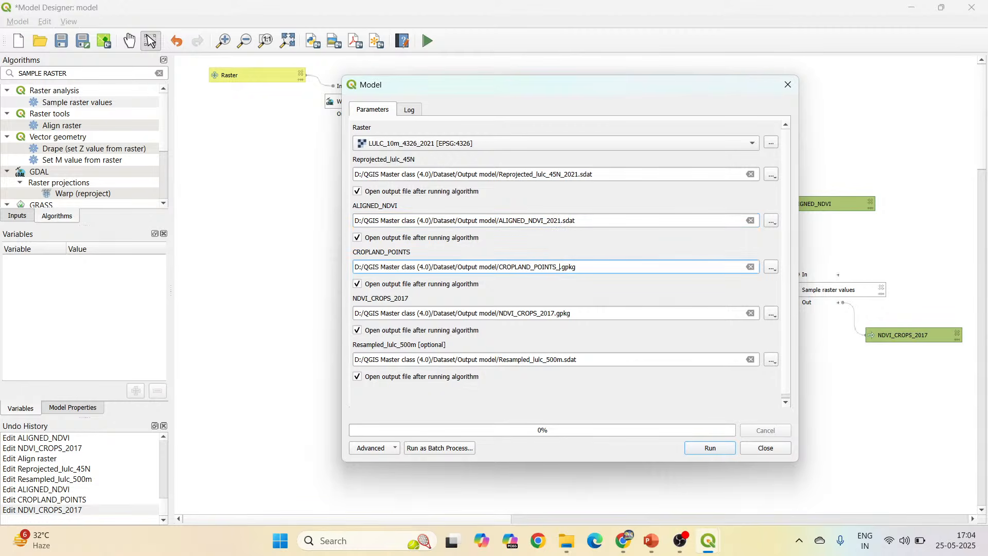
left_click(555, 313)
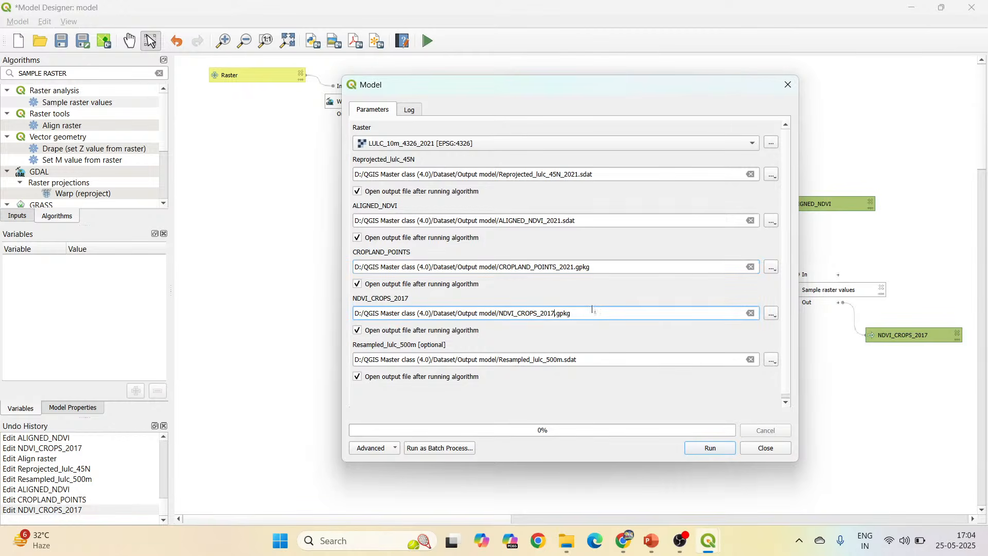
key("BackSpace")
key("BackSpace")
type("21")
left_click(563, 360)
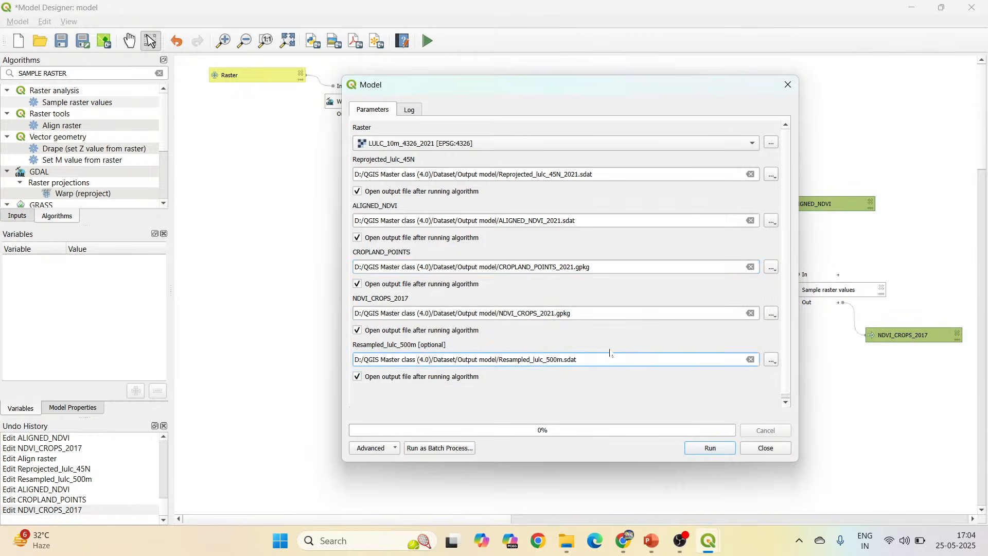
type("_2021")
left_click(710, 449)
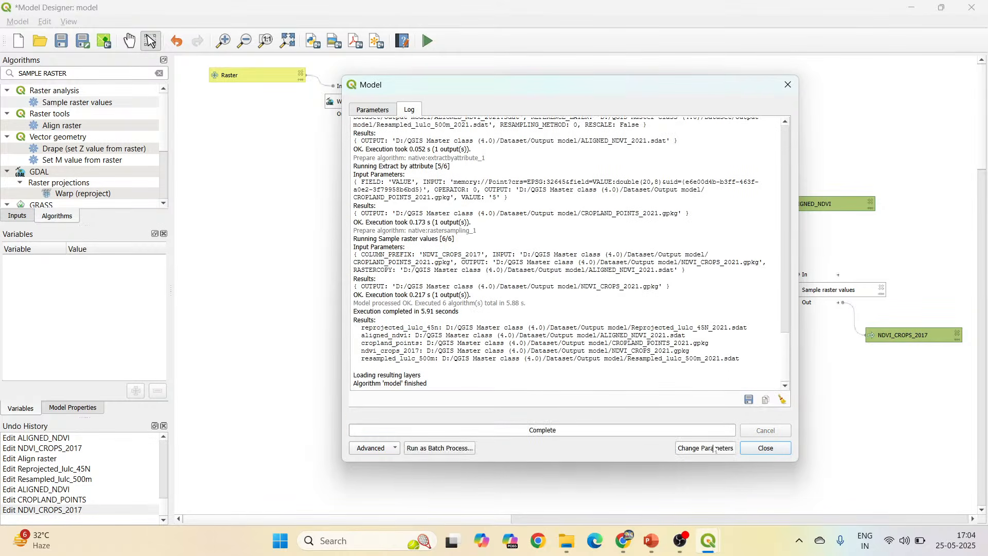
left_click(765, 448)
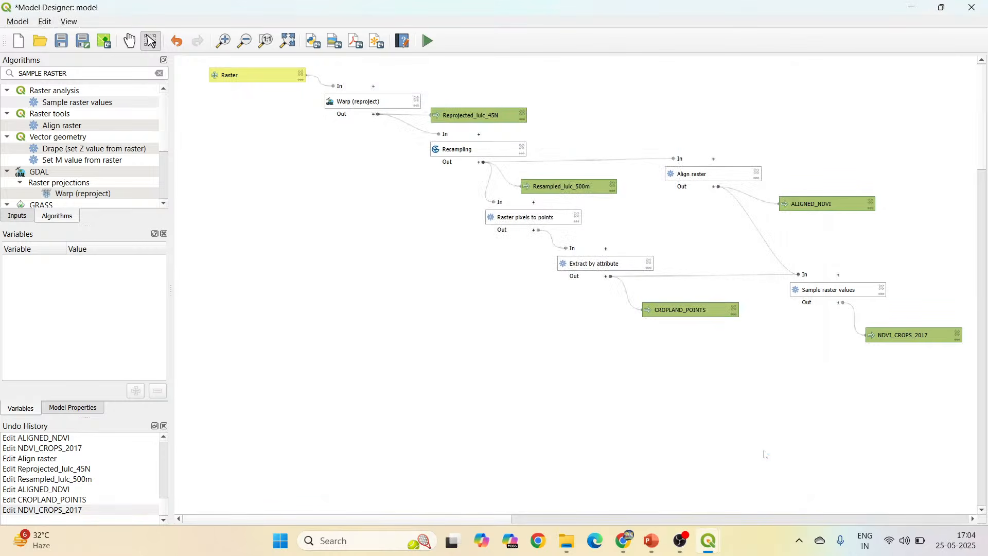
In the main QGIS window, hide the NDVI_500m_45N_BR_2021, ALIGNED_NDVI_2021 and CROPLAND_POINTS_2021 layers.
mouse_move(708, 540)
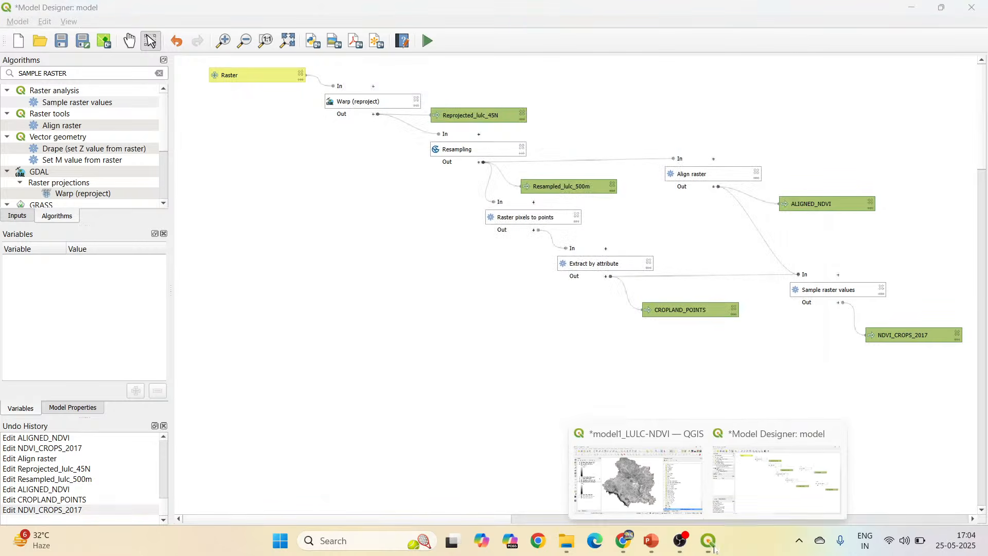
left_click(660, 482)
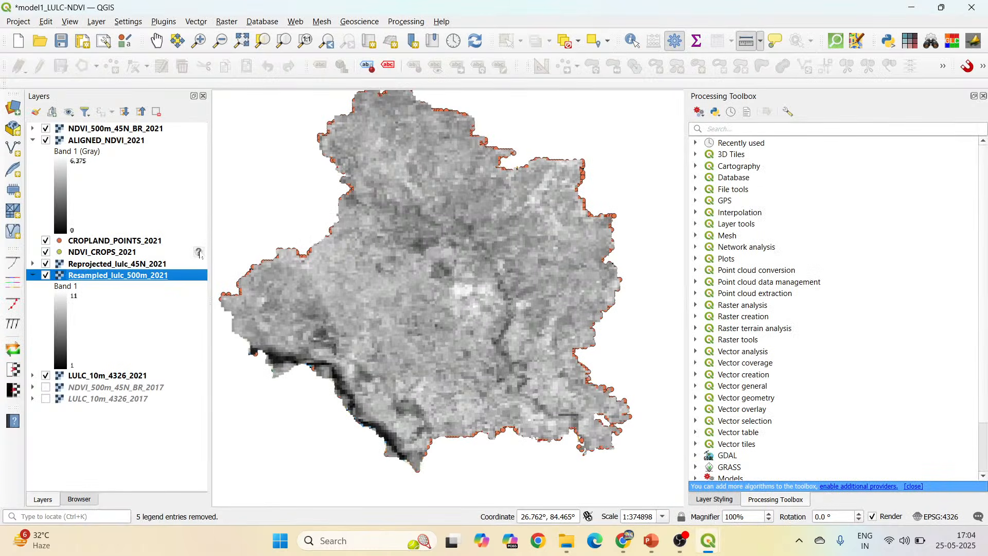
left_click(46, 128)
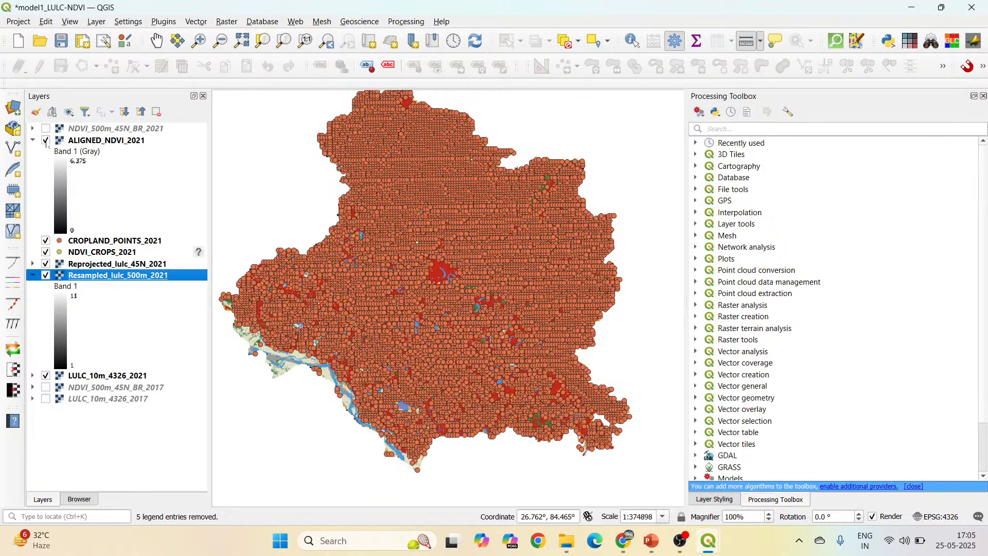
left_click(46, 140)
left_click(46, 241)
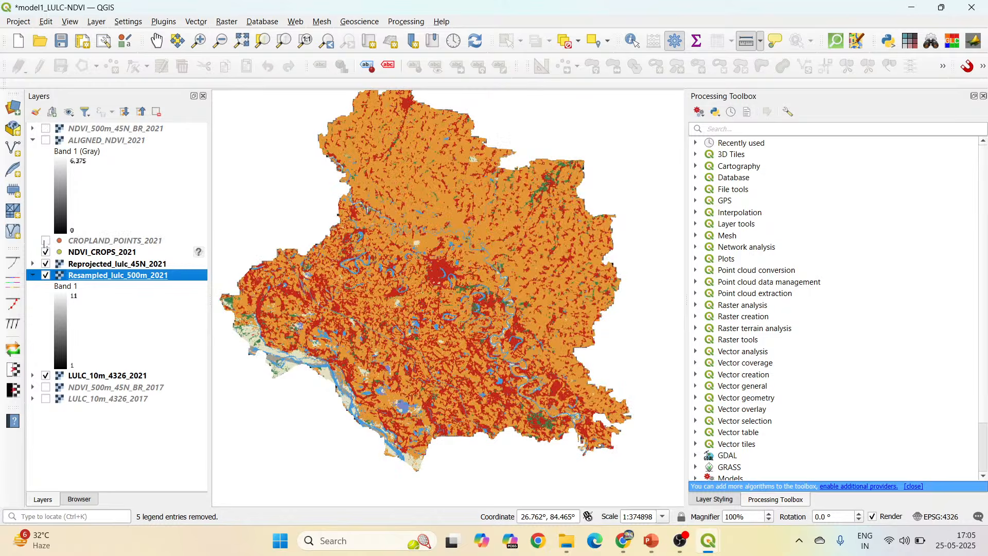
Assign EPSG:32645 - WGS 84 / UTM zone 45N to the NDVI_CROPS_2021 layer and open its attribute table.
left_click(198, 252)
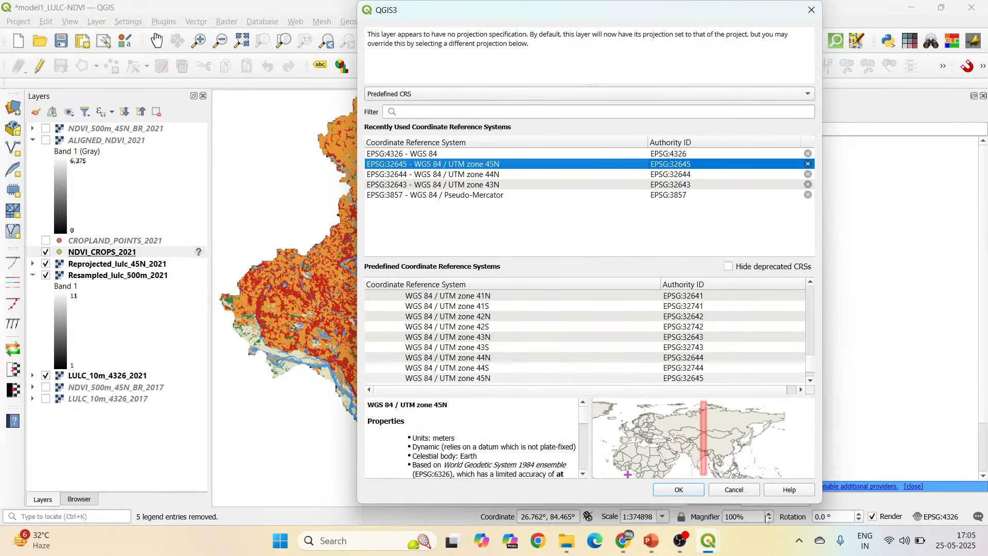
left_click(680, 490)
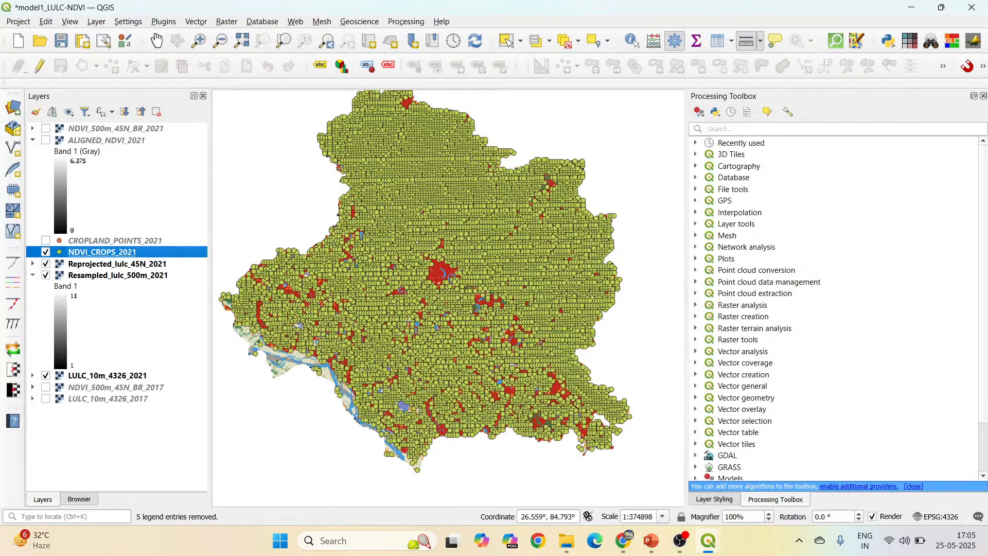
right_click(151, 254)
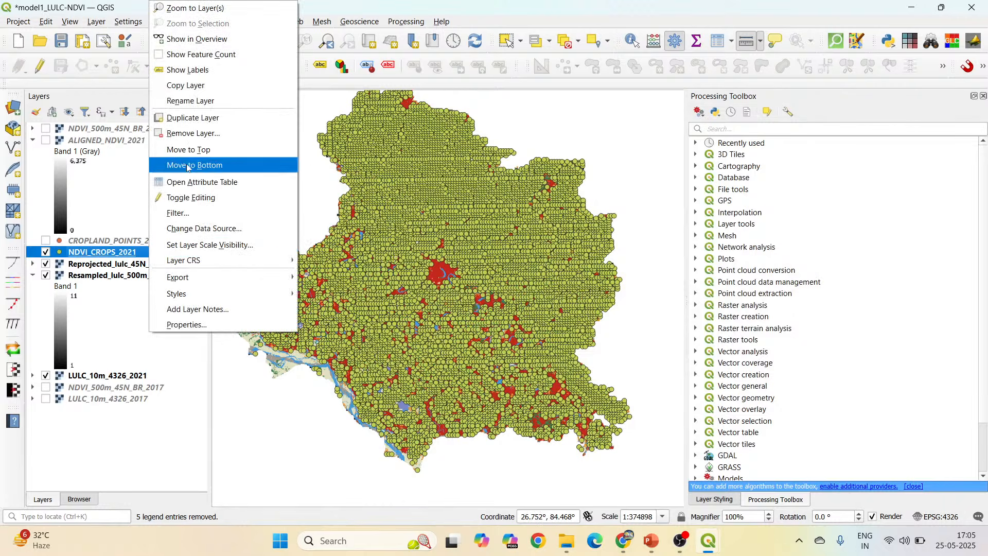
left_click(201, 183)
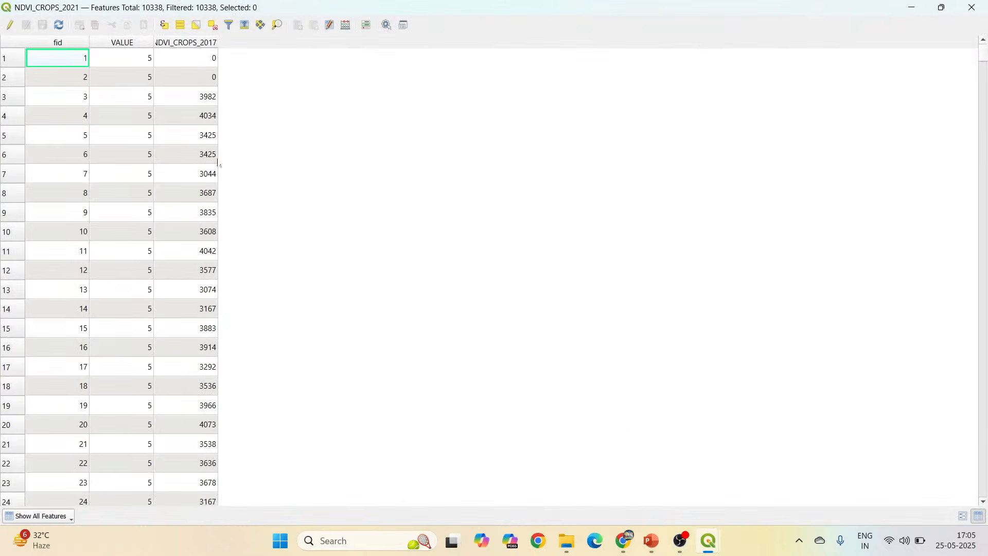
Sort the NDVI_CROPS_2021 attribute table by NDVI_CROPS_2017 in descending order to review its values, and close the table.
left_click(210, 44)
left_click(214, 45)
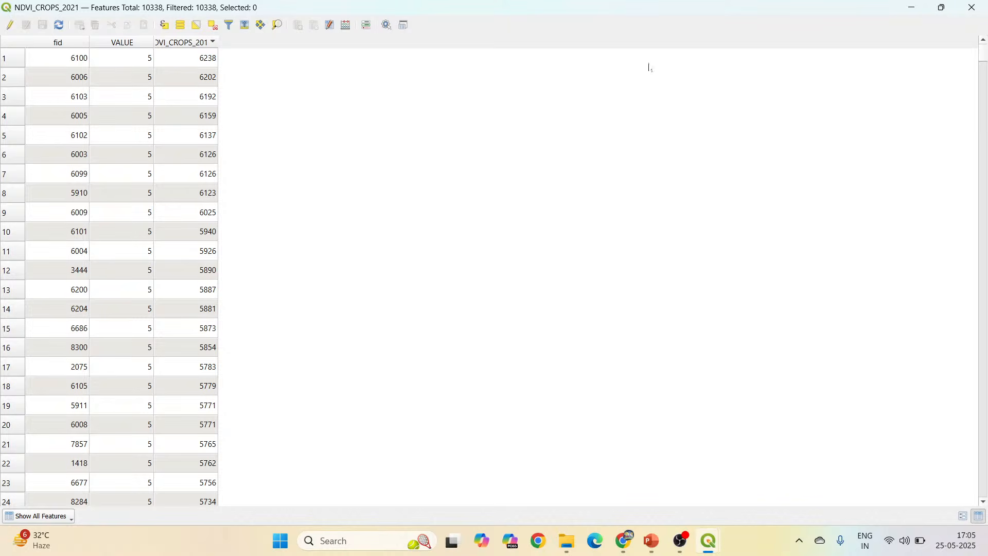
left_click(972, 7)
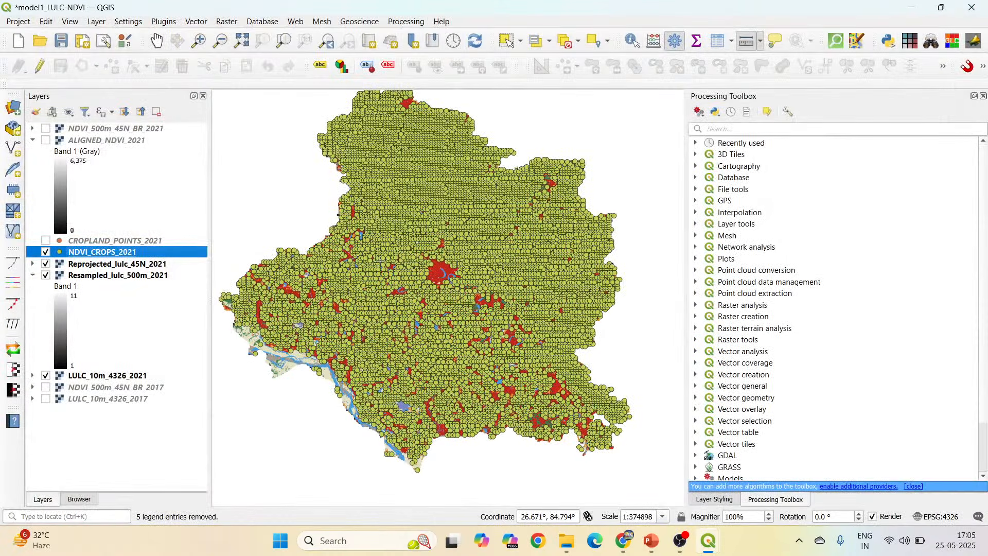
left_click(708, 544)
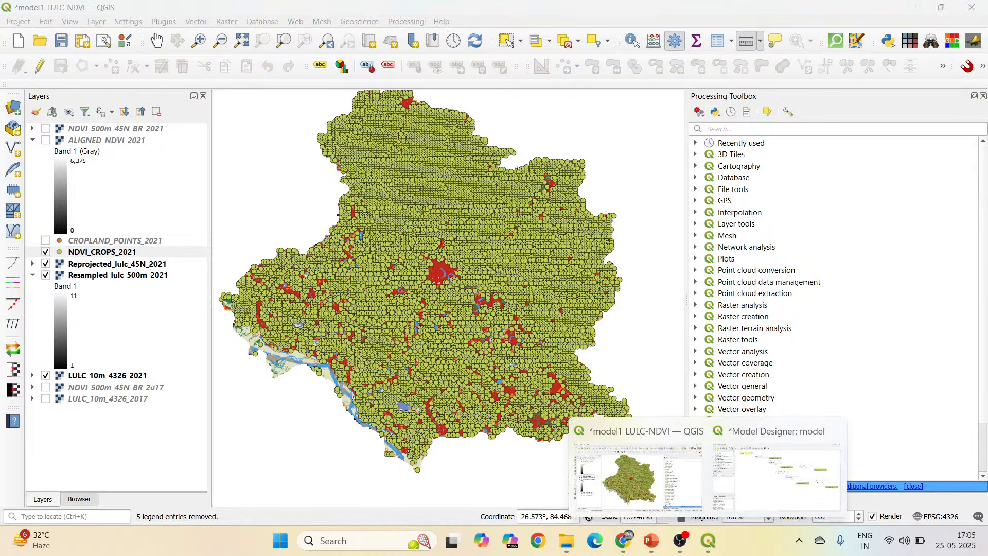
left_click(796, 497)
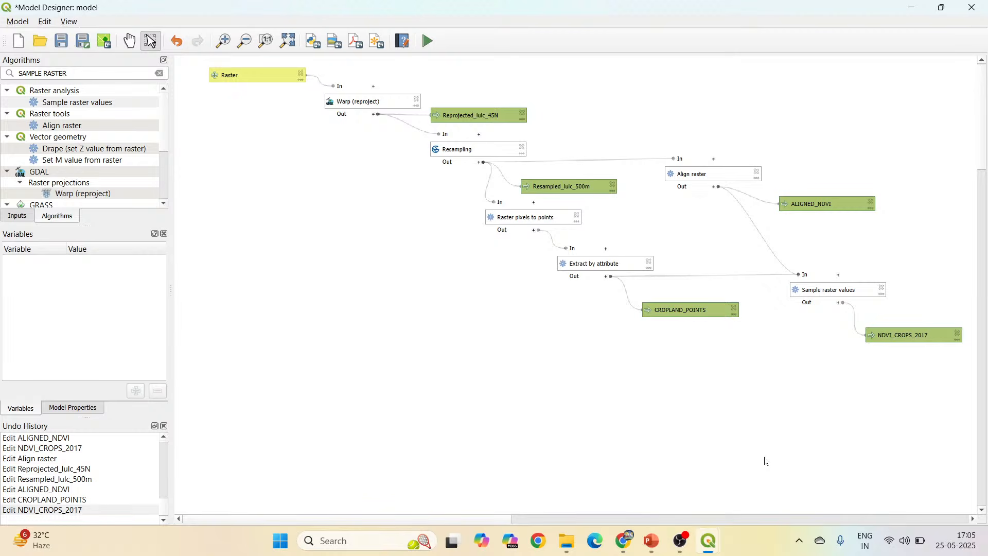
mouse_move(714, 547)
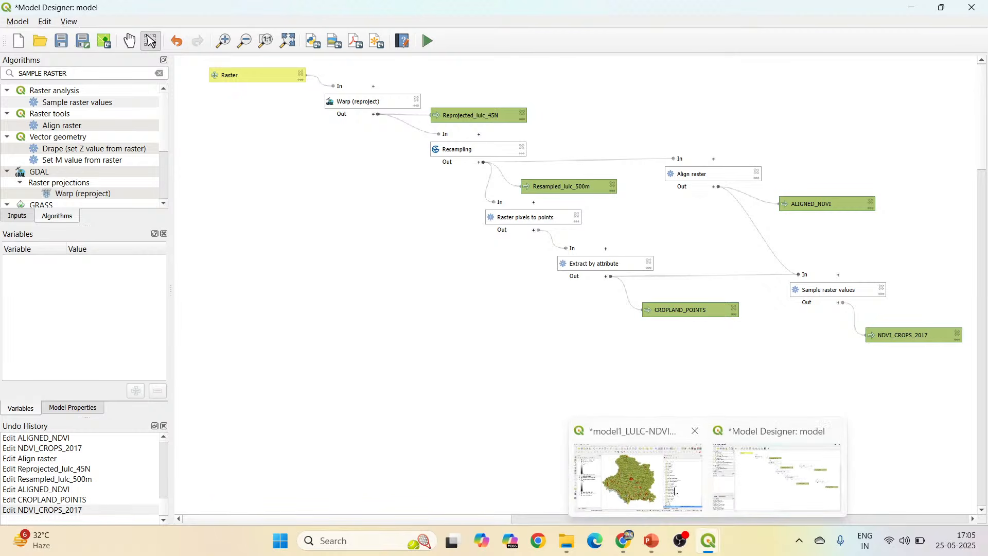
left_click(648, 486)
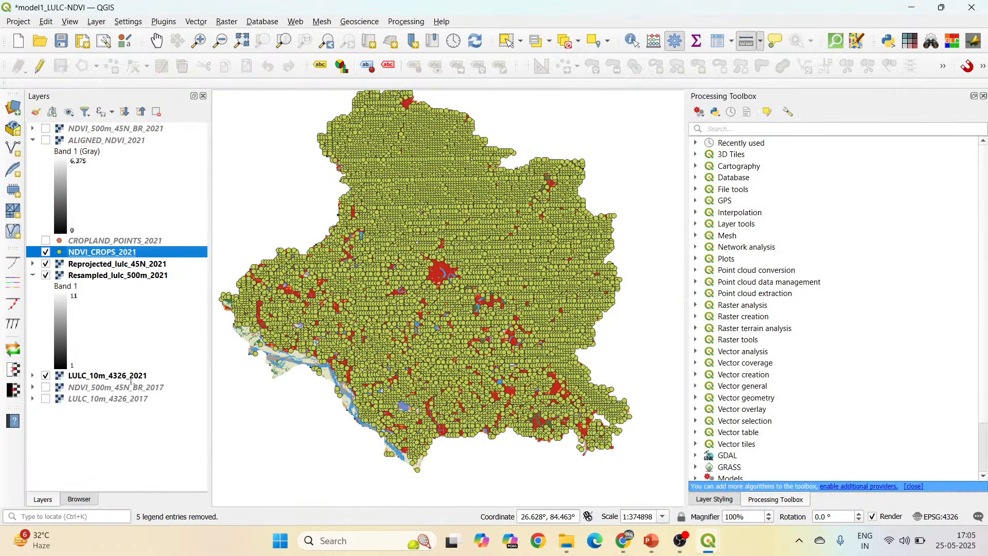
Remove all the 2017 and 2021 layers from the project.
left_click(139, 276)
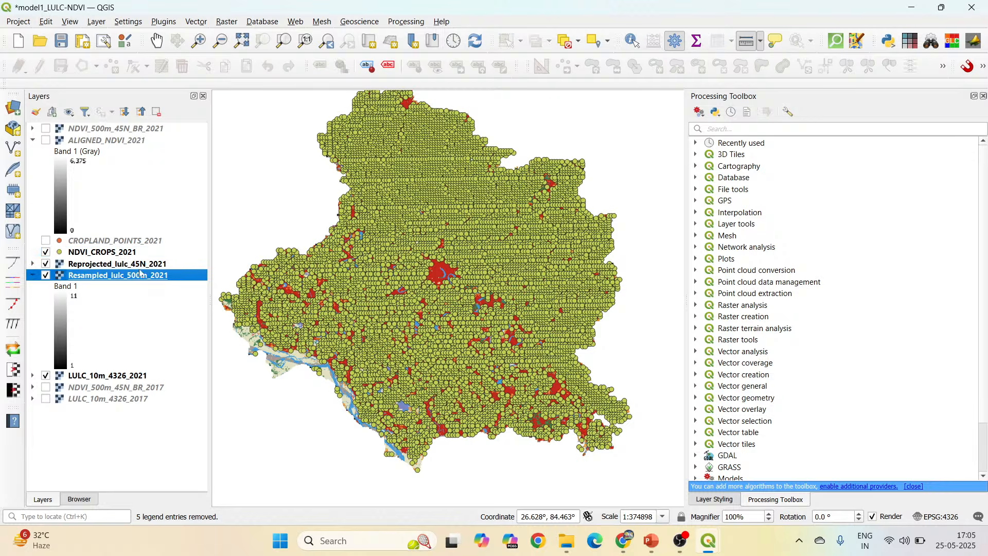
left_click(142, 265, "ctrl")
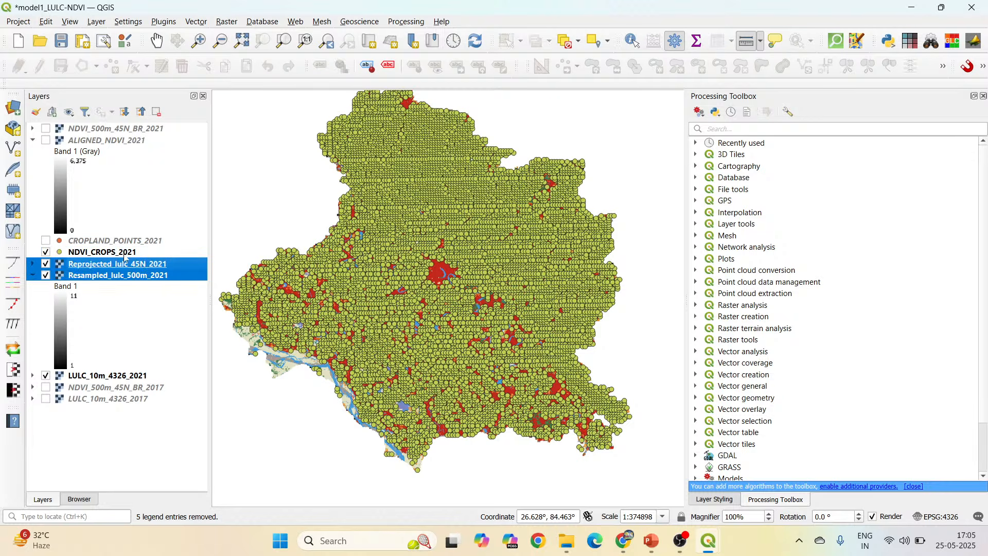
left_click(127, 252, "ctrl")
left_click(126, 241, "ctrl")
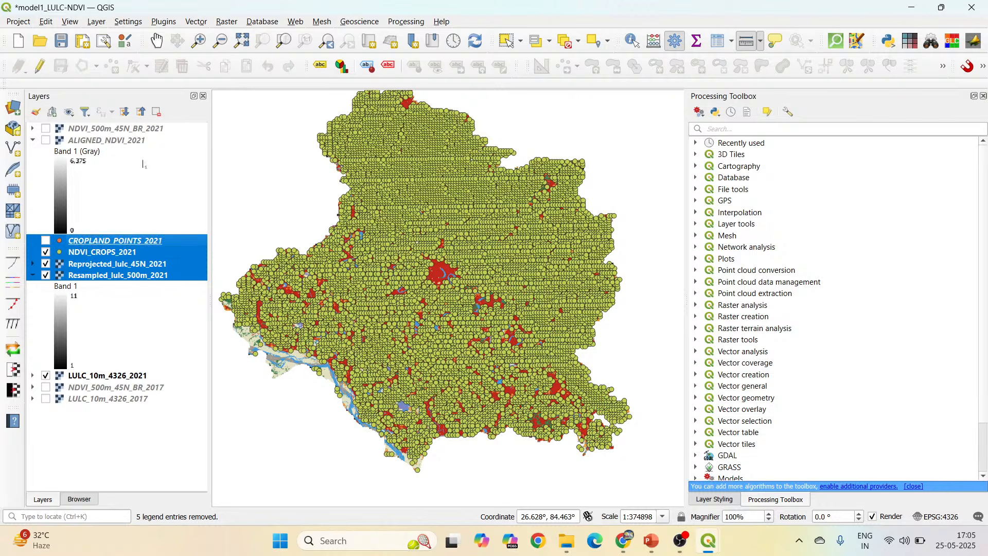
left_click(138, 142, "ctrl")
left_click(154, 130, "ctrl")
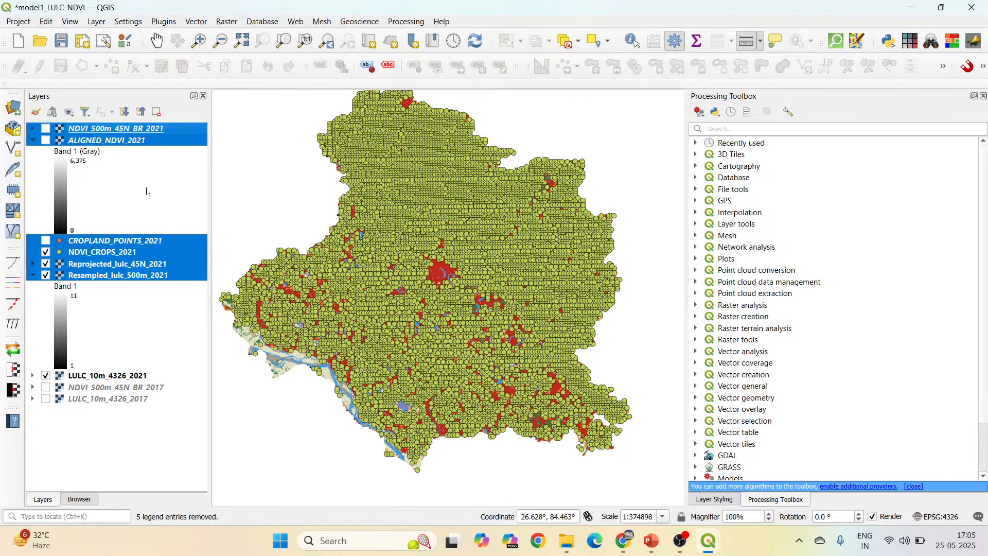
left_click(139, 377, "ctrl")
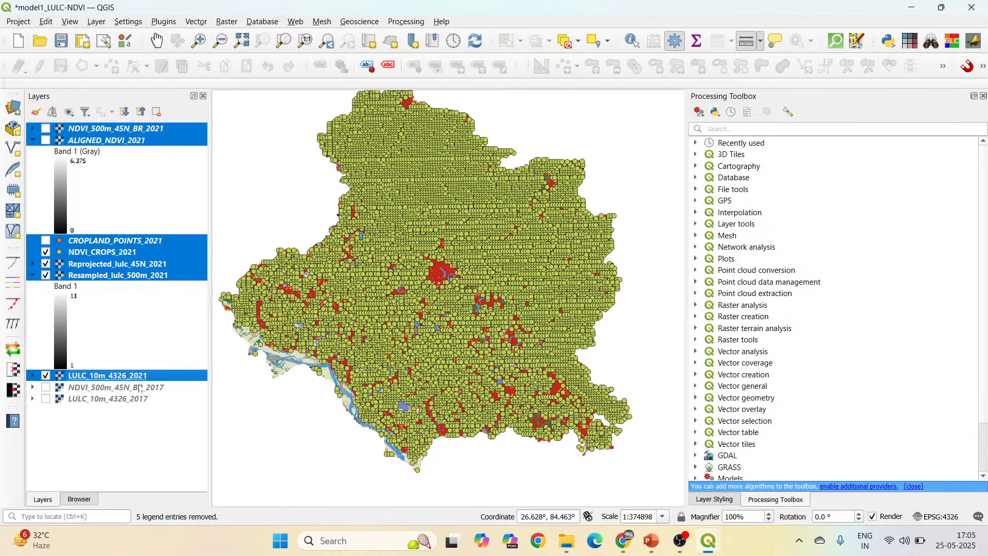
left_click(139, 387, "ctrl")
left_click(138, 399, "ctrl")
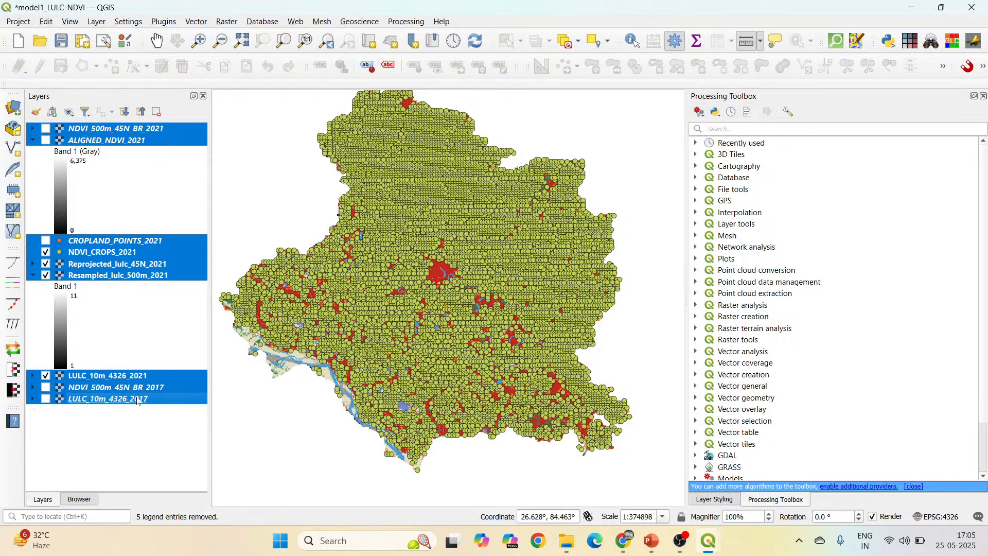
right_click(138, 401)
left_click(267, 227)
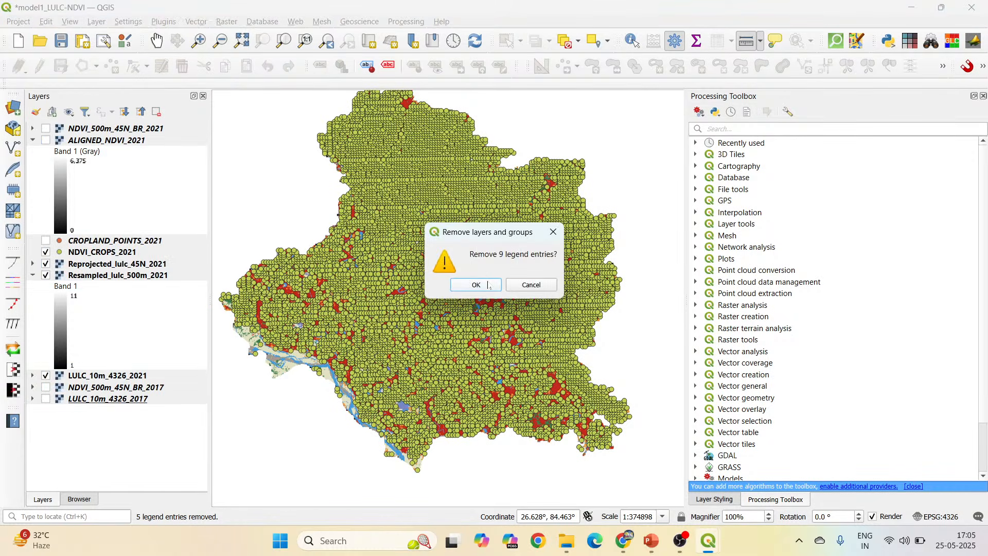
left_click(475, 285)
Add LULC_10m_4326_2024.tif and NDVI_500m_45N_BR_2024.tif from the project's Dataset folder to the map.
left_click(91, 500)
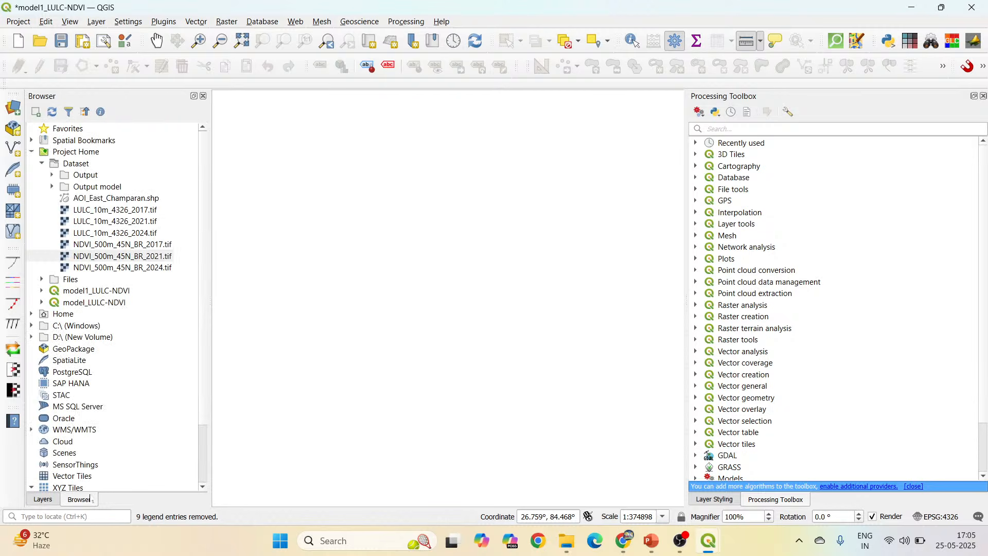
left_click_drag(140, 234, 247, 269)
left_click_drag(157, 268, 309, 260)
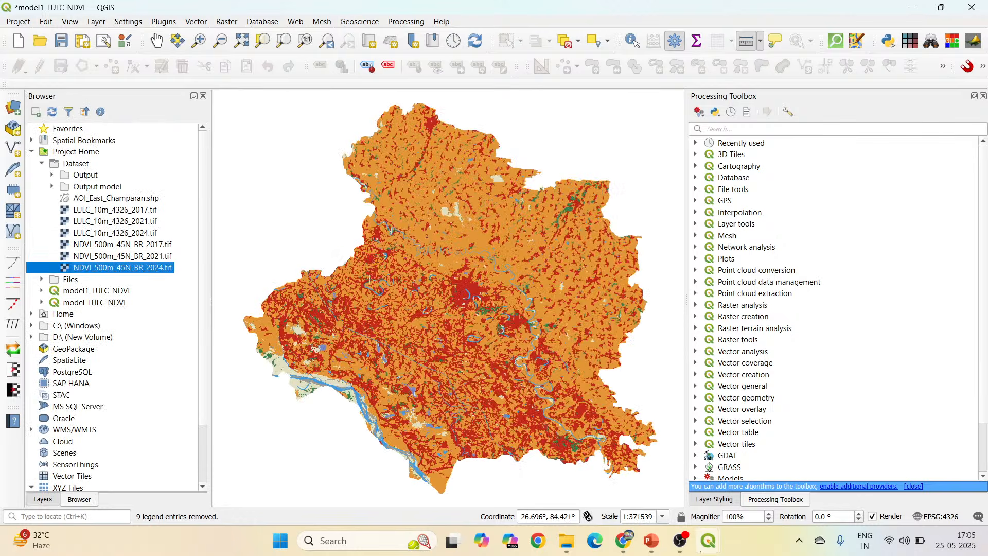
left_click(41, 500)
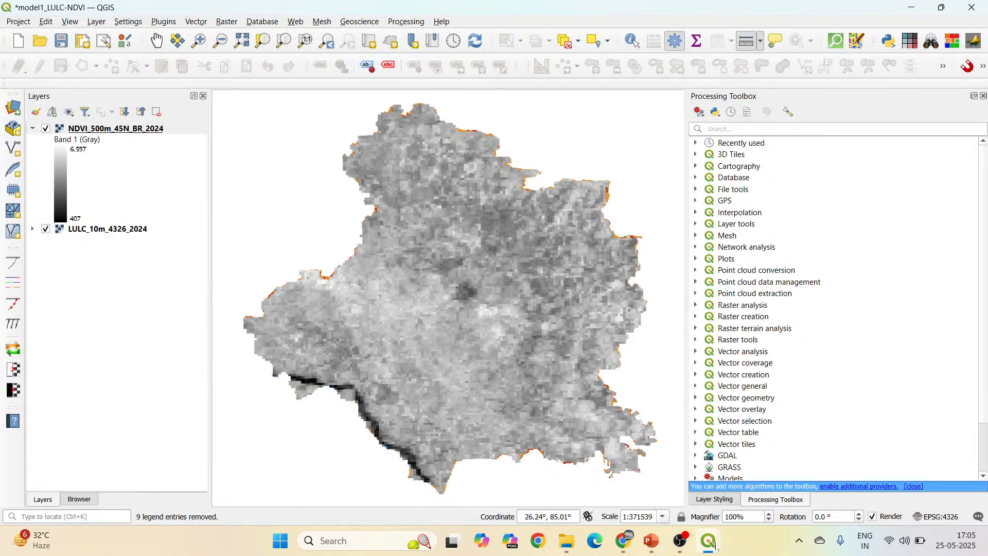
In the Model Designer window, set the Align raster algorithm's input layer to NDVI_500m_45N_BR_2024.
mouse_move(709, 541)
left_click(751, 489)
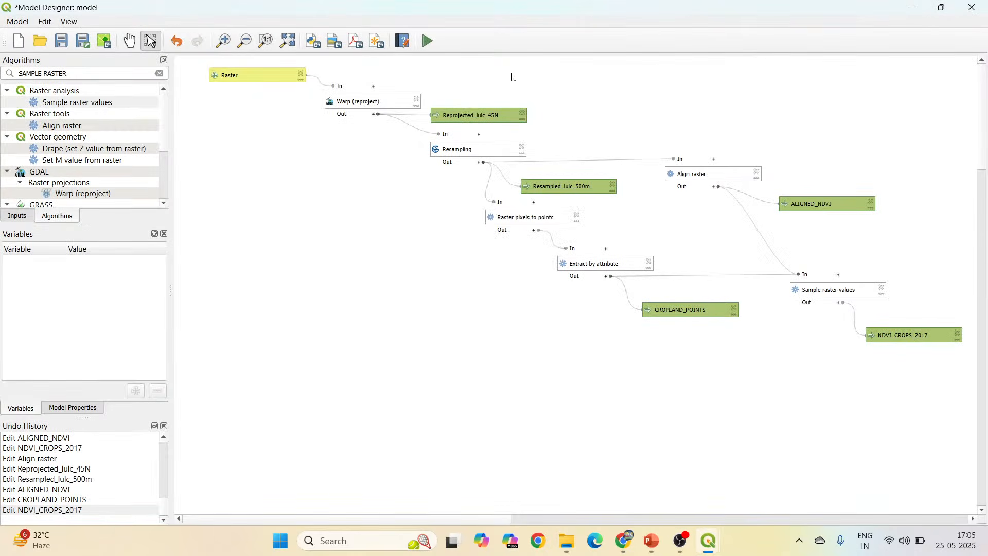
double_click(710, 172)
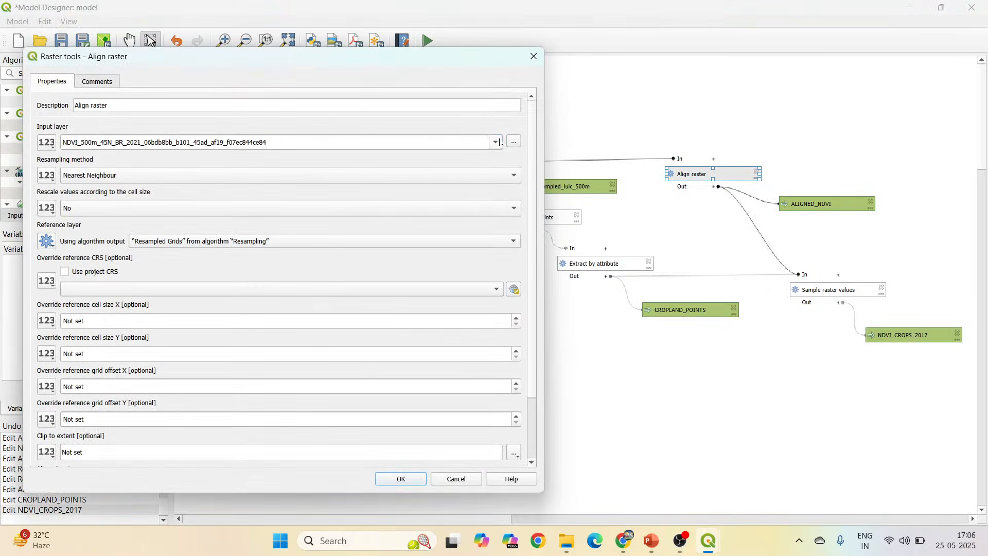
left_click(496, 142)
left_click(239, 173)
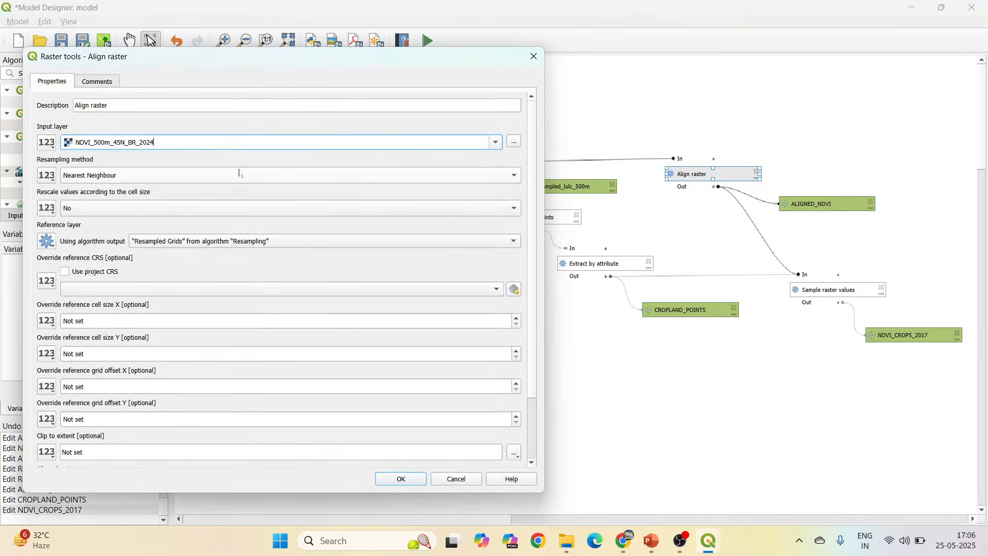
left_click(401, 478)
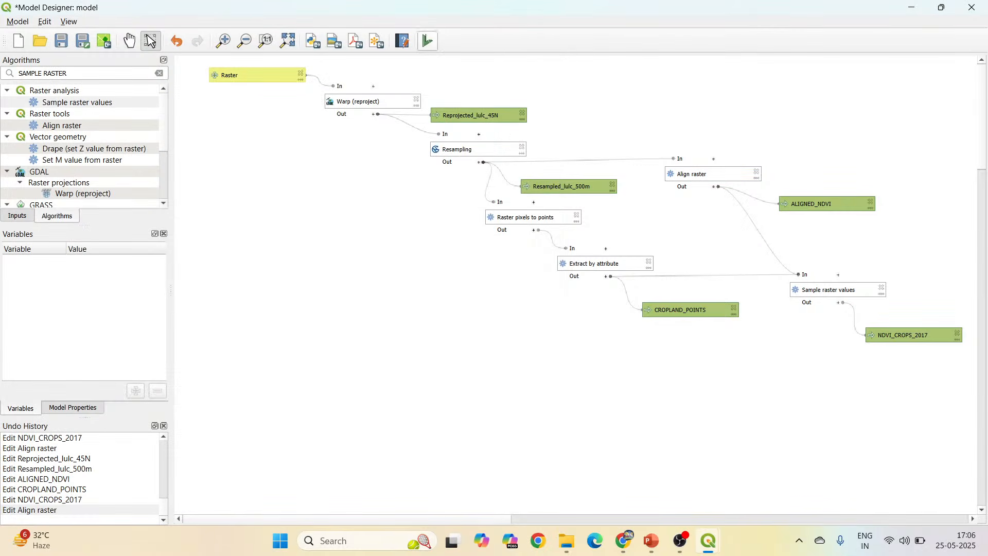
Set up a model run with LULC_10m_4326_2024 as the raster, outputting Reprojected_lulc_45N_2024.sdat and ALIGNED_NDVI_2024.sdat.
left_click(428, 41)
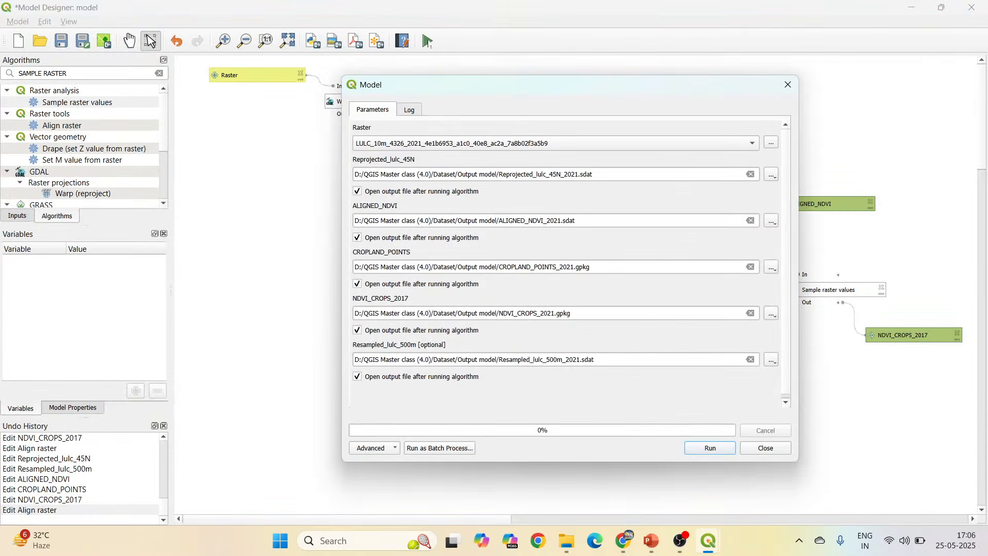
left_click(592, 142)
left_click(589, 118)
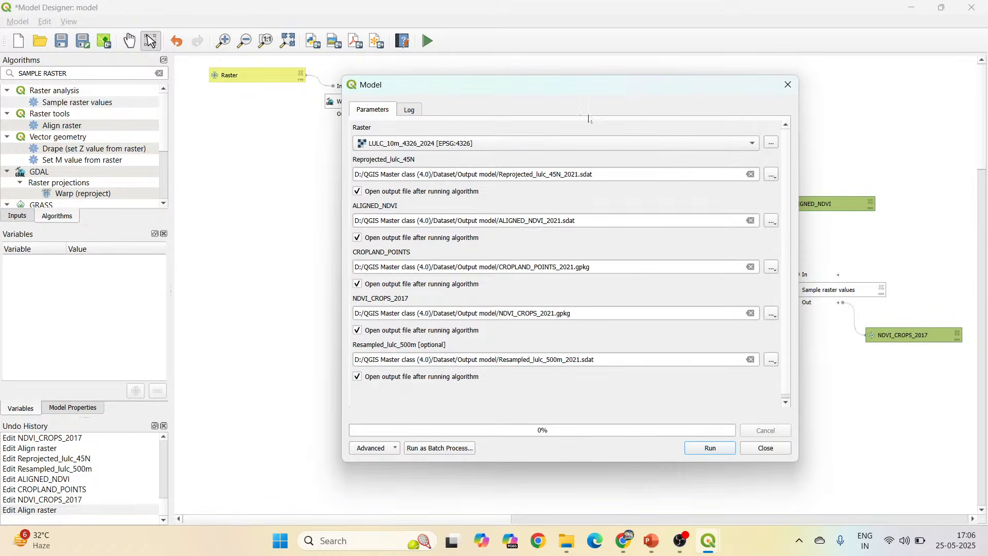
left_click(579, 174)
key("BackSpace")
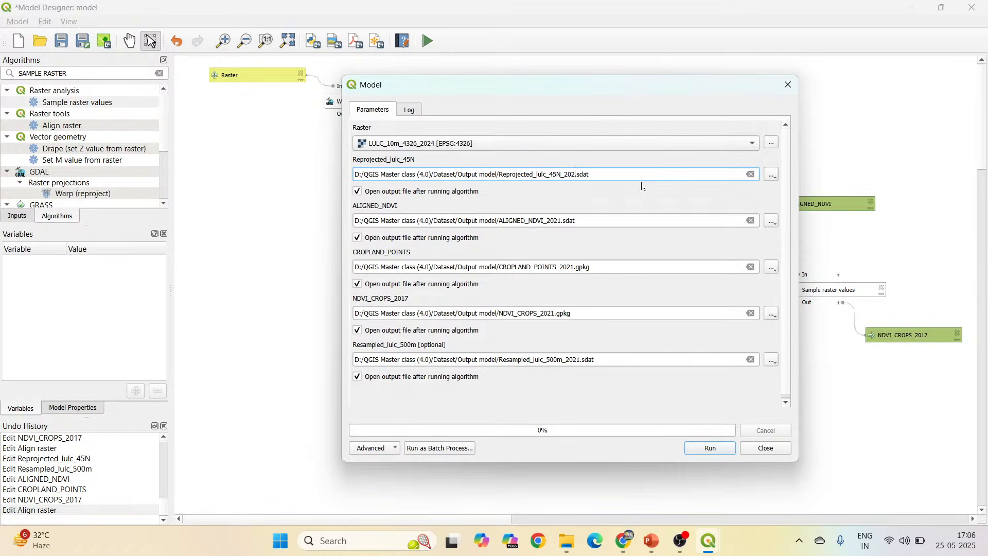
type("4")
left_click(562, 221)
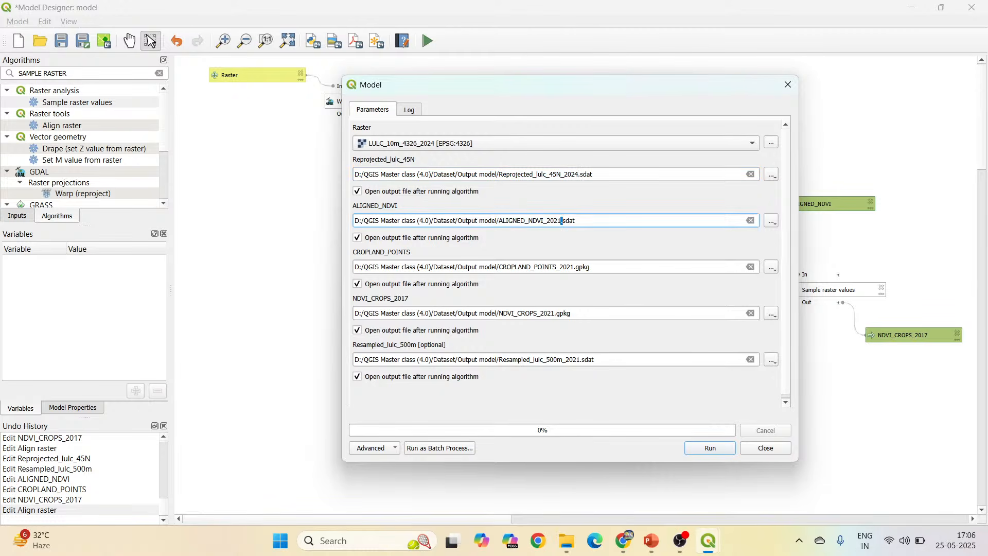
key("BackSpace")
type("4")
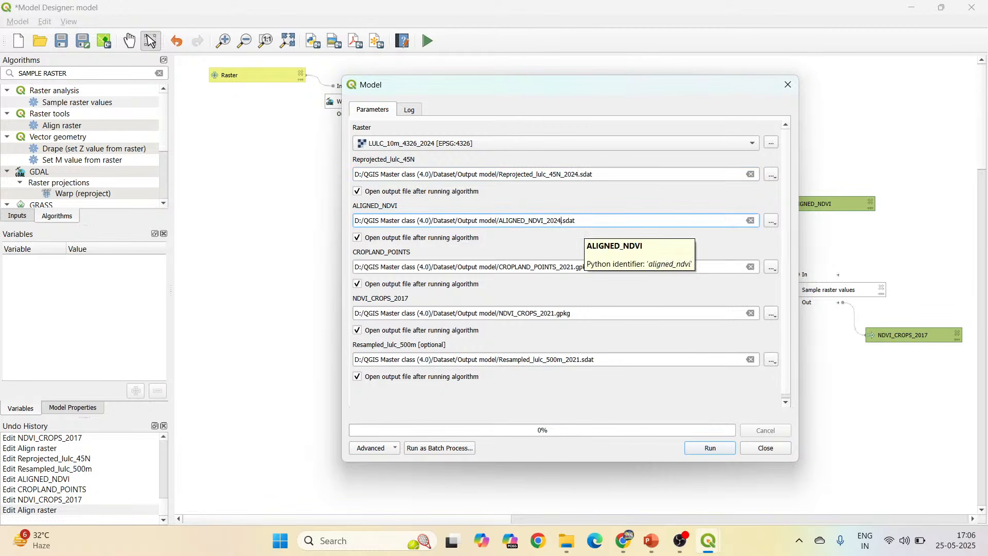
Name the remaining outputs CROPLAND_POINTS_2024.gpkg, NDVI_CROPS_2024.gpkg and Resampled_lulc_500m_2024.sdat, and run the model.
left_click(575, 267)
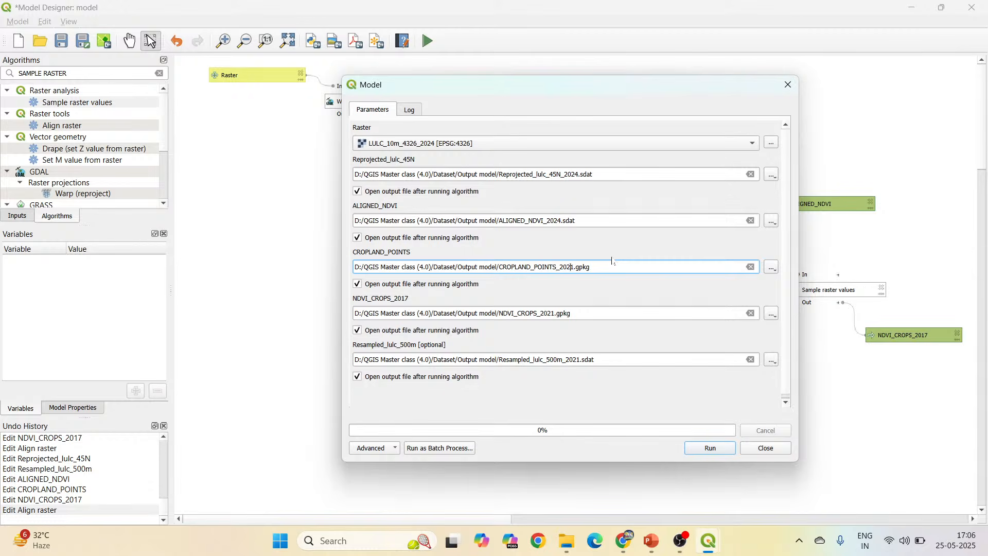
key("BackSpace")
key("Delete")
type("24")
left_click(548, 313)
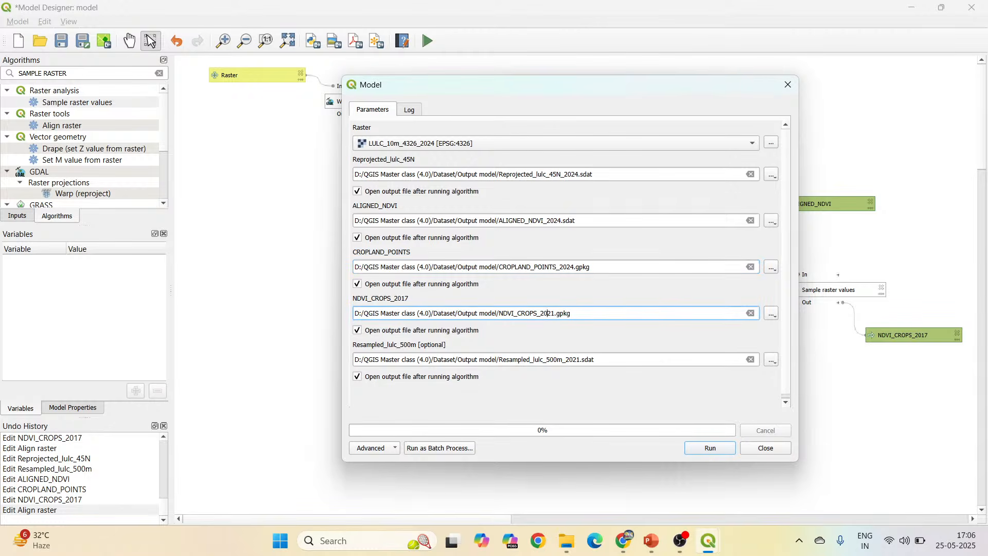
key("BackSpace")
type("4")
left_click(580, 360)
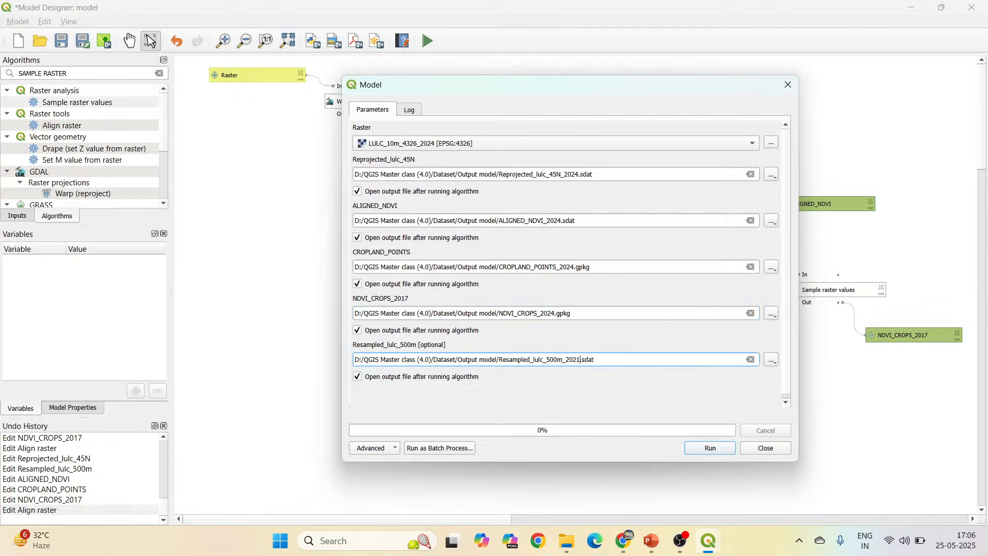
key("BackSpace")
type("4")
left_click(710, 448)
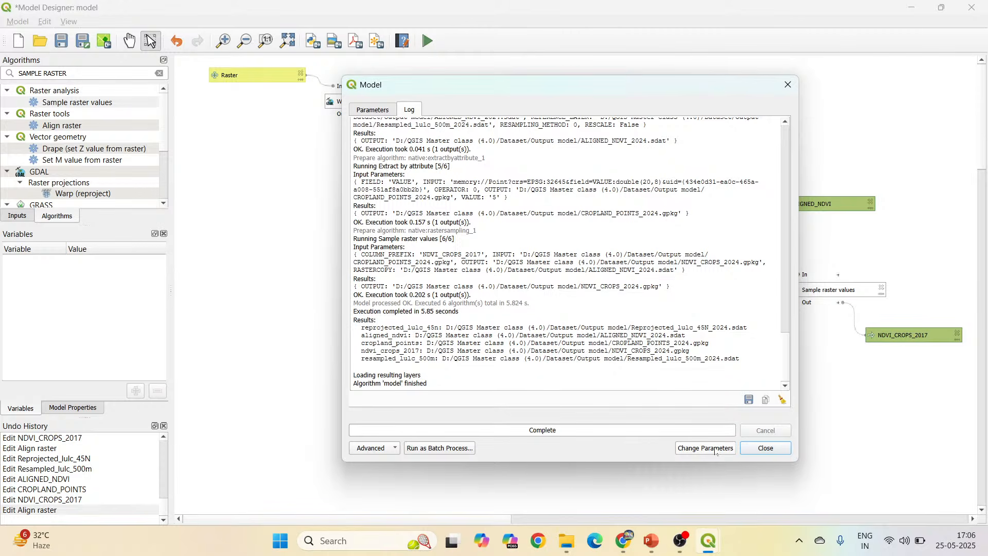
left_click(765, 448)
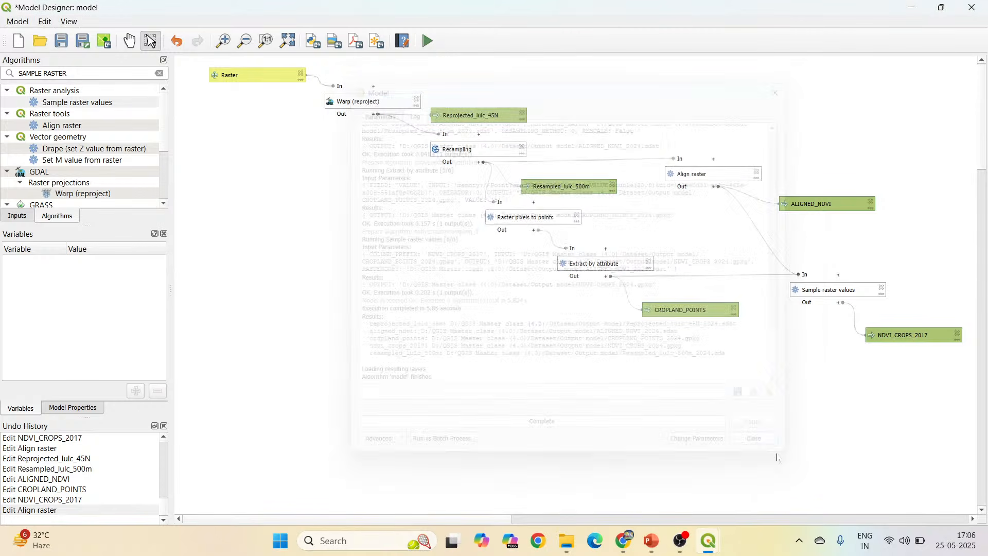
In the main QGIS window, assign EPSG:32645 - WGS 84 / UTM zone 45N to the NDVI_CROPS_2024 layer.
mouse_move(709, 543)
left_click(641, 486)
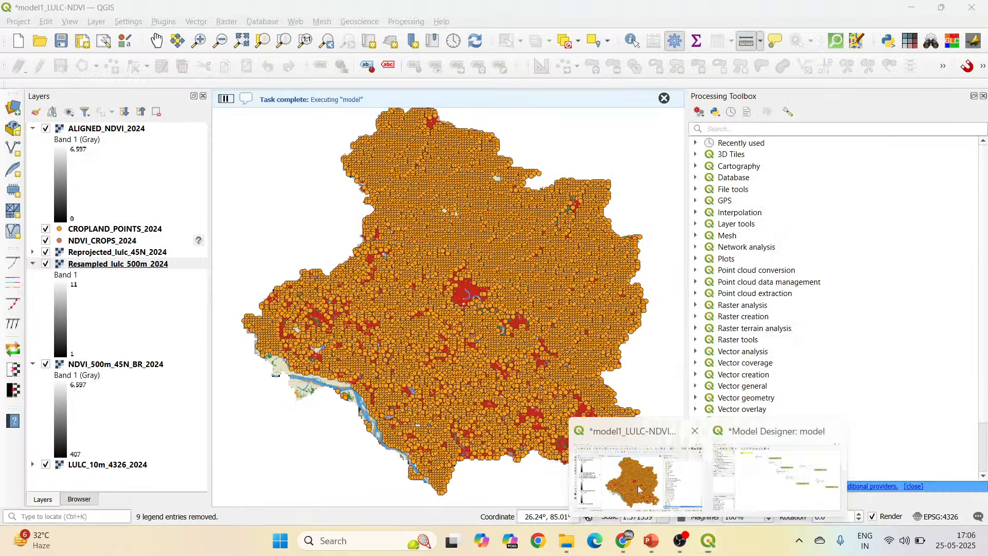
left_click(198, 241)
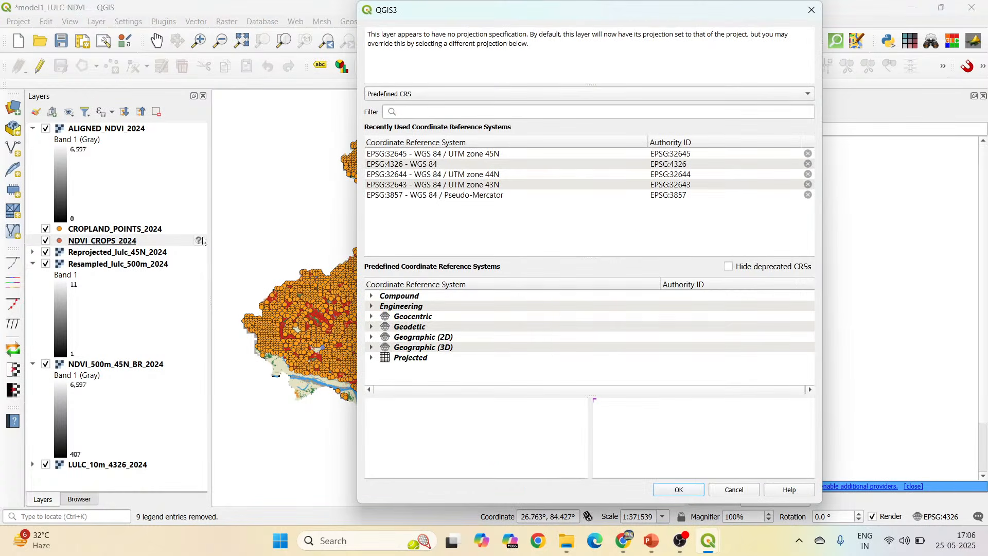
left_click(471, 154)
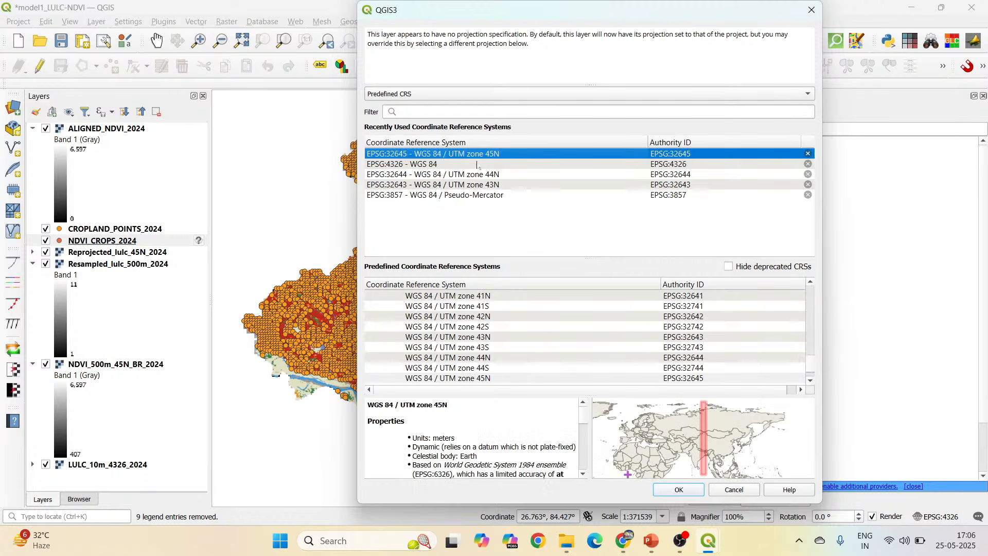
left_click(691, 490)
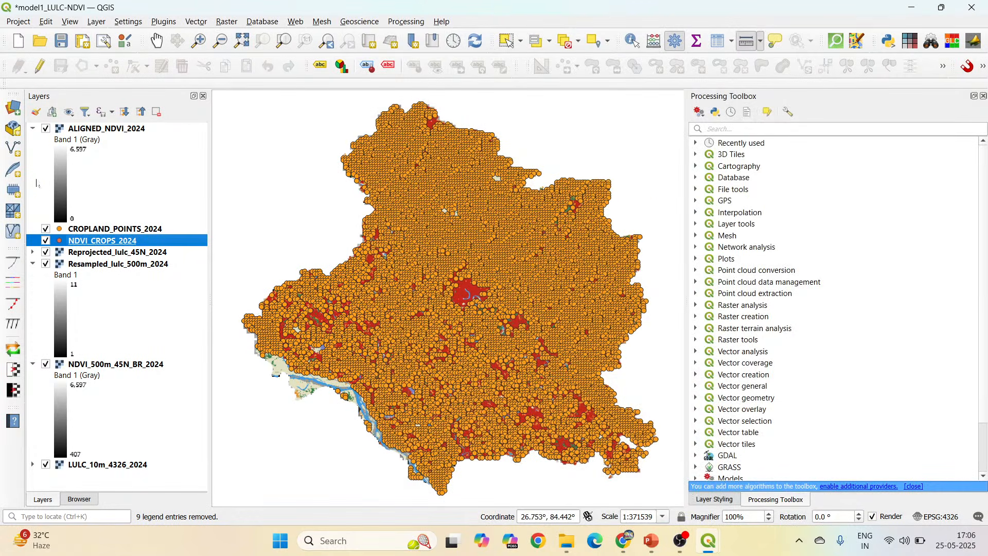
Hide the ALIGNED_NDVI_2024 and CROPLAND_POINTS_2024 layers to inspect the NDVI_CROPS_2024 points over the land cover raster.
left_click(46, 128)
left_click(46, 229)
scroll(398, 263, "up", 3)
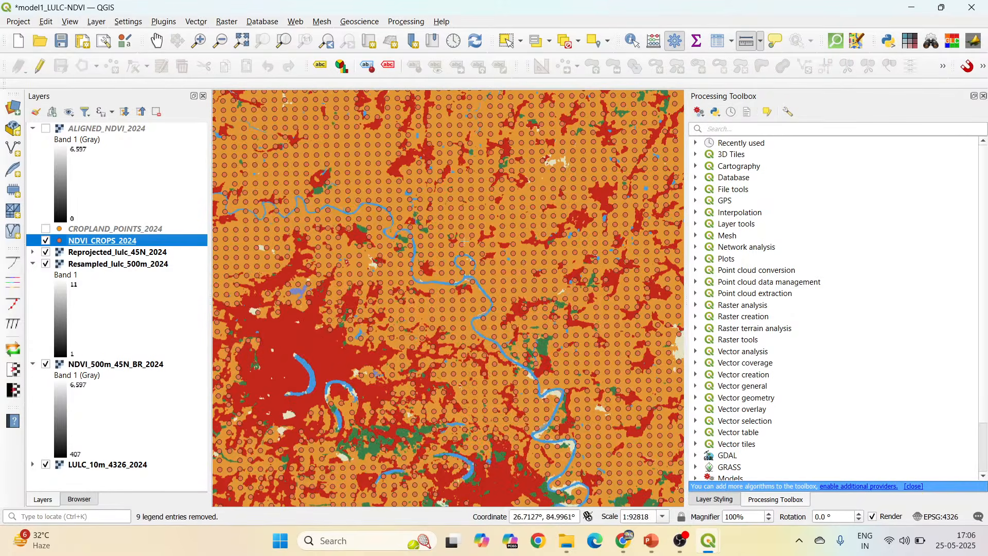
View the full extent of the NDVI_CROPS_2024 points, and bring up the Model Designer window to review the complete workflow.
scroll(487, 243, "down", 2)
scroll(487, 243, "down", 1)
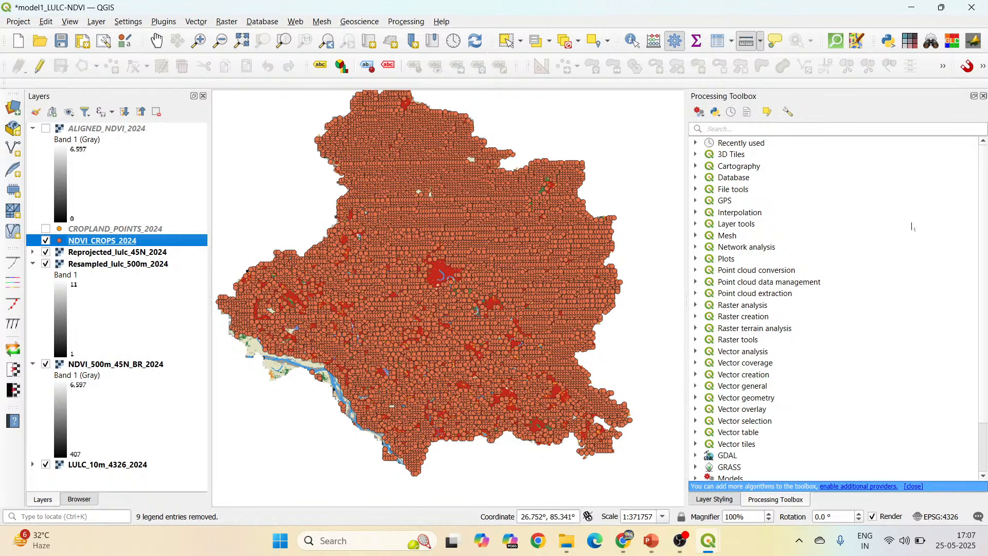
left_click(757, 129)
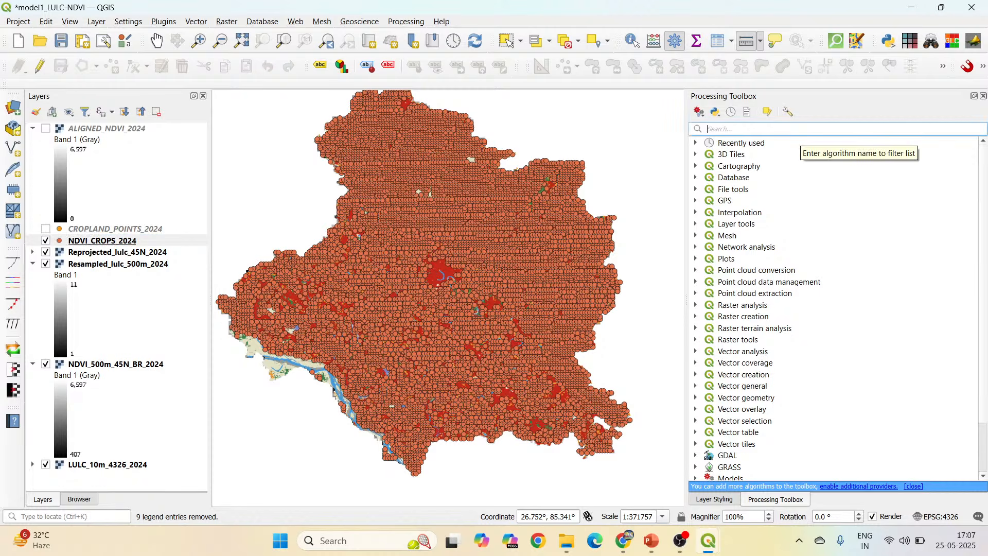
left_click(710, 541)
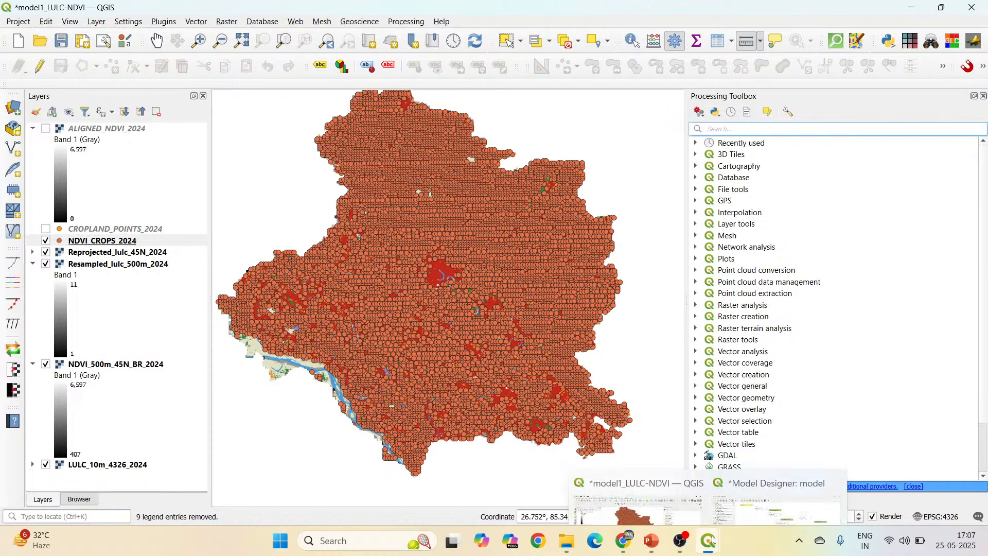
left_click(739, 490)
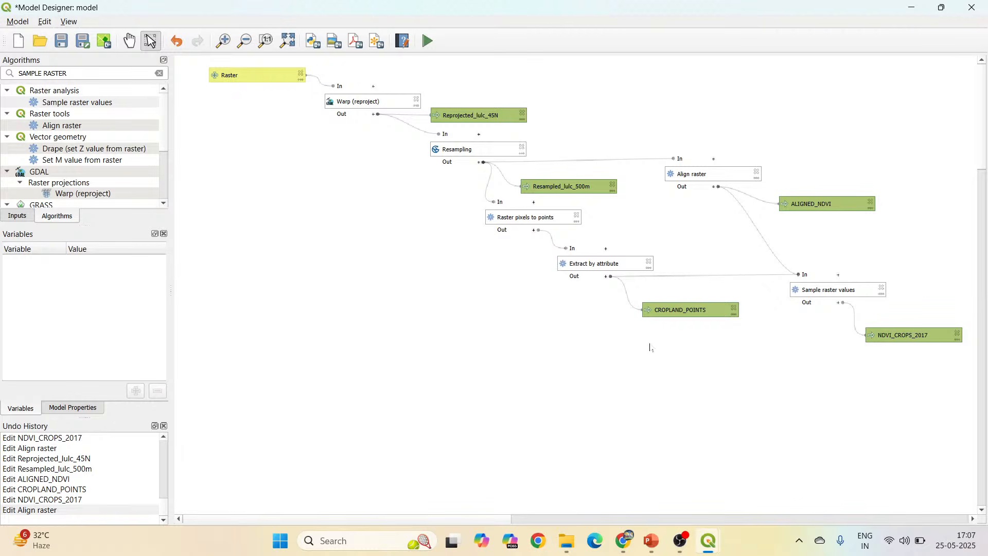
Leave the Model Designer and switch to the QMC (4.0) presentation in PowerPoint, showing slide 7 on the advantages of automation for multi-year analysis.
mouse_move(708, 541)
left_click(641, 488)
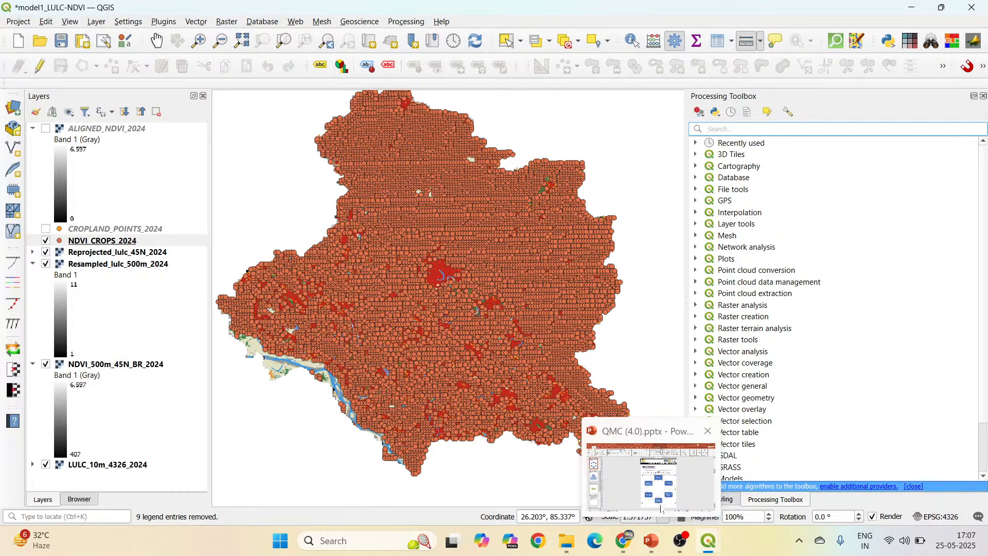
left_click(653, 541)
left_click(73, 436)
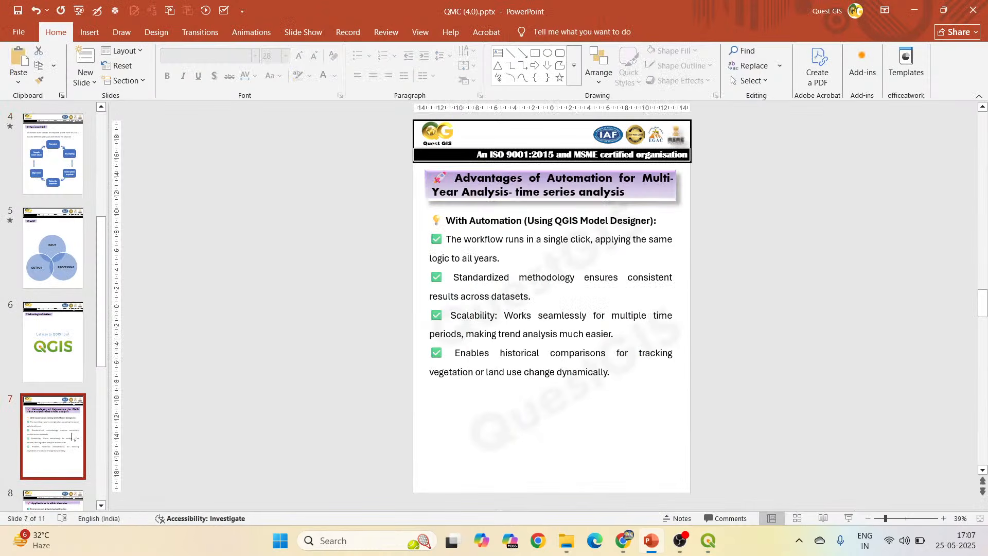